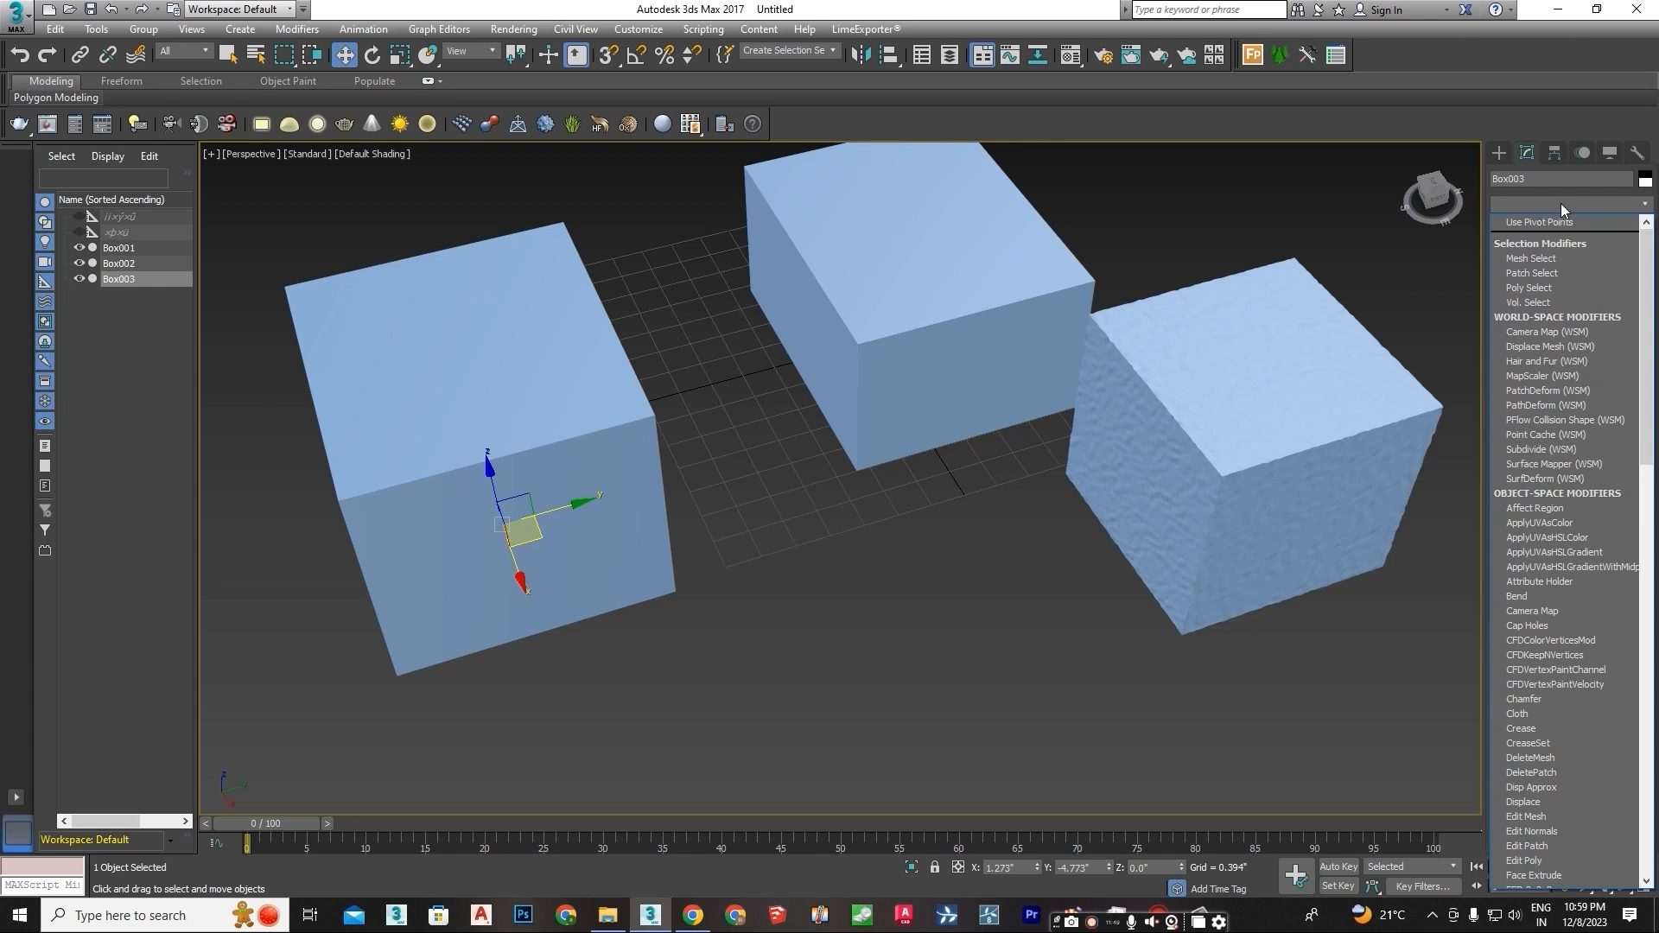
Apply the FFD(box) modifier to the selected box Box003
scroll(1583, 506, down, 9)
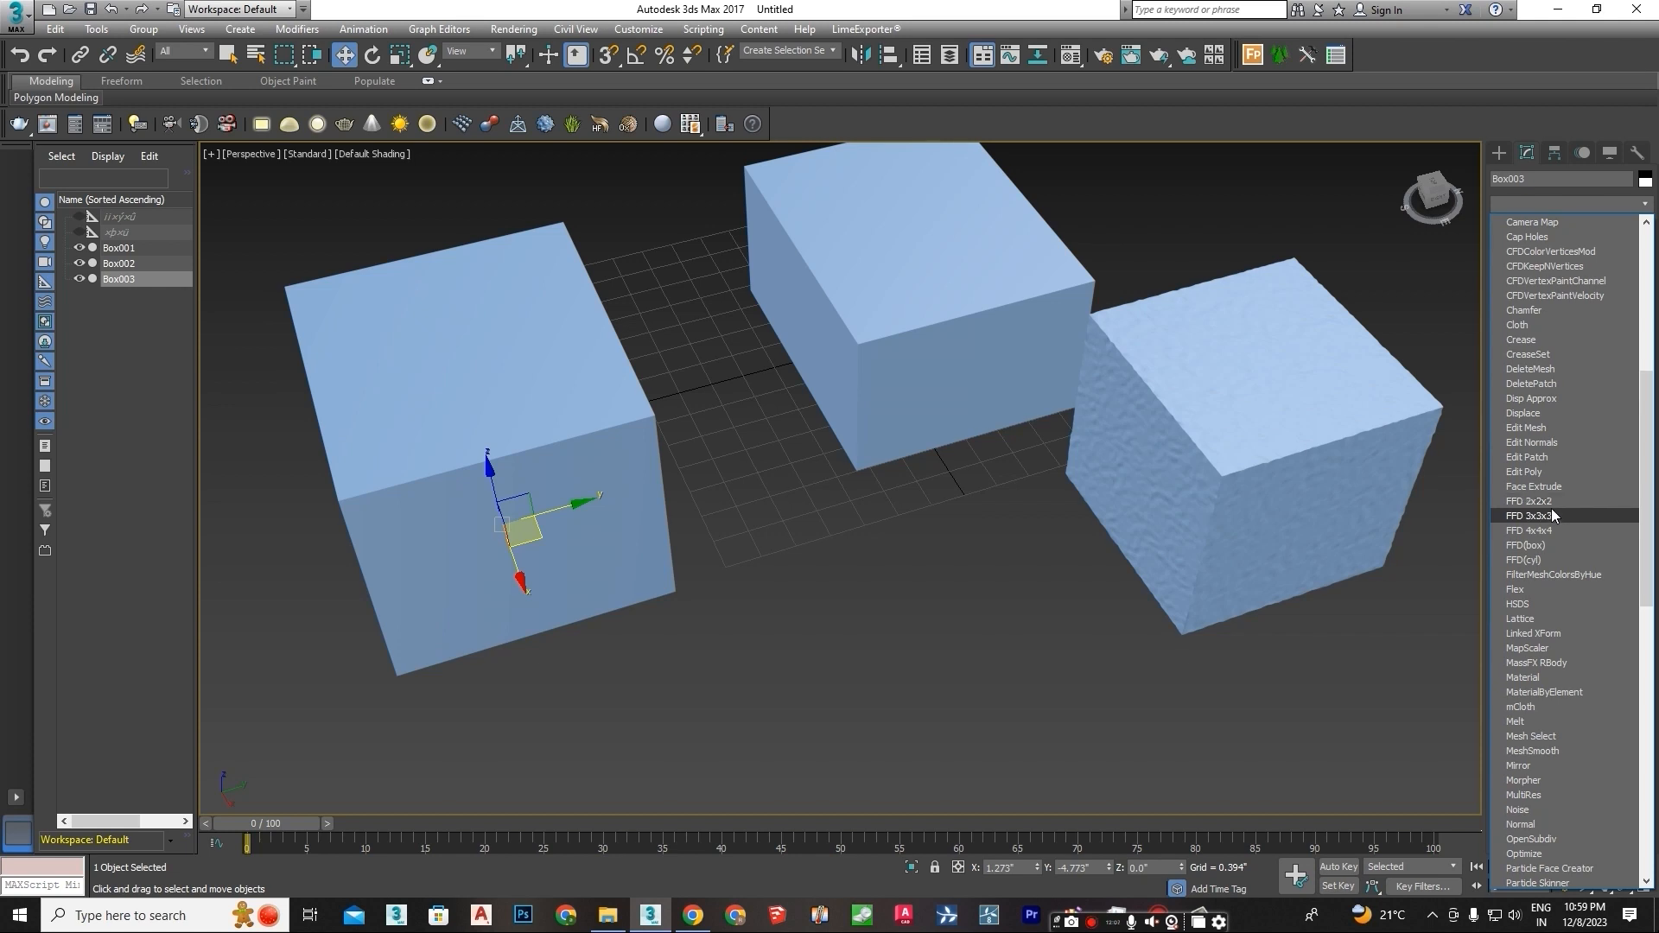
click(1526, 547)
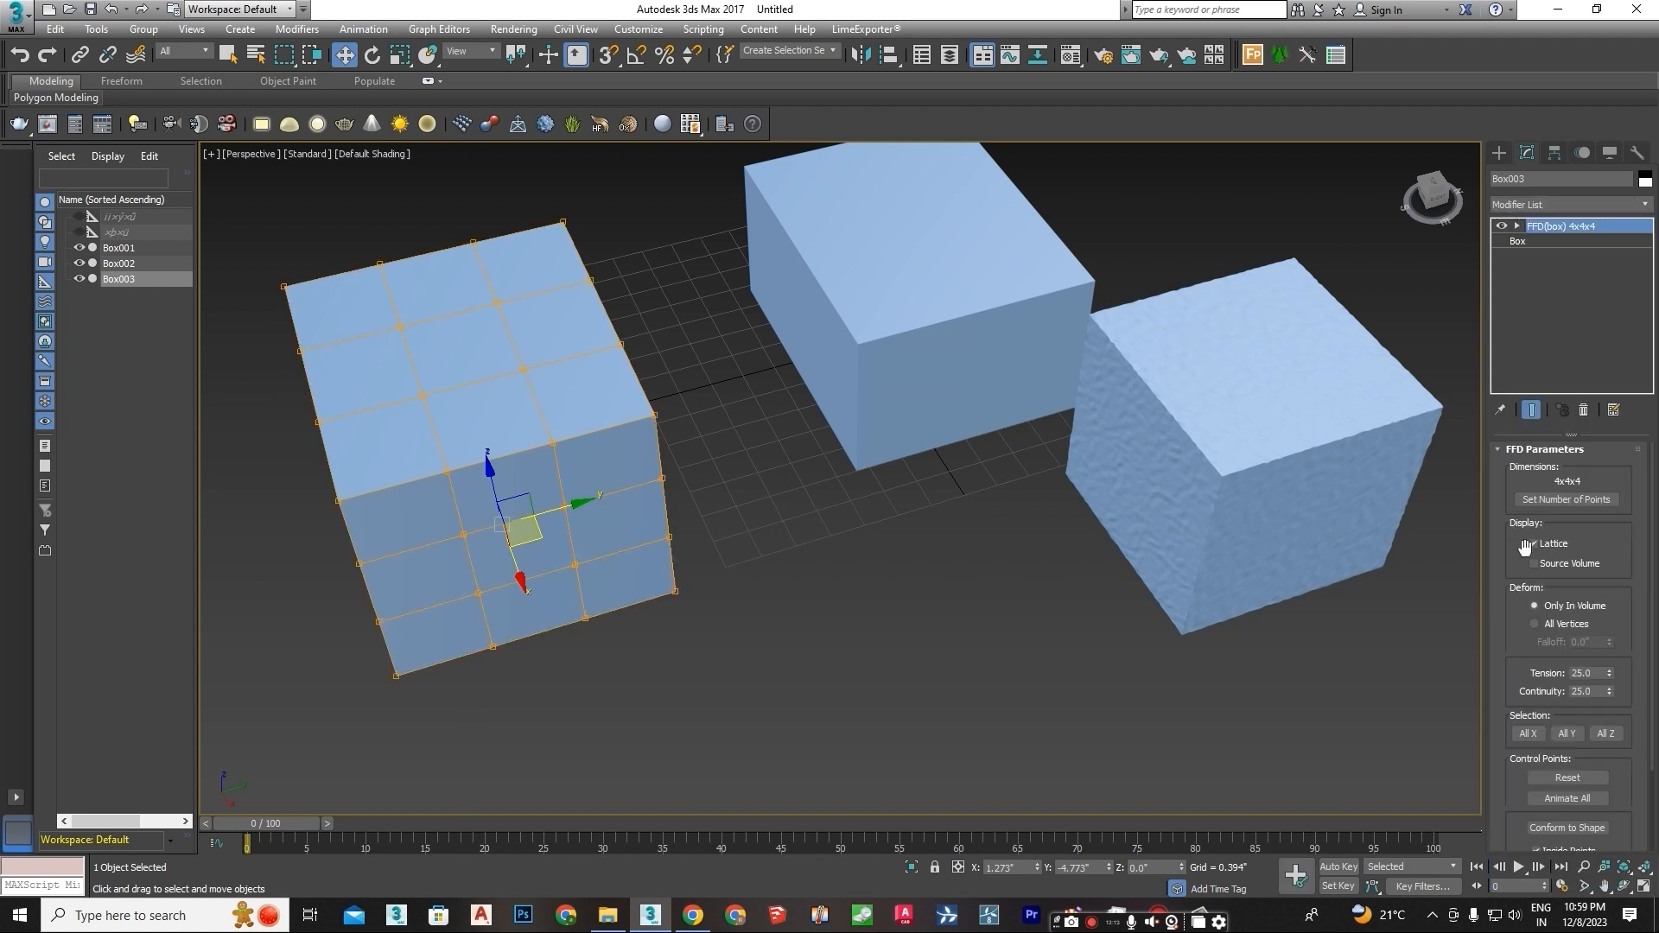
middle_drag(425, 536, 585, 541)
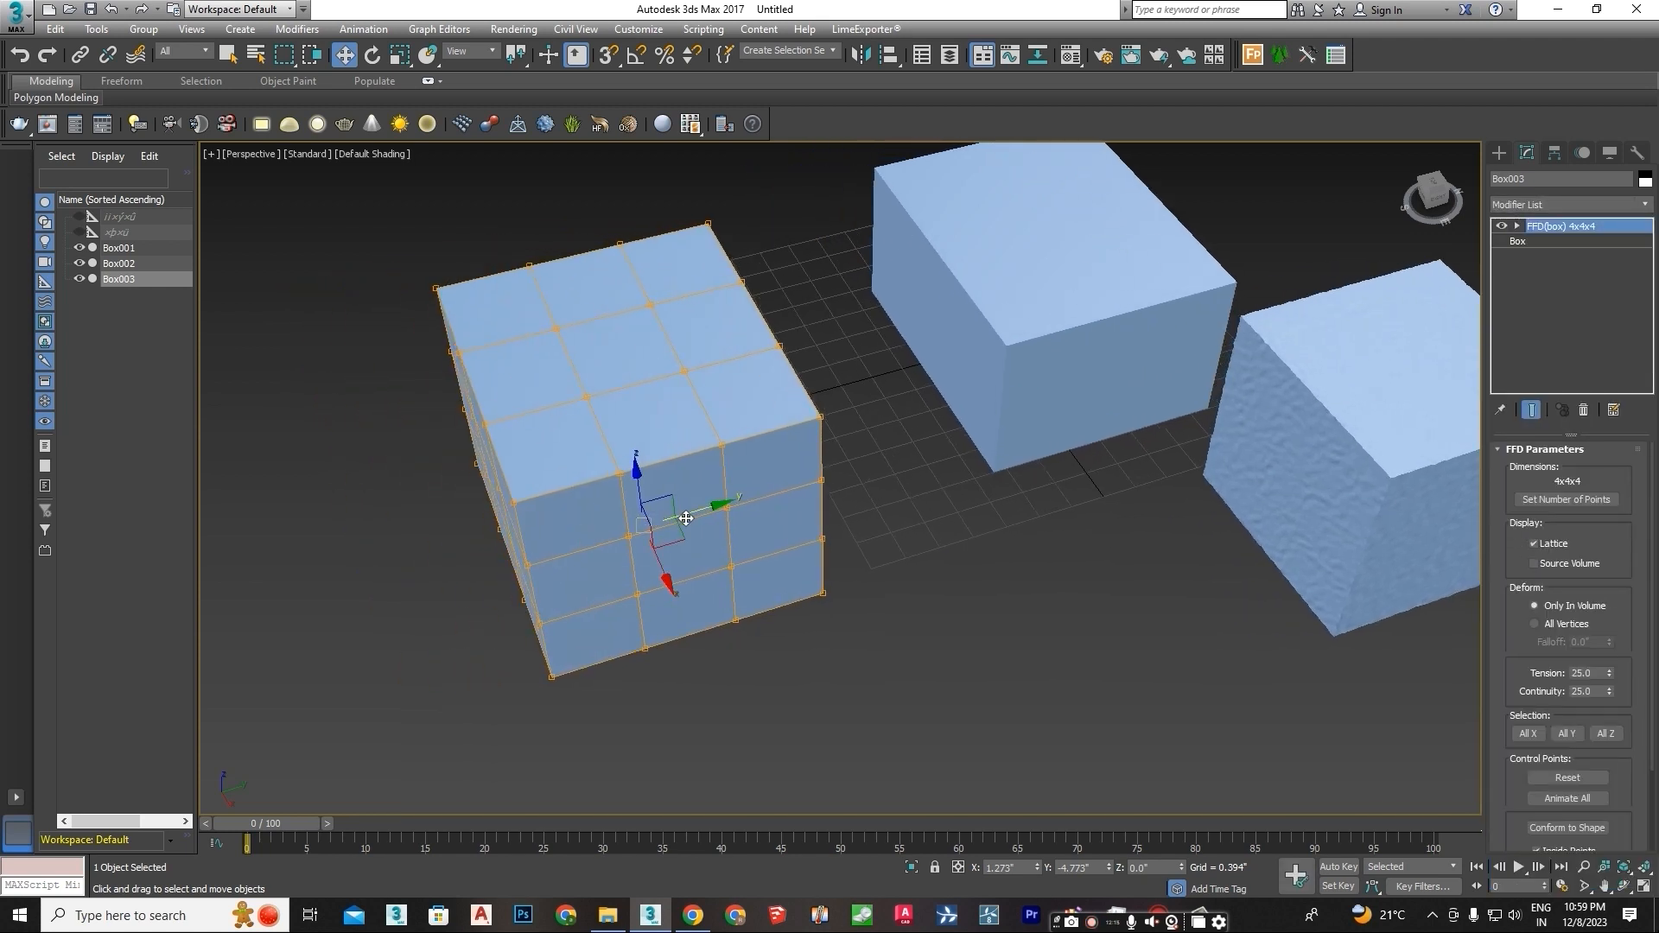
scroll(686, 519, up, 3)
scroll(718, 503, down, 2)
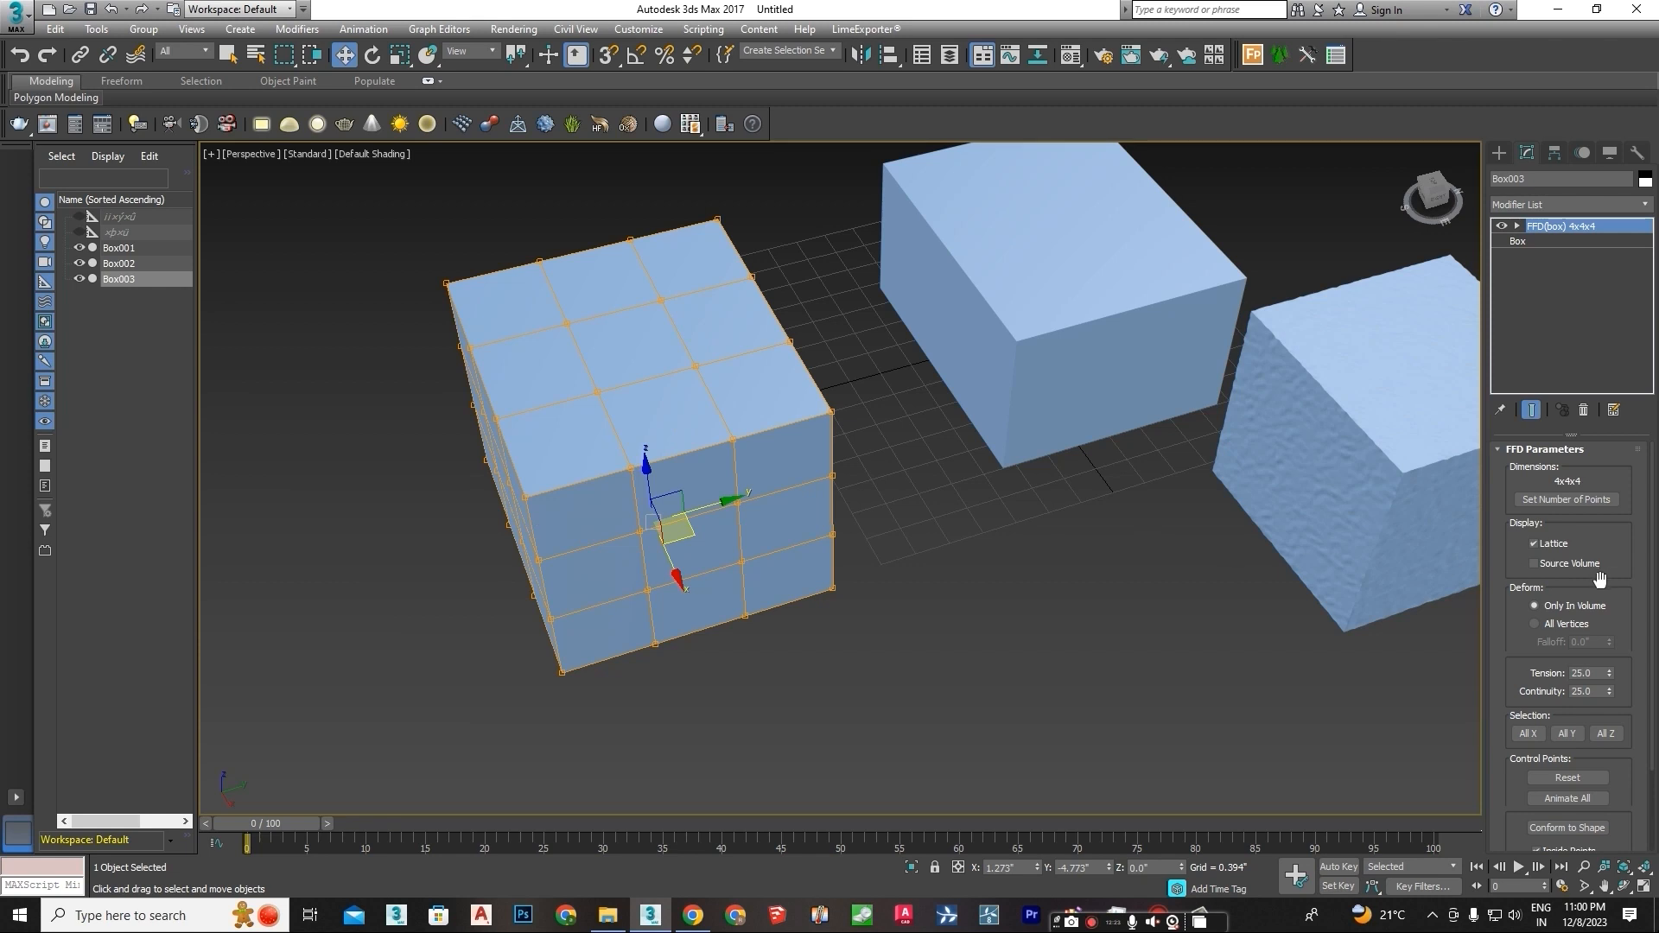
Set the FFD lattice's number of points to 10 in length, 10 in width and 10 in height
click(1579, 501)
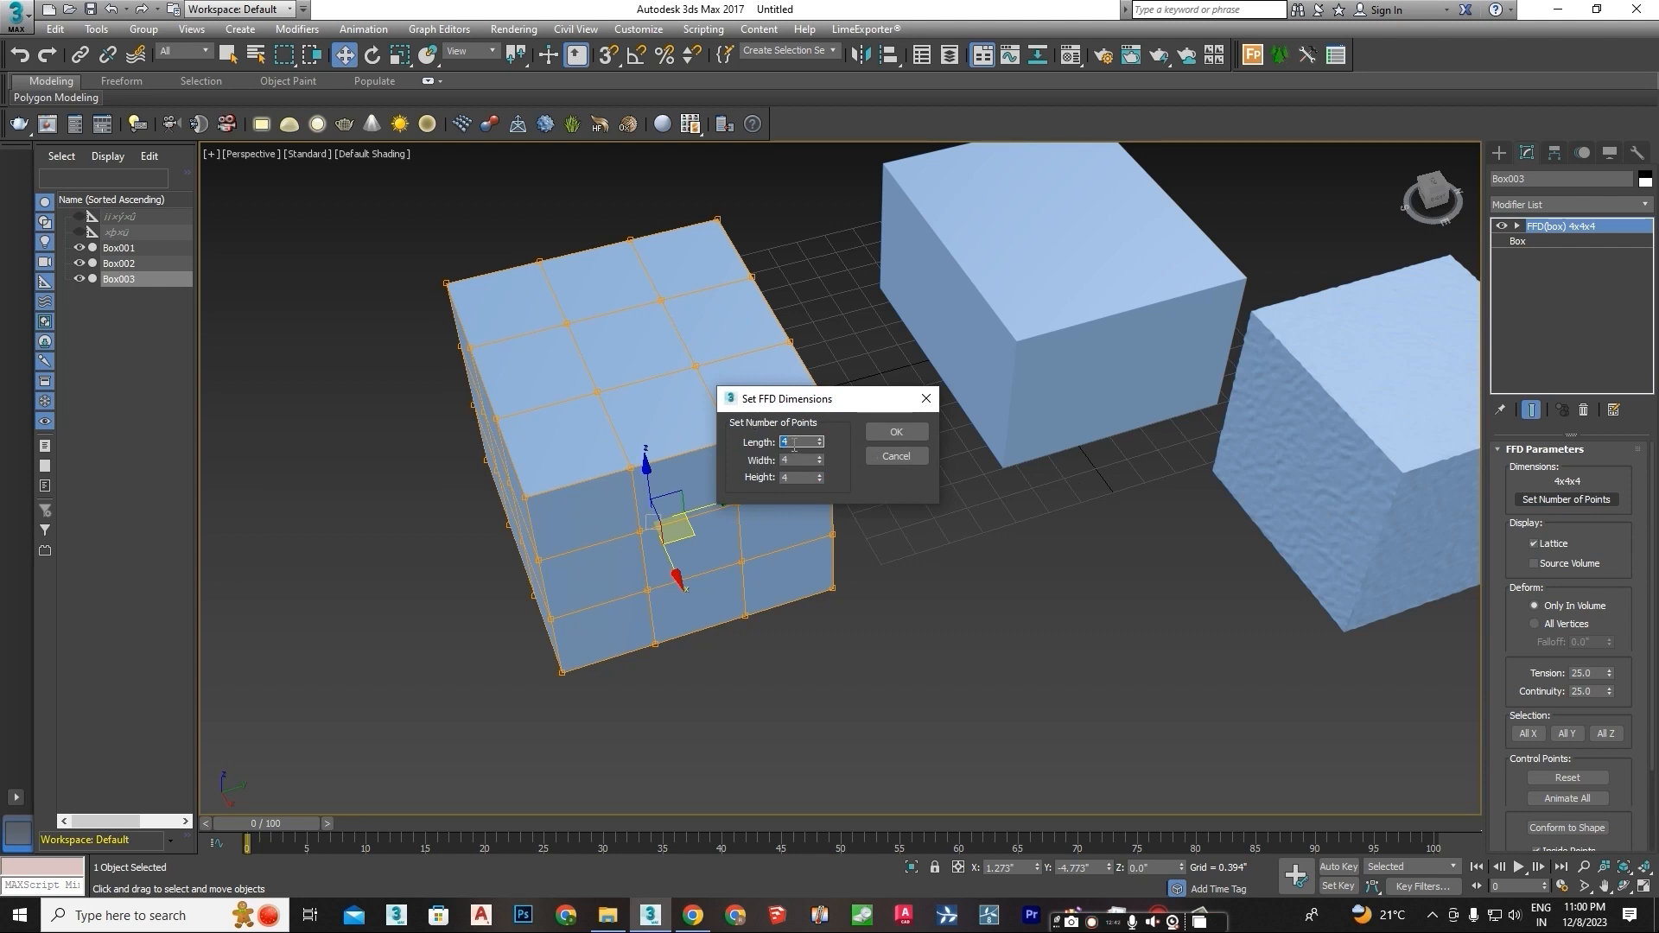
key(Tab)
key(Tab)
click(896, 433)
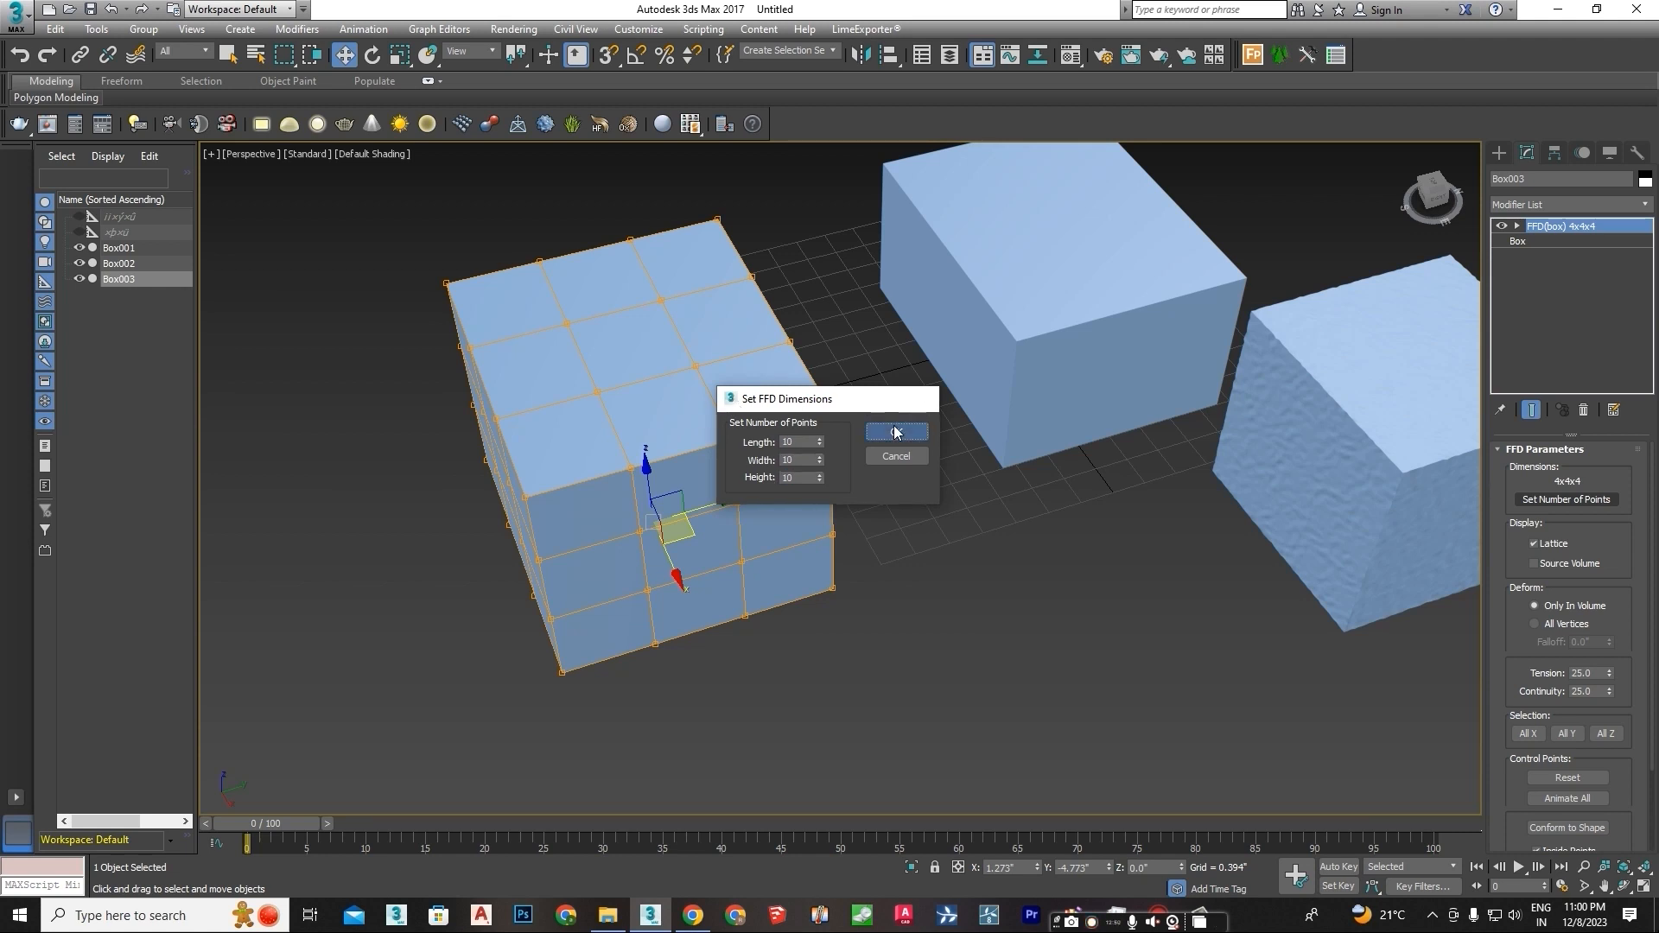
Expand the FFD(box) modifier's sub-object levels and activate Control Points
middle_drag(701, 437, 775, 451)
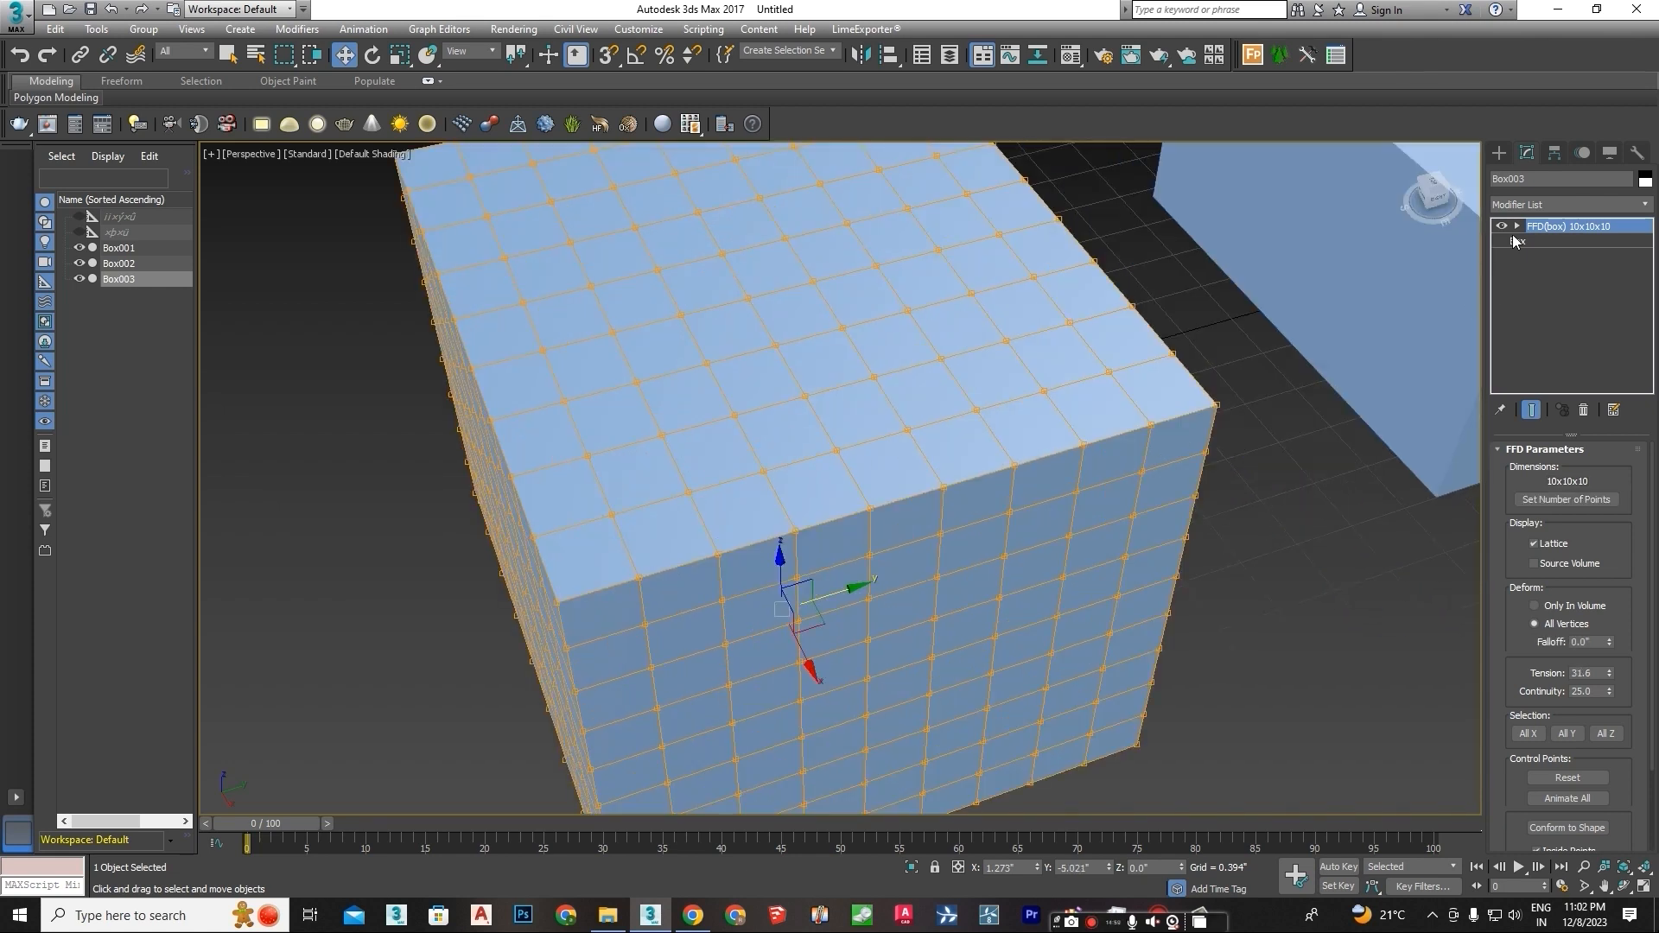
click(1518, 227)
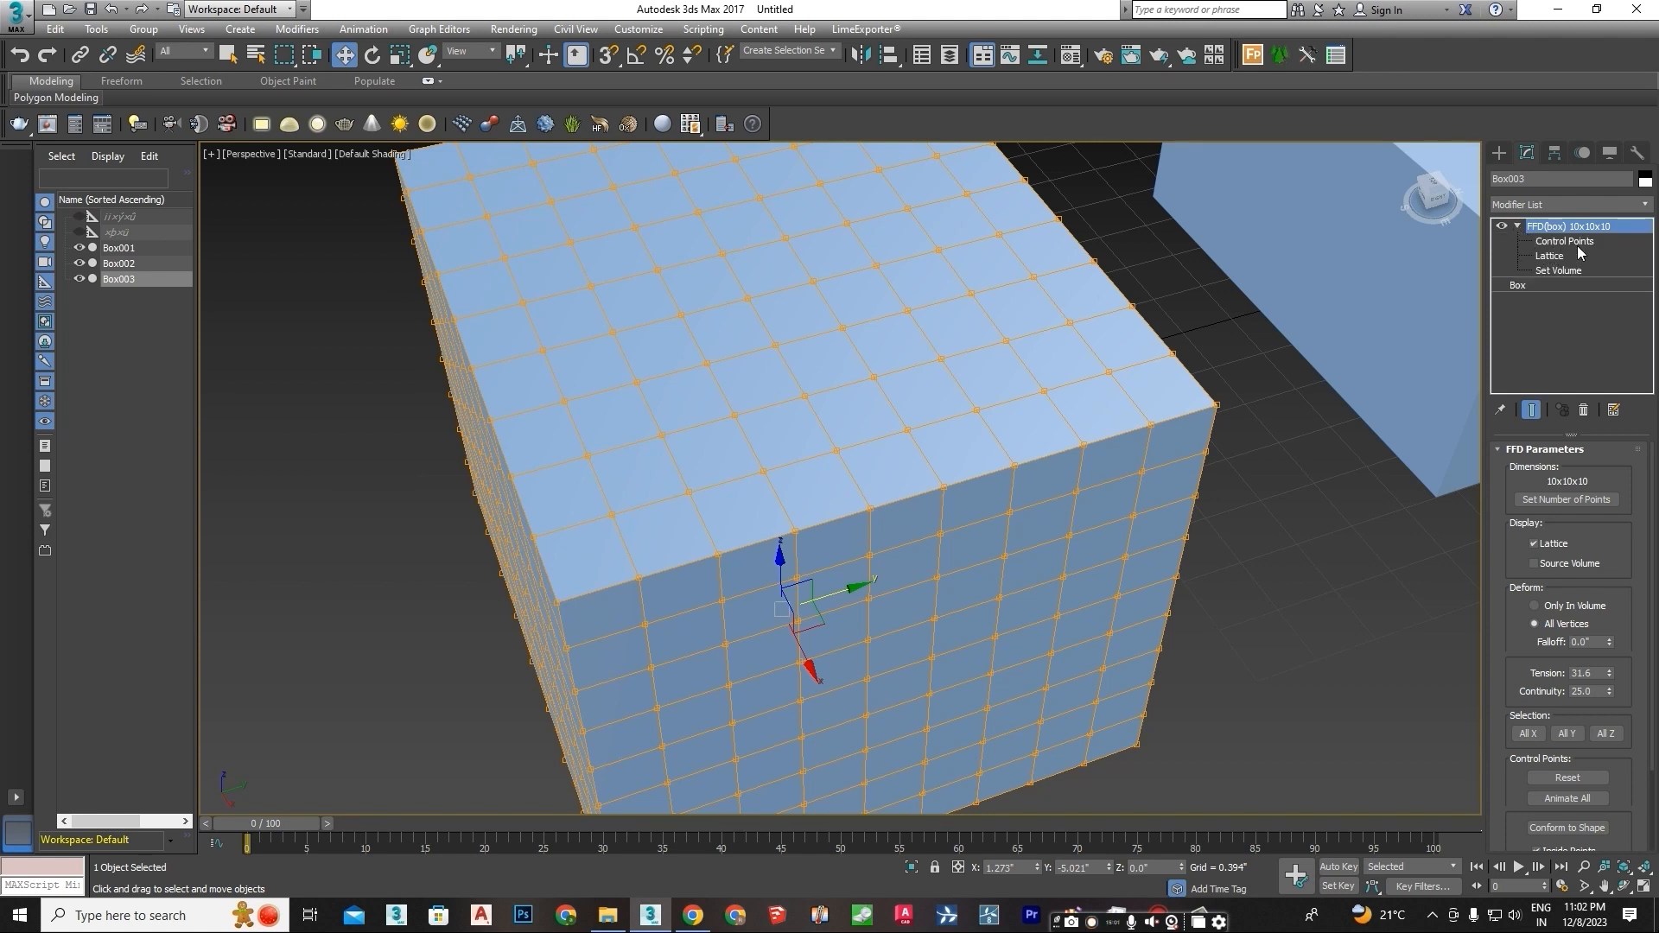
click(1545, 243)
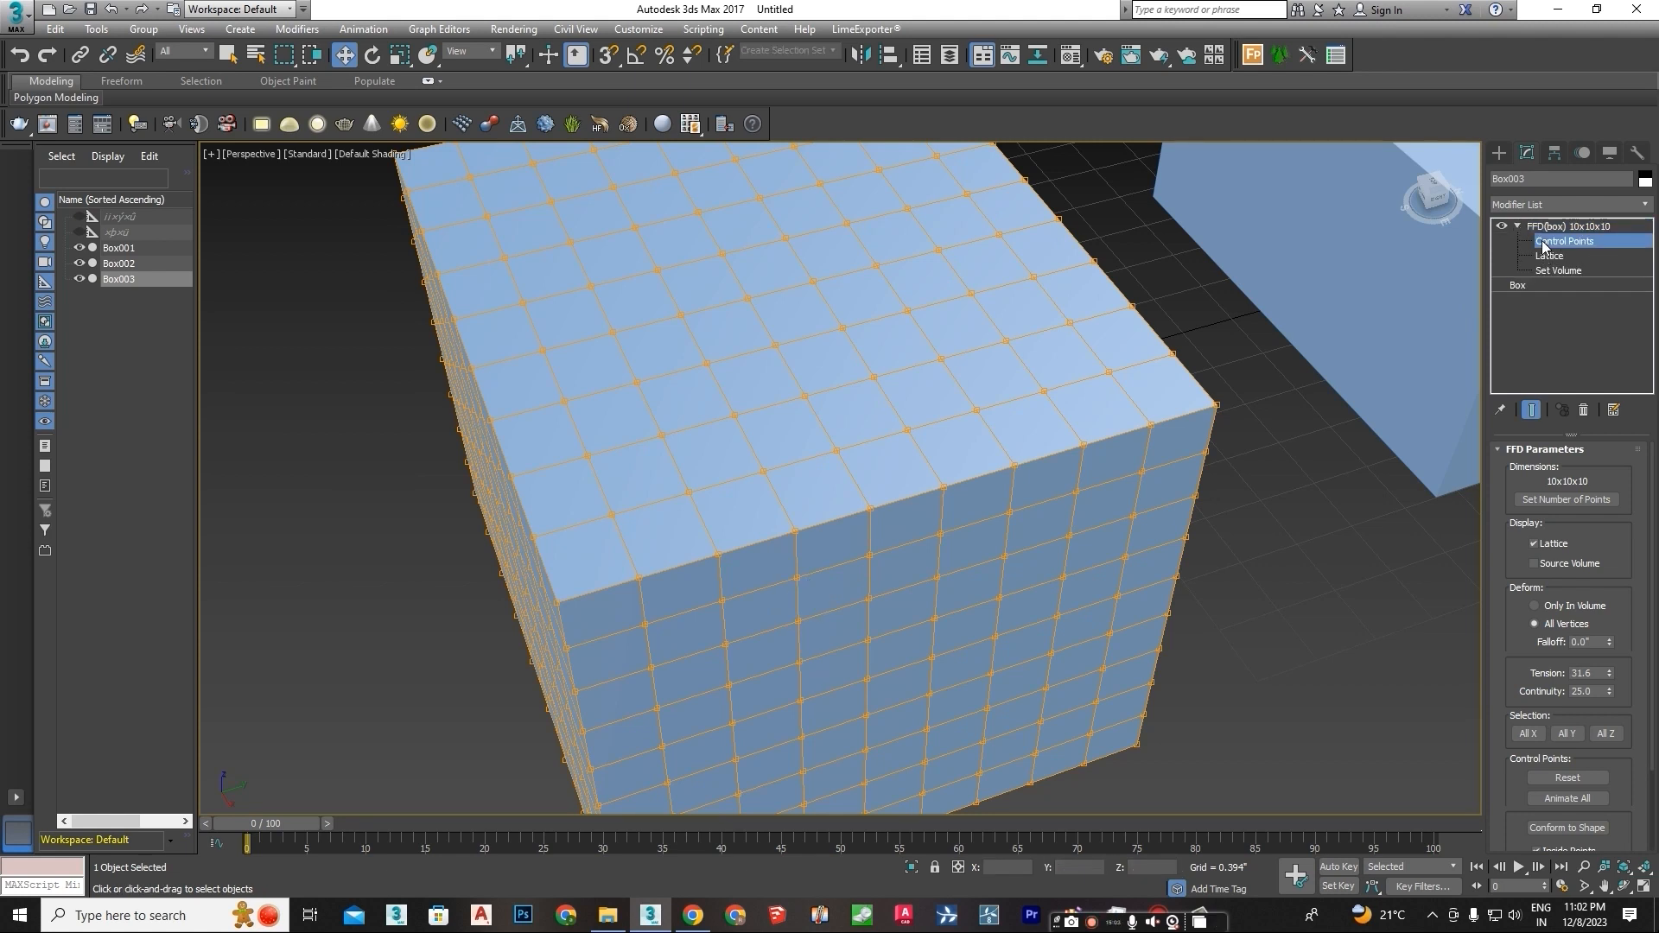
click(1547, 269)
click(1554, 258)
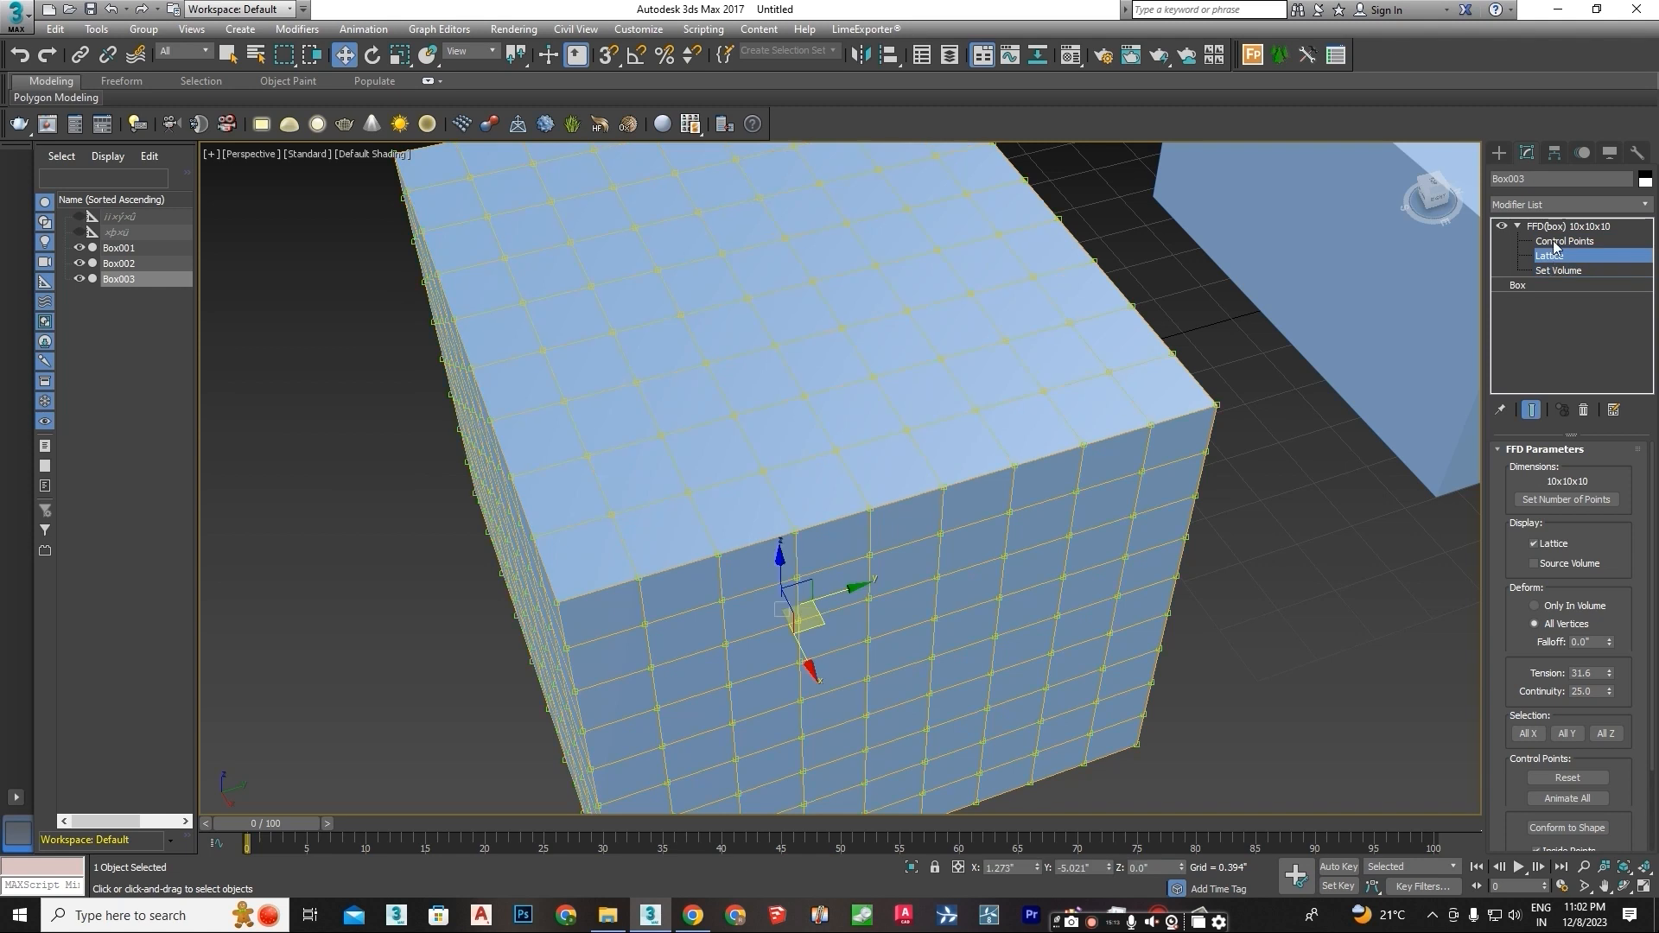
click(1555, 245)
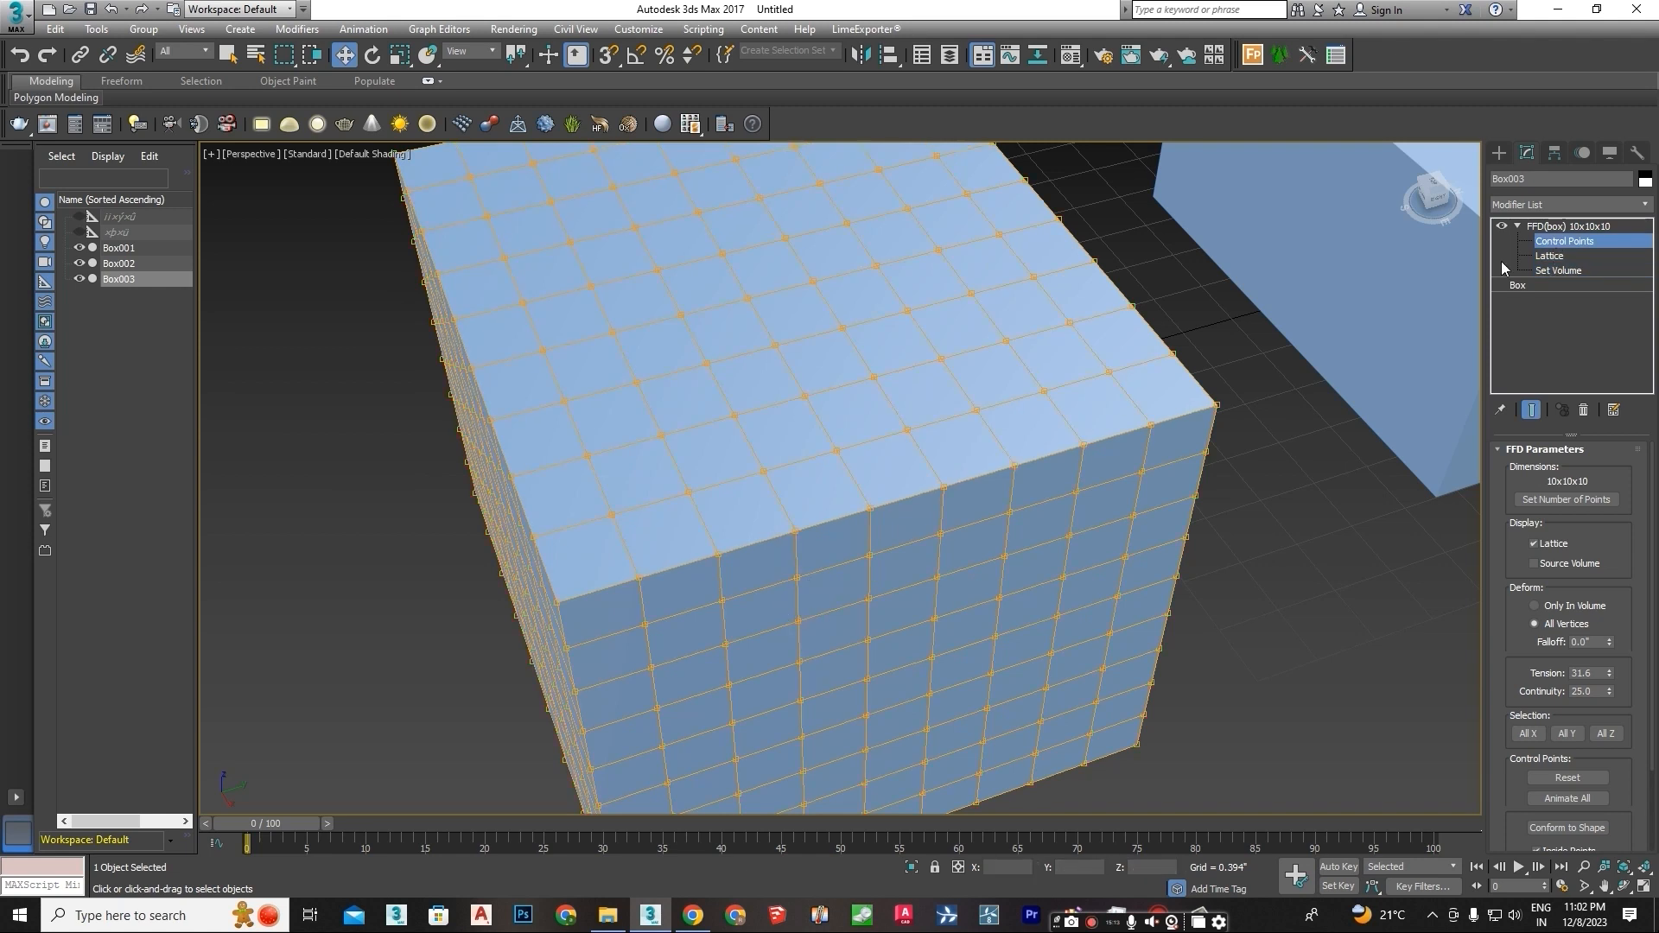
Try raising three separate control points on the box's upper face into peaks, and reset the control points
click(940, 365)
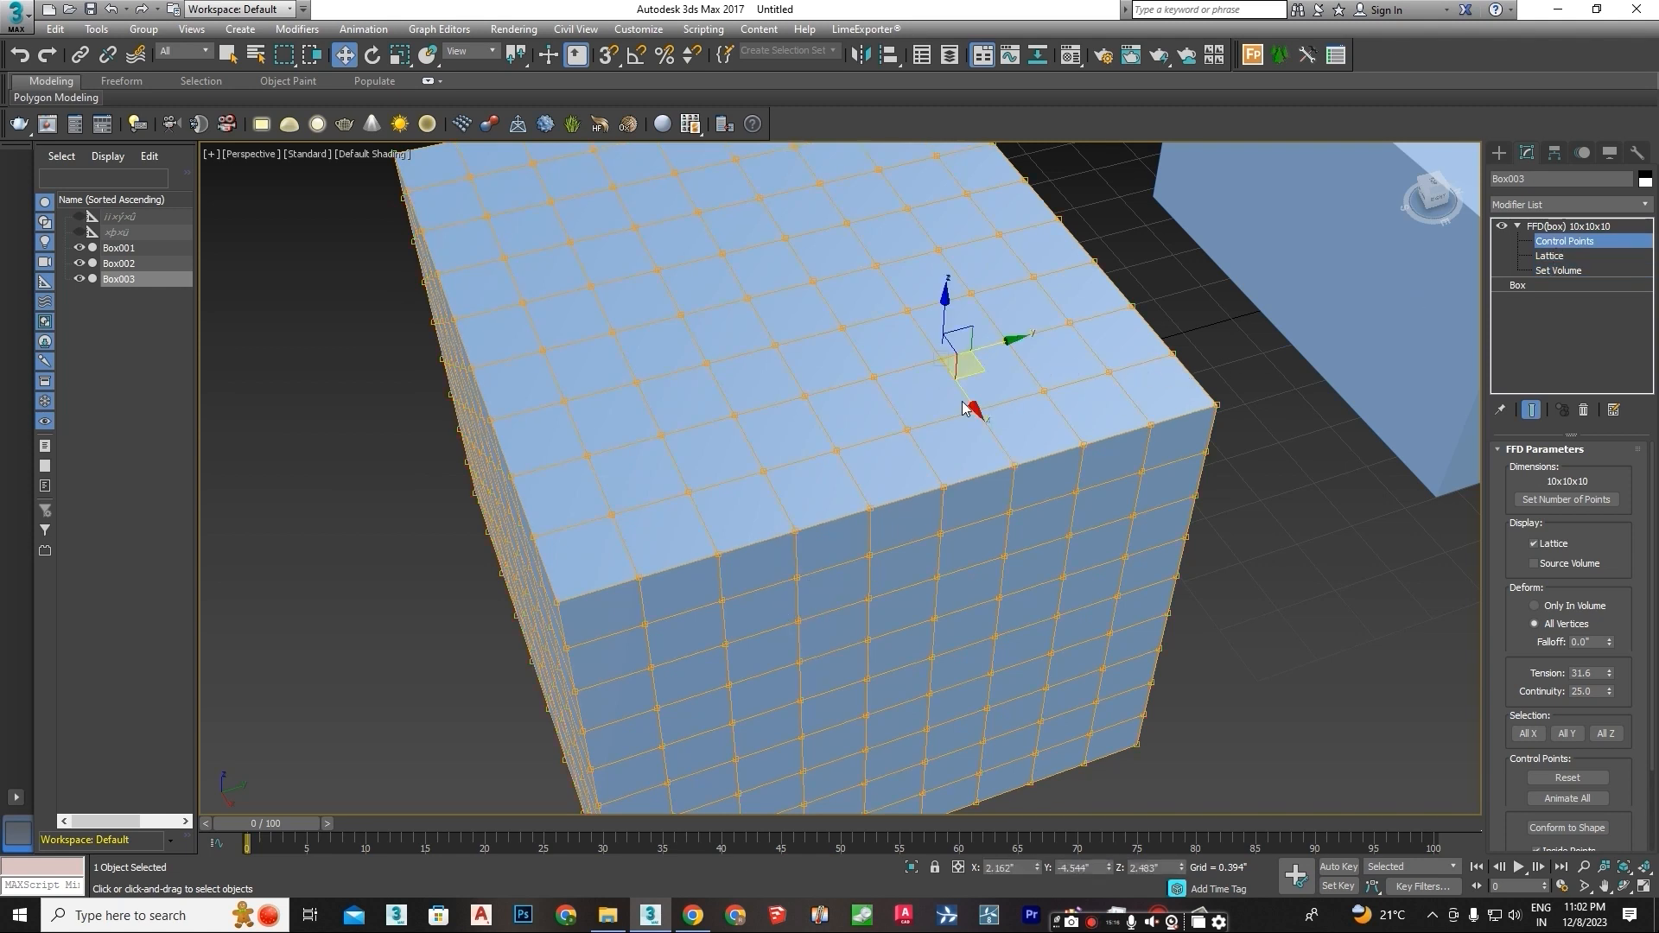
click(918, 431)
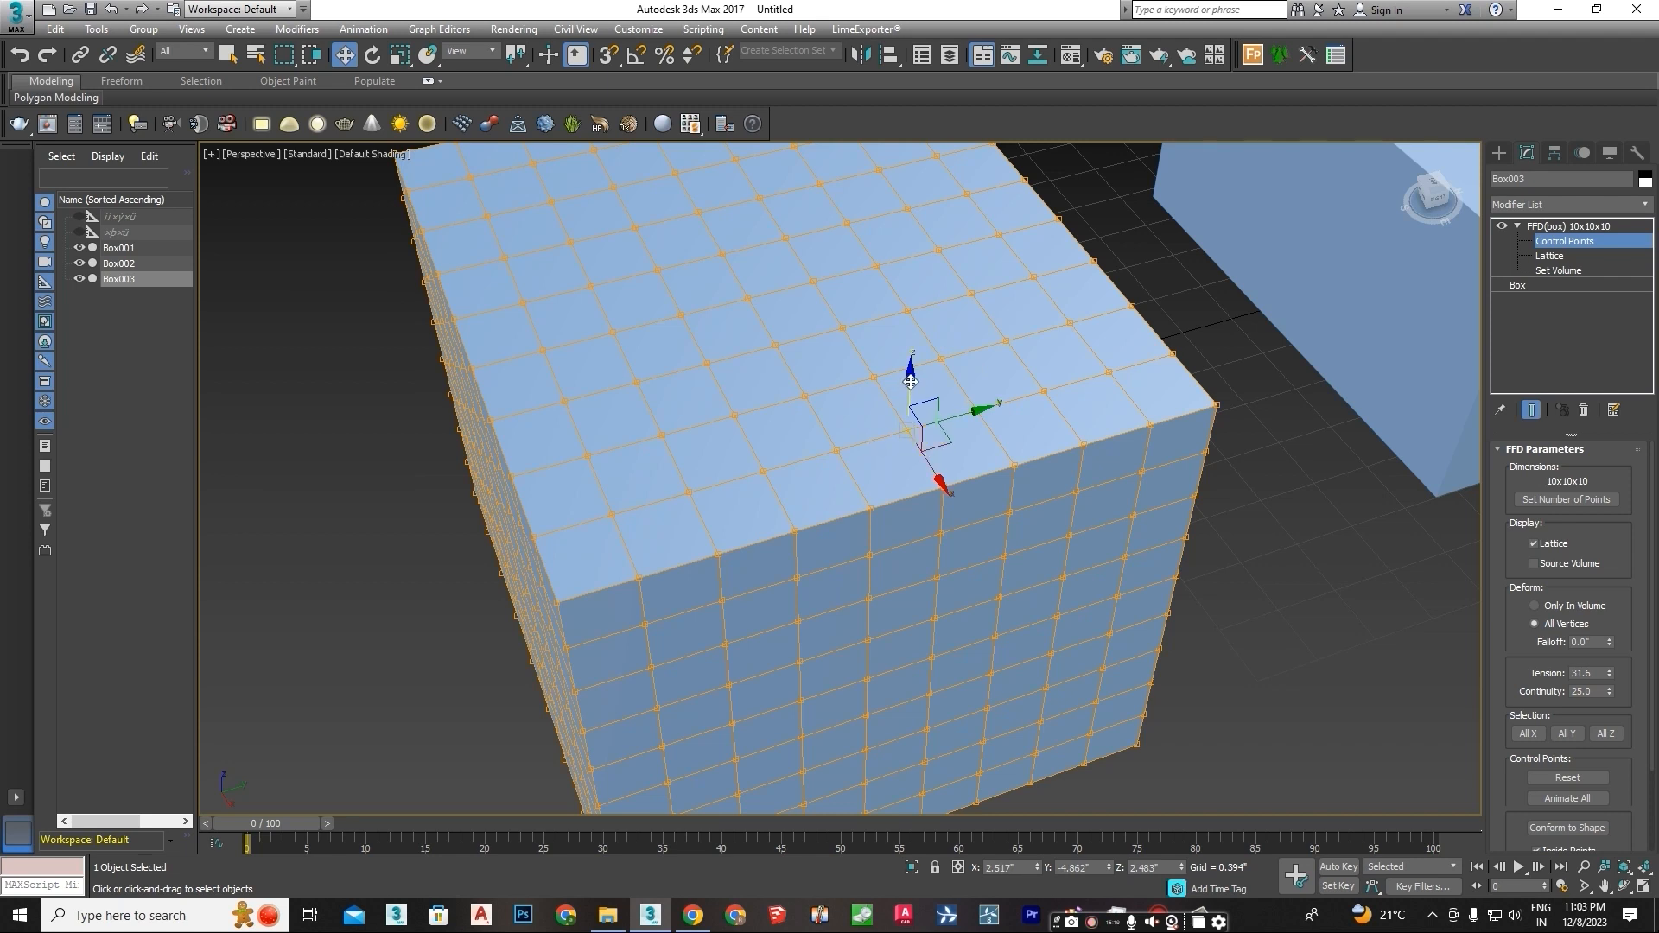
drag(910, 382, 1000, 282)
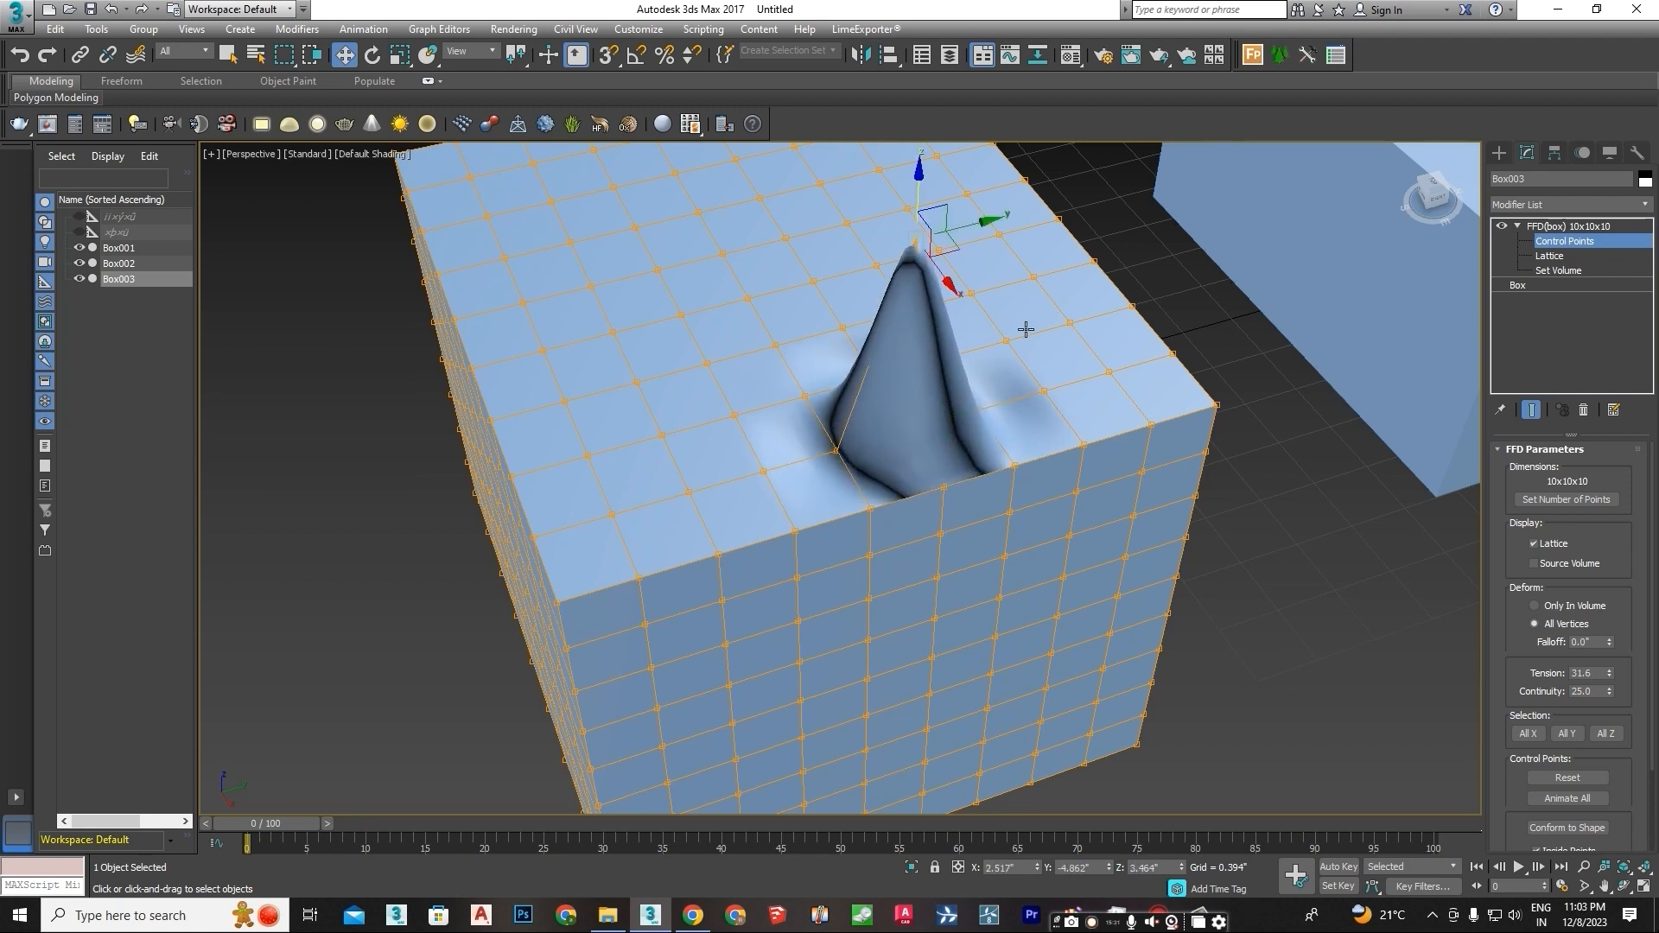
click(1007, 341)
click(1034, 276)
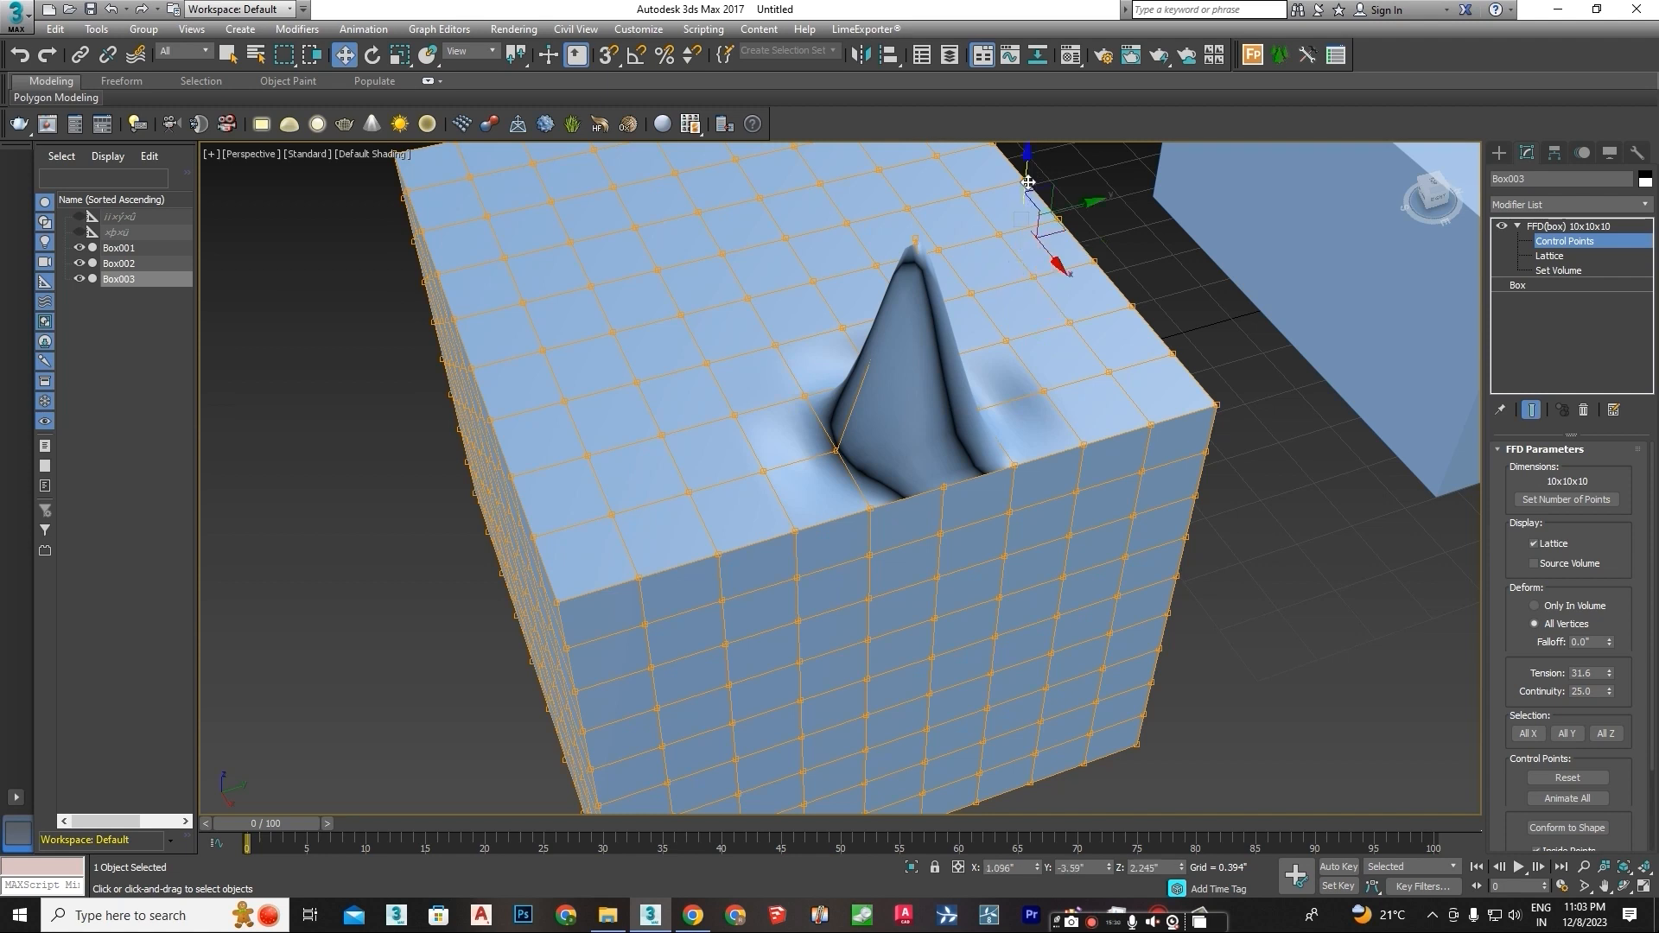
click(1006, 325)
drag(1006, 323, 1006, 243)
click(735, 415)
drag(729, 361, 729, 250)
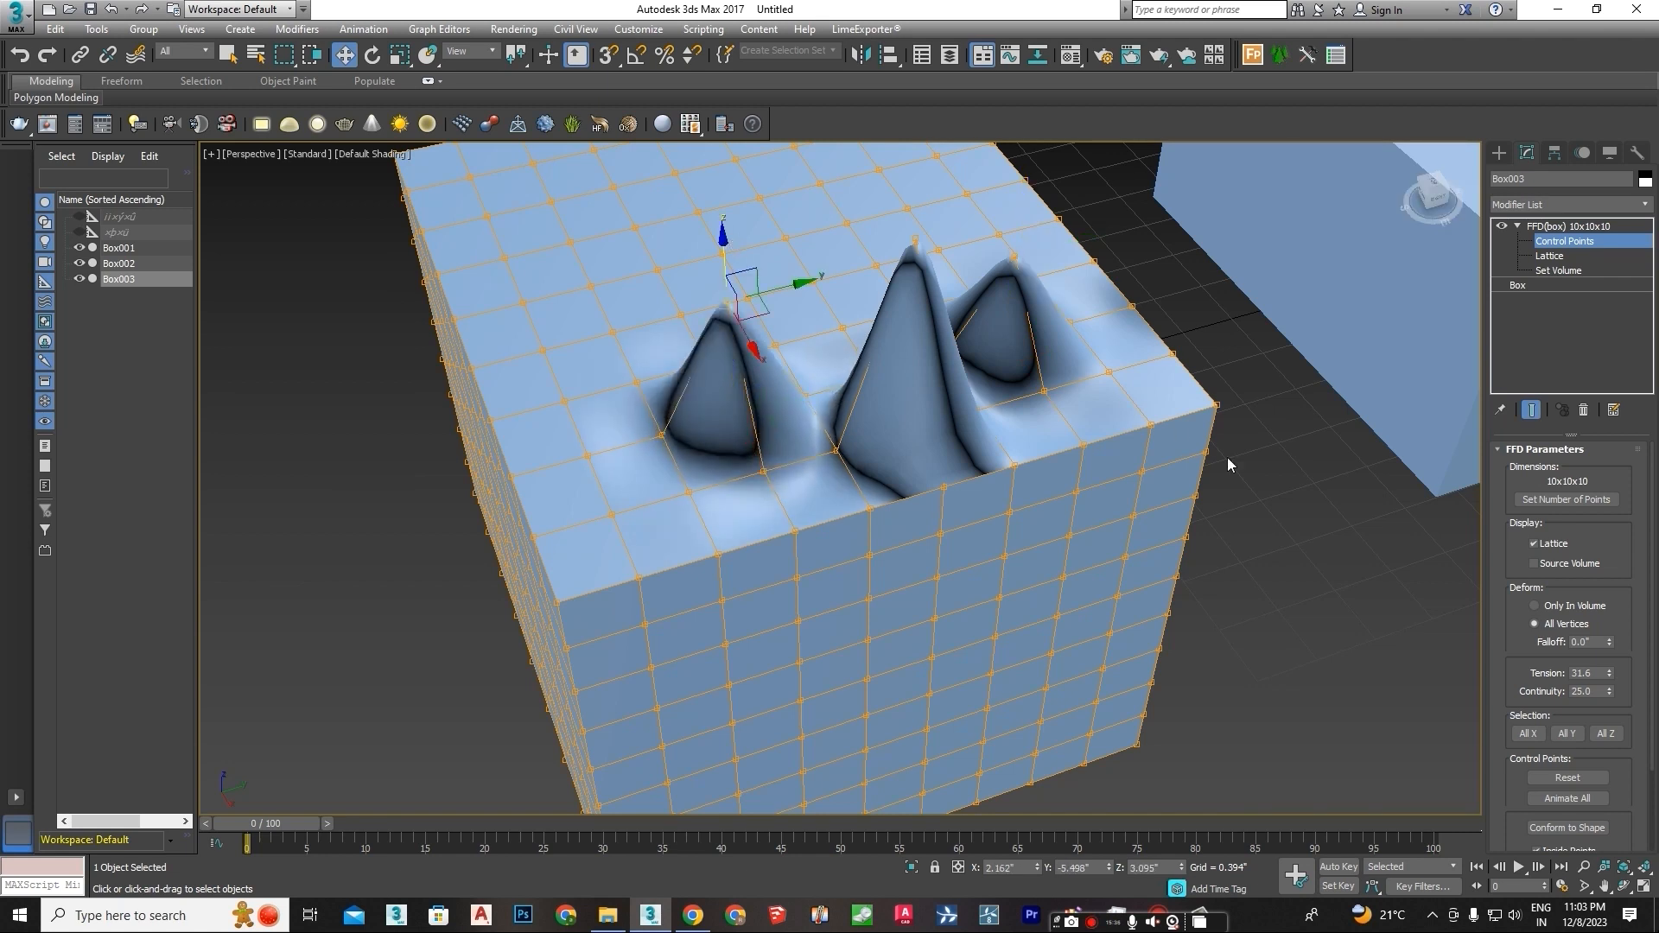
click(1567, 778)
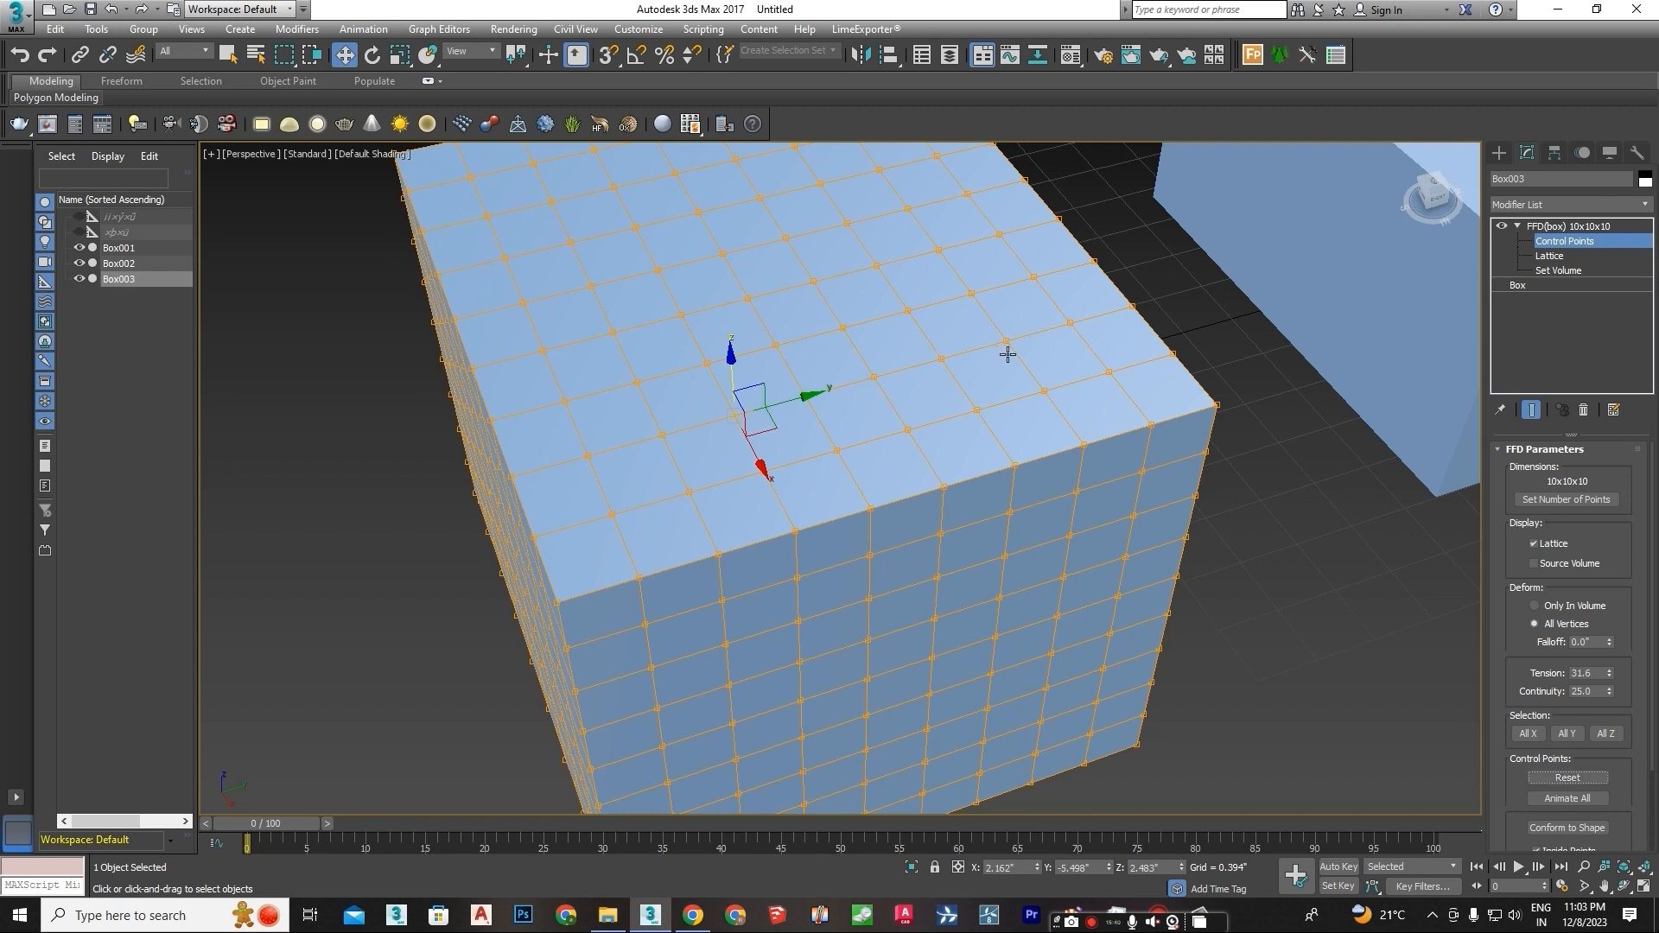
Try moving a lattice point on the upper face upward at the Set Volume level, and undo the move
click(1549, 256)
scroll(1076, 511, down, 5)
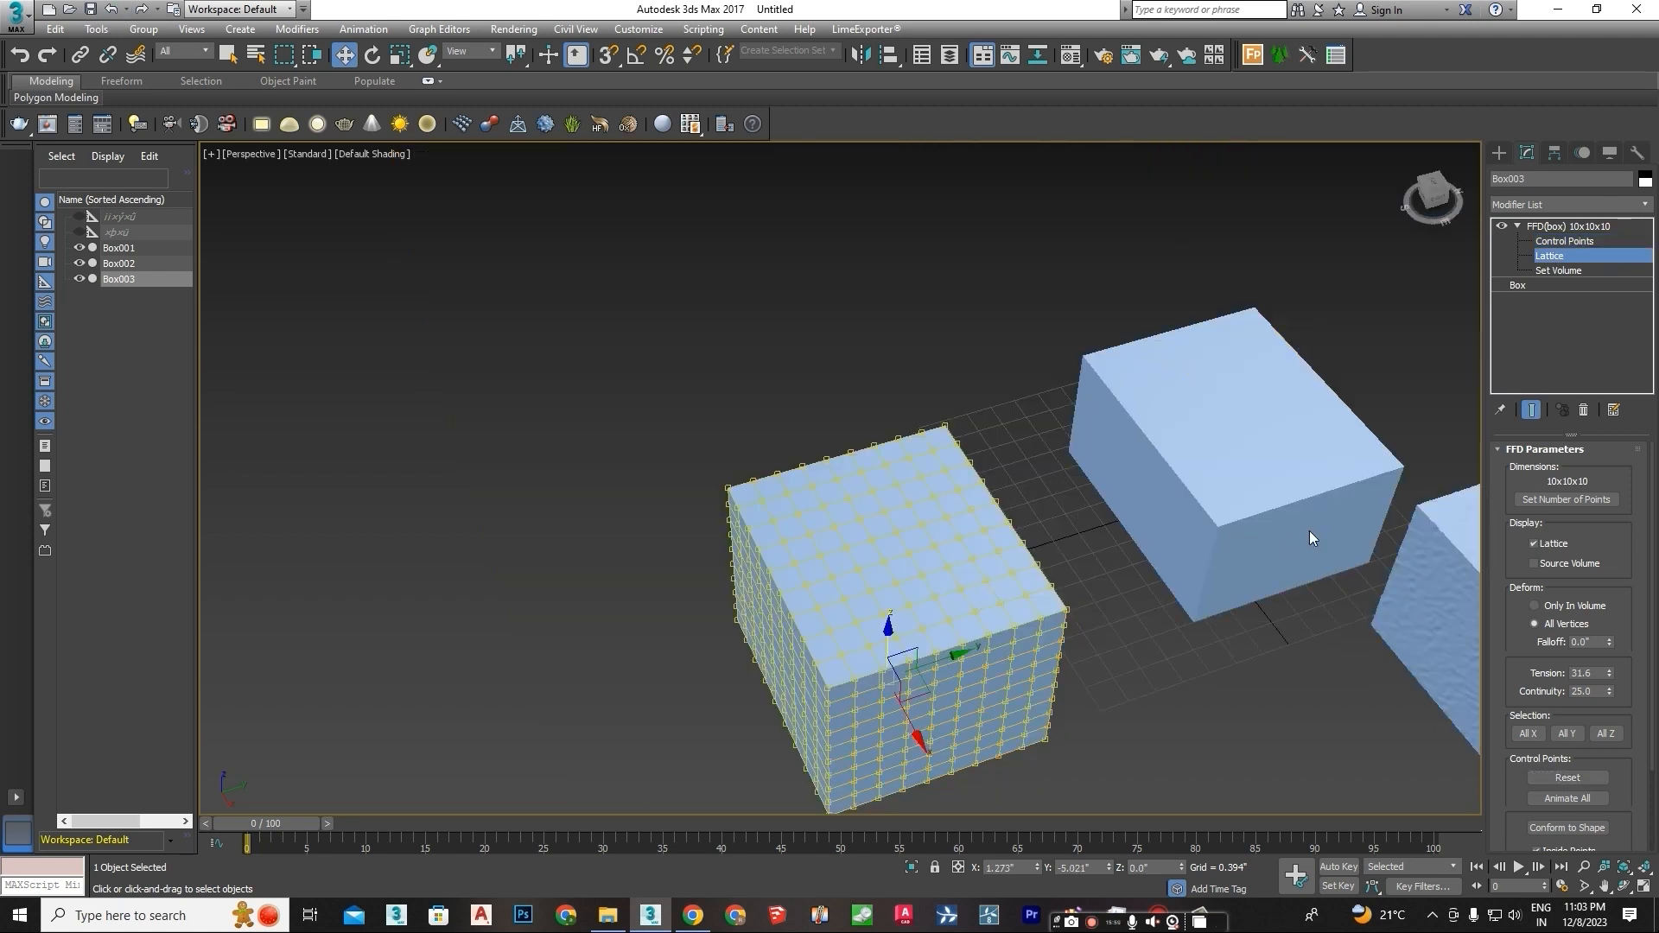
click(1561, 270)
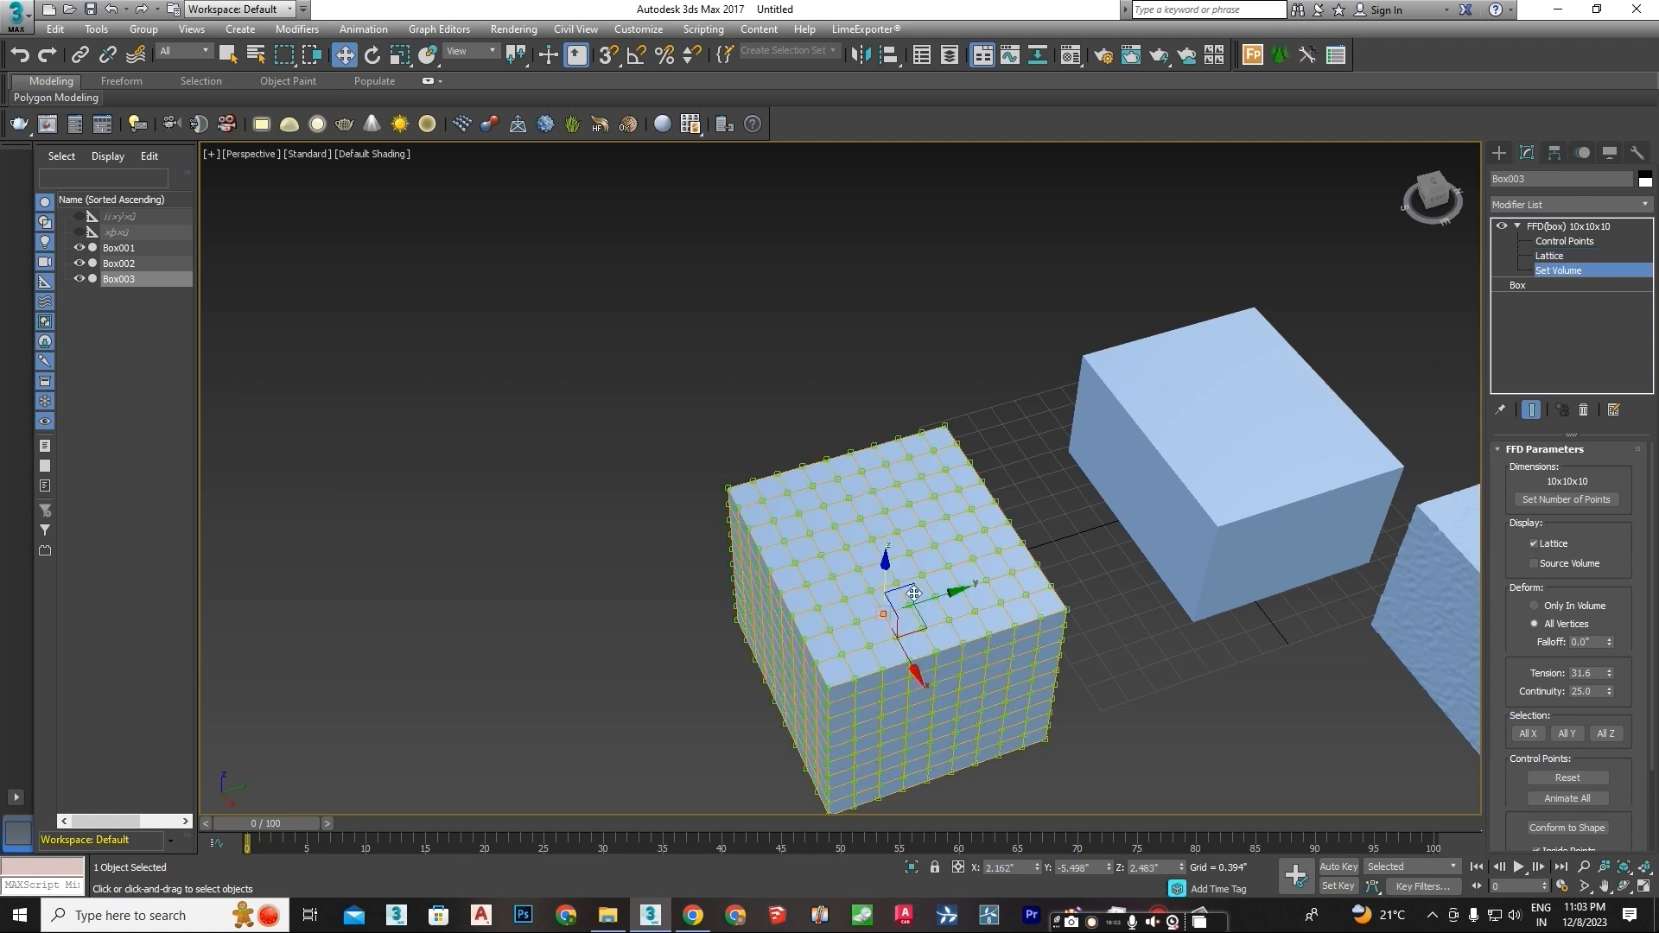
scroll(897, 589, up, 5)
drag(898, 589, 902, 470)
scroll(933, 577, up, 4)
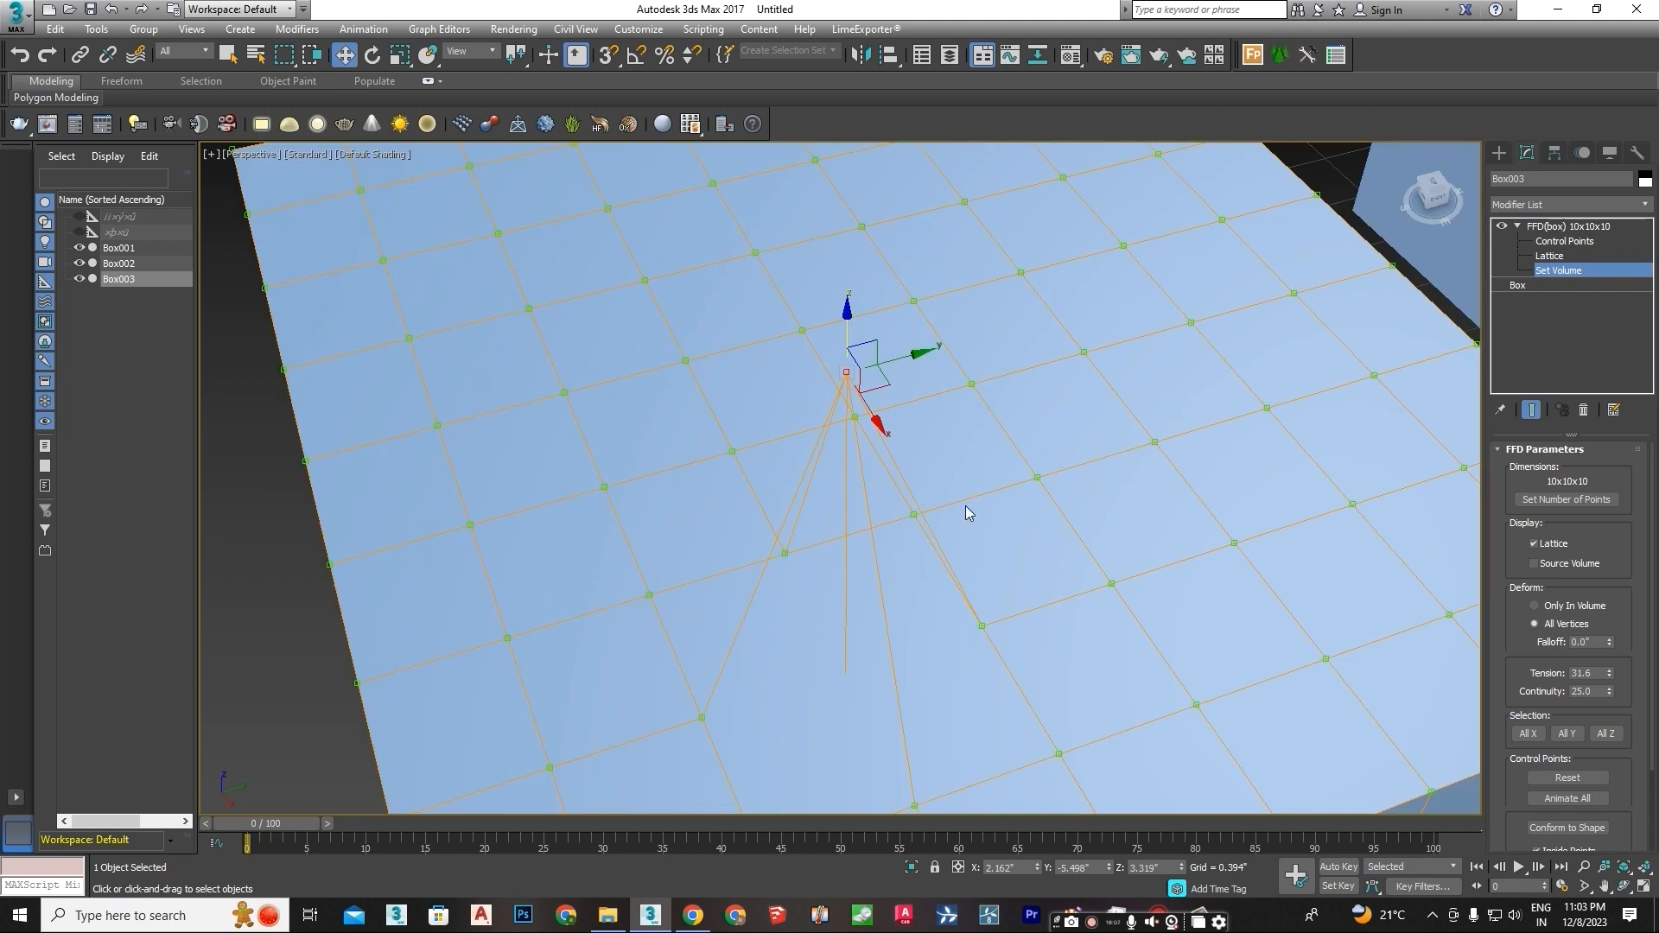
scroll(1202, 507, down, 2)
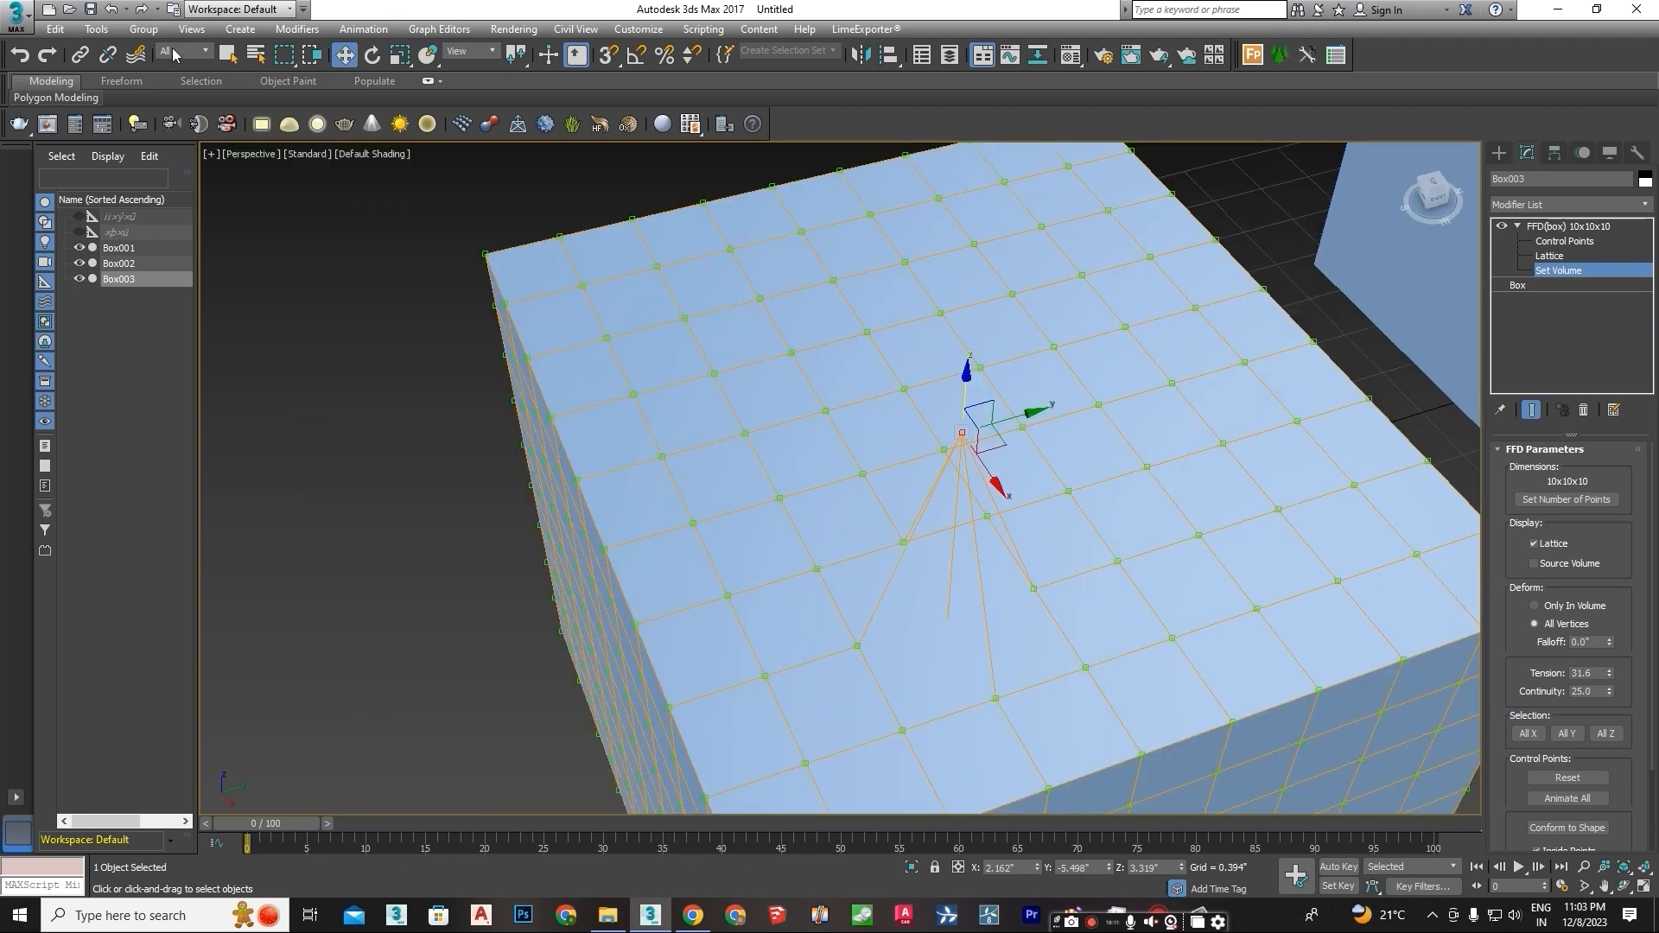
click(120, 14)
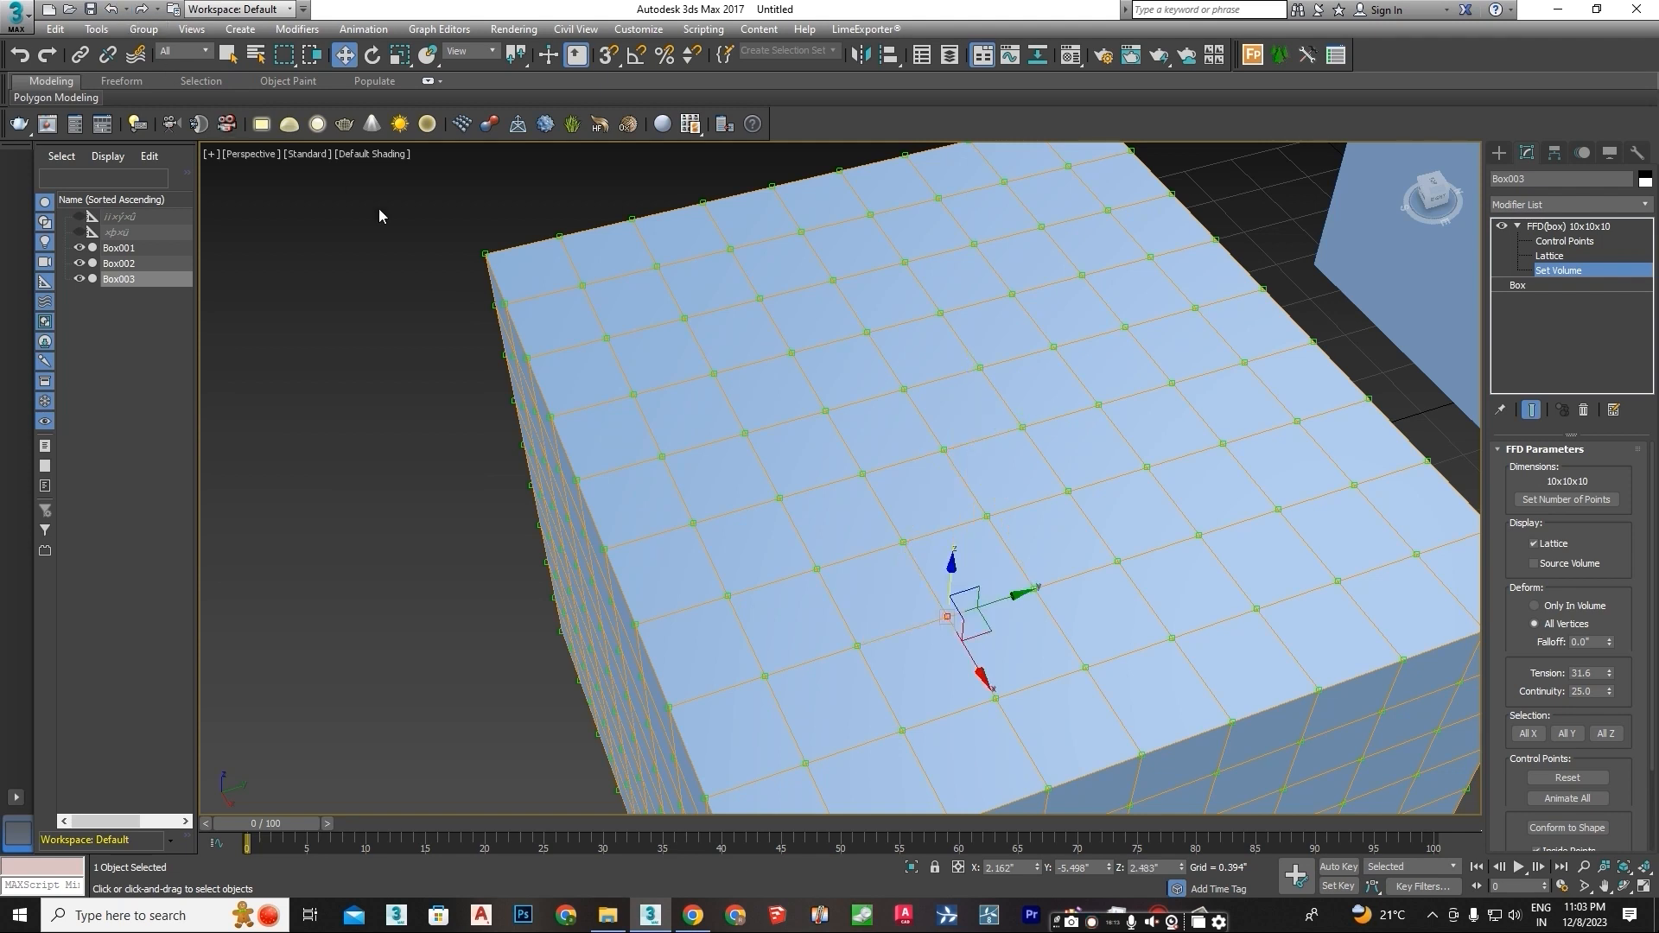
At the Control Points level, pull the upper face's near corner point outward along Y and a front-edge point outward along X
alt+middle_drag(1024, 404, 1034, 440)
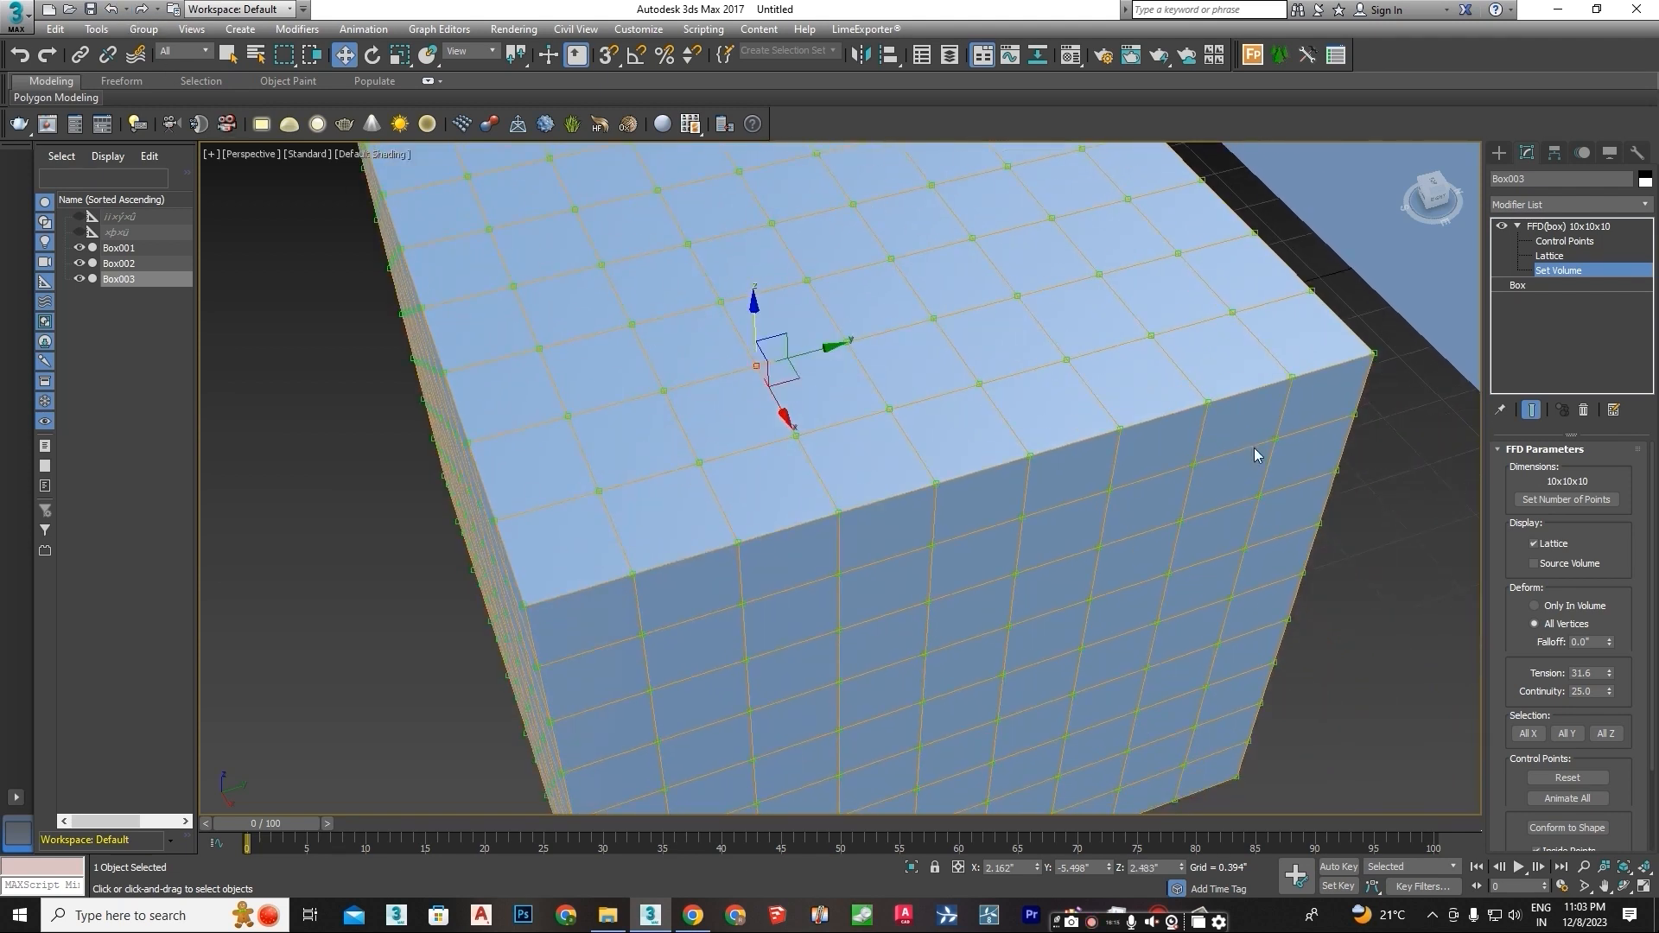
click(1565, 241)
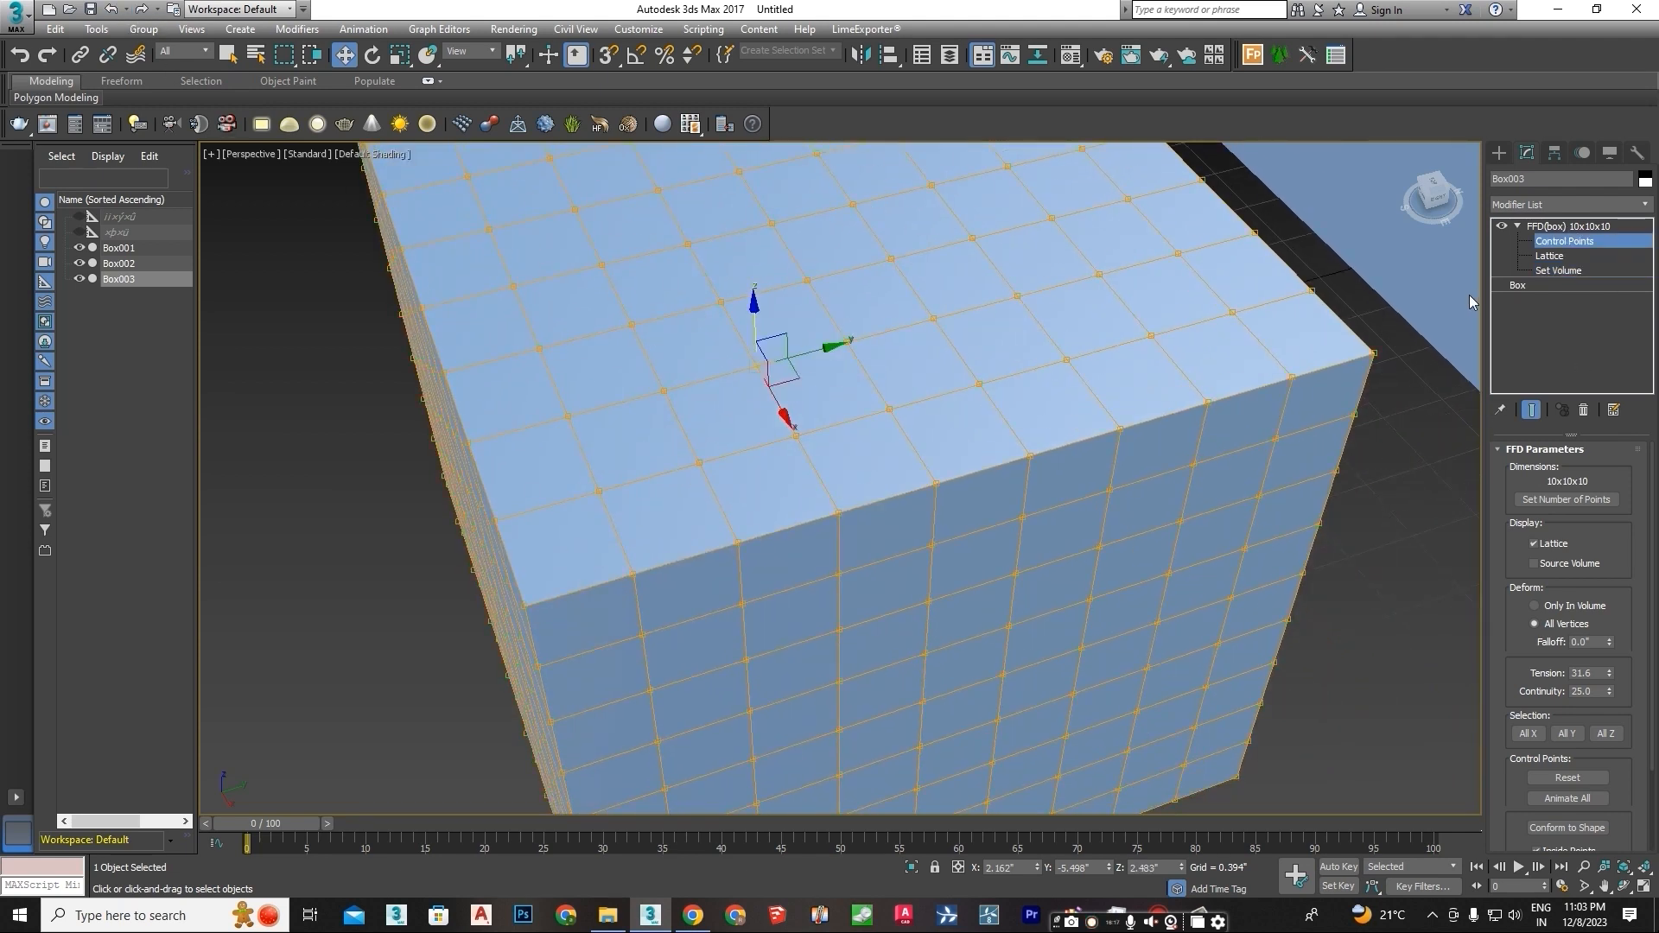
click(1373, 353)
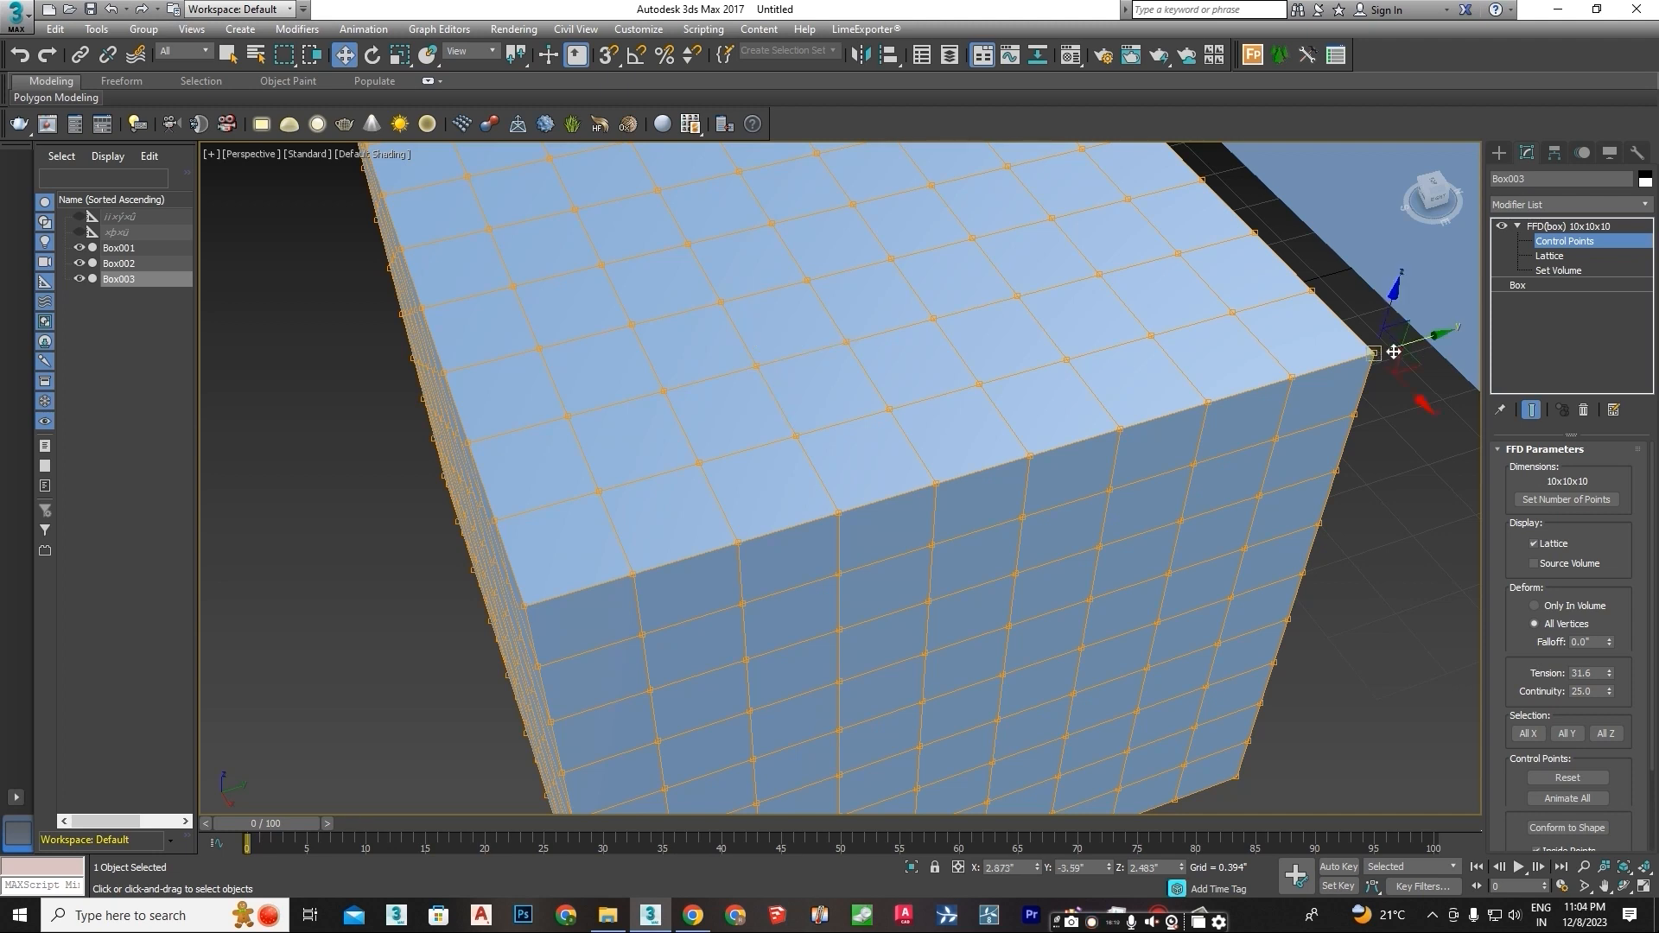
drag(1426, 354, 1289, 637)
click(1121, 434)
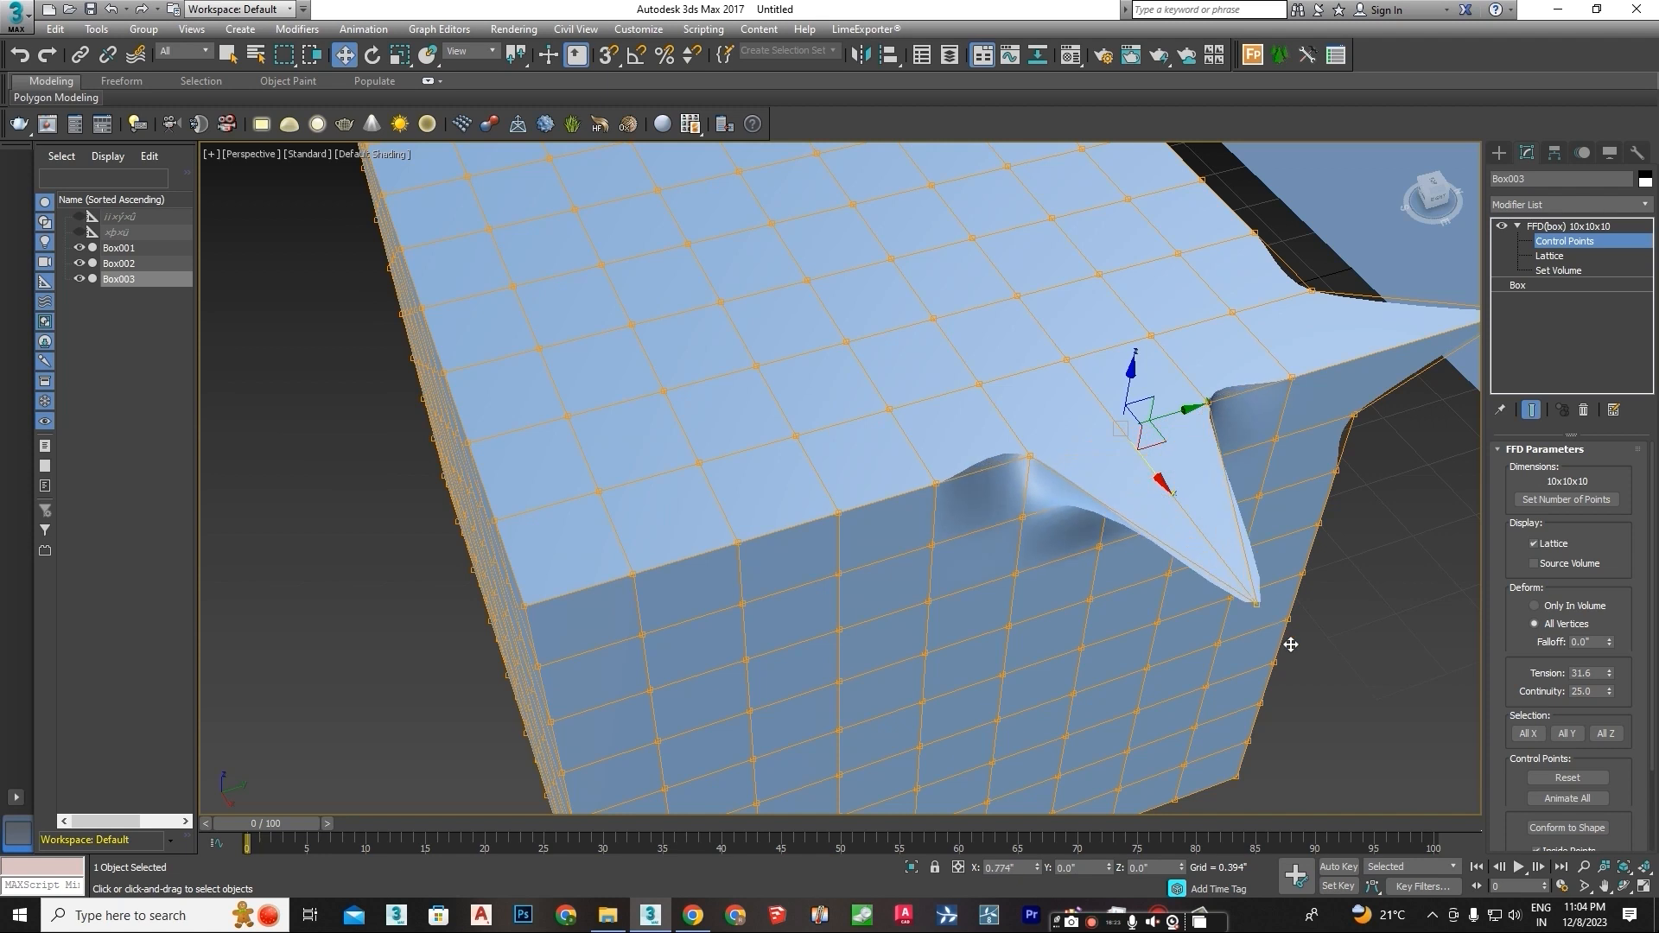
Raise two interior control points of the upper face into peaks, to about Z 3.12" and Z 3.01"
click(1019, 298)
drag(1026, 231, 1071, 64)
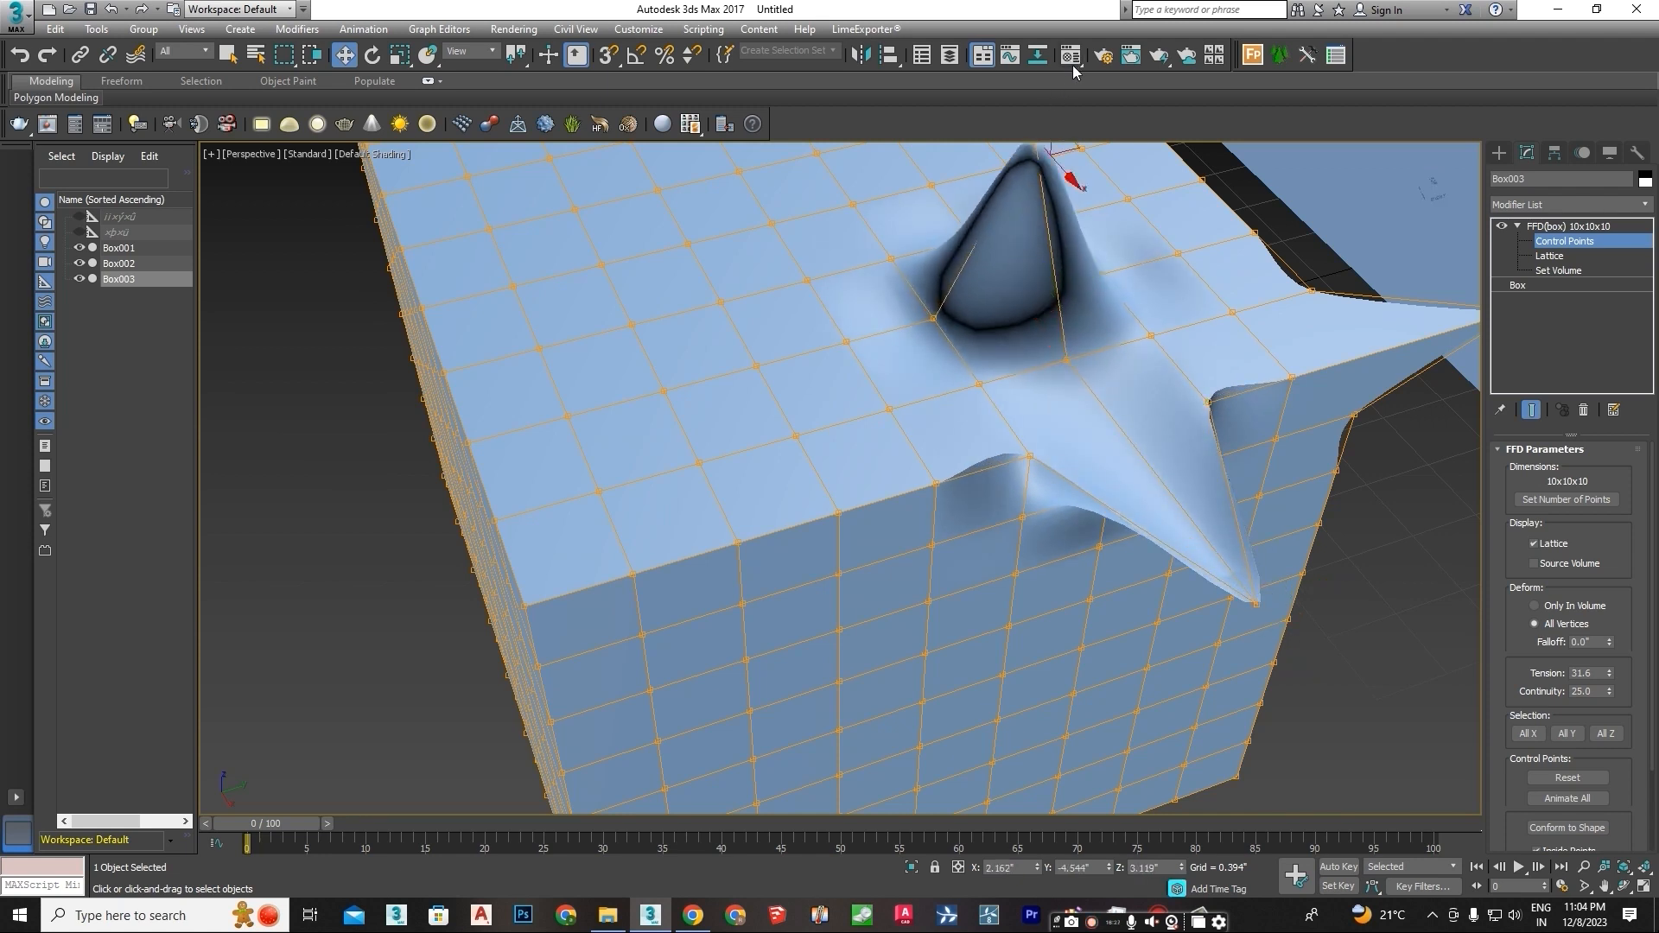
click(772, 371)
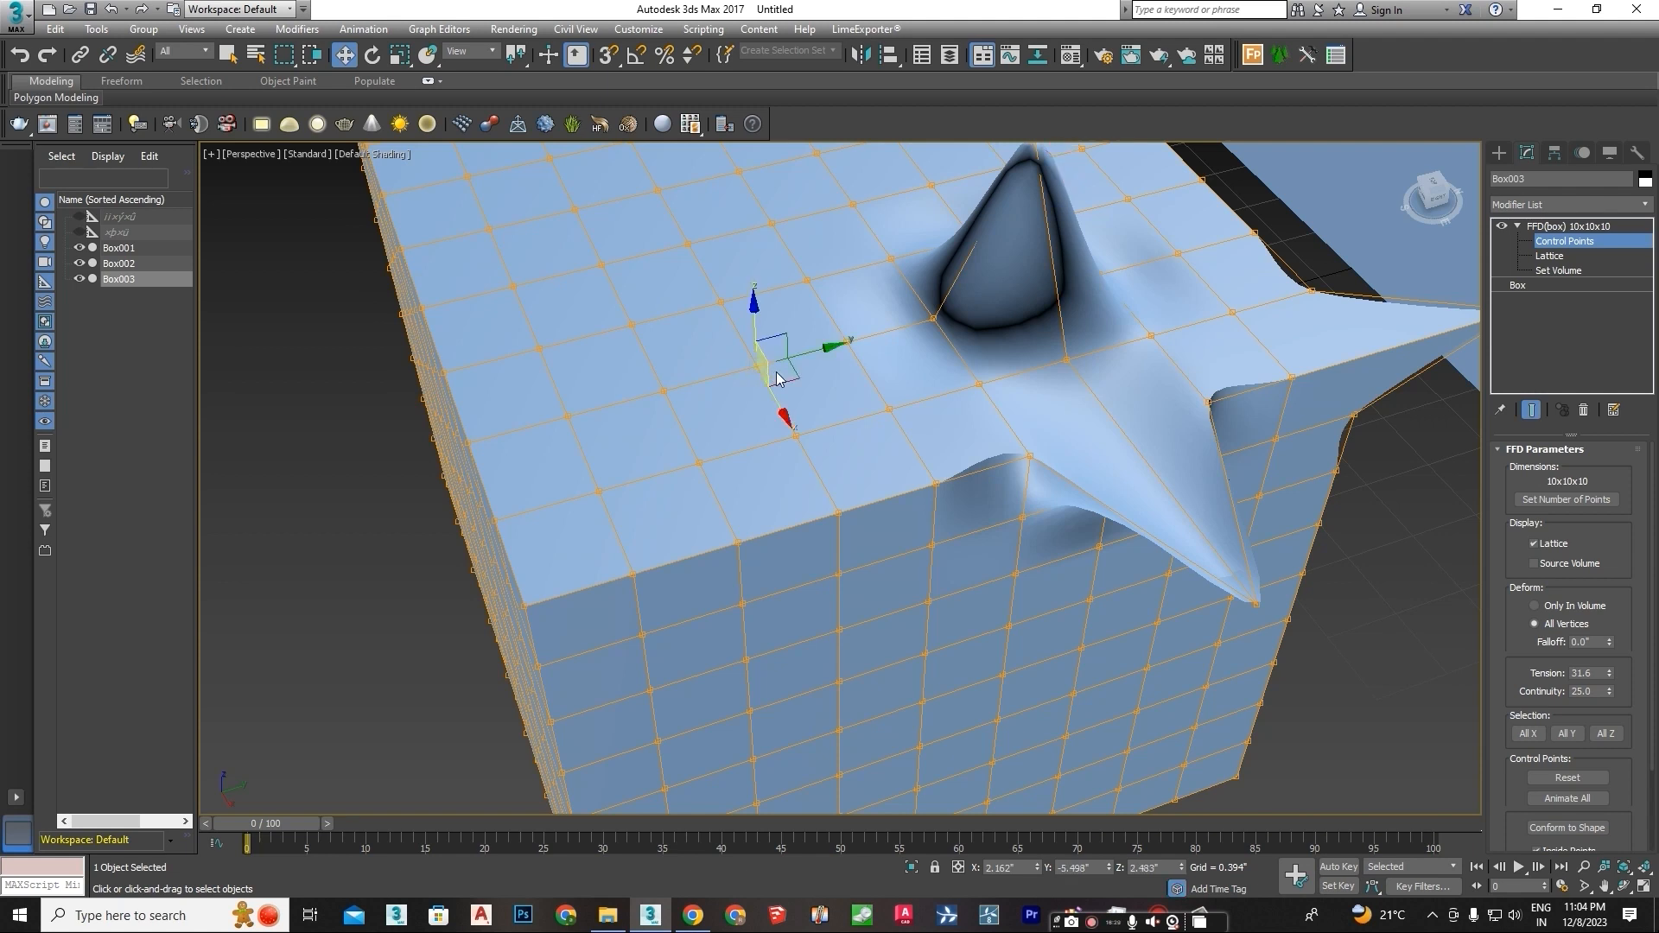
drag(751, 323, 776, 187)
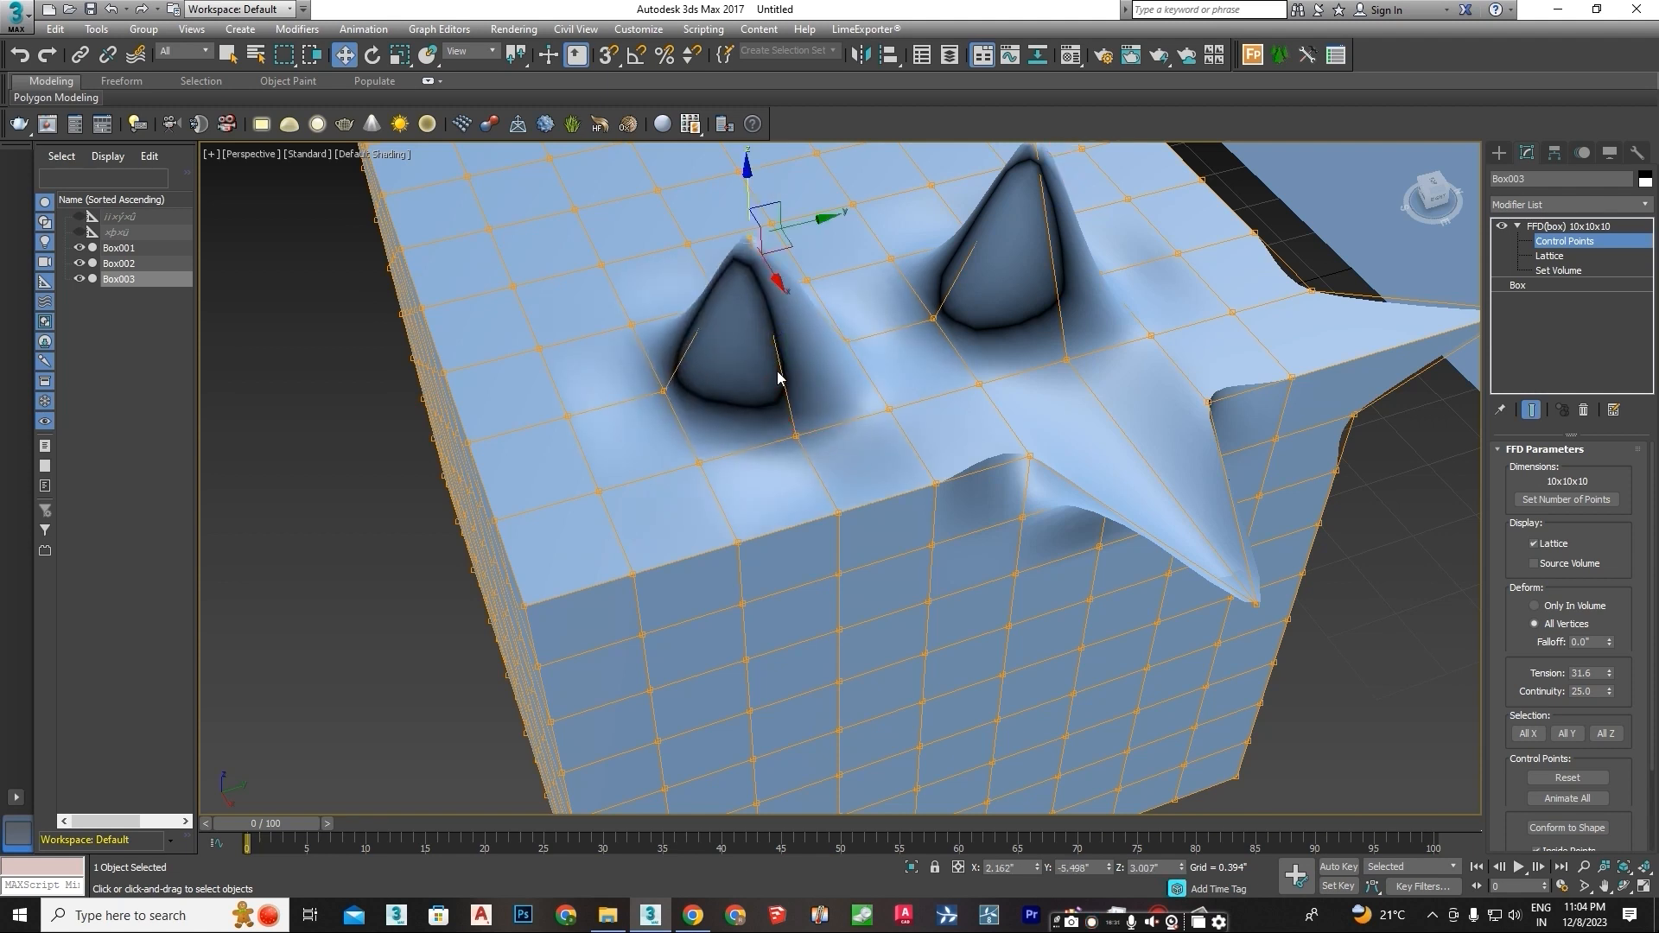
Pull two control points on the front face outward along X, to about 3.60" and 3.22"
scroll(779, 379, down, 2)
click(882, 534)
drag(909, 577, 982, 685)
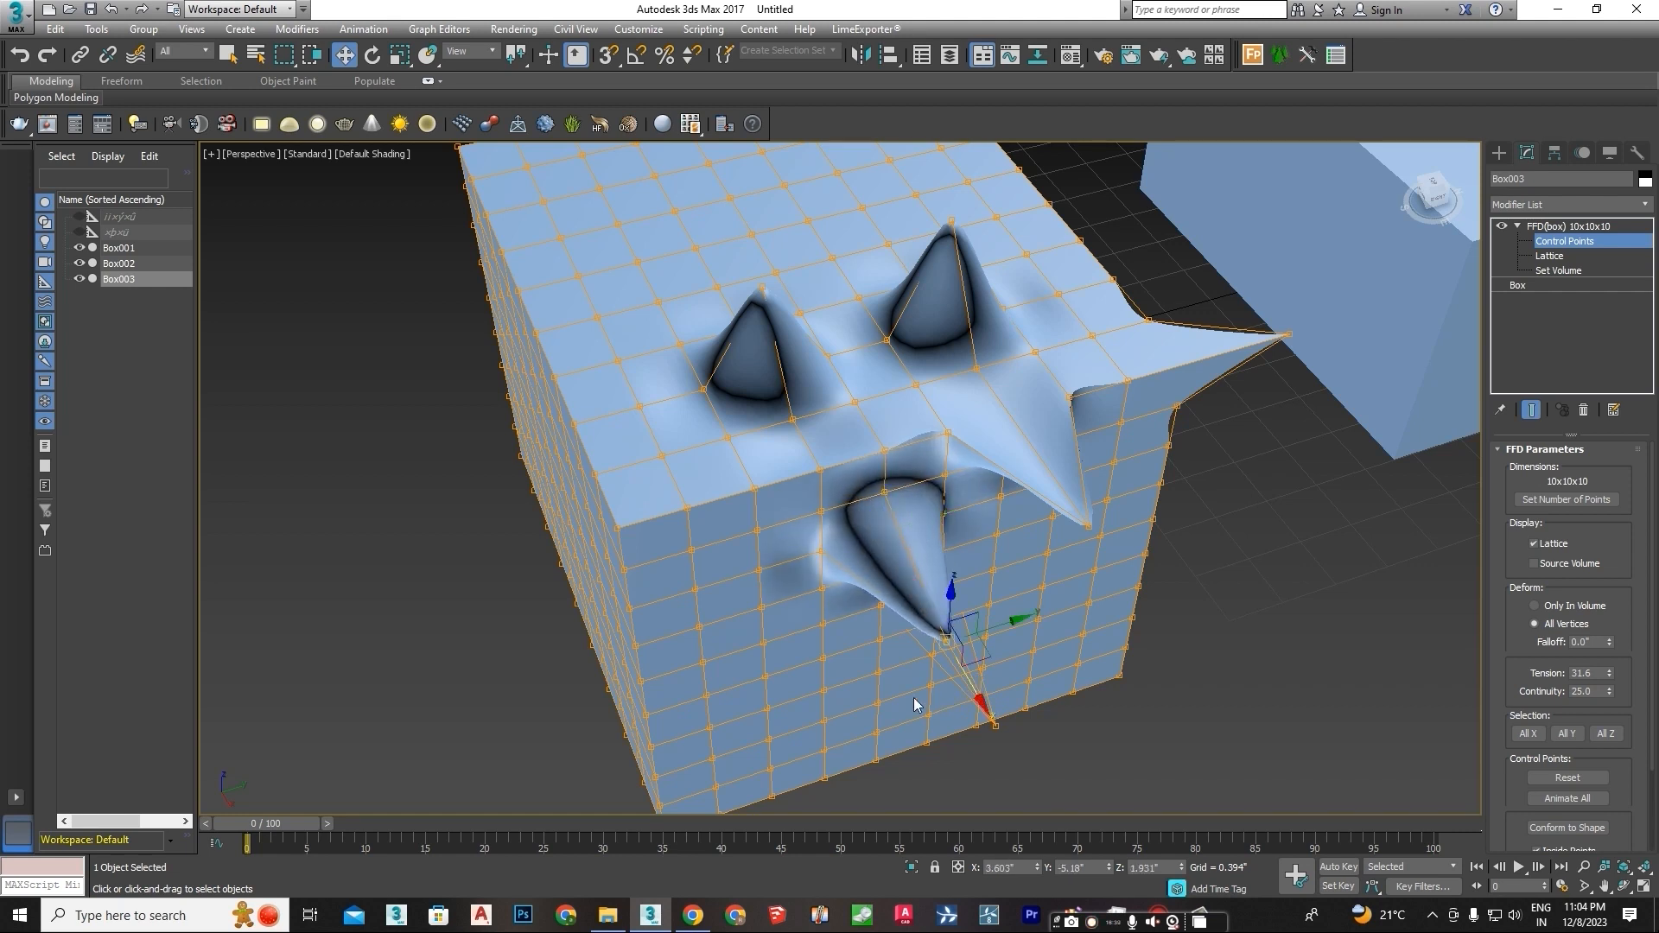
click(877, 672)
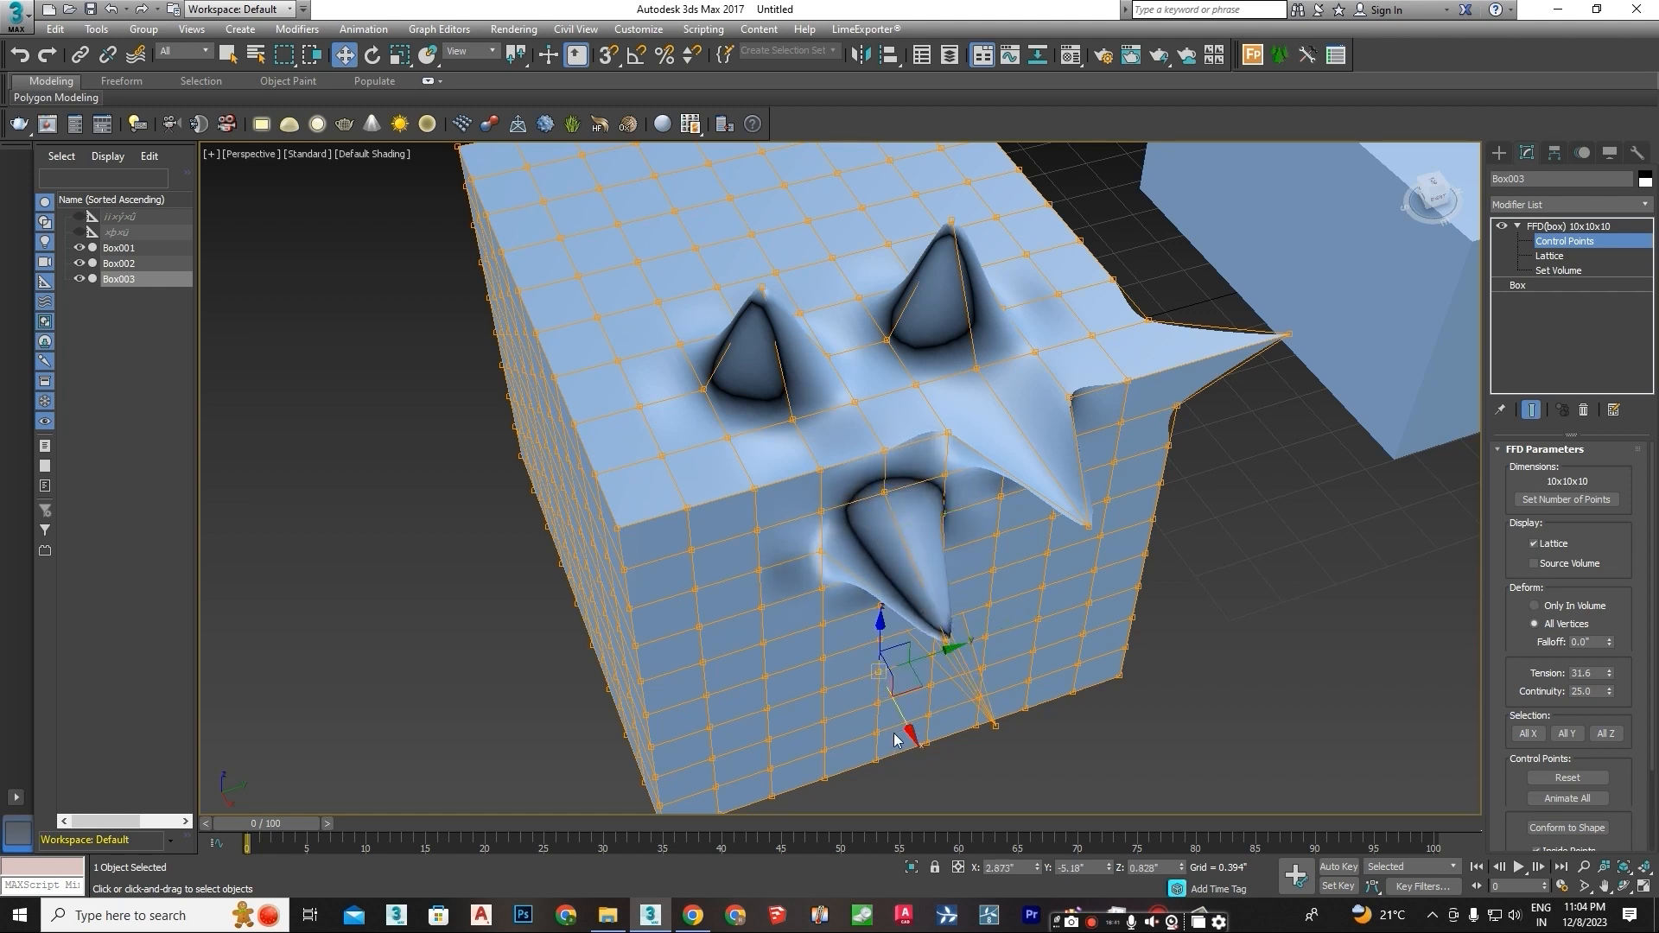
drag(900, 723, 923, 775)
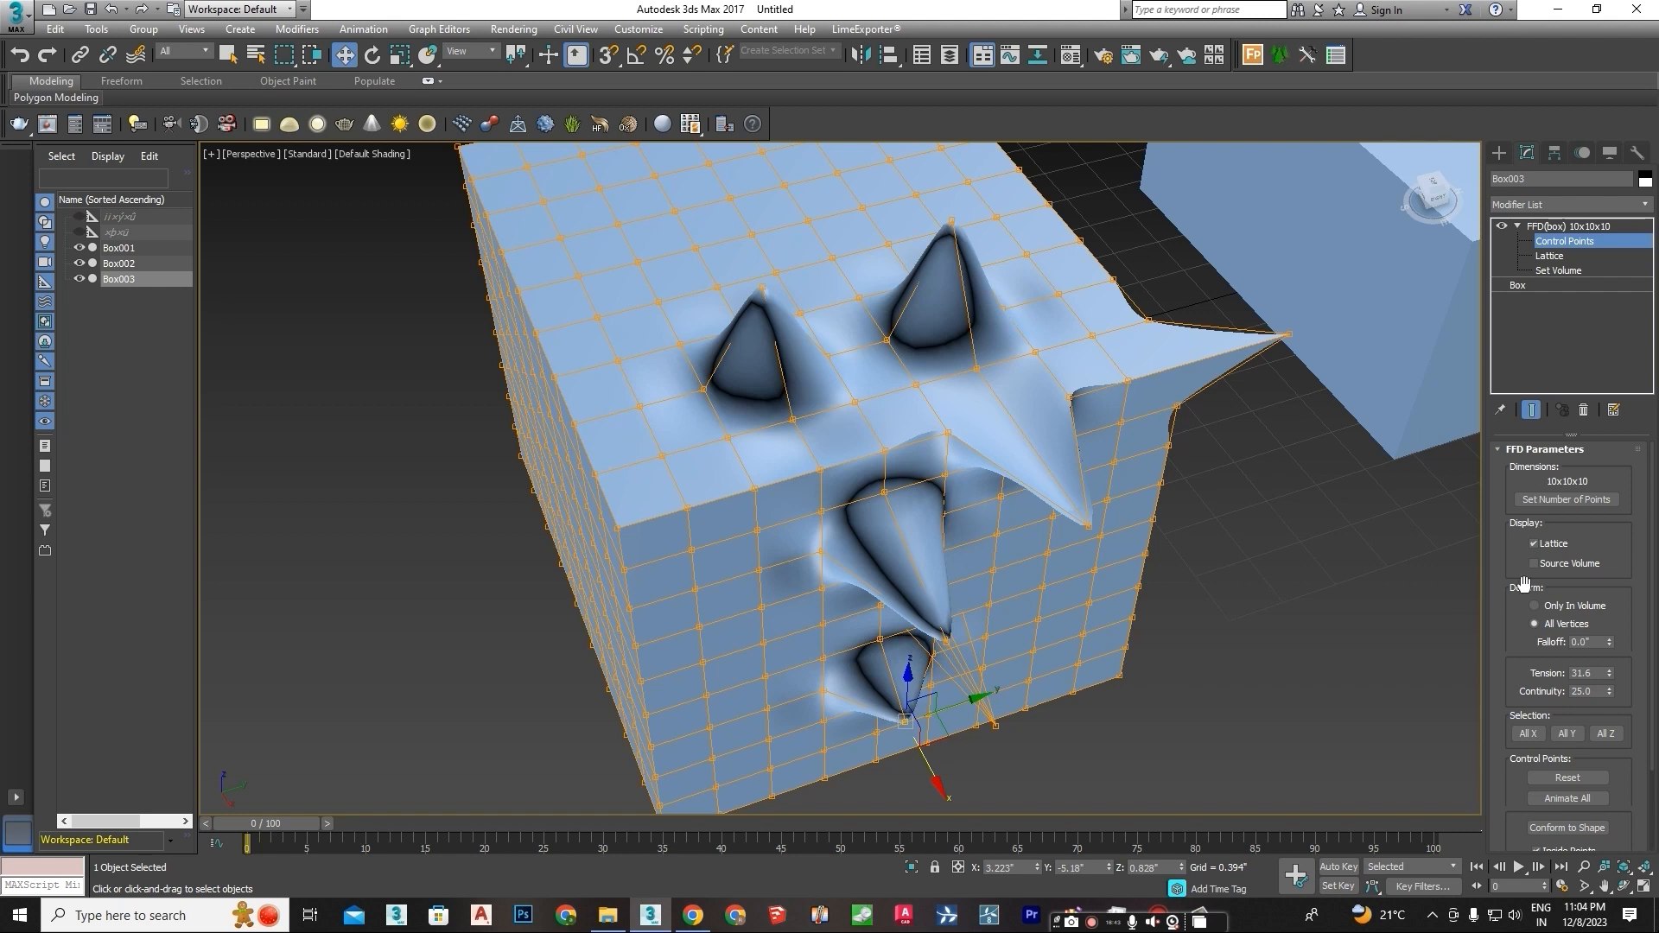
Set the FFD deformation's falloff to 0.004", tension to 23.2 and continuity to 19.5
drag(1609, 673, 1639, 39)
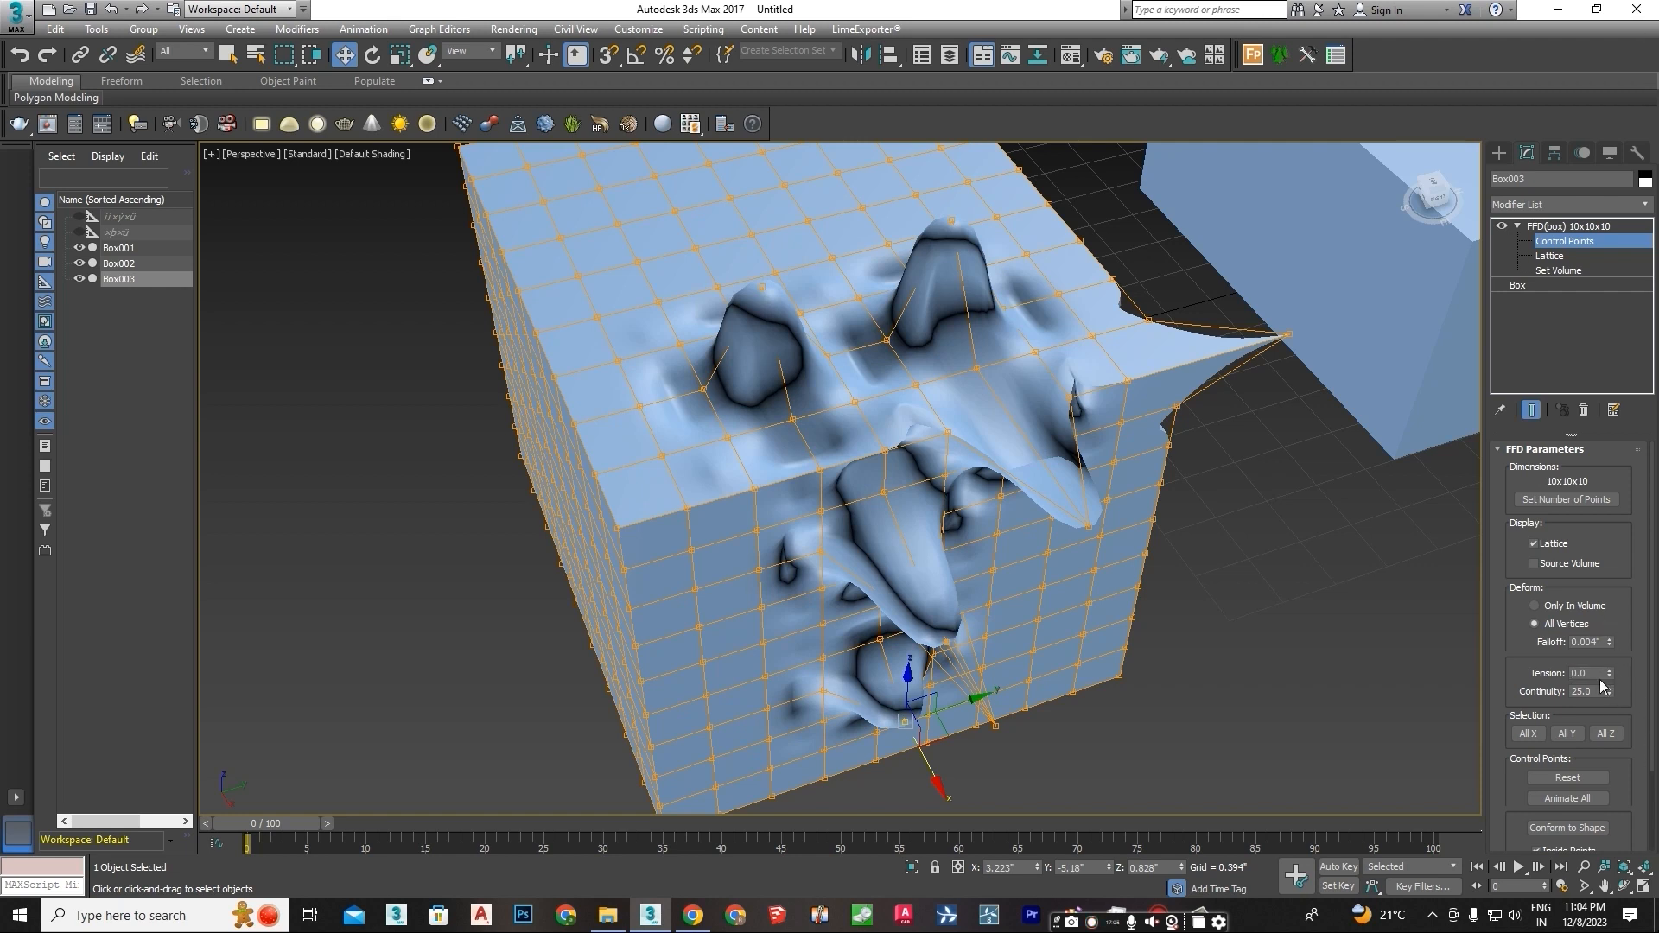
drag(1609, 672, 1622, 475)
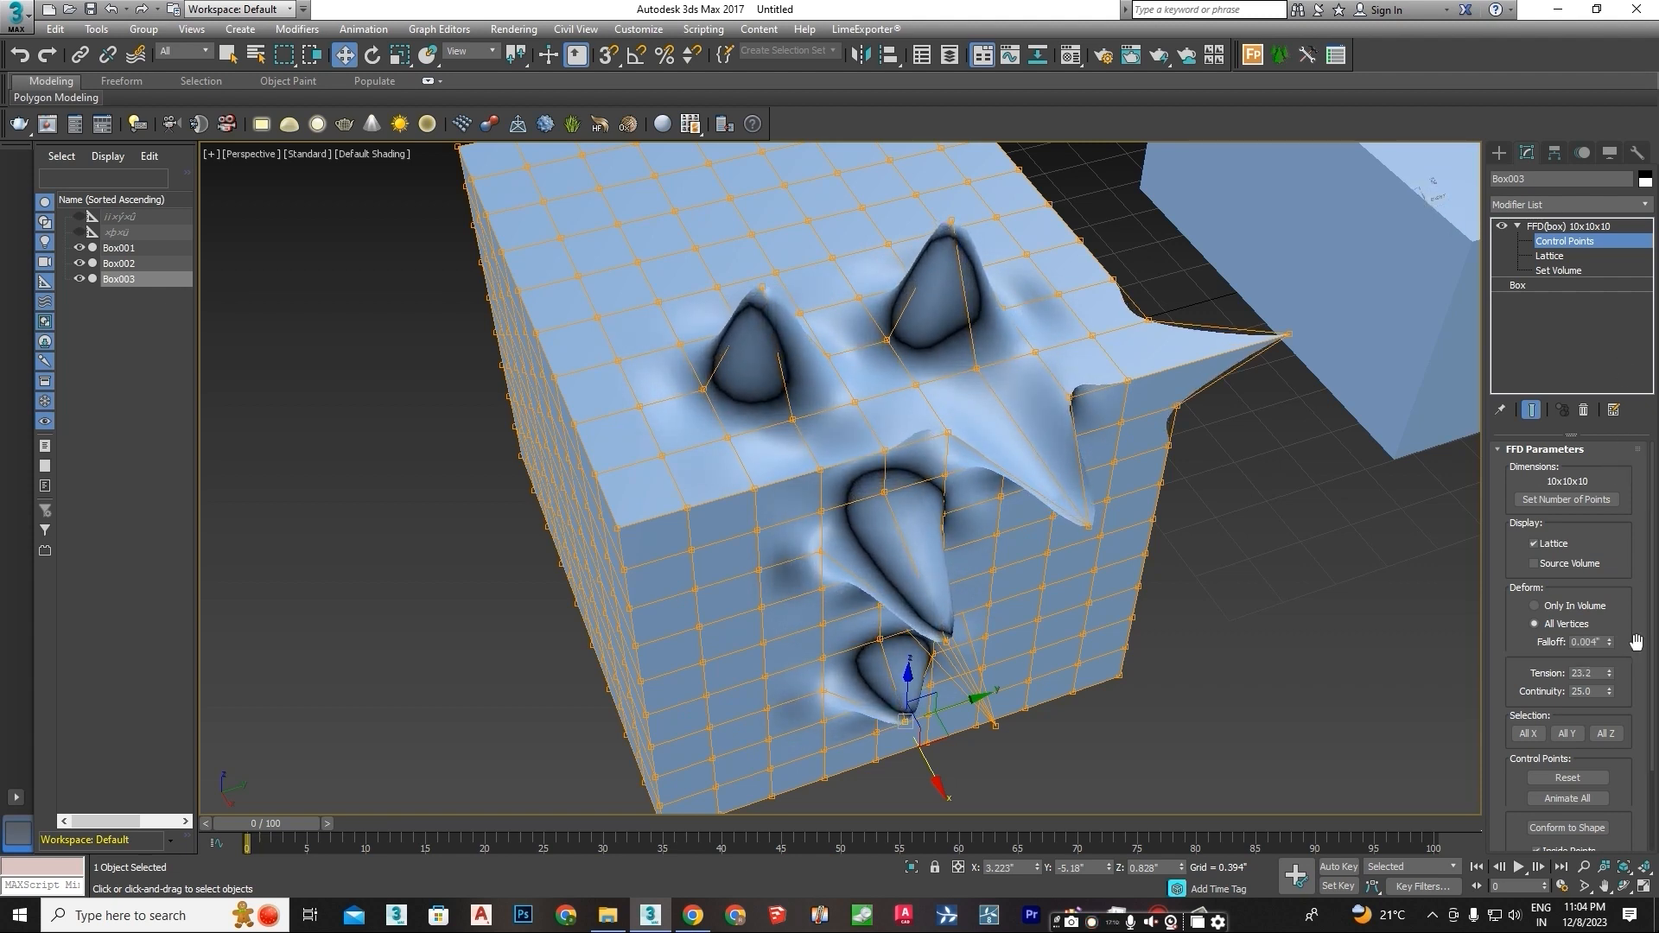
drag(1607, 692, 1615, 440)
drag(1603, 296, 1624, 734)
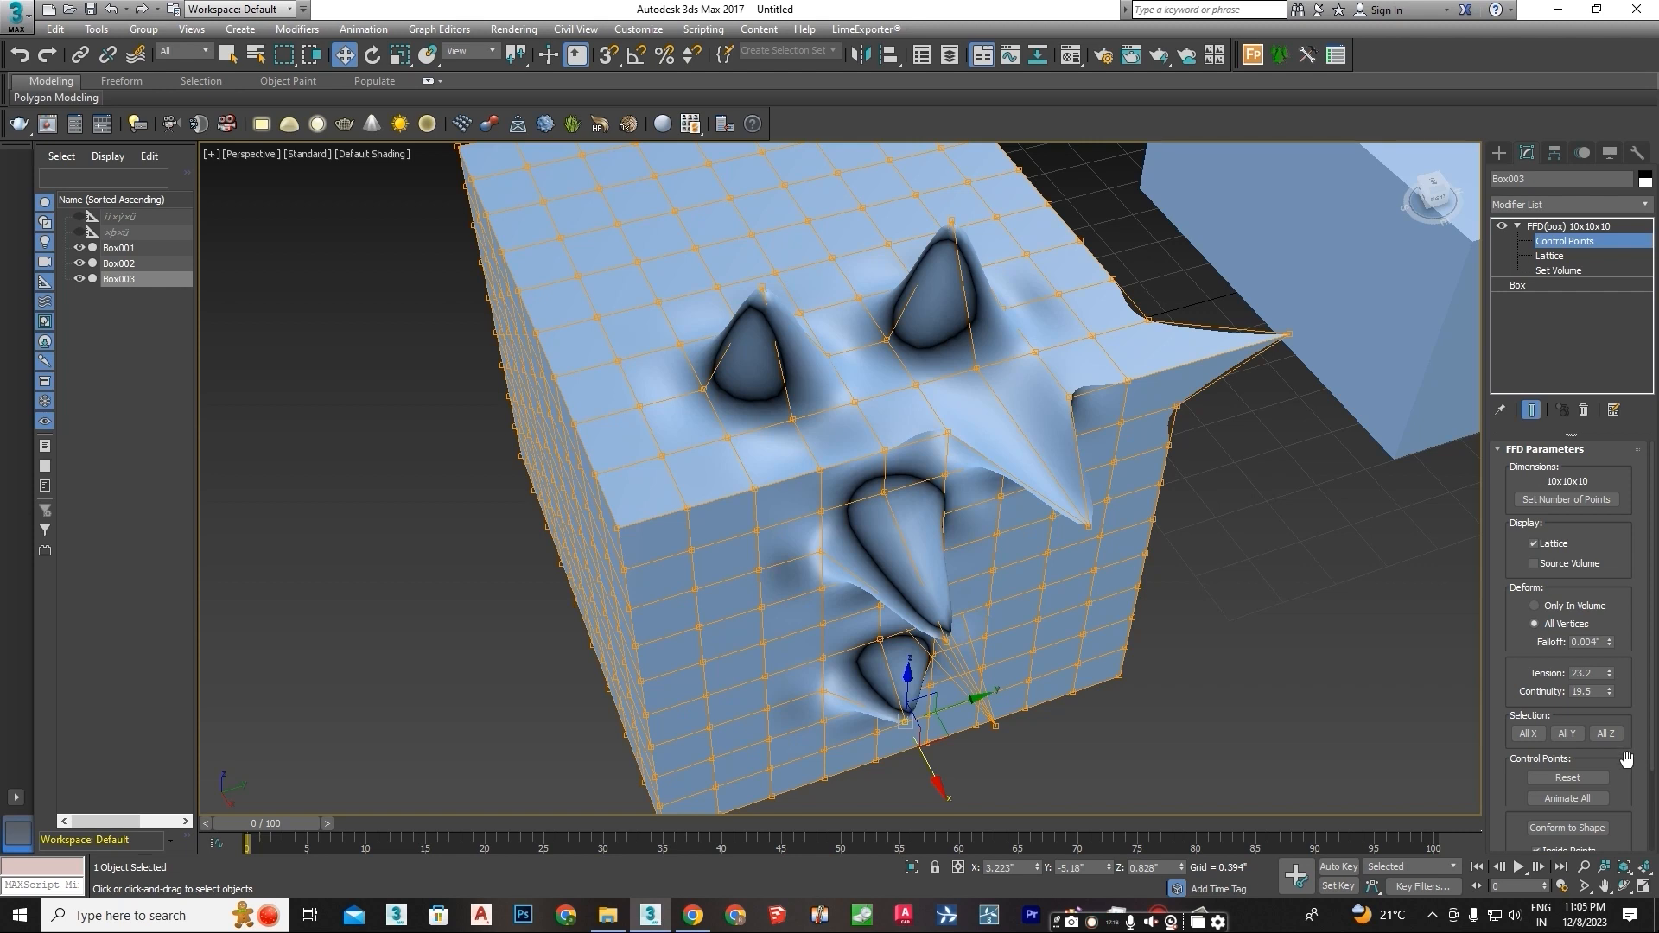
Try the All X, All Y and All Z selection options for the FFD control points
click(1525, 734)
click(1567, 734)
click(1613, 735)
click(1612, 737)
click(1571, 737)
click(1534, 736)
click(1528, 735)
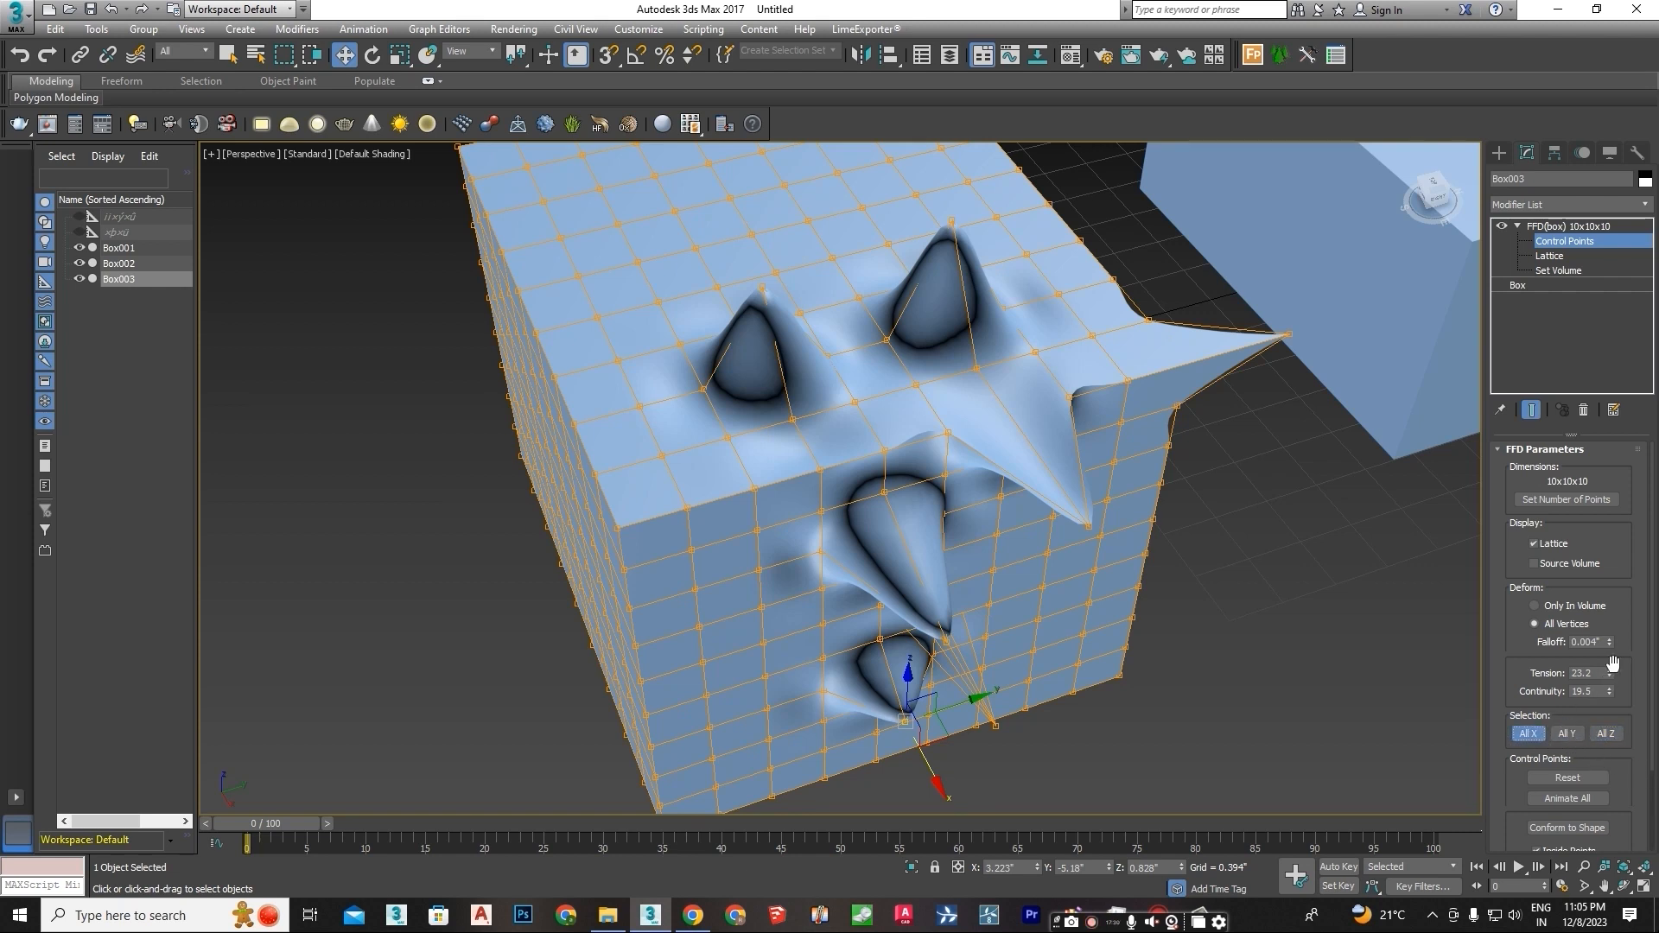
Set the FFD tension to 14.1, turn off All X selection, and set the Conform to Shape offset to -0.12
drag(1616, 677, 1605, 744)
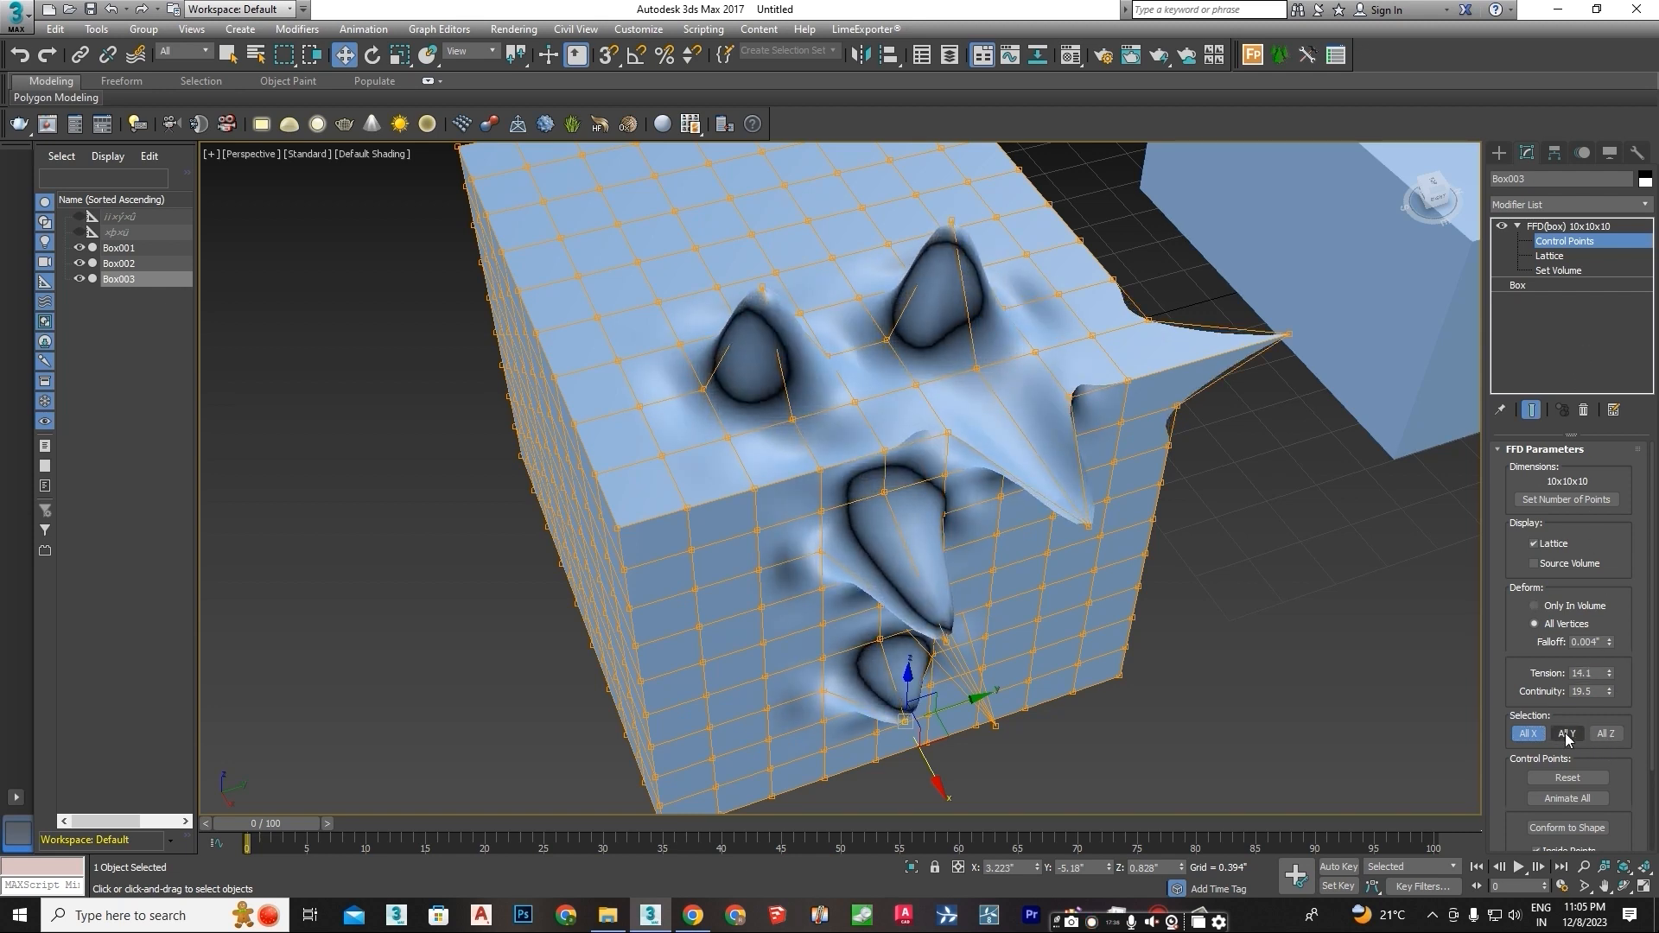
click(1534, 734)
scroll(1525, 660, down, 3)
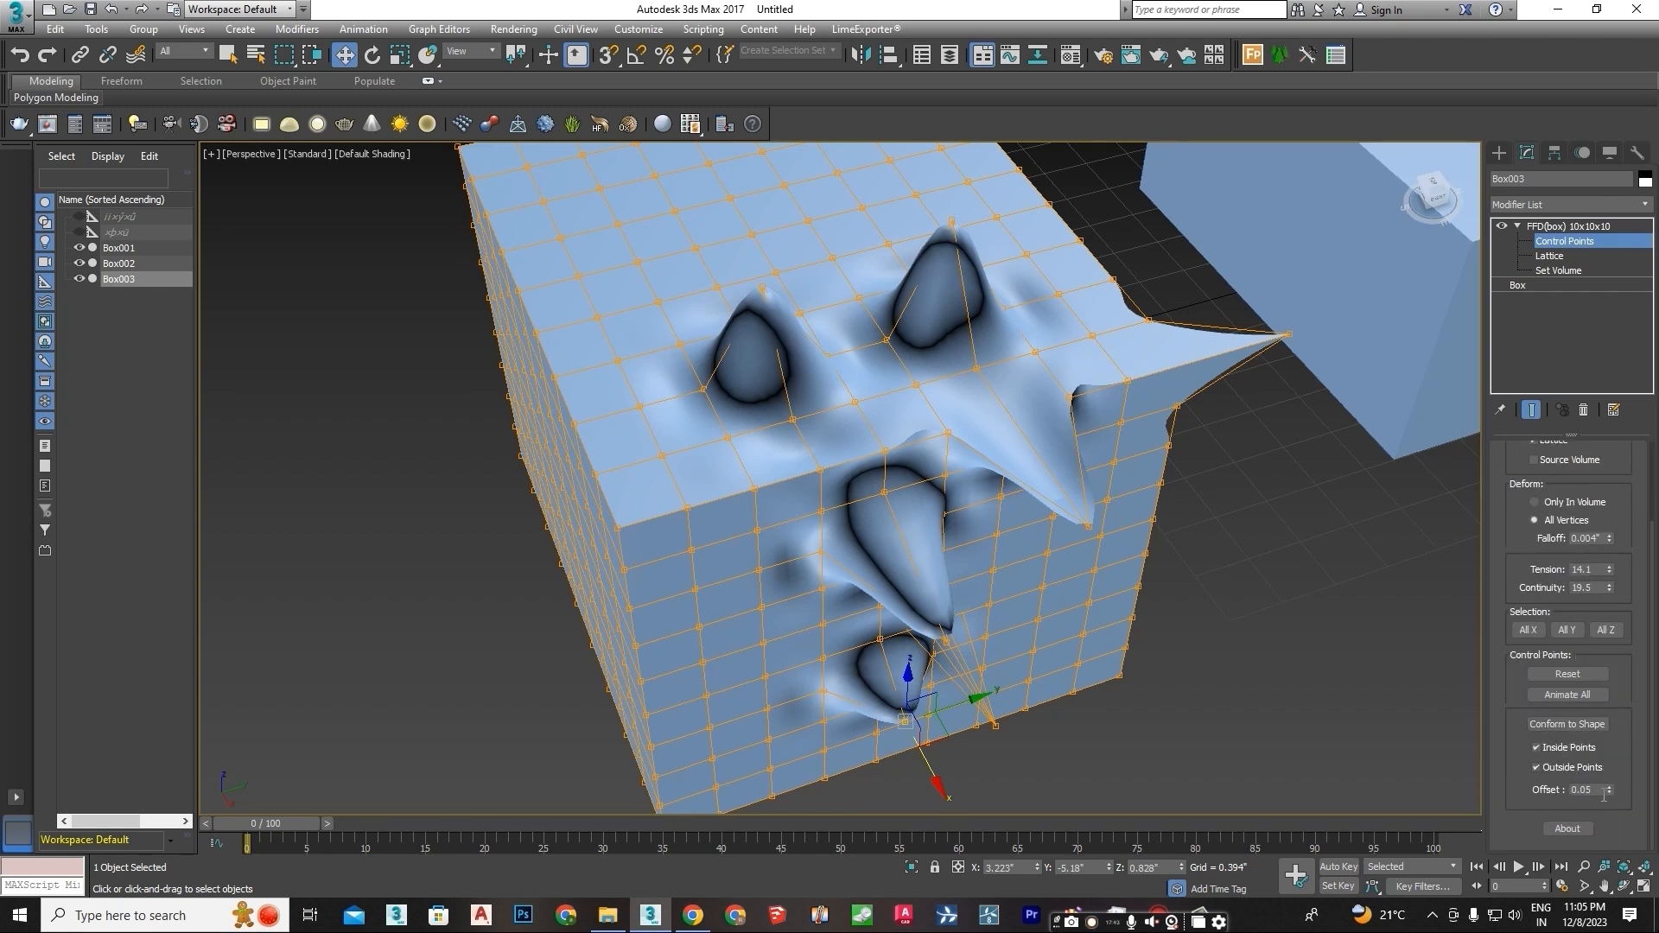
mouse_move(1609, 789)
mouse_down()
mouse_move(1609, 630)
mouse_move(1609, 805)
mouse_up()
Push a control point in the middle of the deformed box's opposite side face inward along X
scroll(928, 394, down, 5)
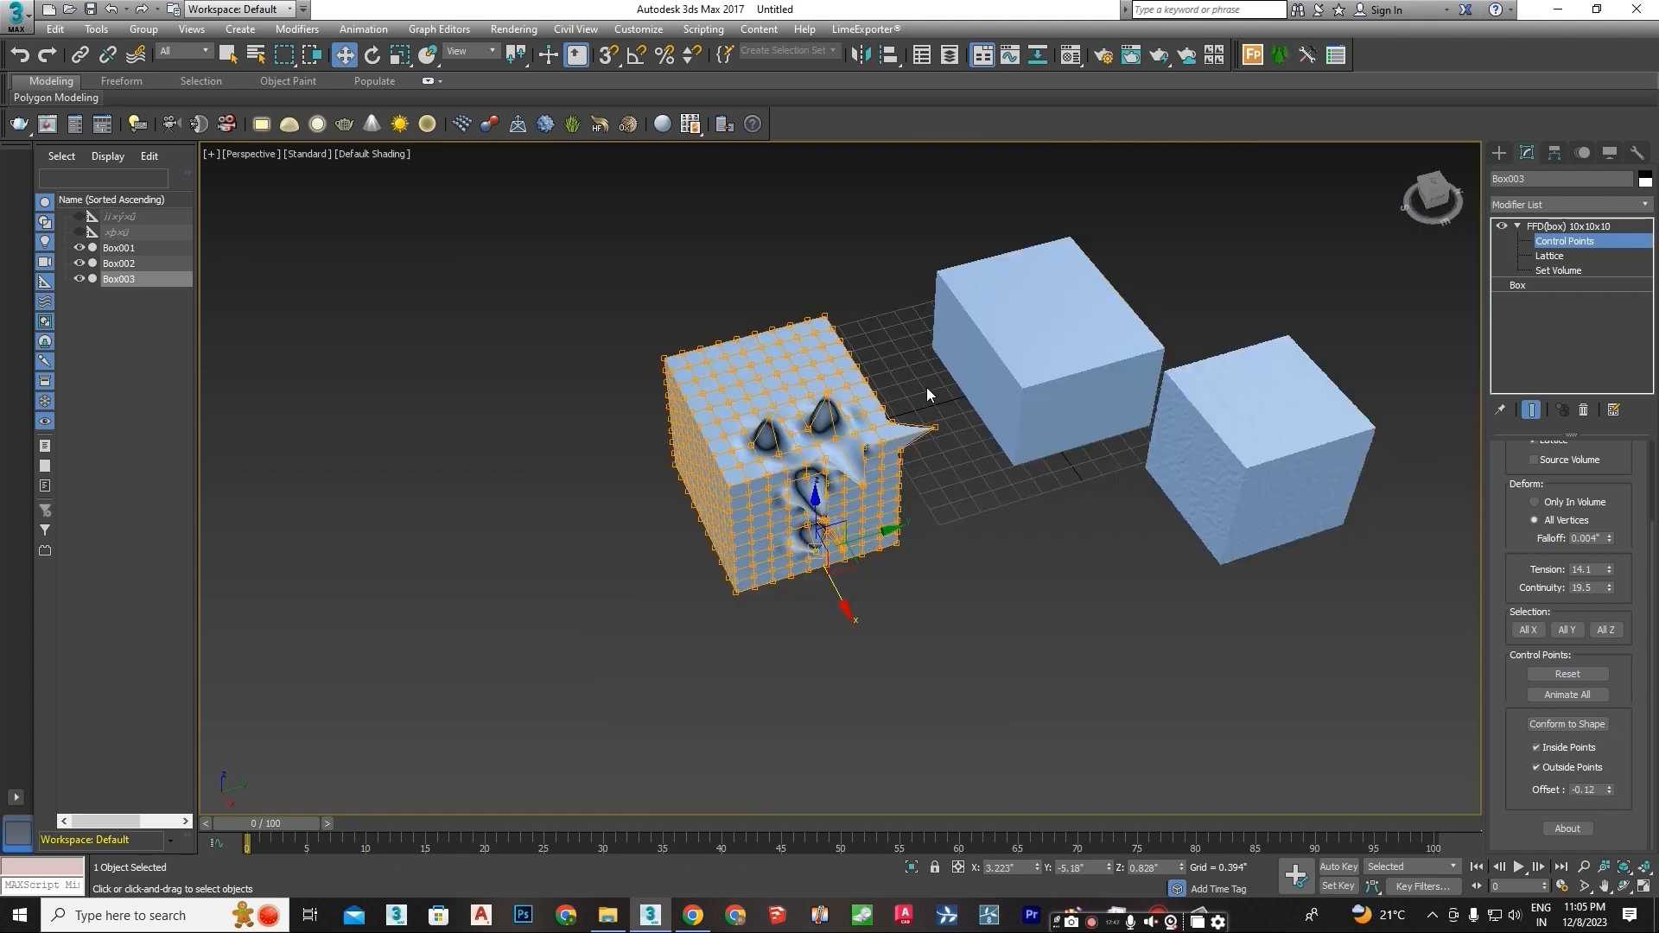
drag(1435, 191, 795, 448)
alt+middle_drag(795, 447, 795, 447)
scroll(700, 488, up, 2)
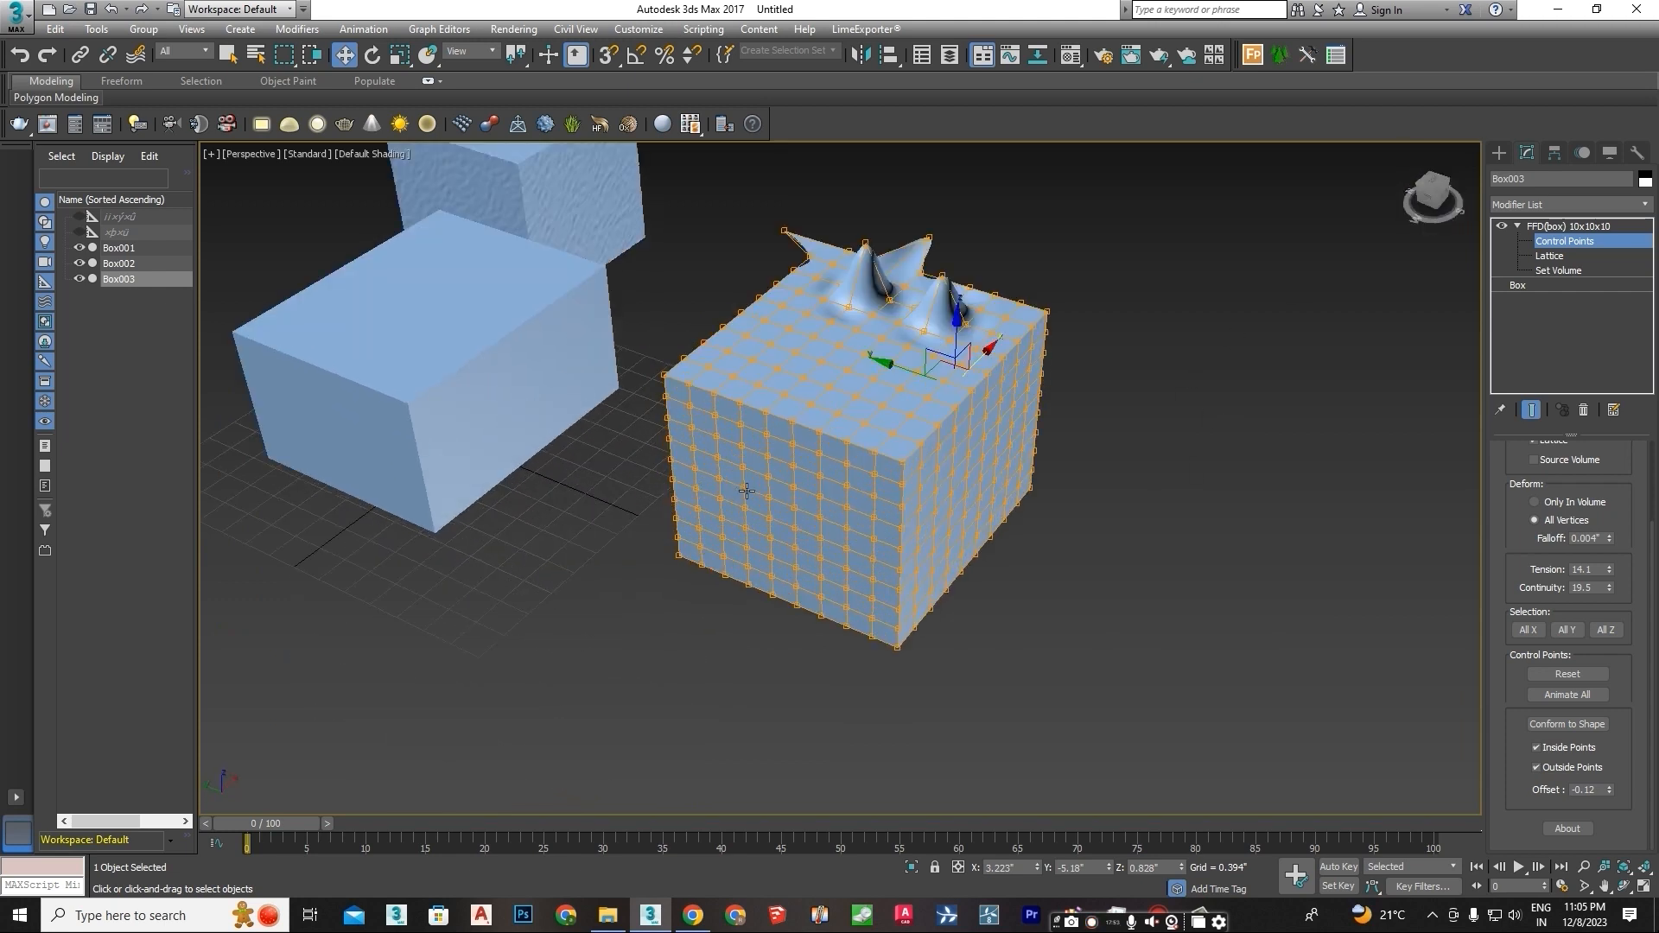
click(768, 496)
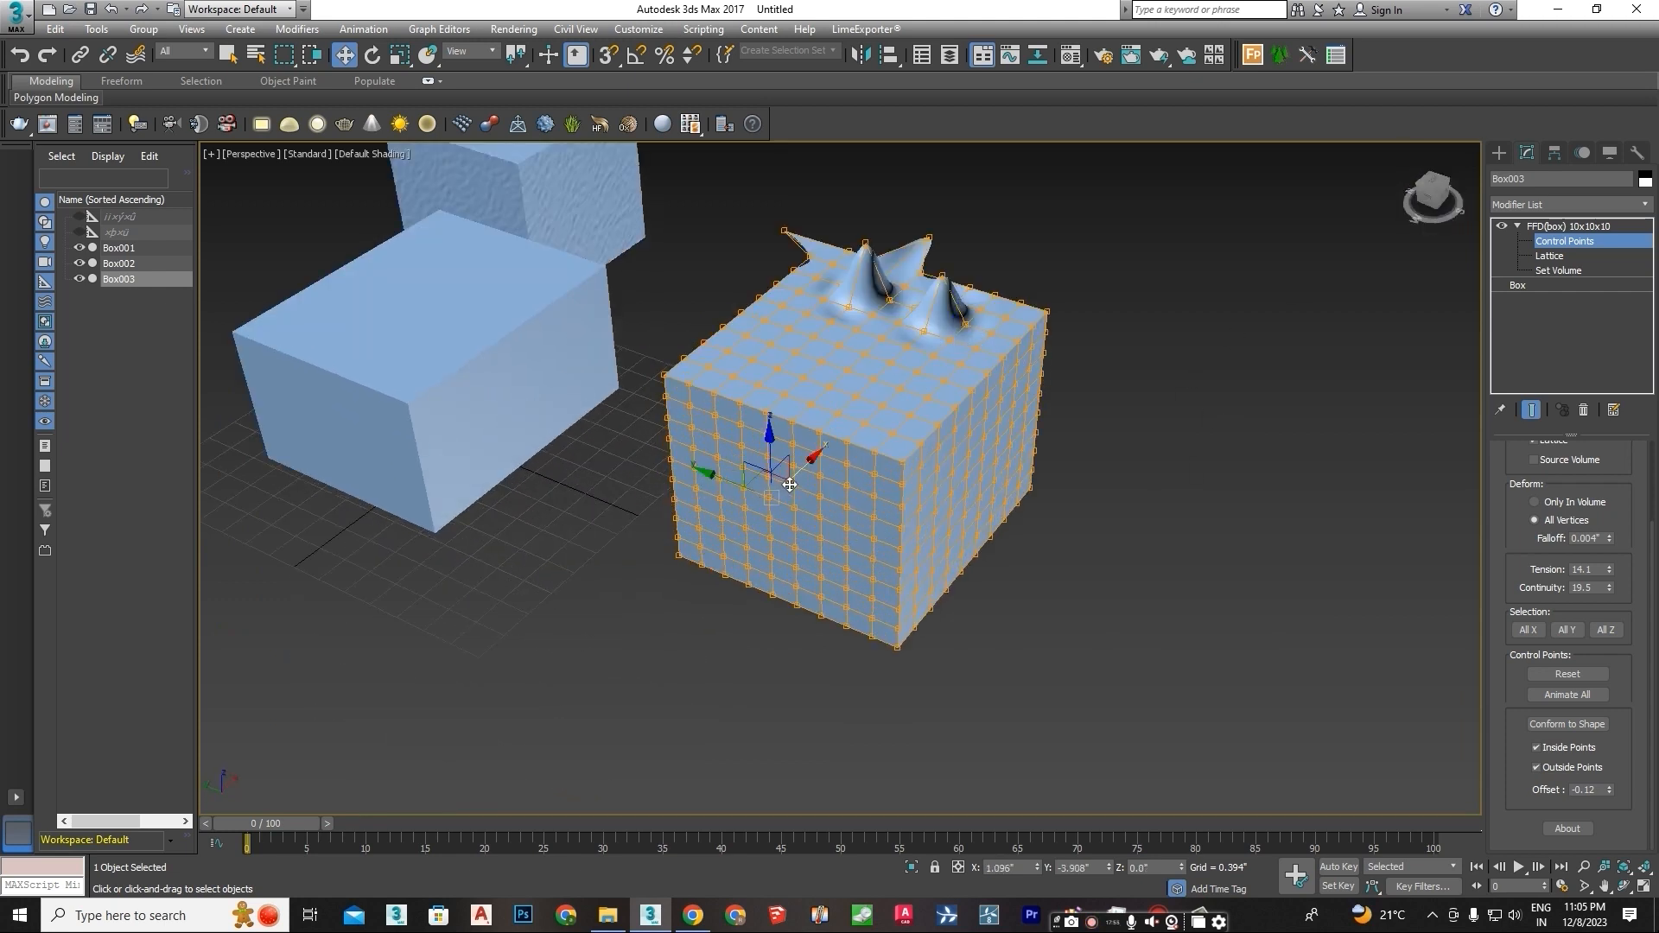
mouse_move(803, 464)
mouse_down()
mouse_move(747, 514)
mouse_move(735, 475)
mouse_move(887, 423)
mouse_move(837, 463)
mouse_up()
click(768, 497)
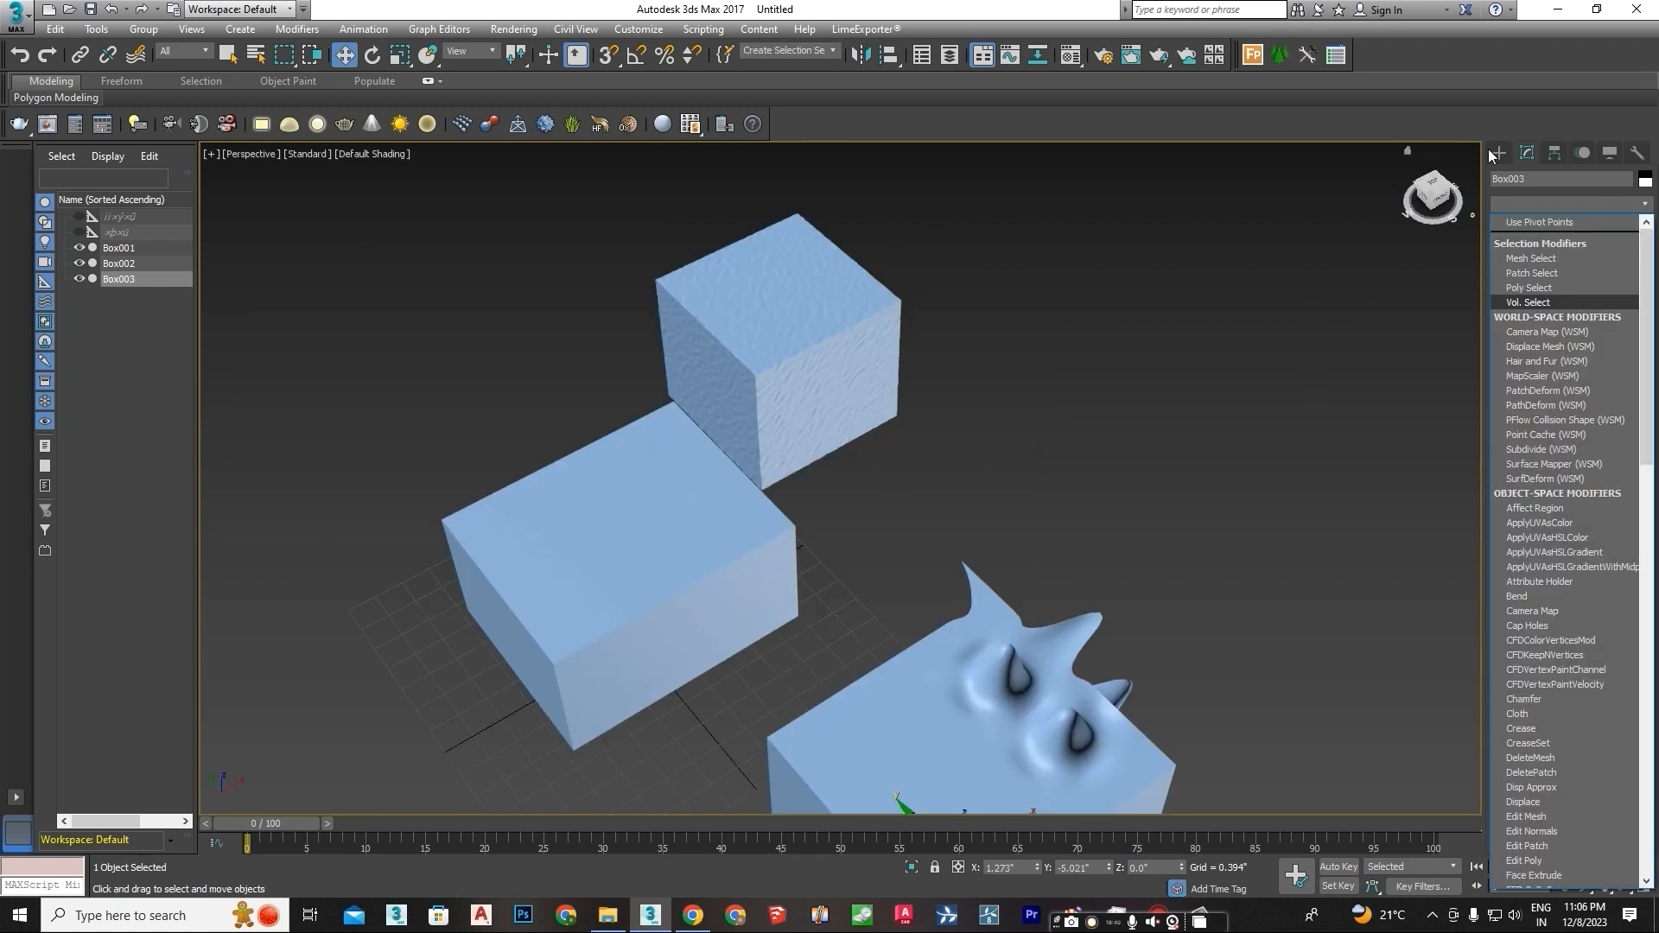
Create a new box in the empty area behind the deformed one, about 2.0" long, 3.58" wide and 2.6" high
click(1490, 156)
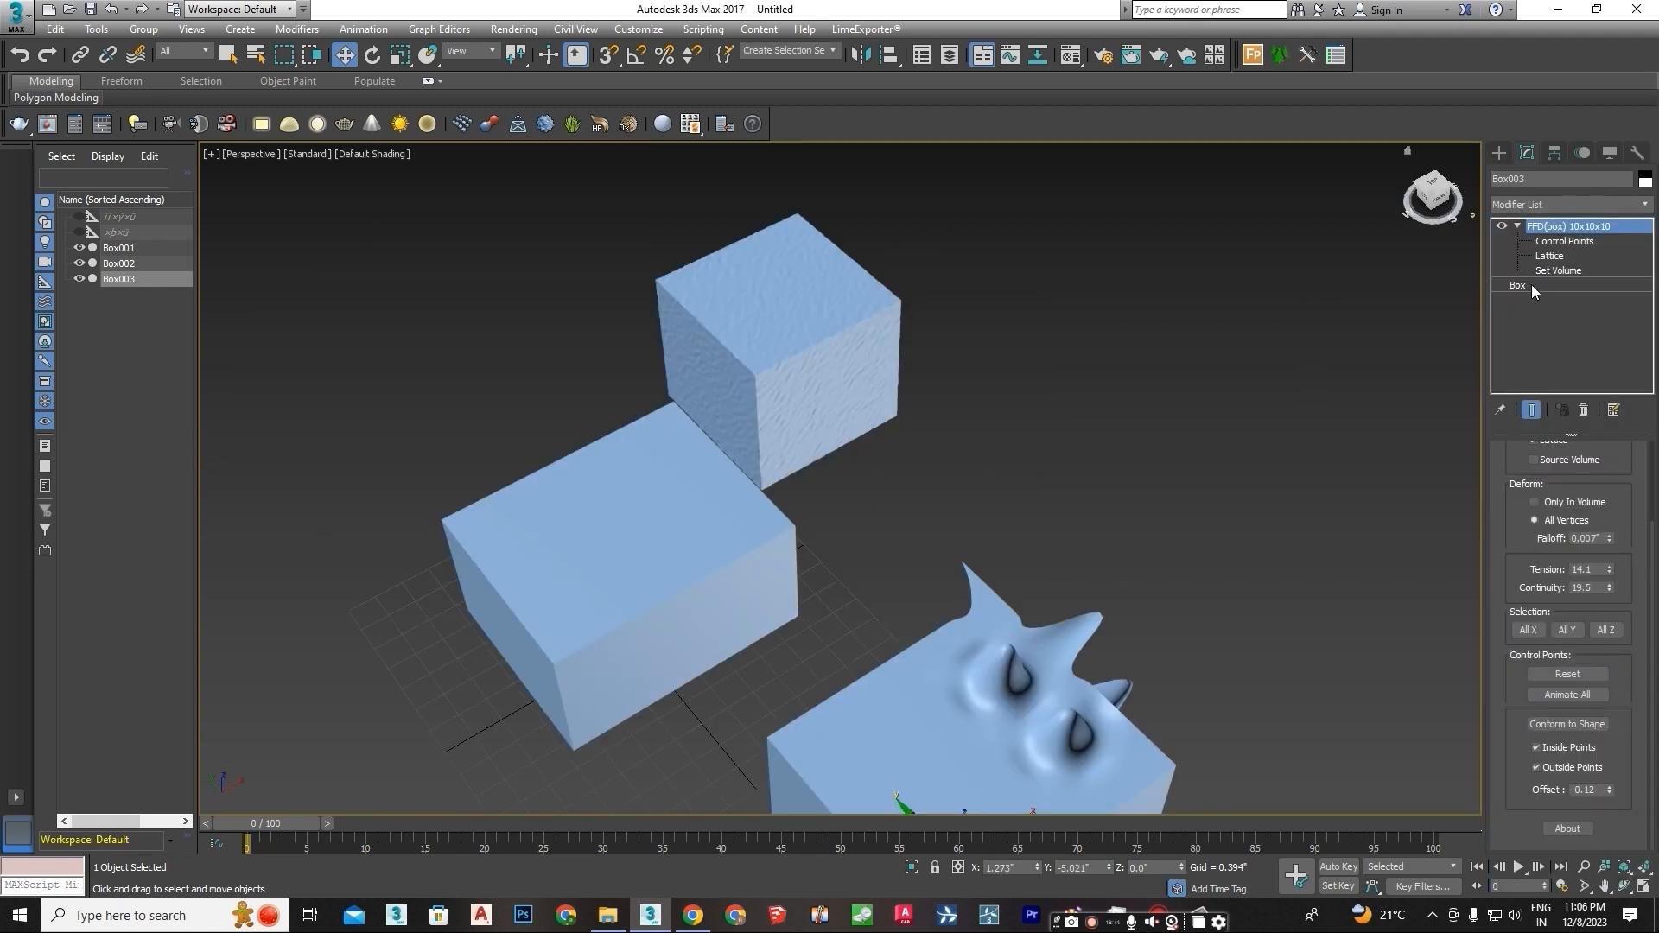
click(1500, 153)
click(1533, 258)
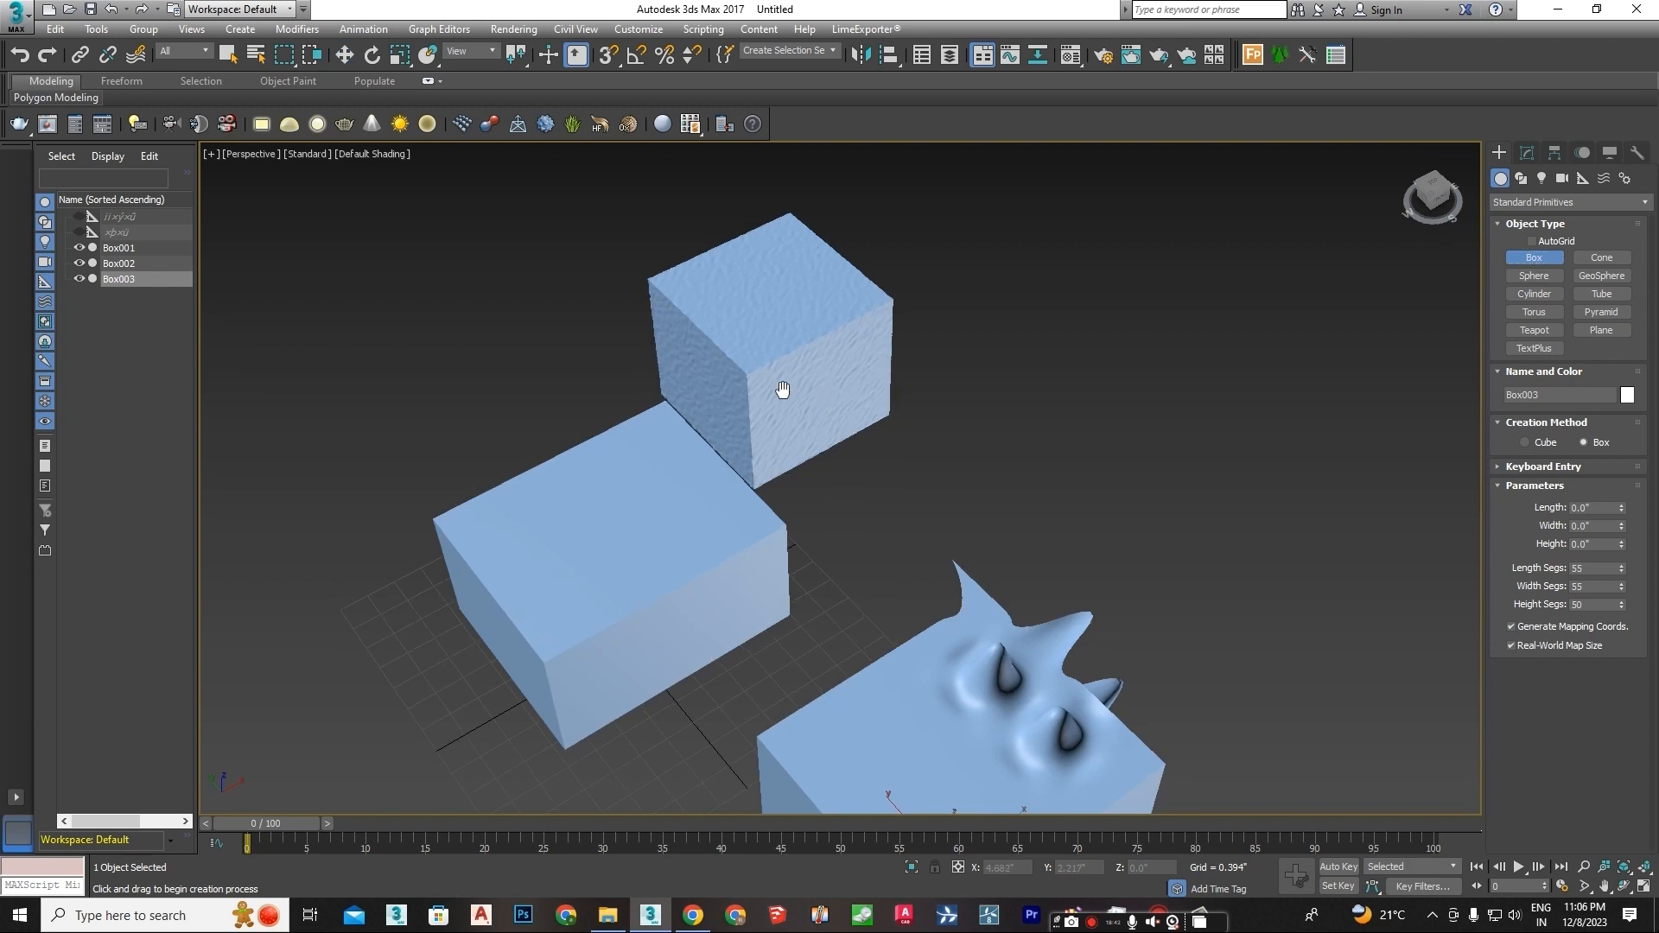
middle_drag(807, 396, 740, 380)
drag(910, 342, 796, 540)
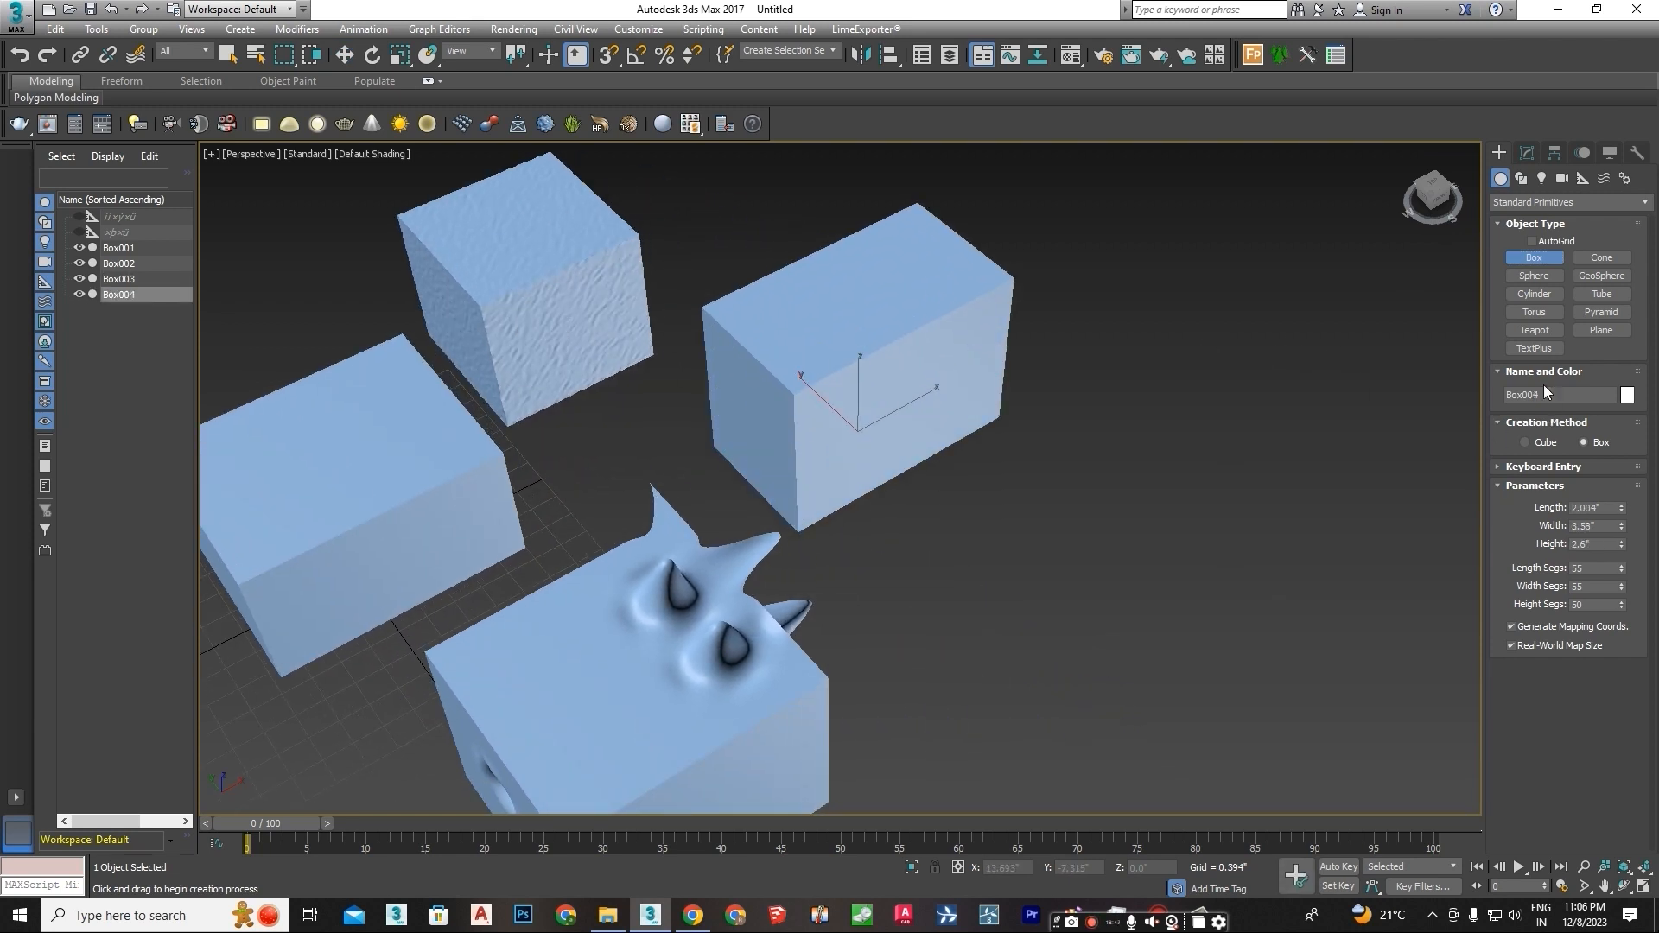
Add a Bend modifier to the new box
click(1527, 153)
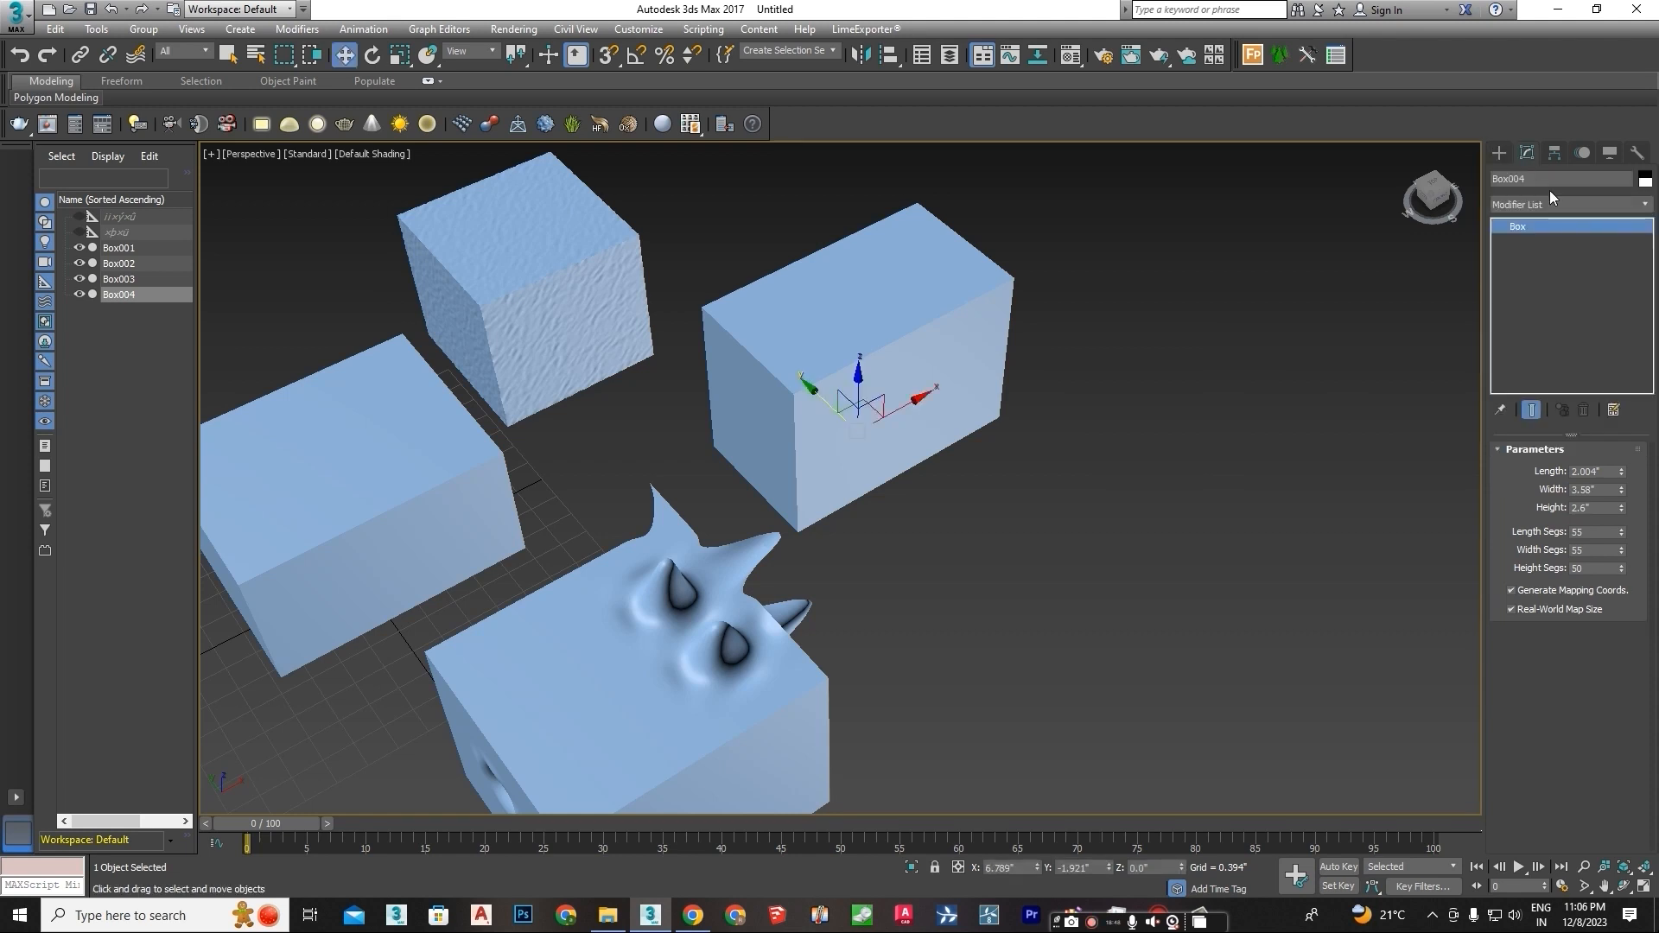
click(1554, 202)
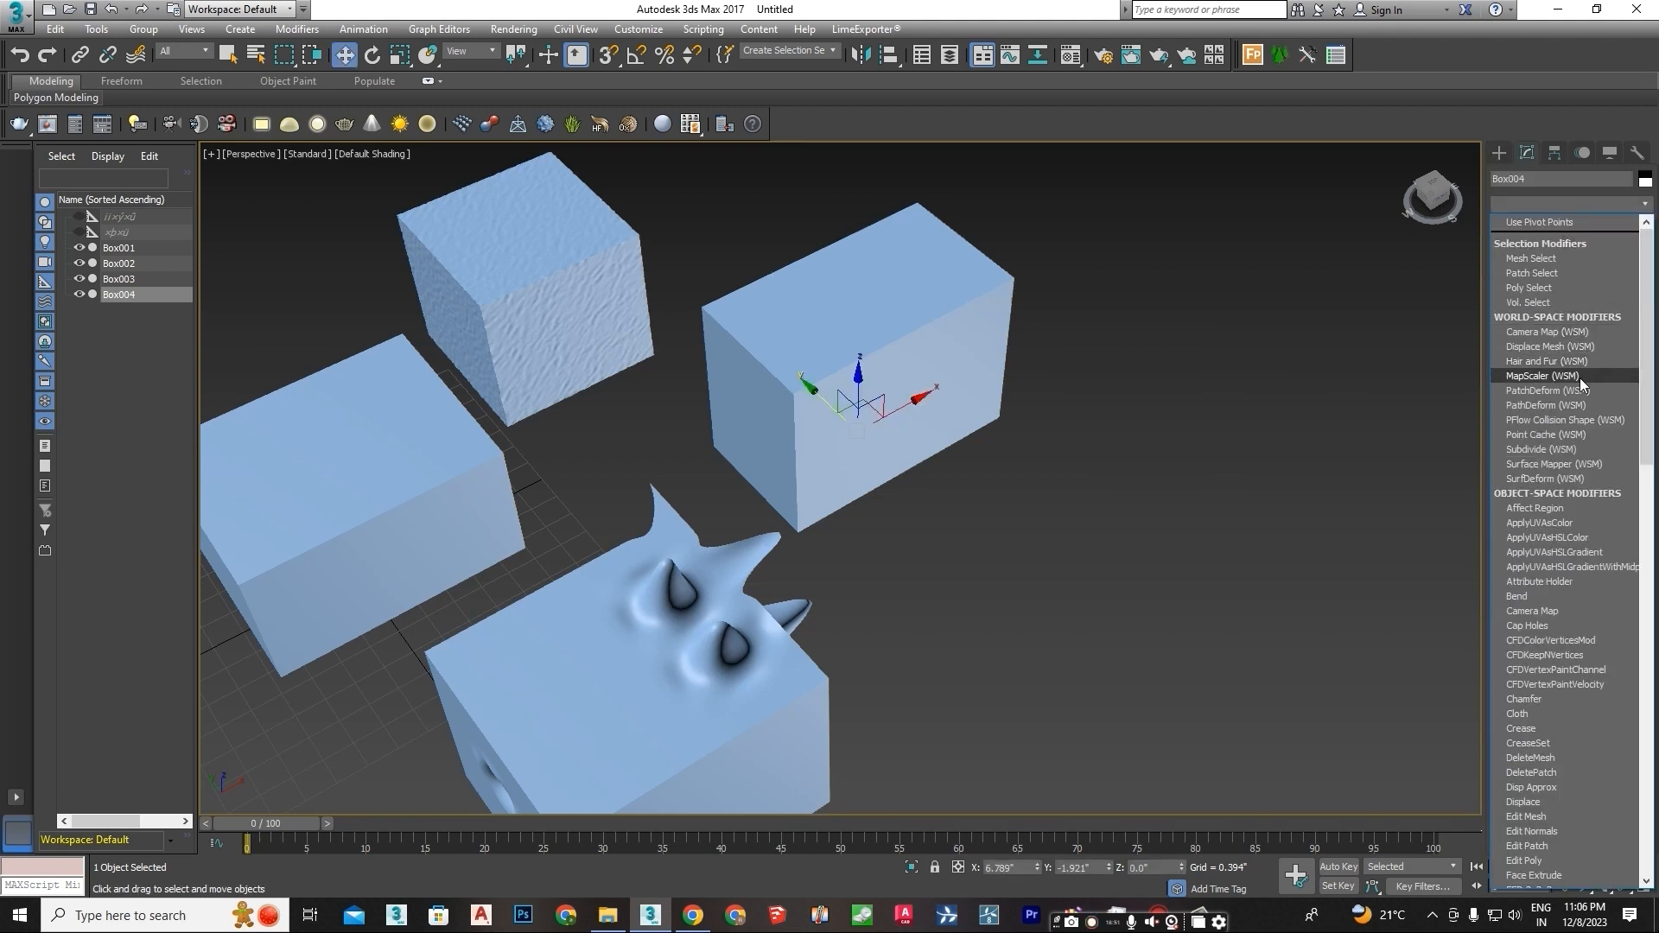
key(b)
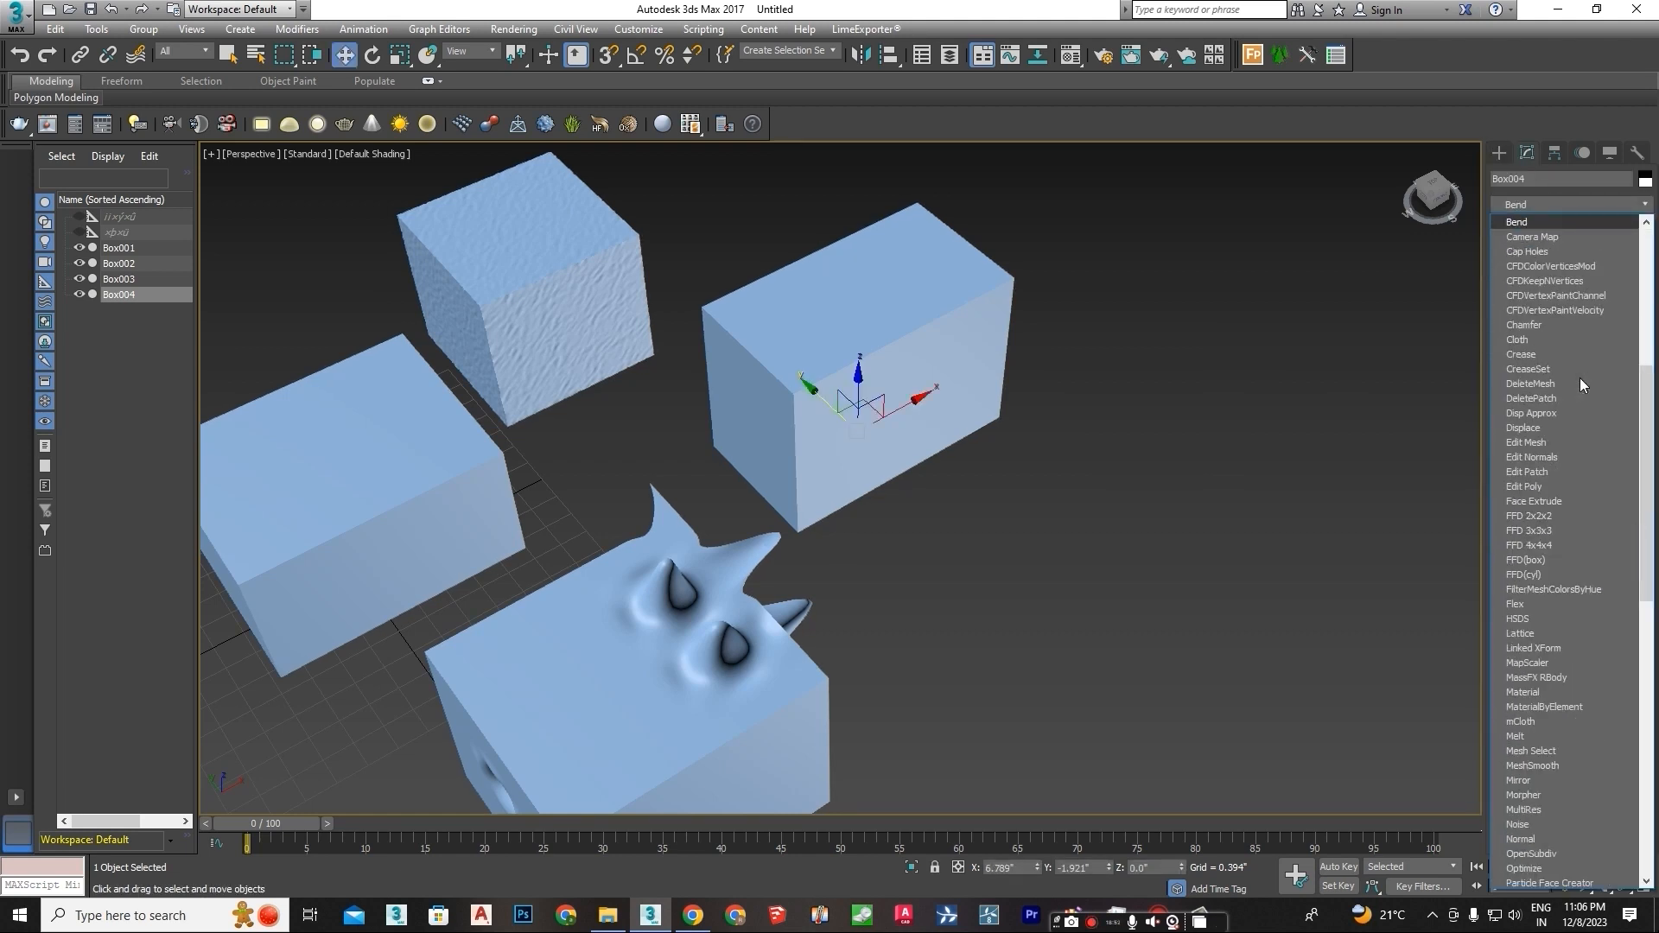
click(1541, 223)
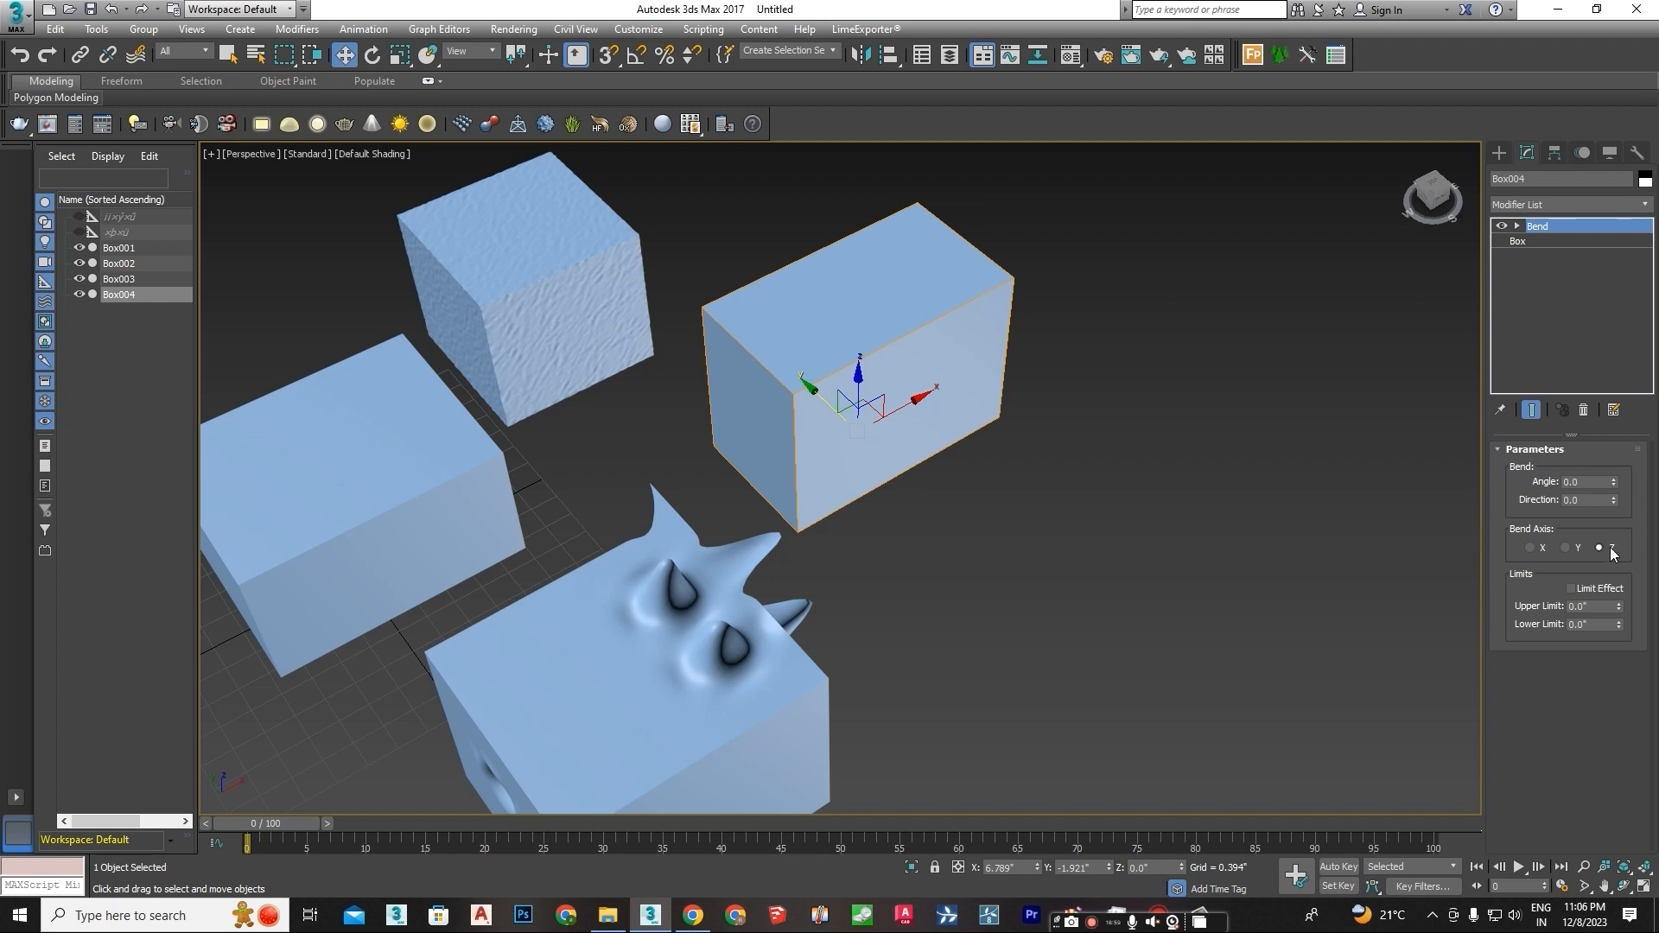
Try a bend angle of -38.5 on the Z and Y axes, then bend on X with angle 11.5 and direction 211.5
drag(1619, 488, 1607, 551)
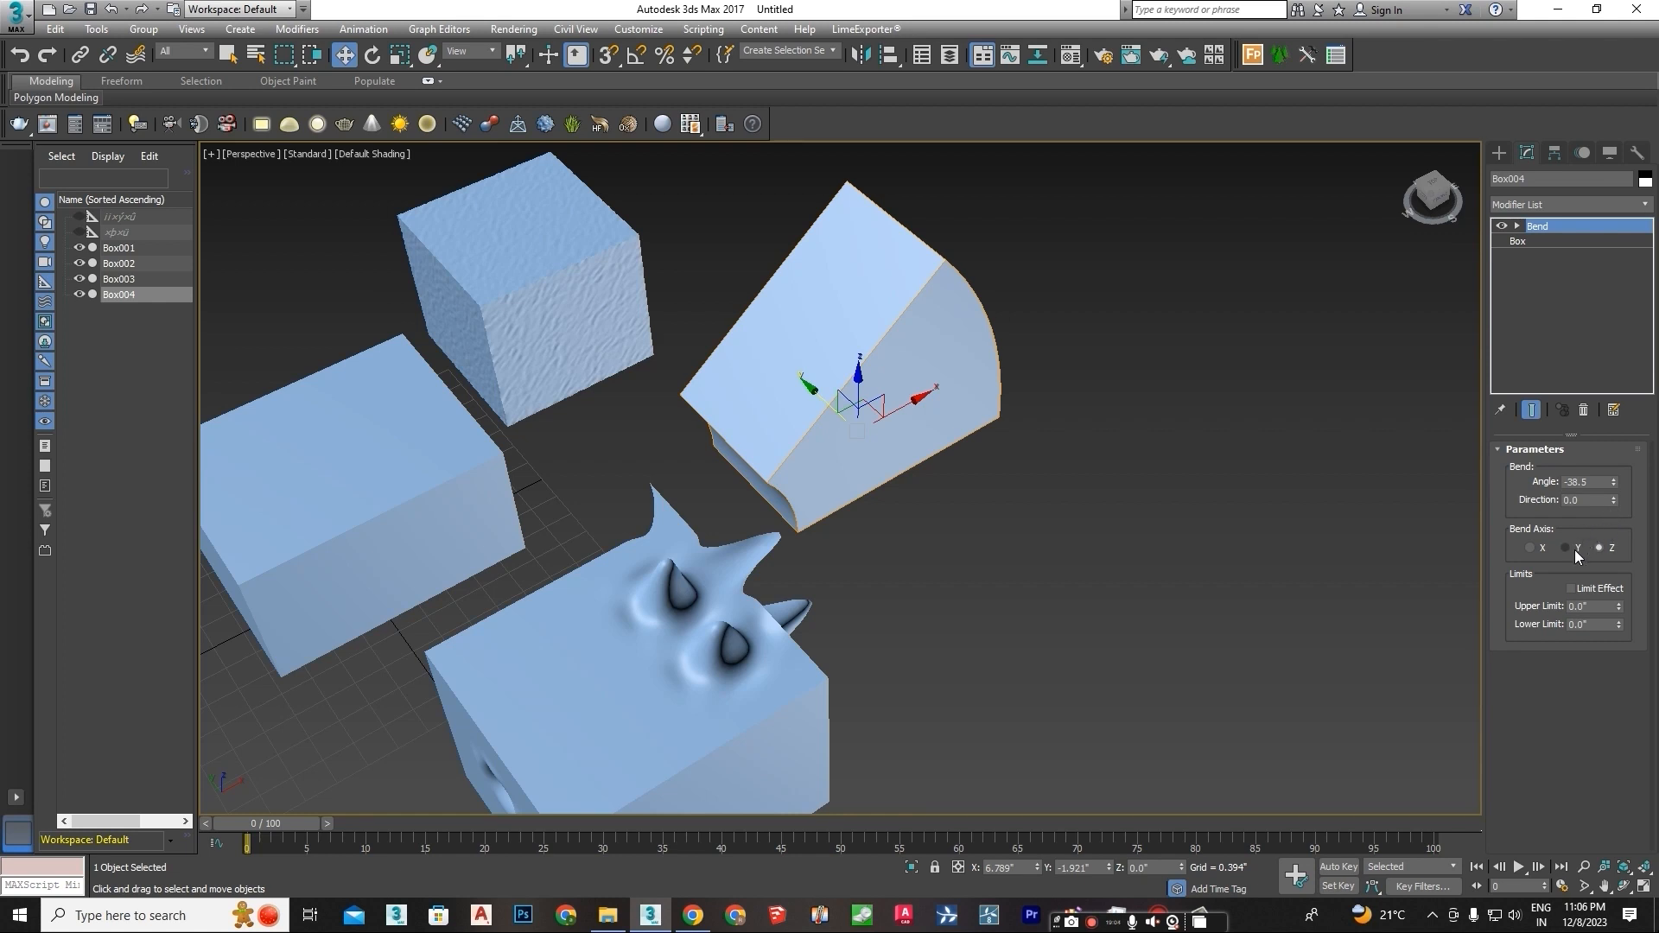
click(1566, 548)
click(1538, 548)
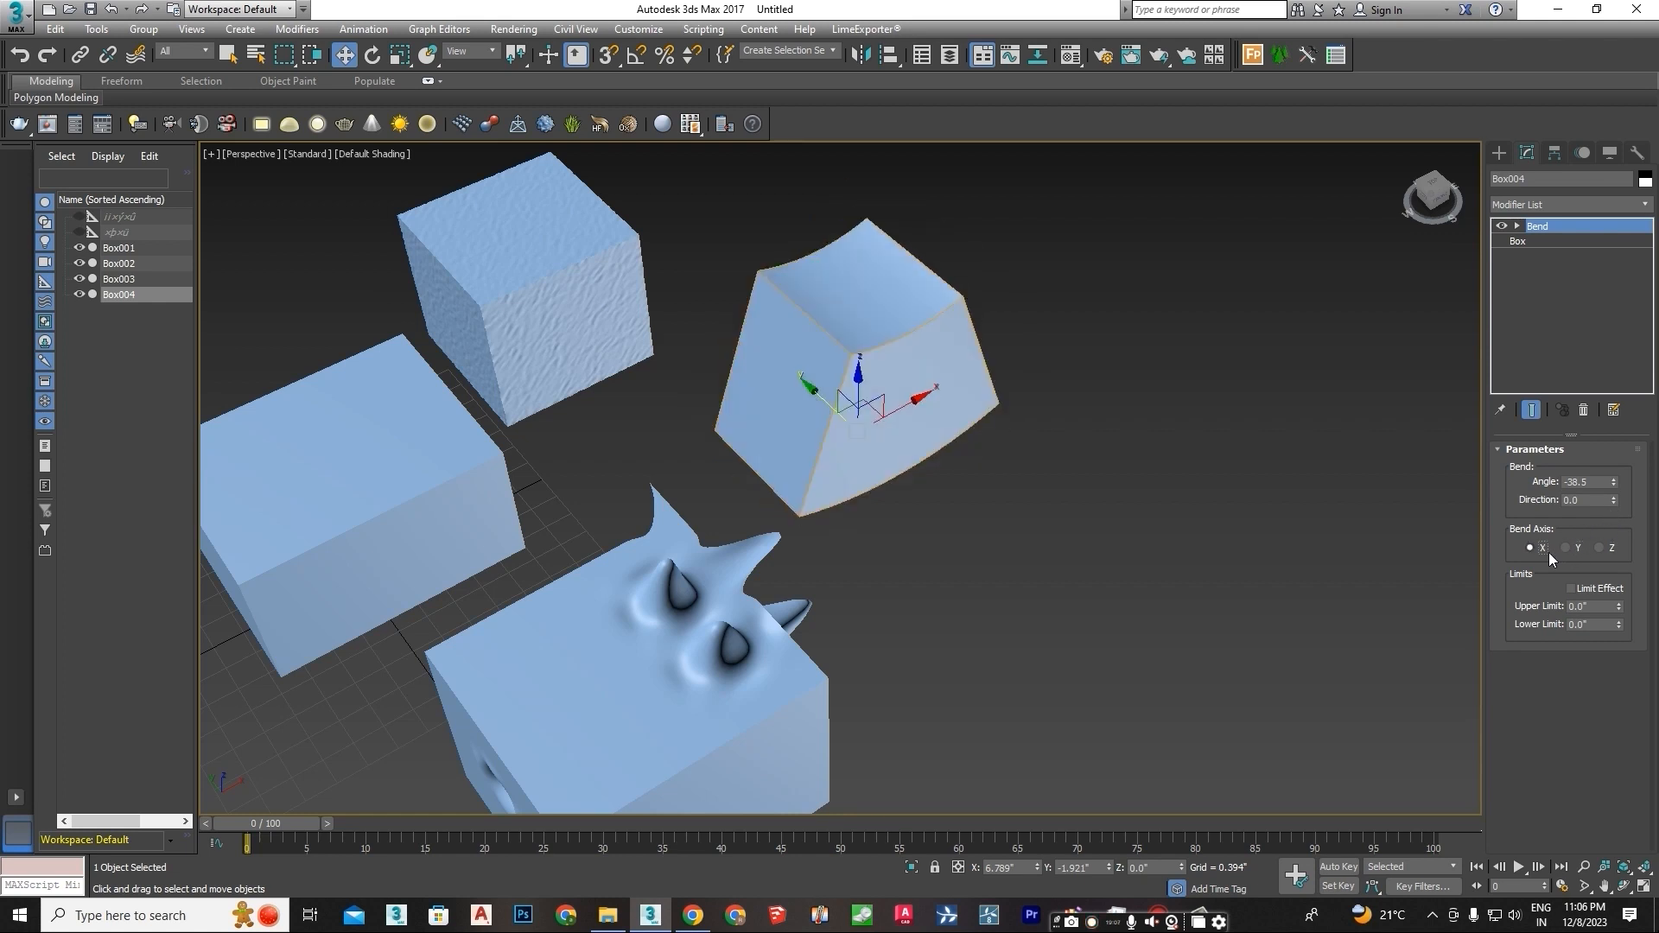
drag(1615, 482, 1609, 141)
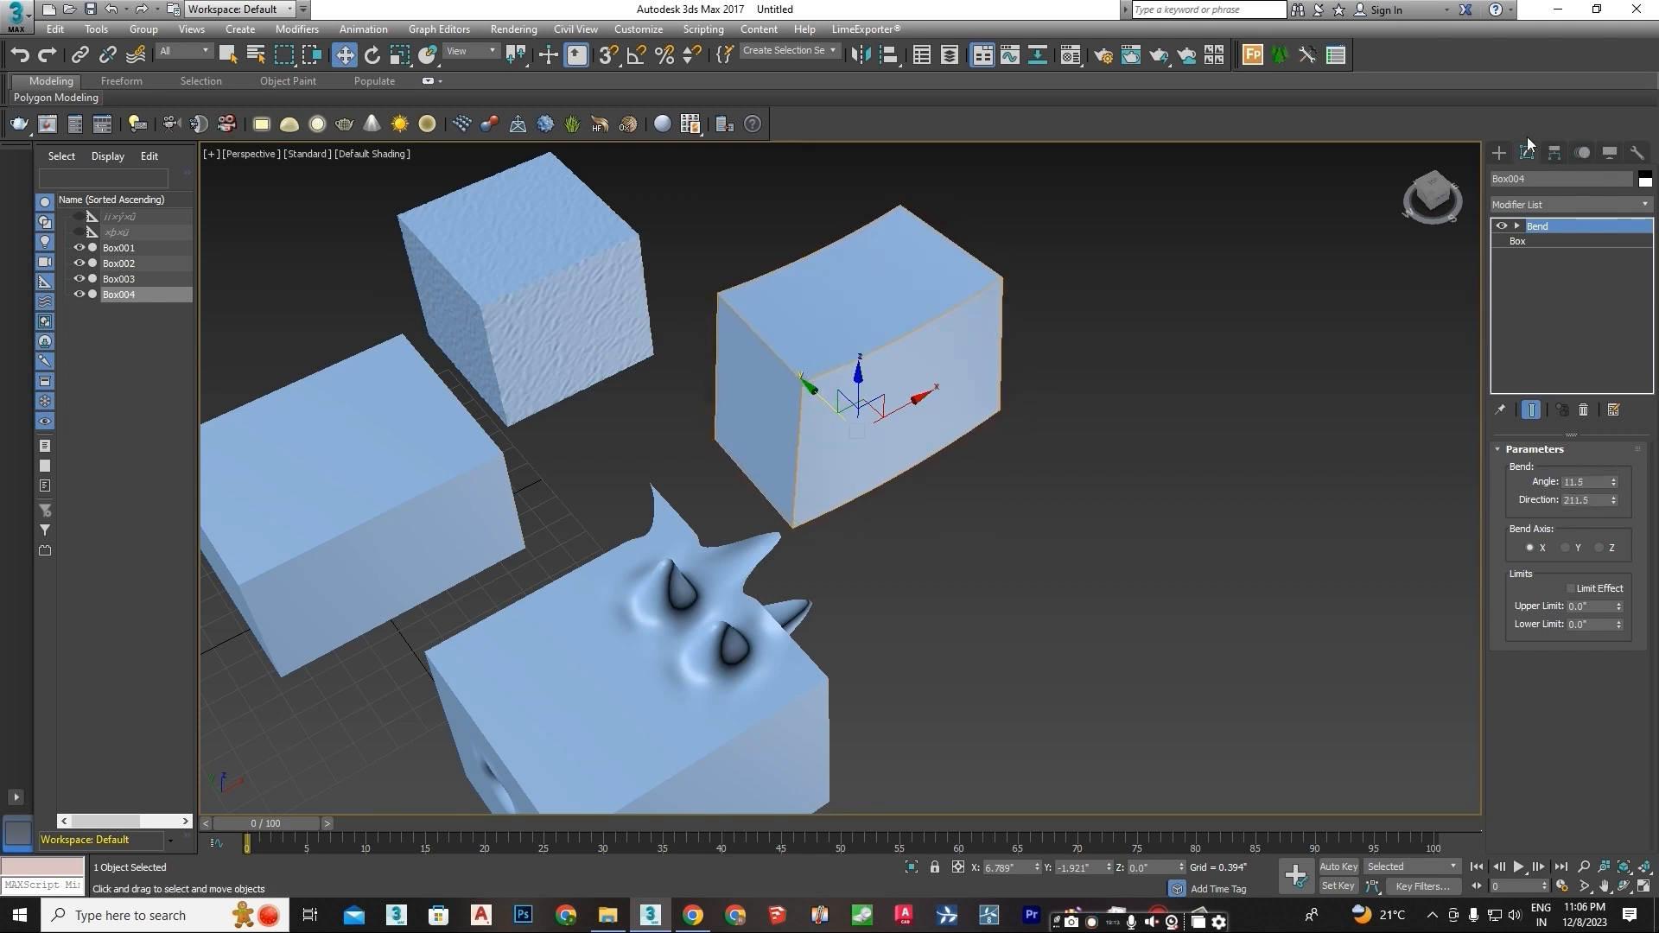
Create another box in front of the bent one, about 2.29" long and 4.37" wide
click(1505, 150)
click(1535, 259)
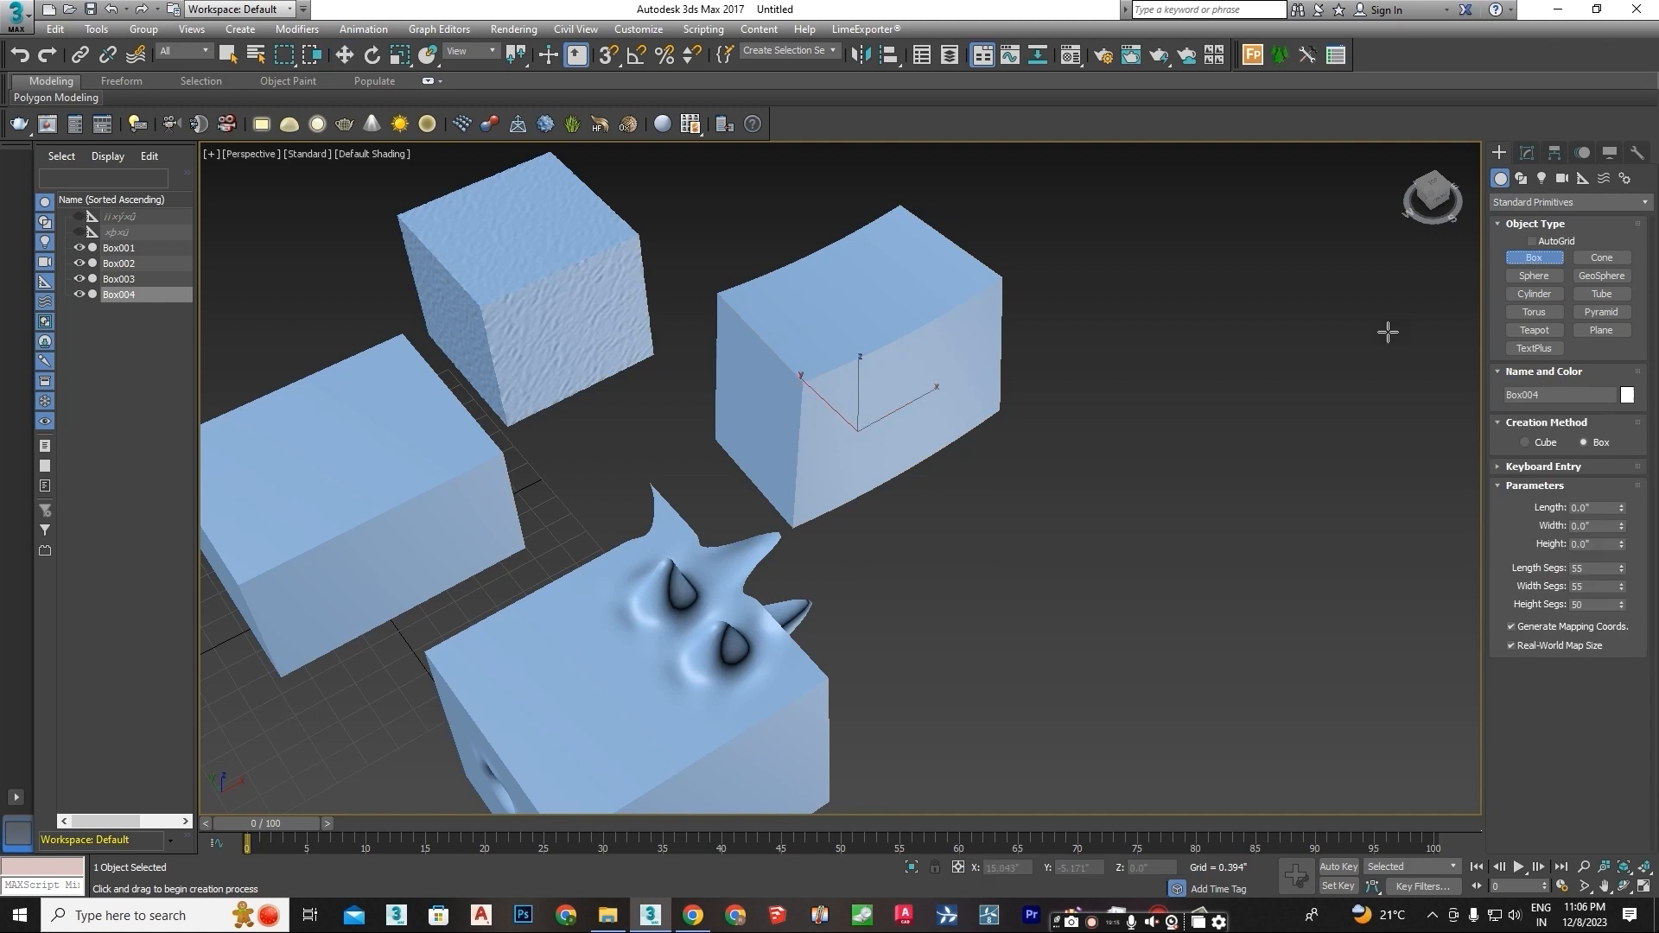
drag(1078, 477, 936, 752)
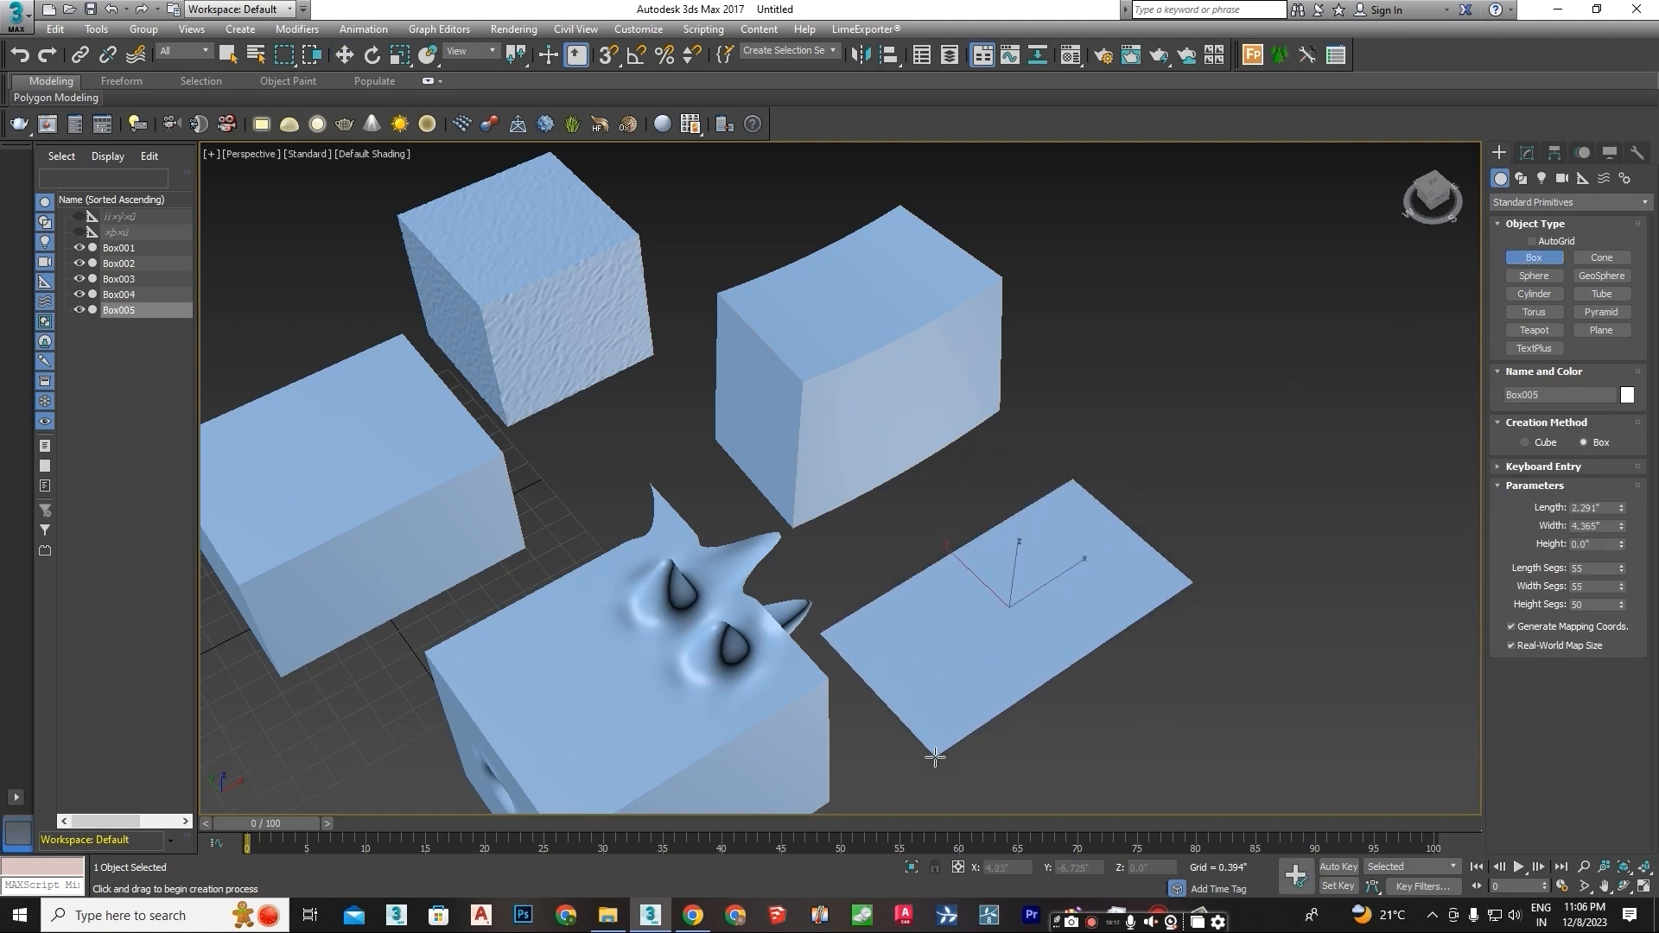
Add a Twist modifier to the newest box
click(1526, 153)
click(1545, 201)
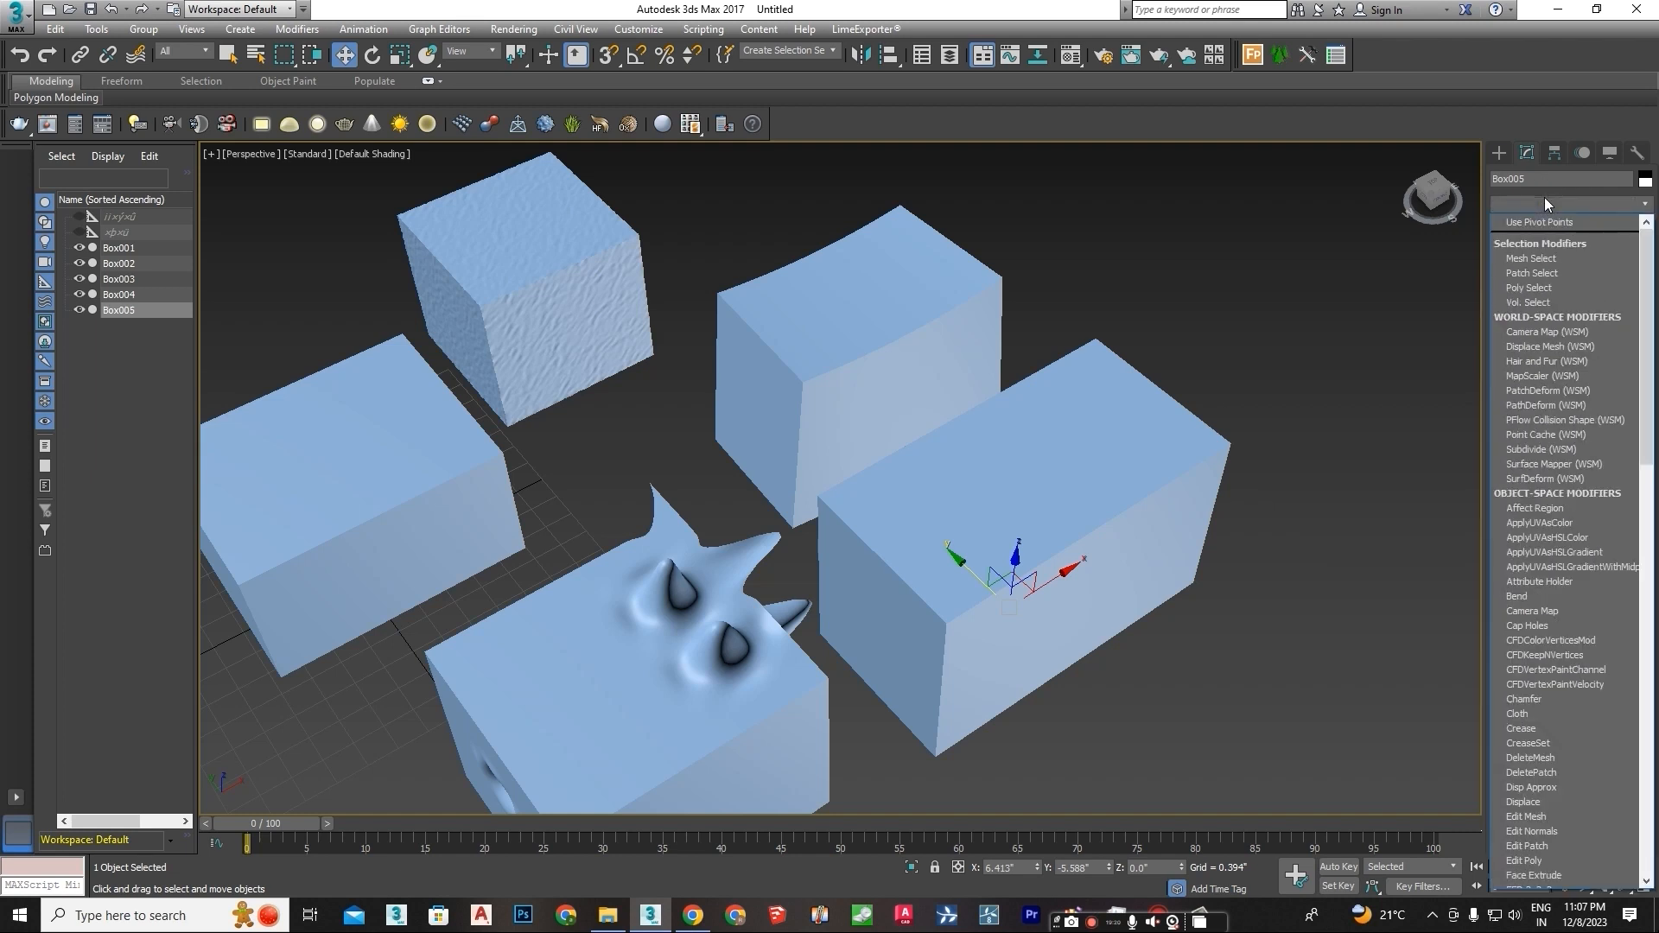
key(t)
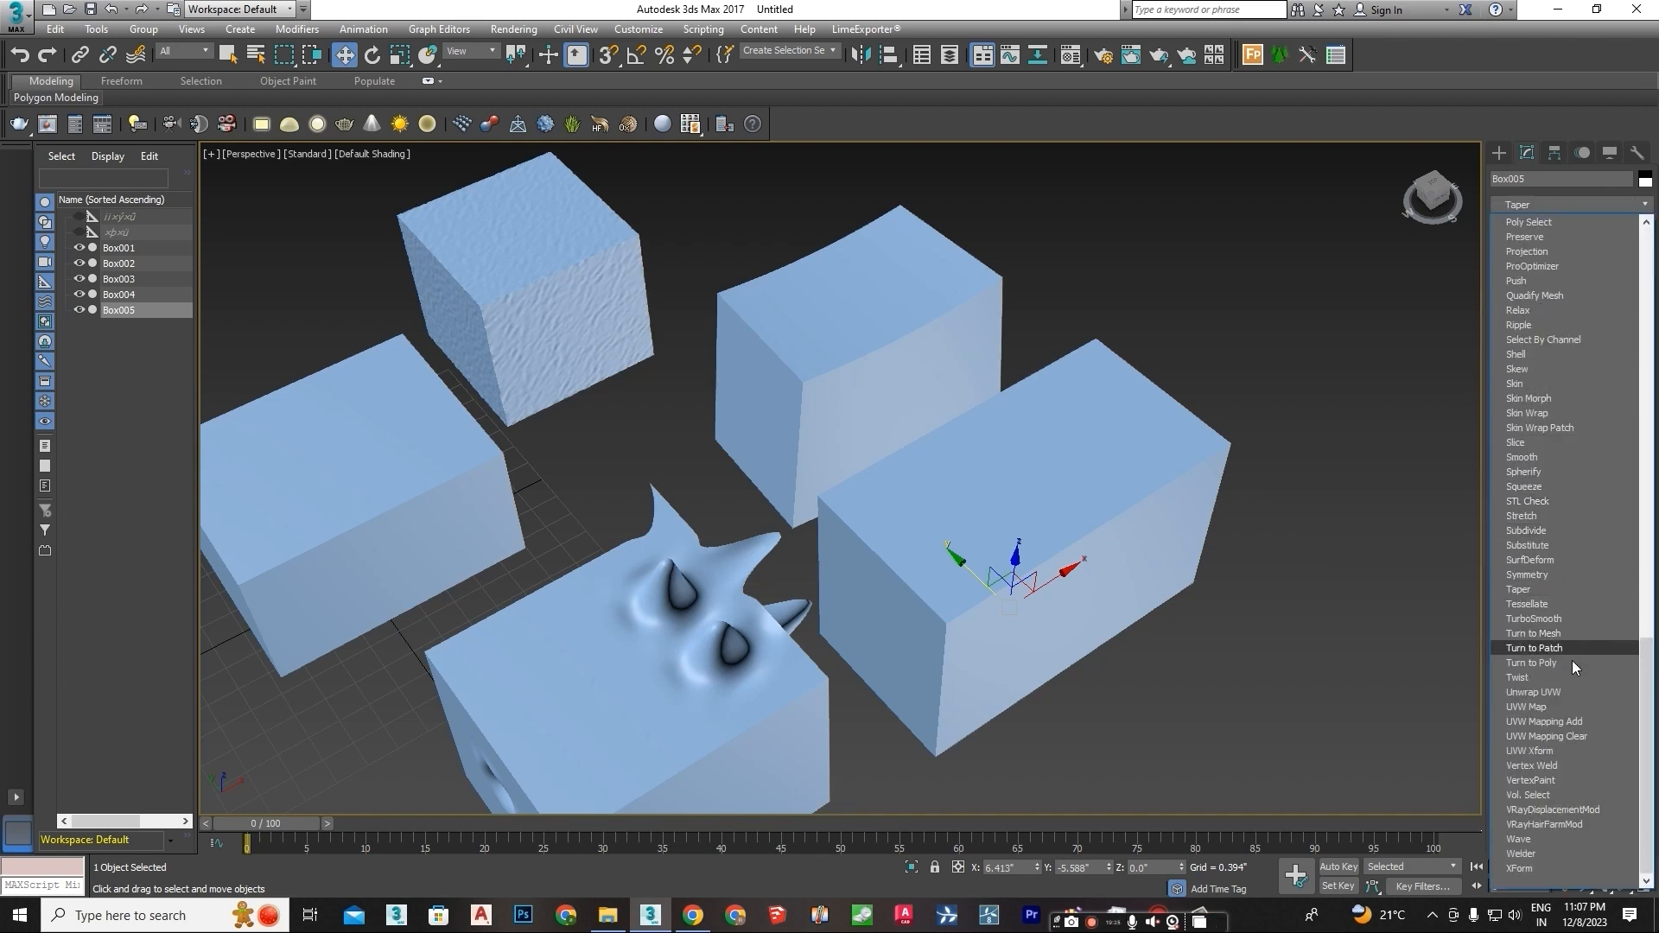
click(1543, 676)
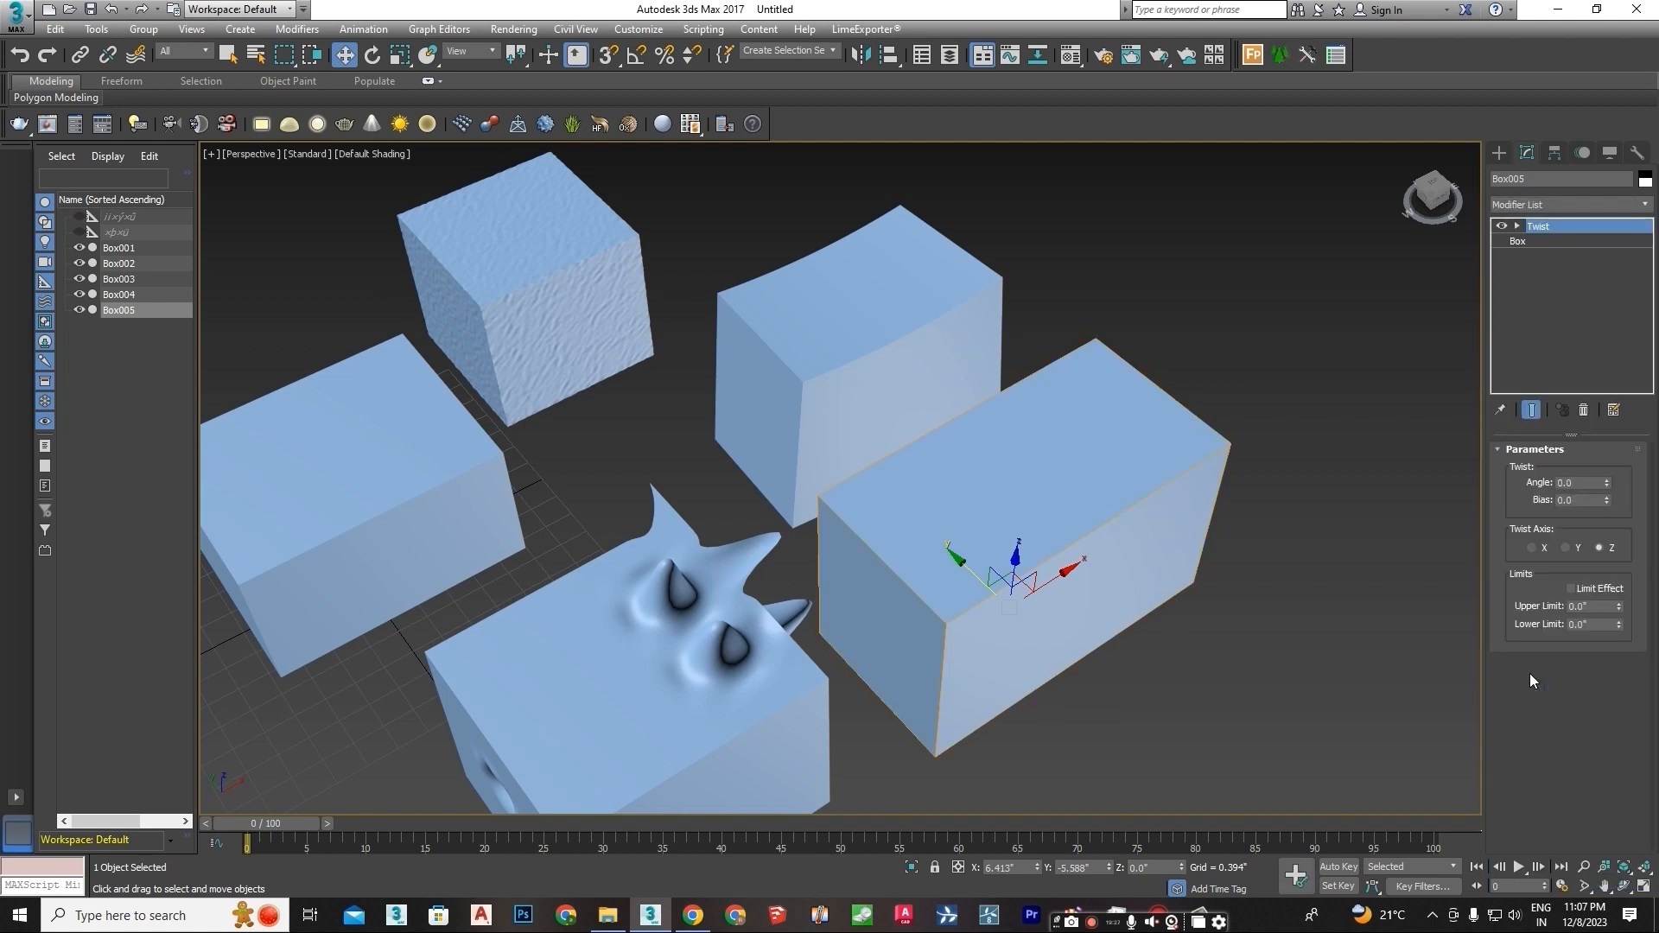
Twist the box by an angle of 787 around Z and set its upper and lower limits to -0.075"
drag(1607, 481, 1584, 13)
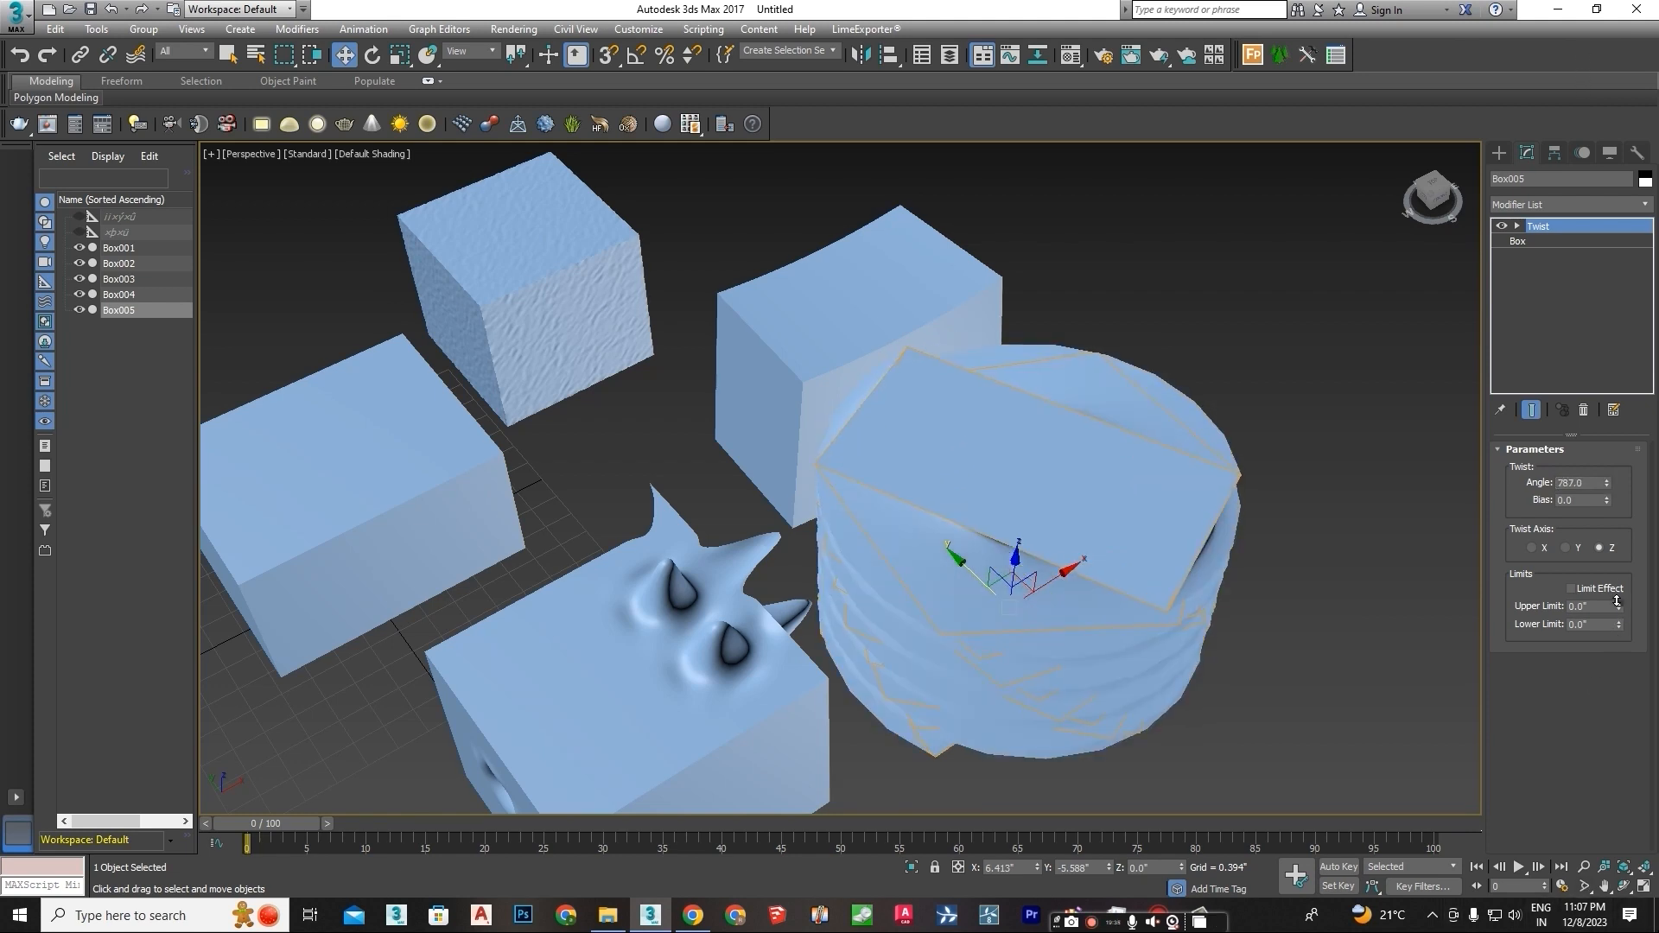
drag(1644, 361, 1644, 374)
drag(1646, 729, 1646, 752)
drag(1435, 199, 1415, 171)
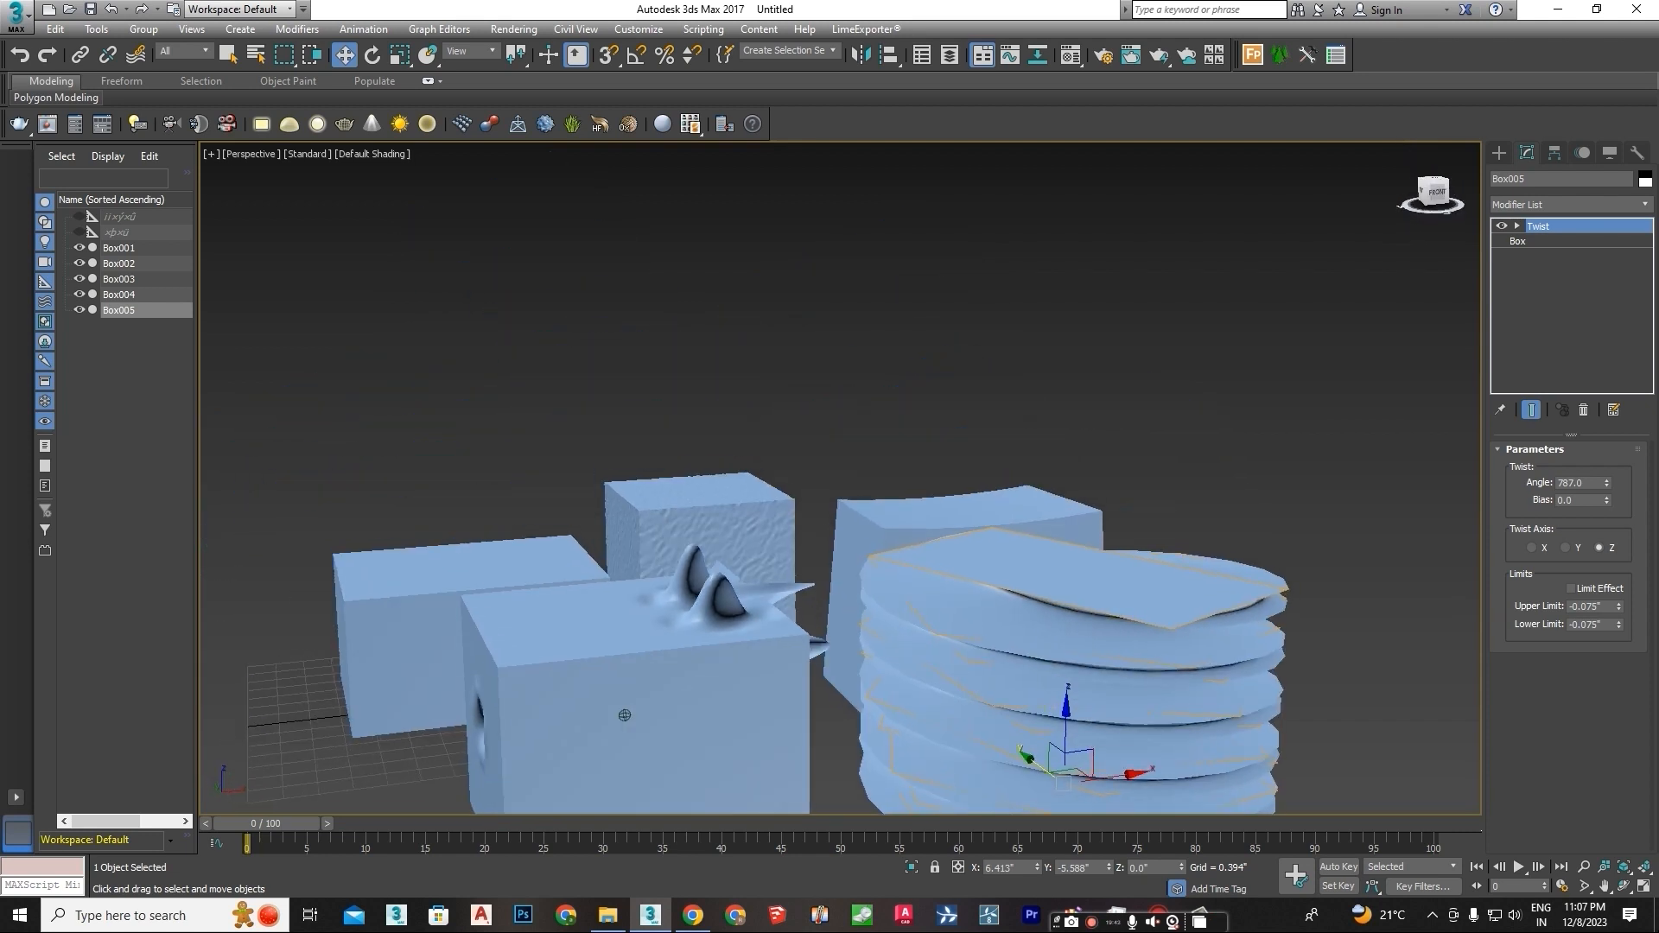
middle_drag(1174, 575, 1108, 379)
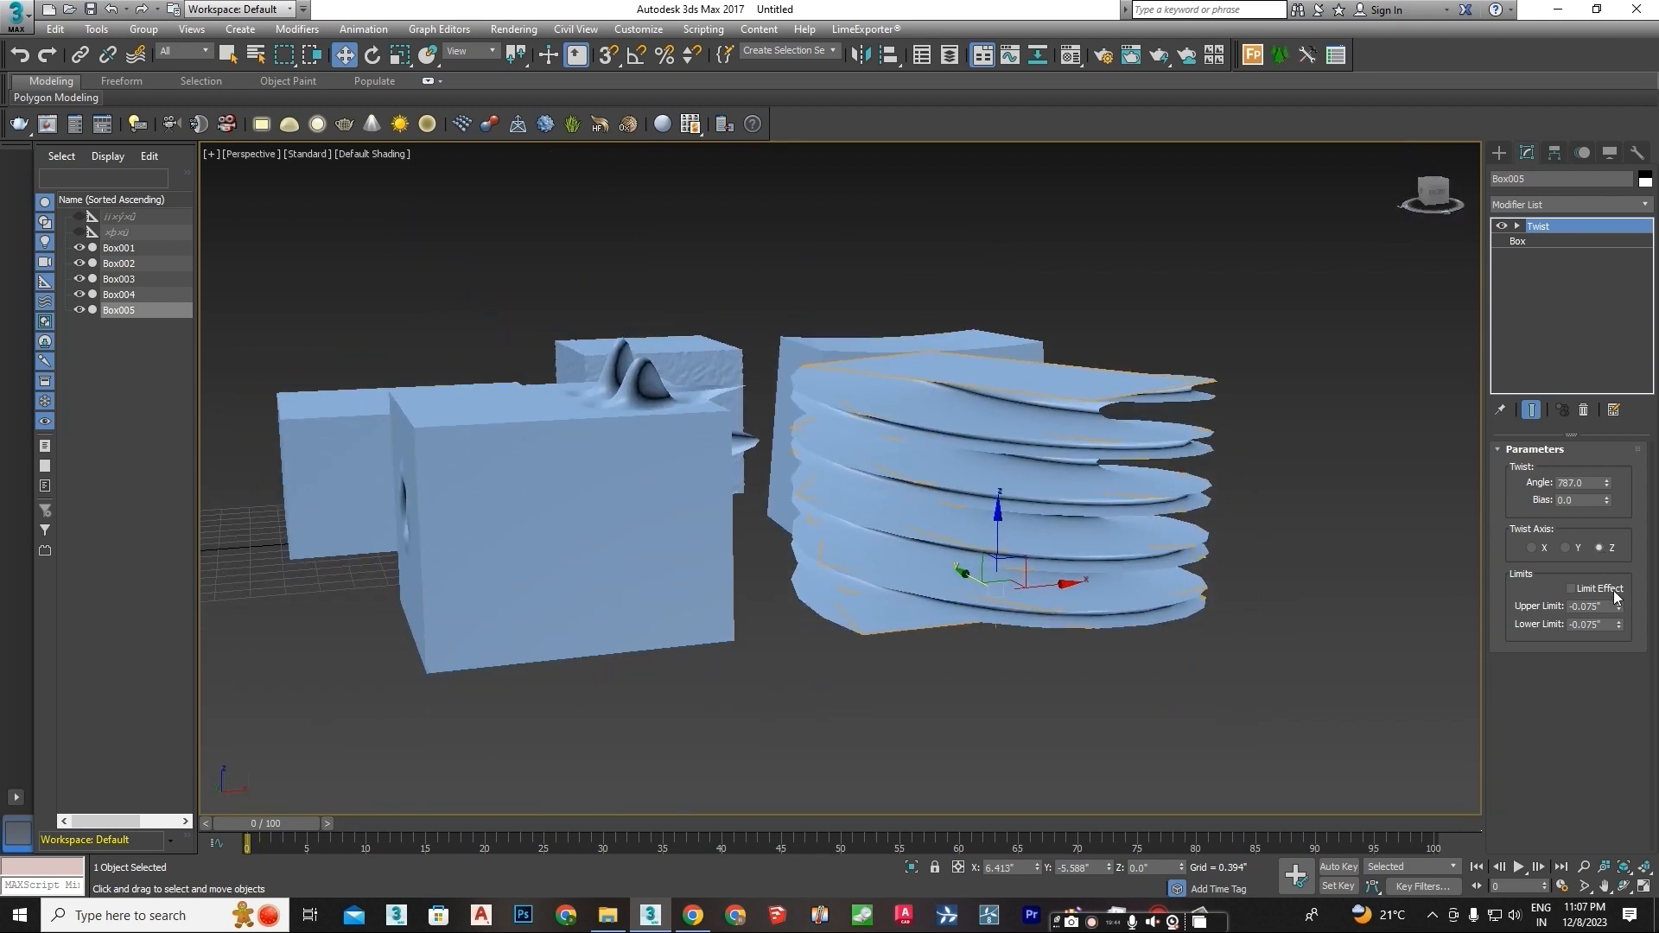
Turn on Limit Effect for the twist and set the upper limit to 3.304" and the lower limit to 0.015"
click(1570, 588)
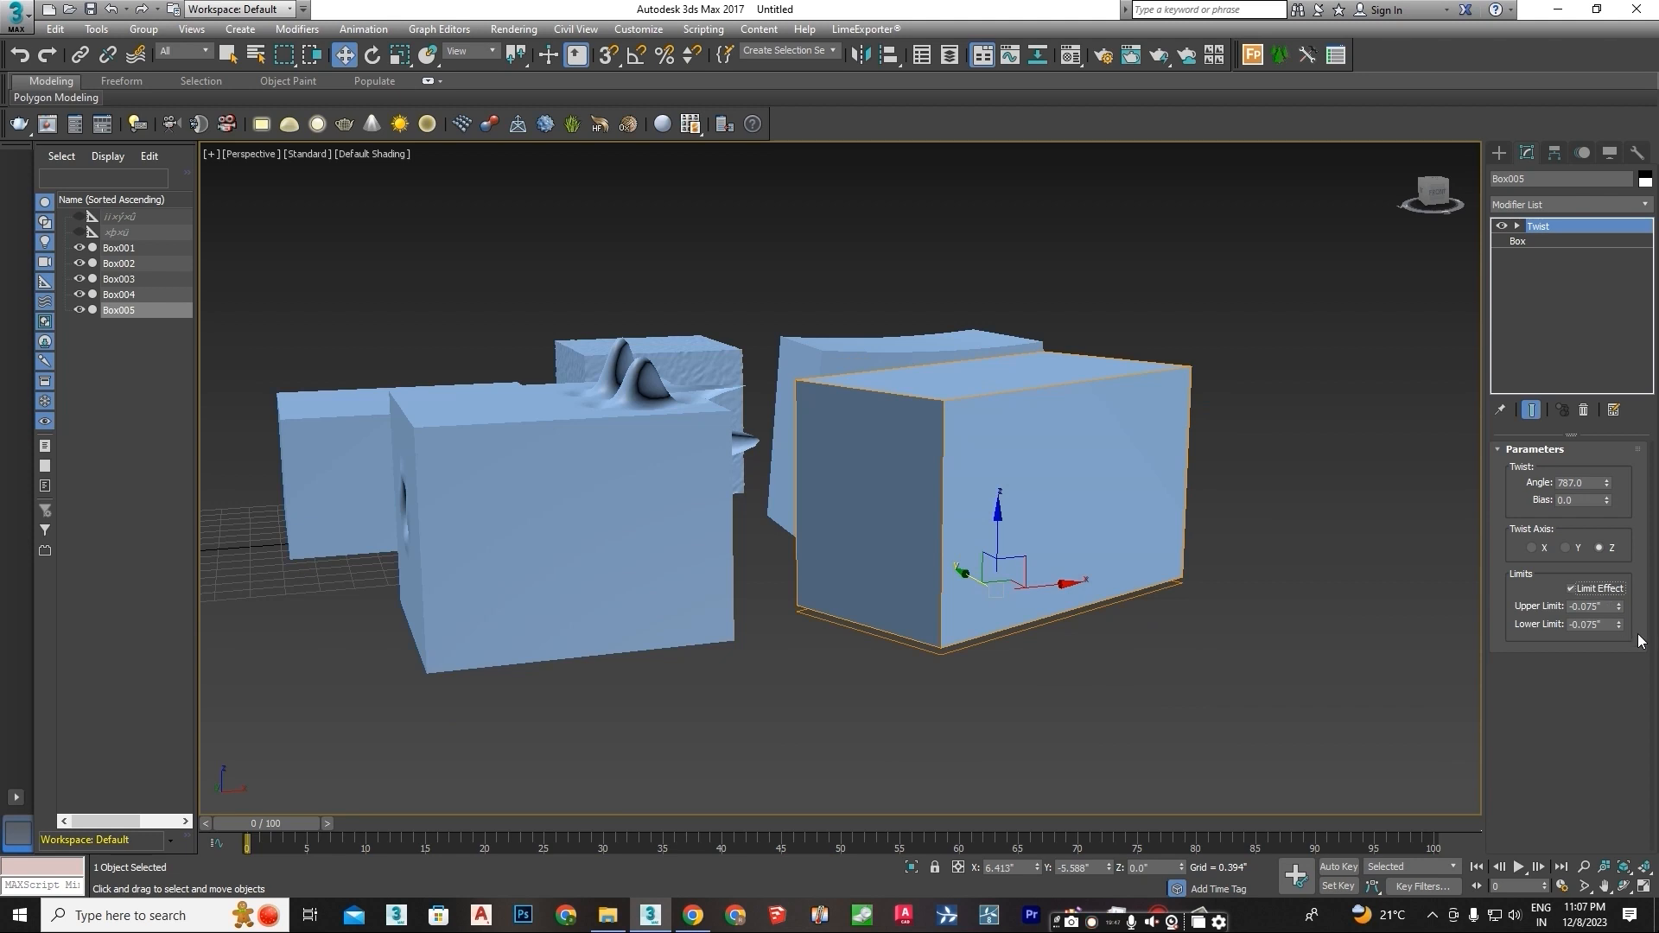
drag(1619, 624, 1620, 554)
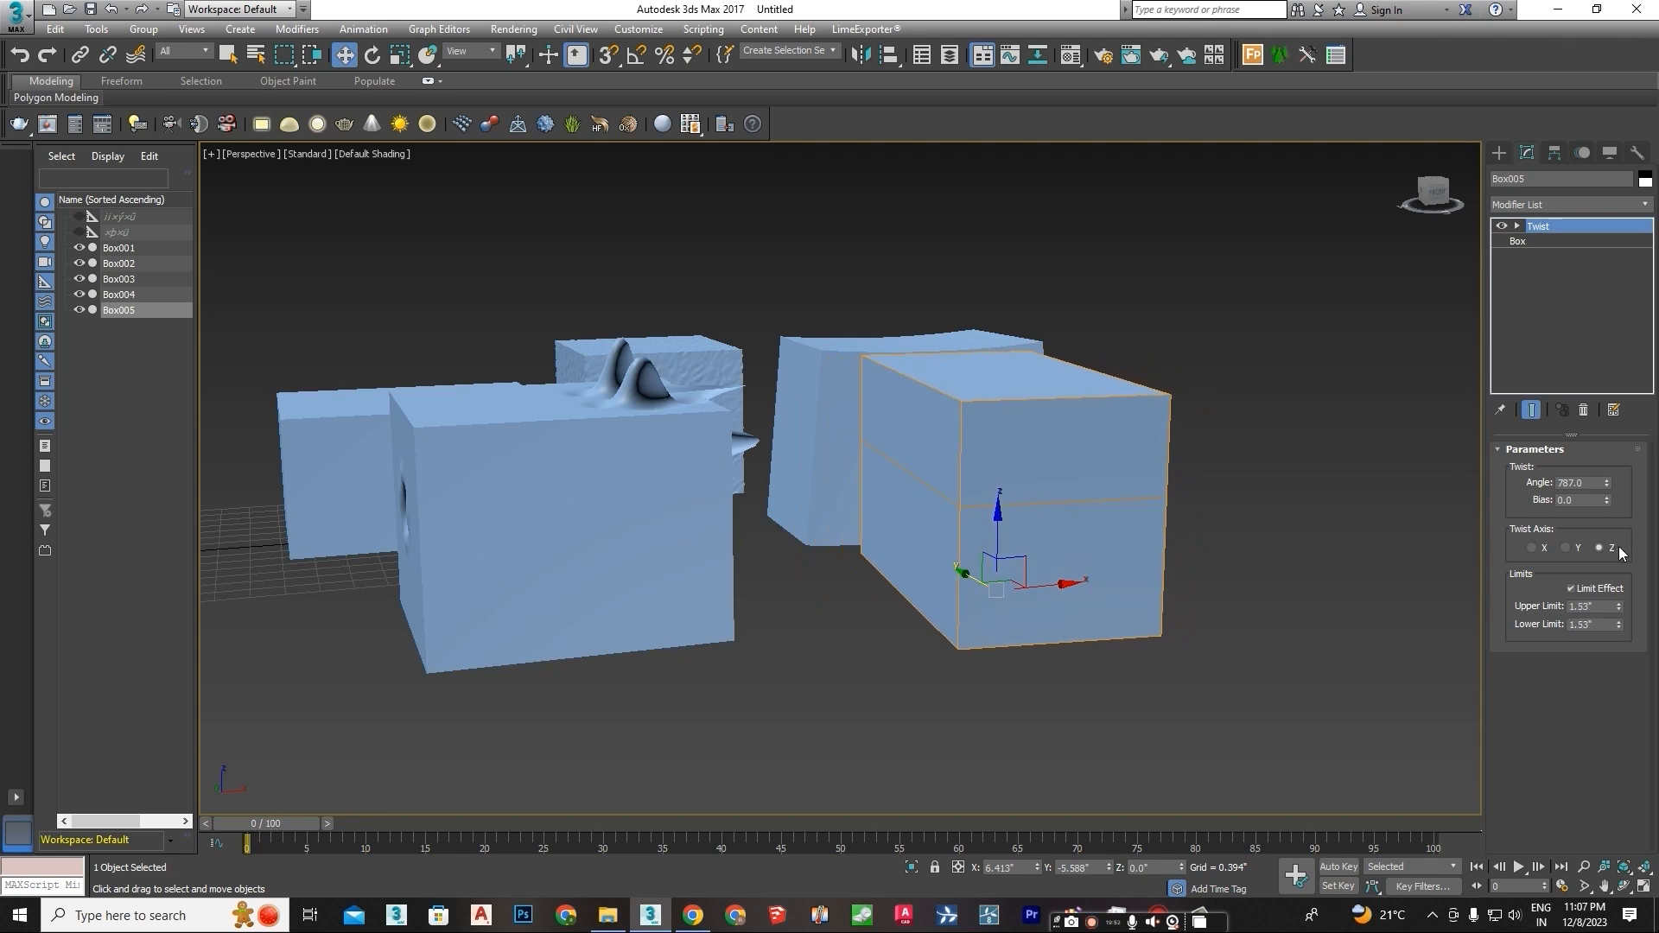
drag(1621, 605, 1609, 502)
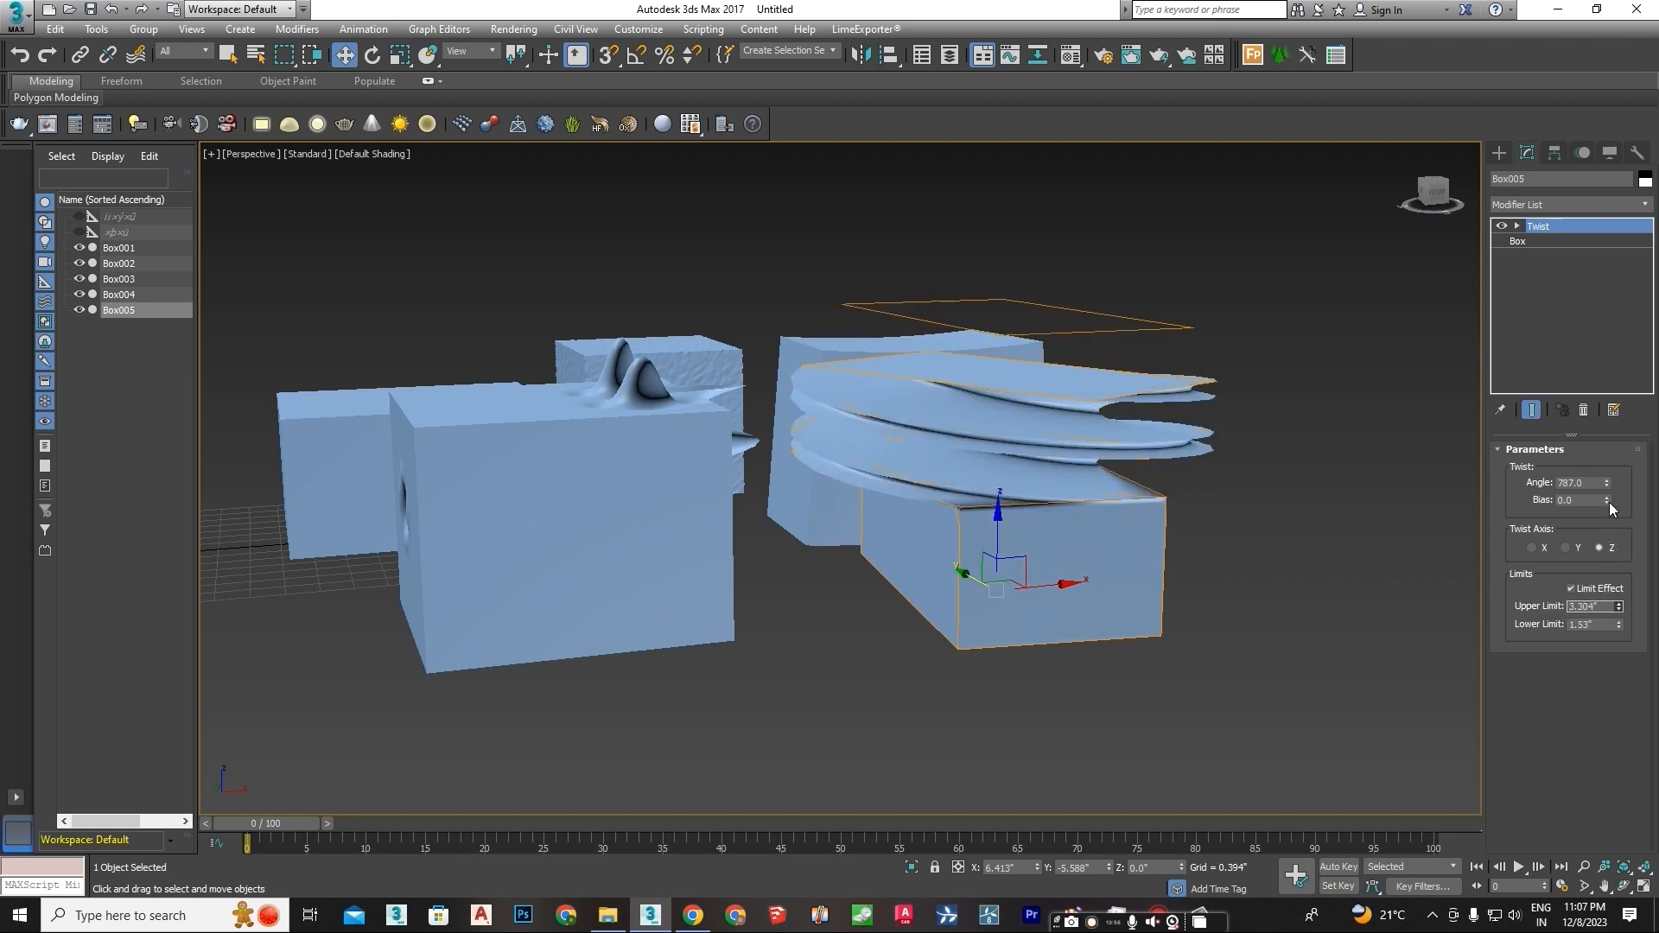
drag(1619, 624, 1640, 712)
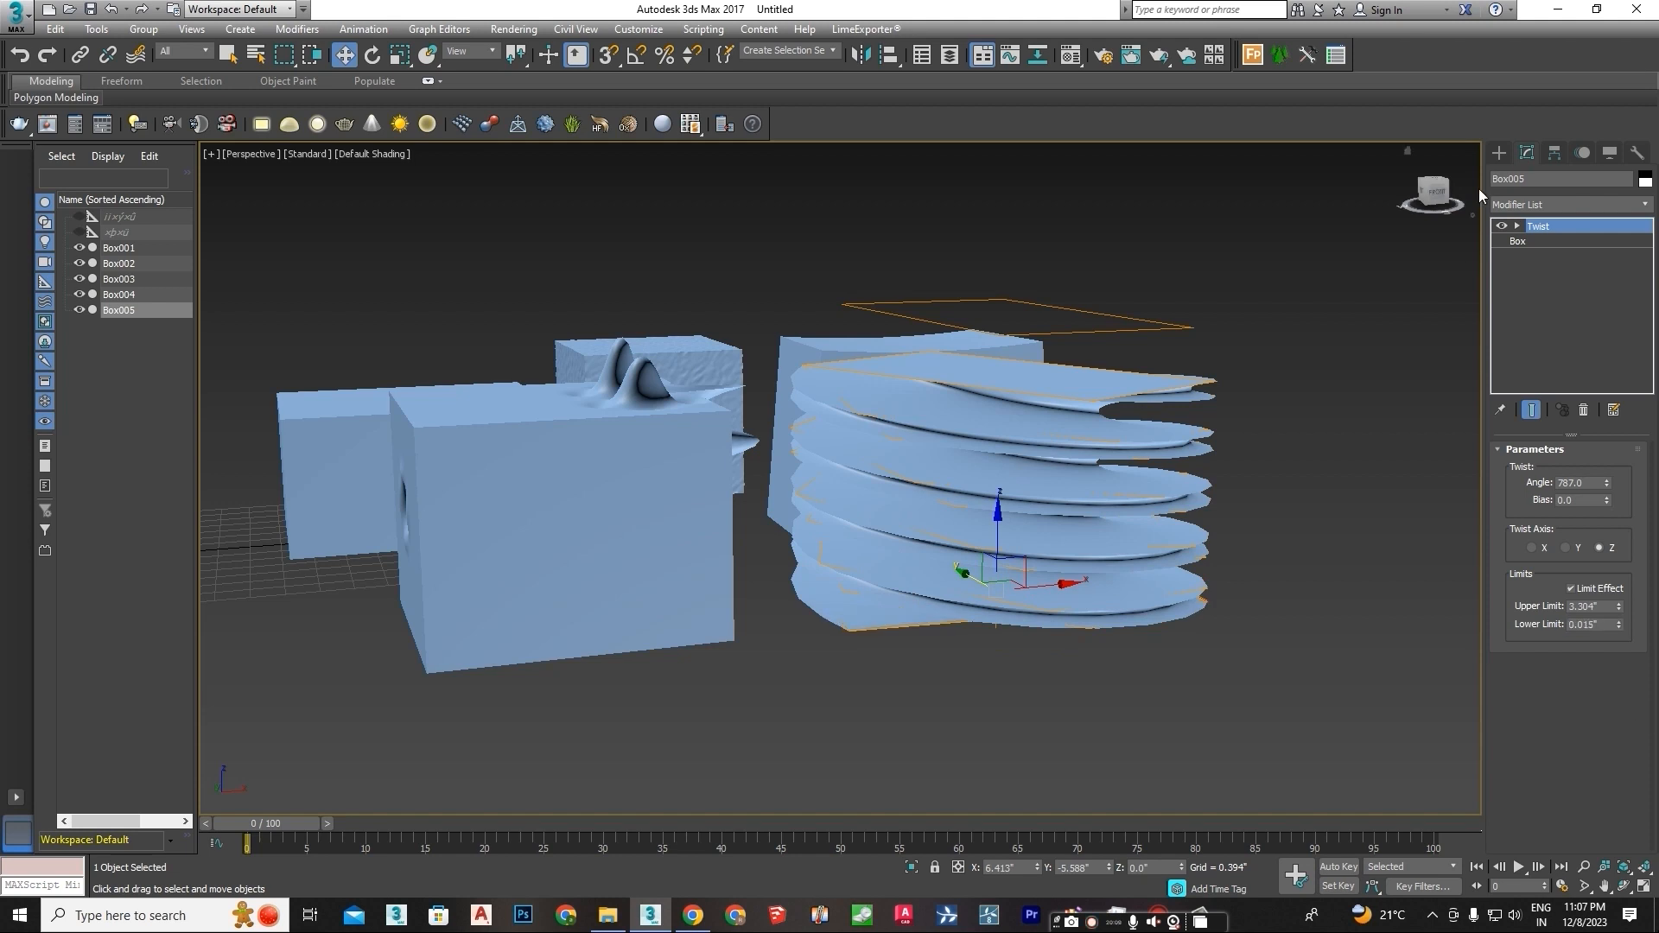
Increase the Twist modifier's angle further
click(1432, 188)
drag(1425, 268, 1458, 212)
drag(1606, 485, 1603, 52)
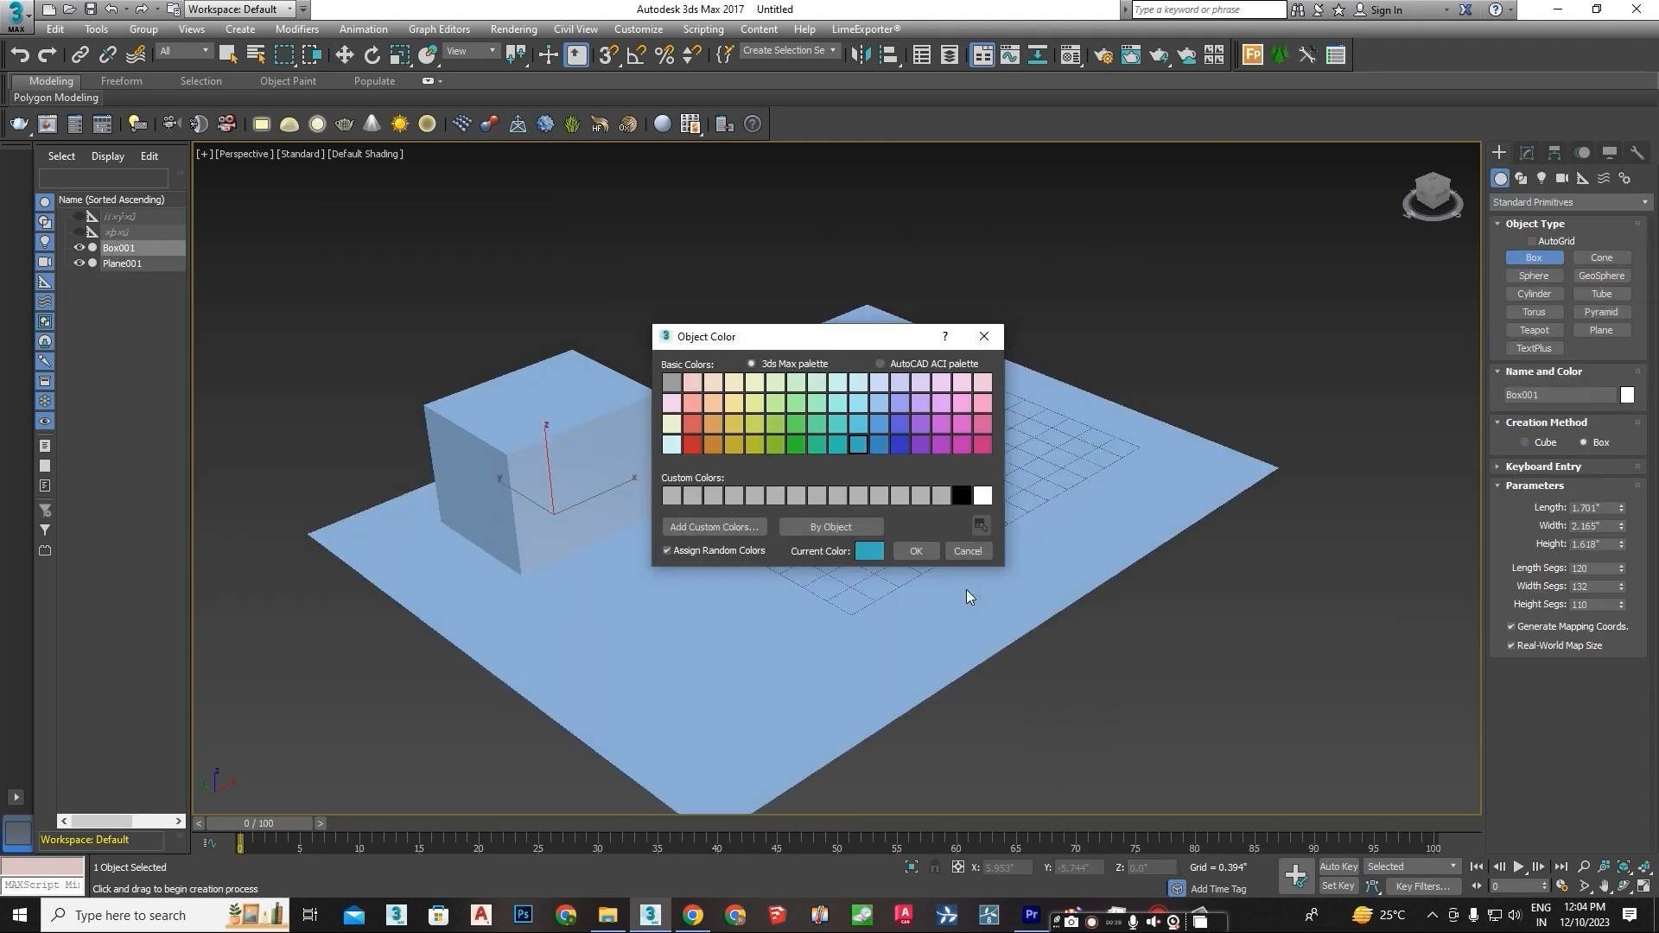
Apply the teal-blue object colour to the box on the plane and make three copies of it in a row along X
click(916, 550)
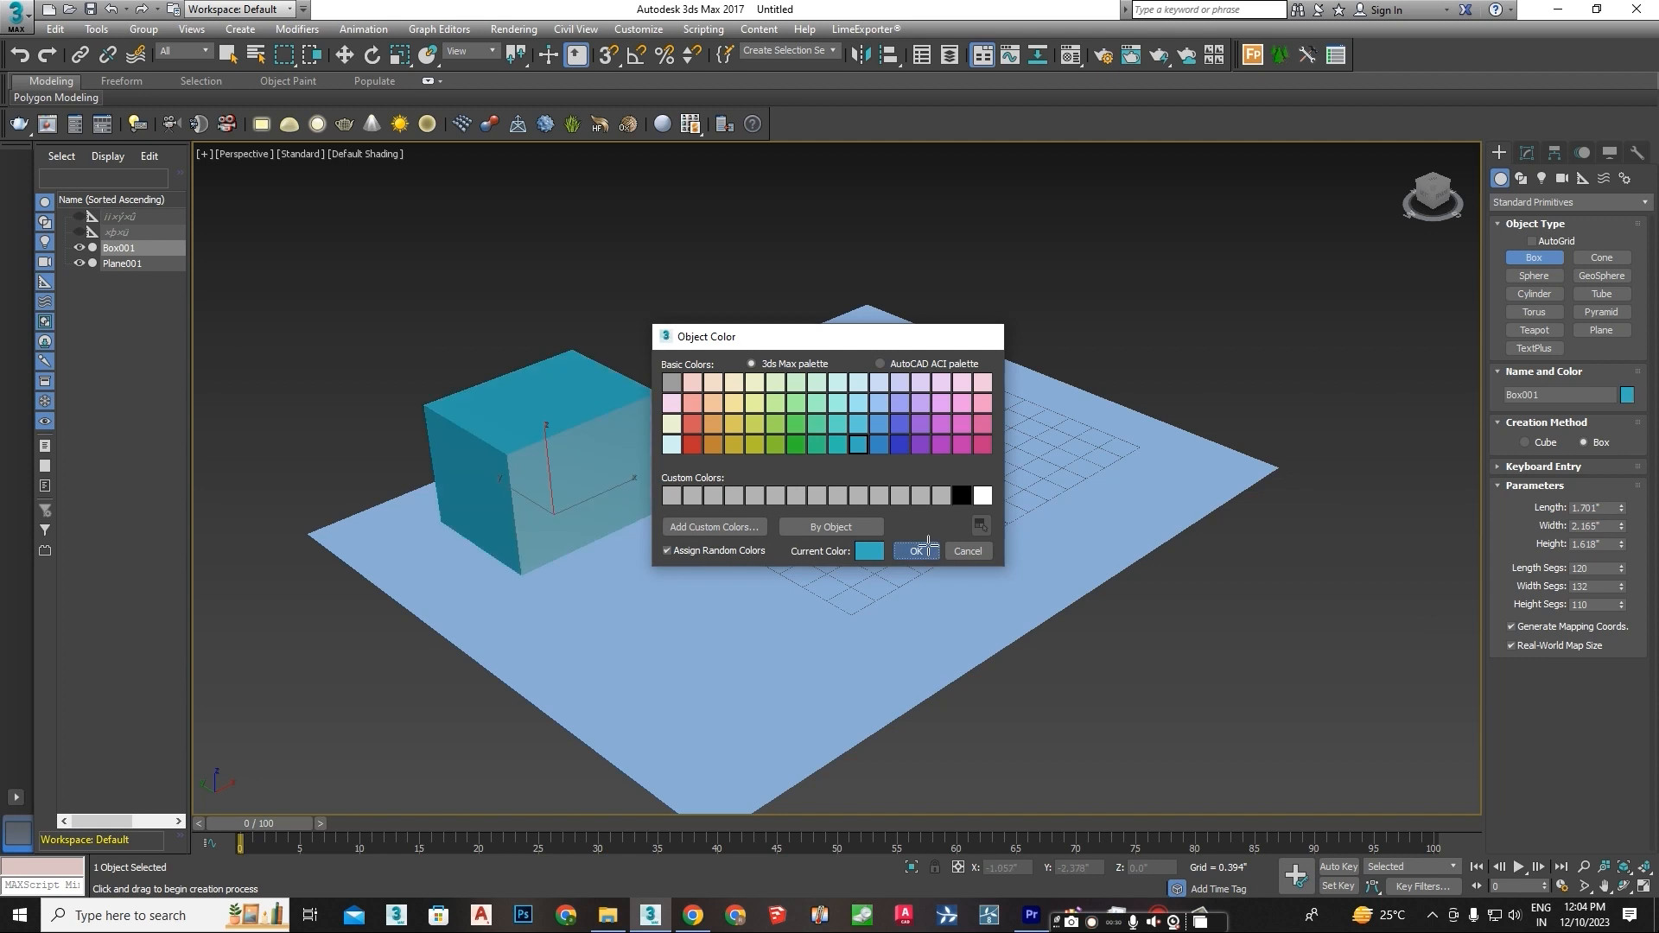
key(w)
mouse_move(610, 490)
mouse_down()
mouse_move(556, 518)
mouse_move(717, 439)
mouse_up()
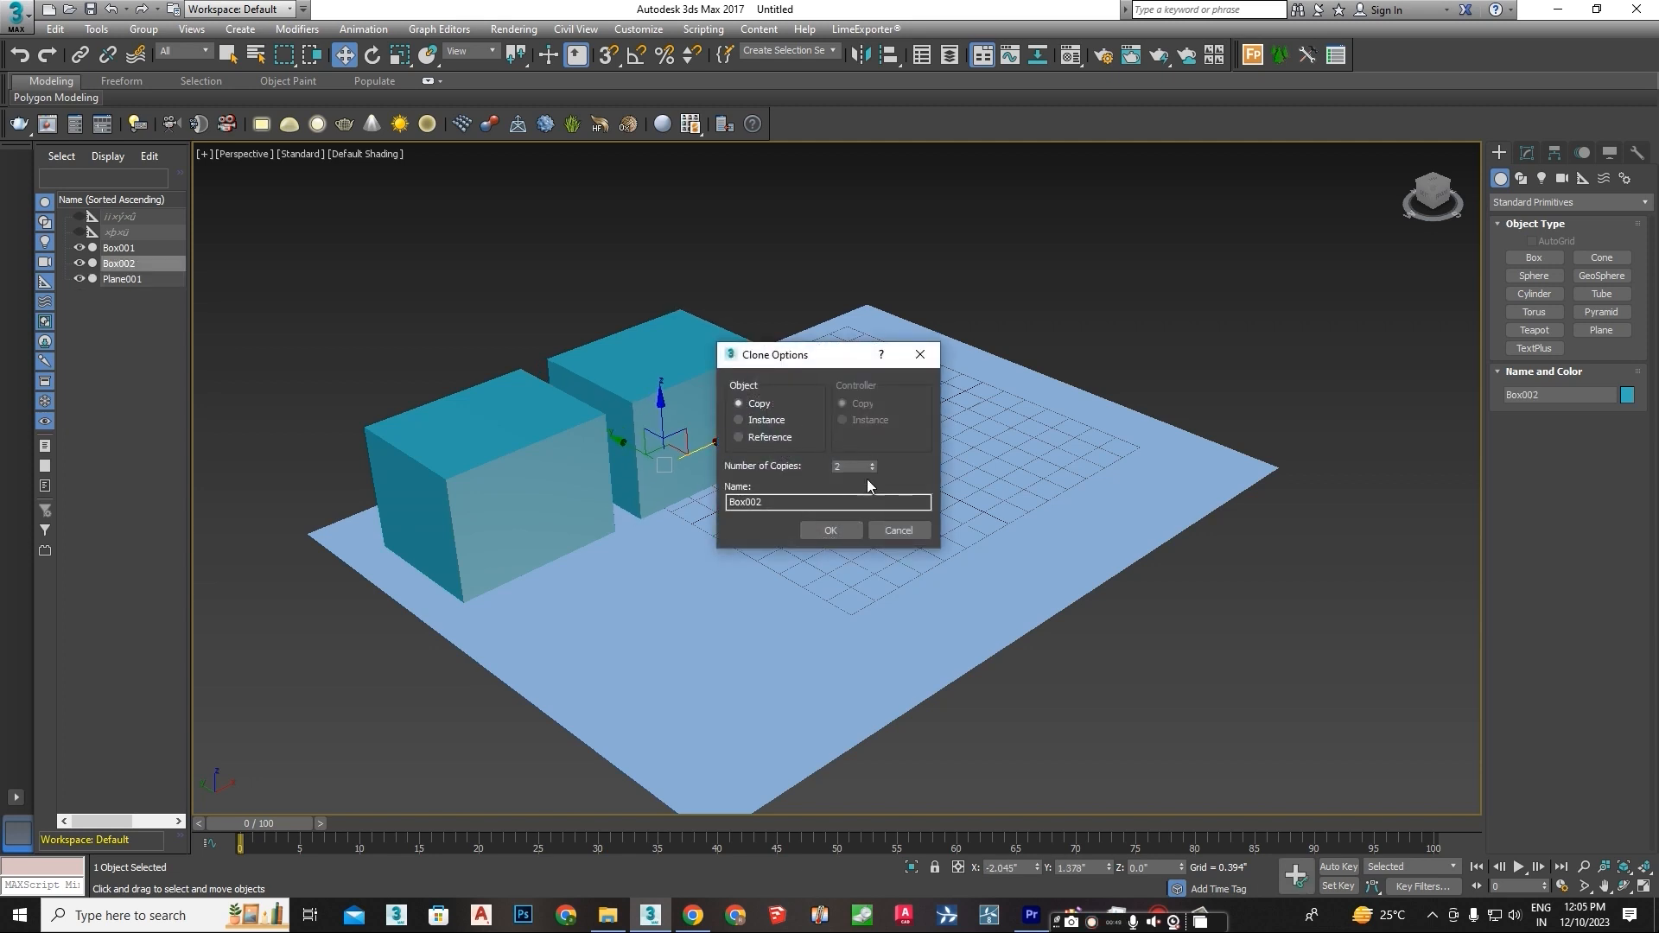
click(827, 530)
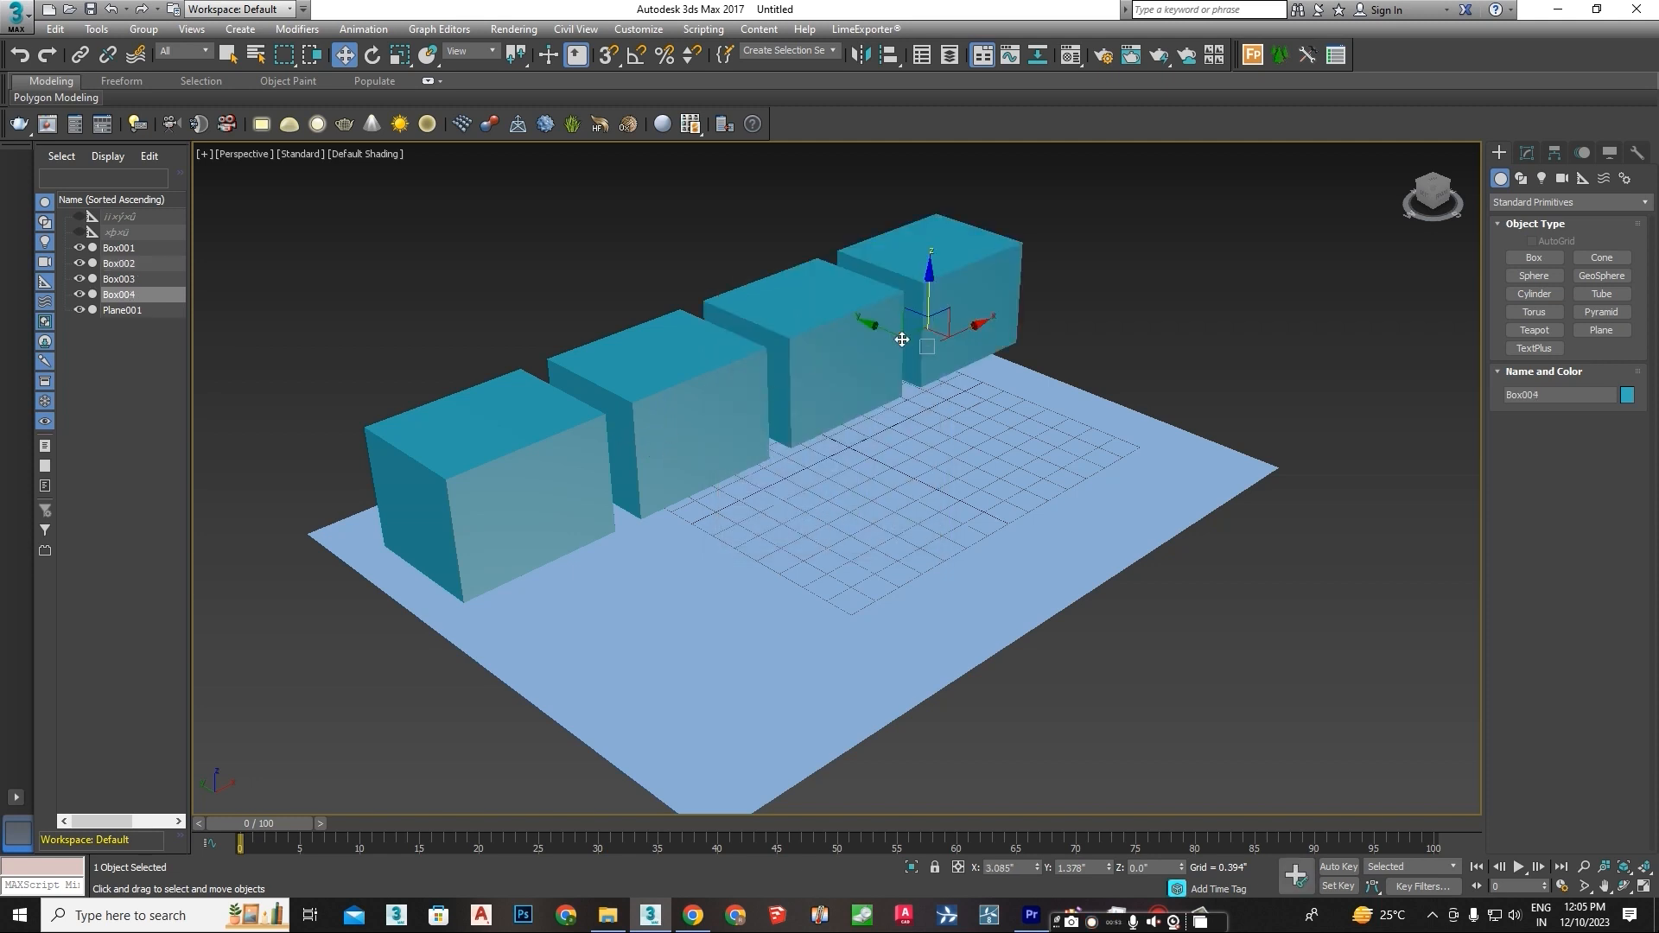
Delete the last box of the row and copy the other three along Y to form a second row
key(Delete)
click(556, 470)
ctrl+click(677, 422)
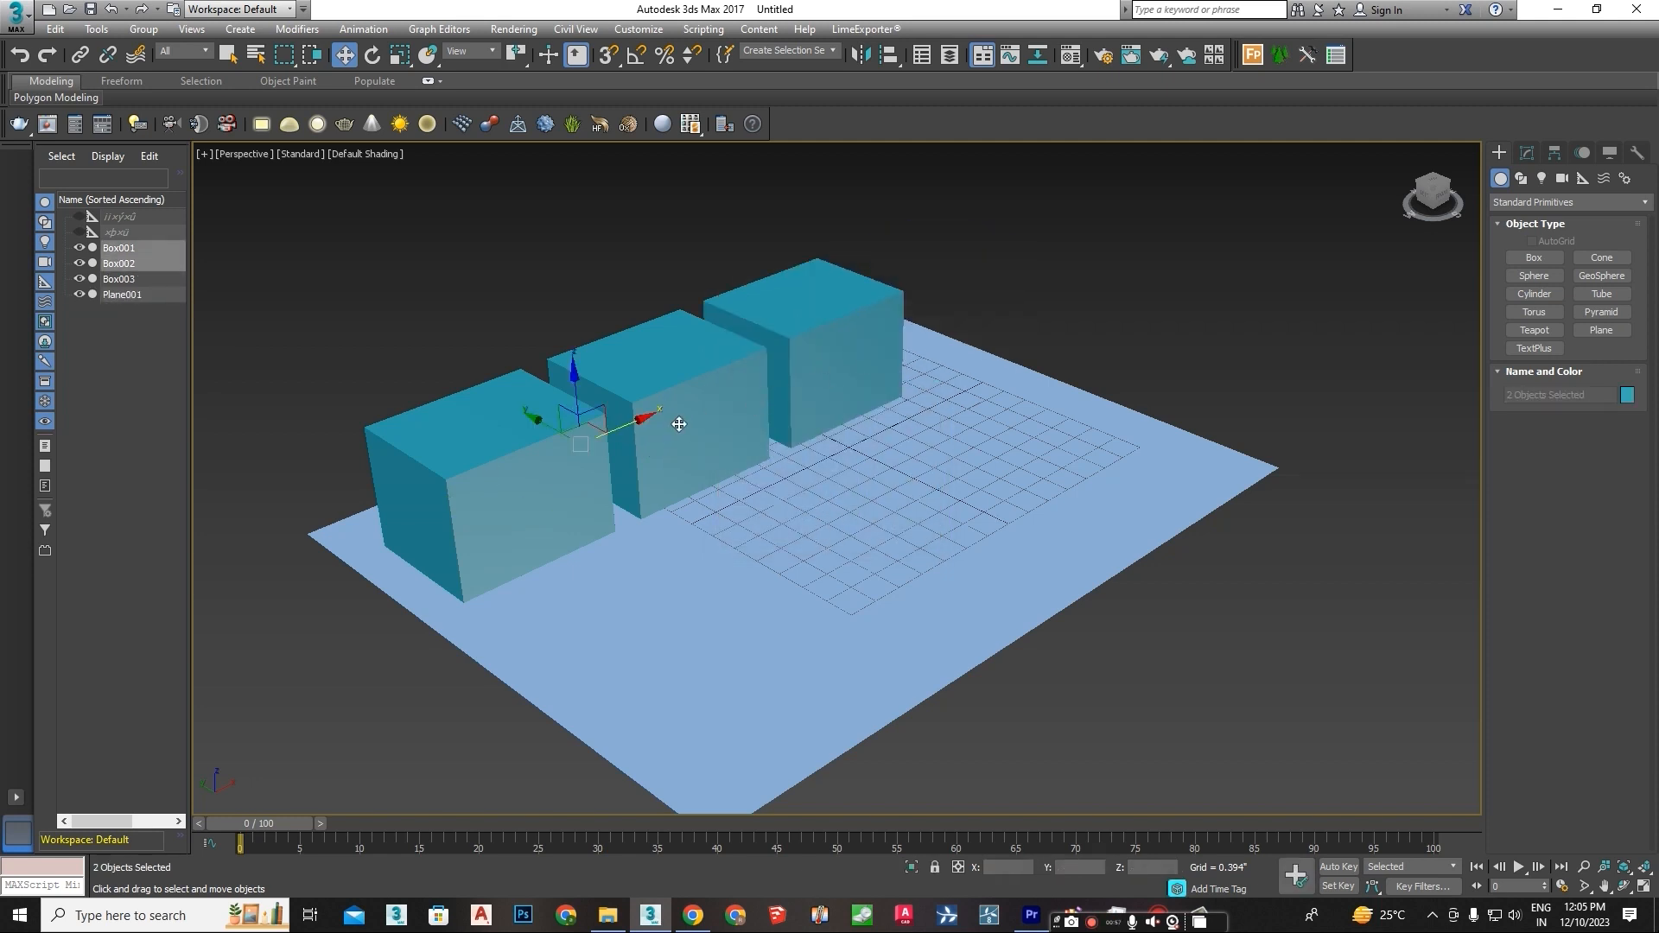
ctrl+click(814, 374)
shift+drag(661, 407, 877, 484)
click(830, 529)
click(692, 418)
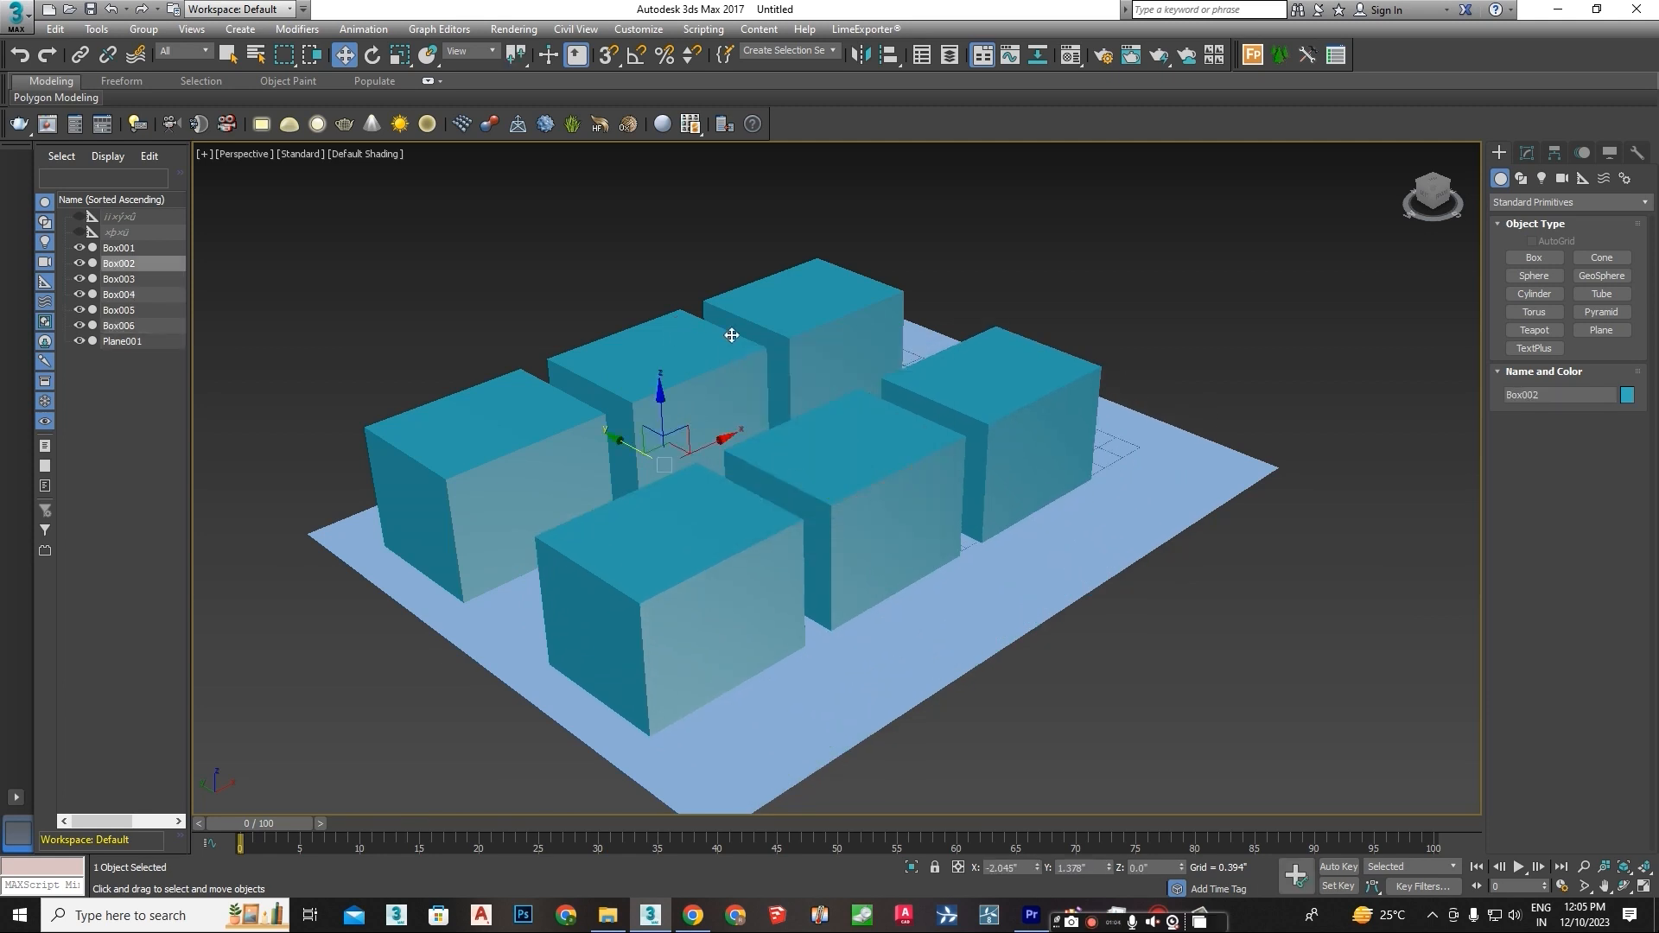
Space out the back row by moving its second and third boxes along X to about -1.45" and 2.62"
drag(714, 447, 749, 432)
click(830, 362)
drag(842, 373, 960, 330)
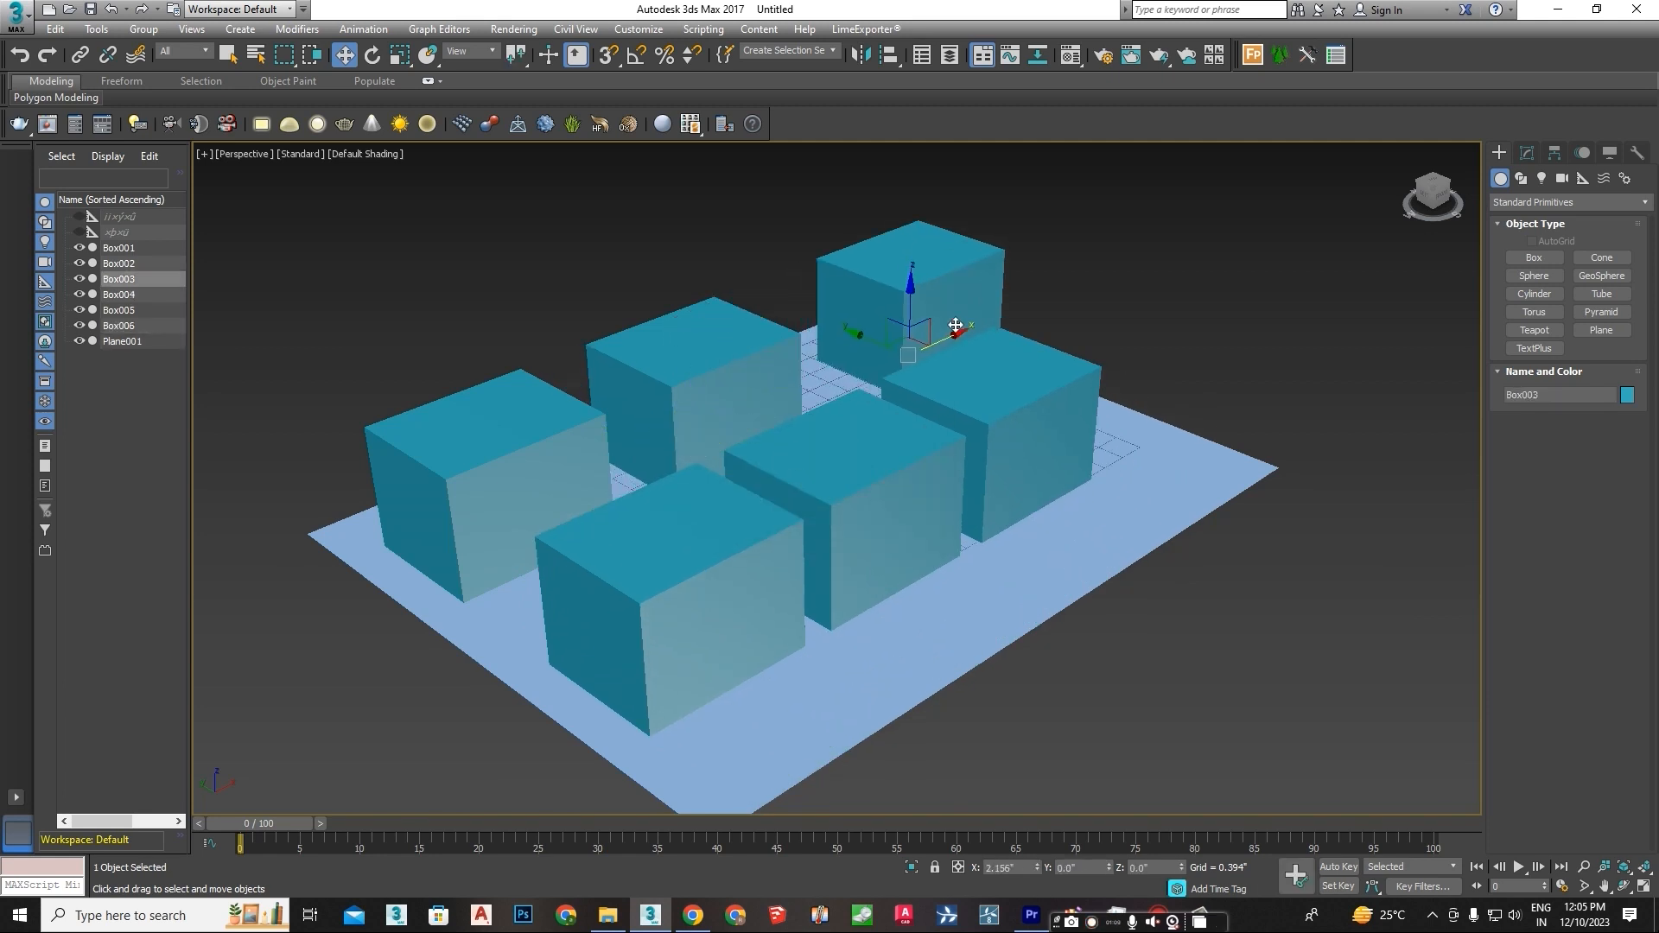
Delete the second and third boxes of the front row, keeping its first box
click(809, 475)
key(Delete)
click(954, 396)
key(Delete)
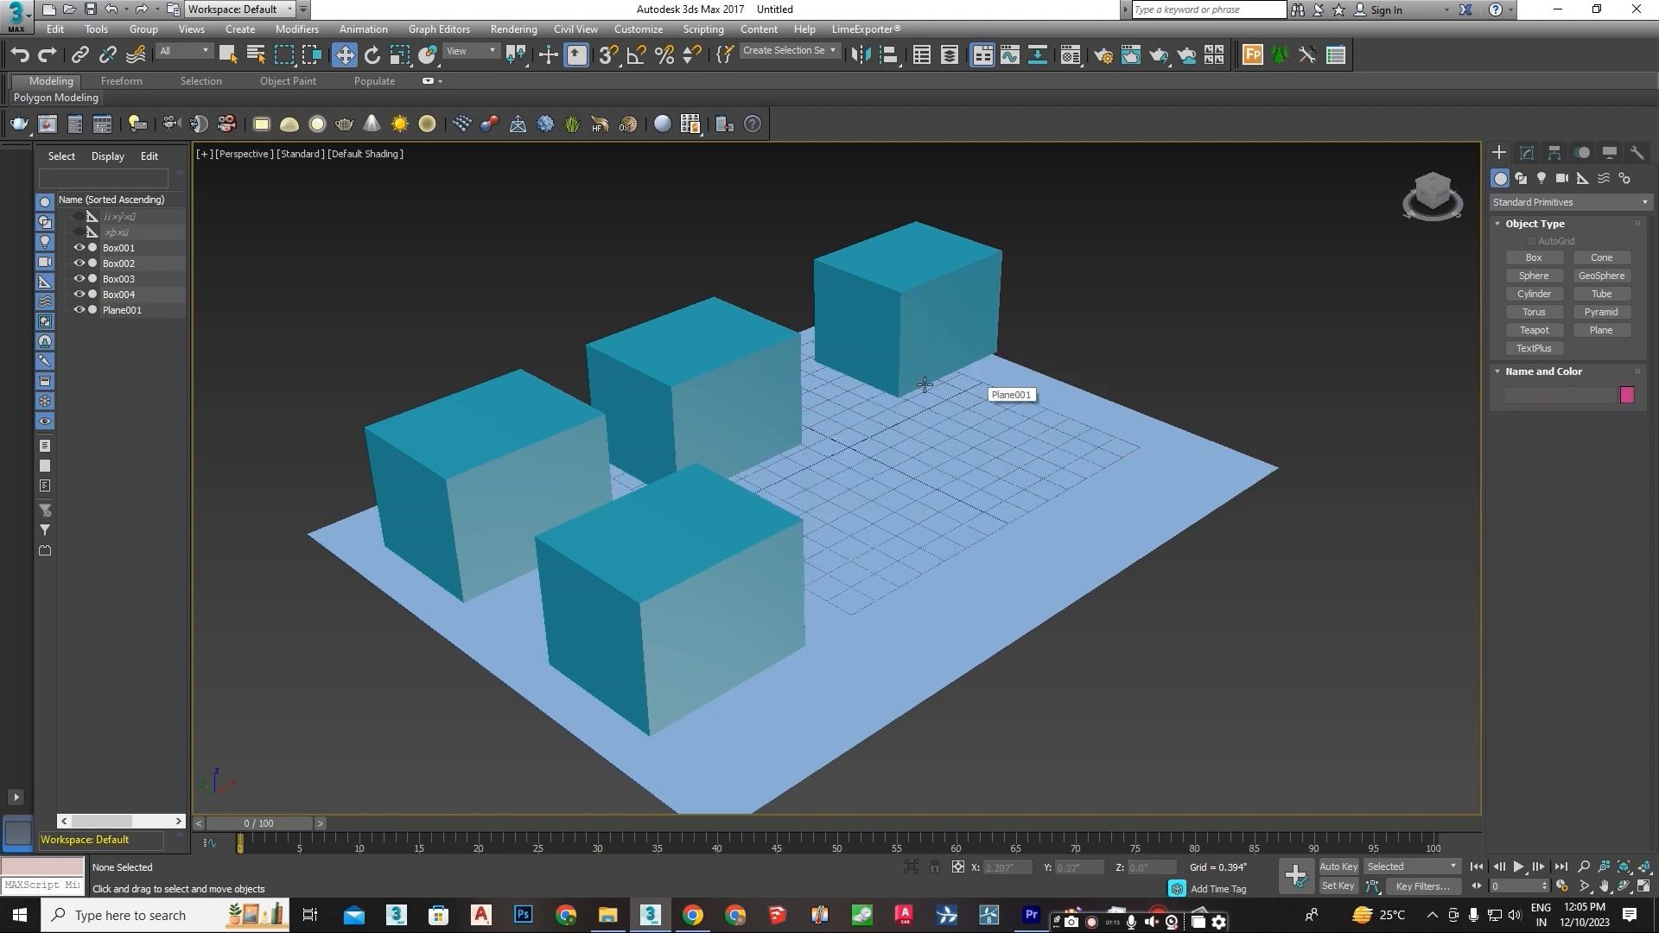
Copy the two respaced back-row boxes together along Y to complete the front row
click(764, 367)
ctrl+click(915, 330)
shift+drag(774, 332, 951, 441)
click(833, 530)
Set the object colour of the front row's first box to green and its last box to light cyan
click(683, 588)
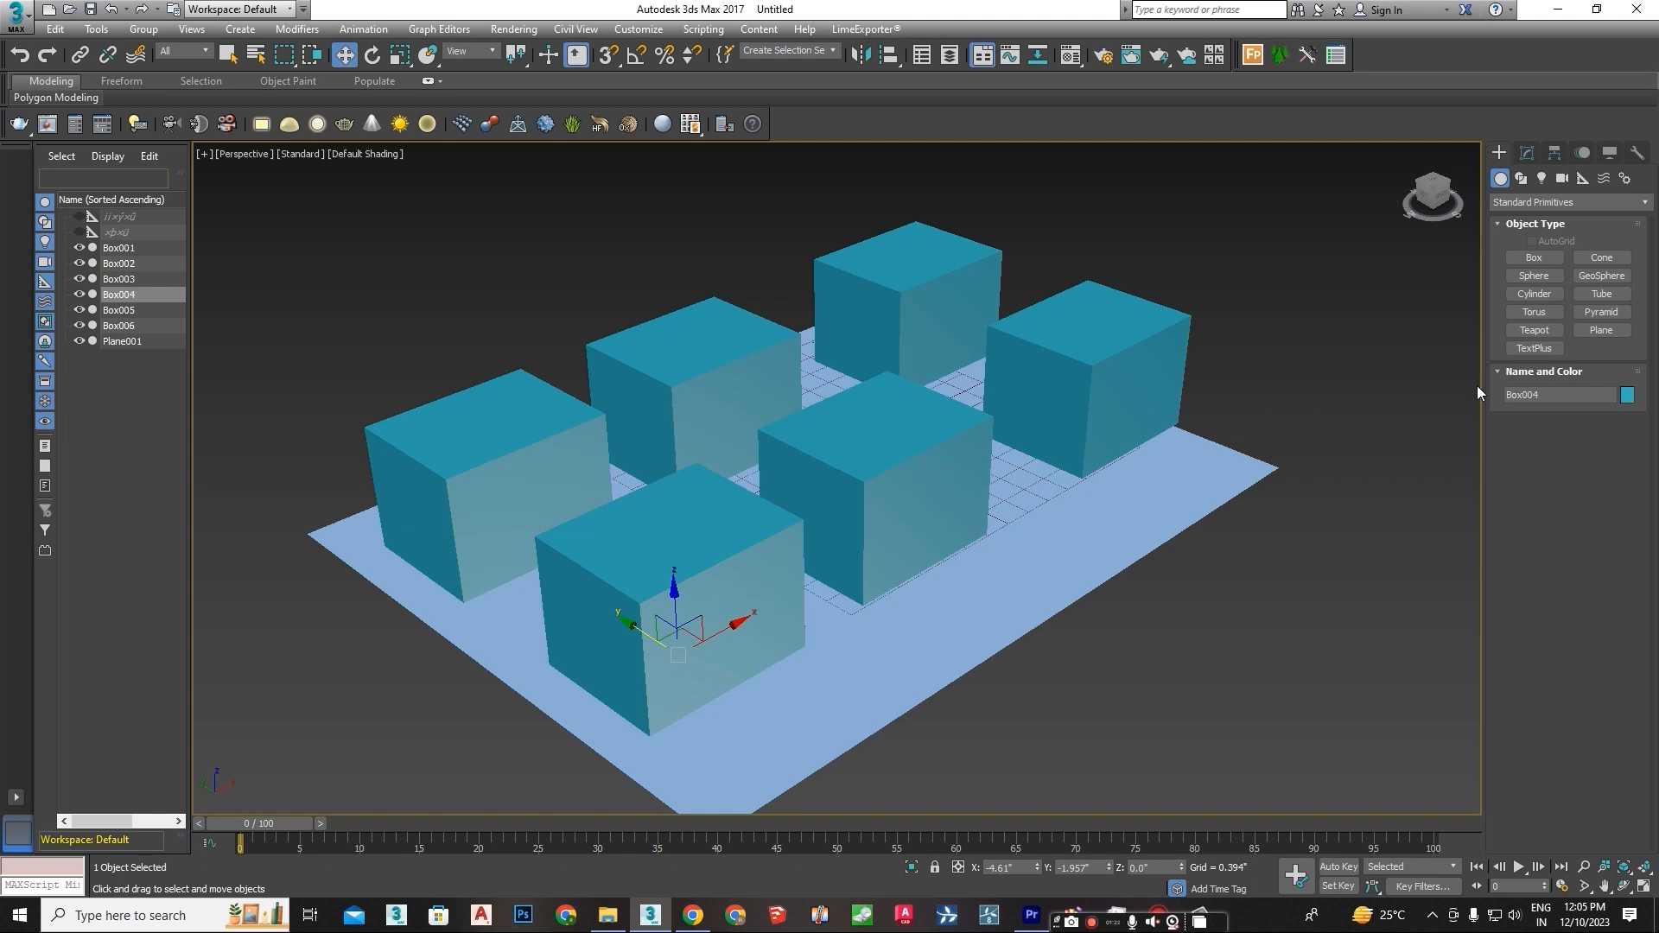
click(1626, 395)
click(796, 446)
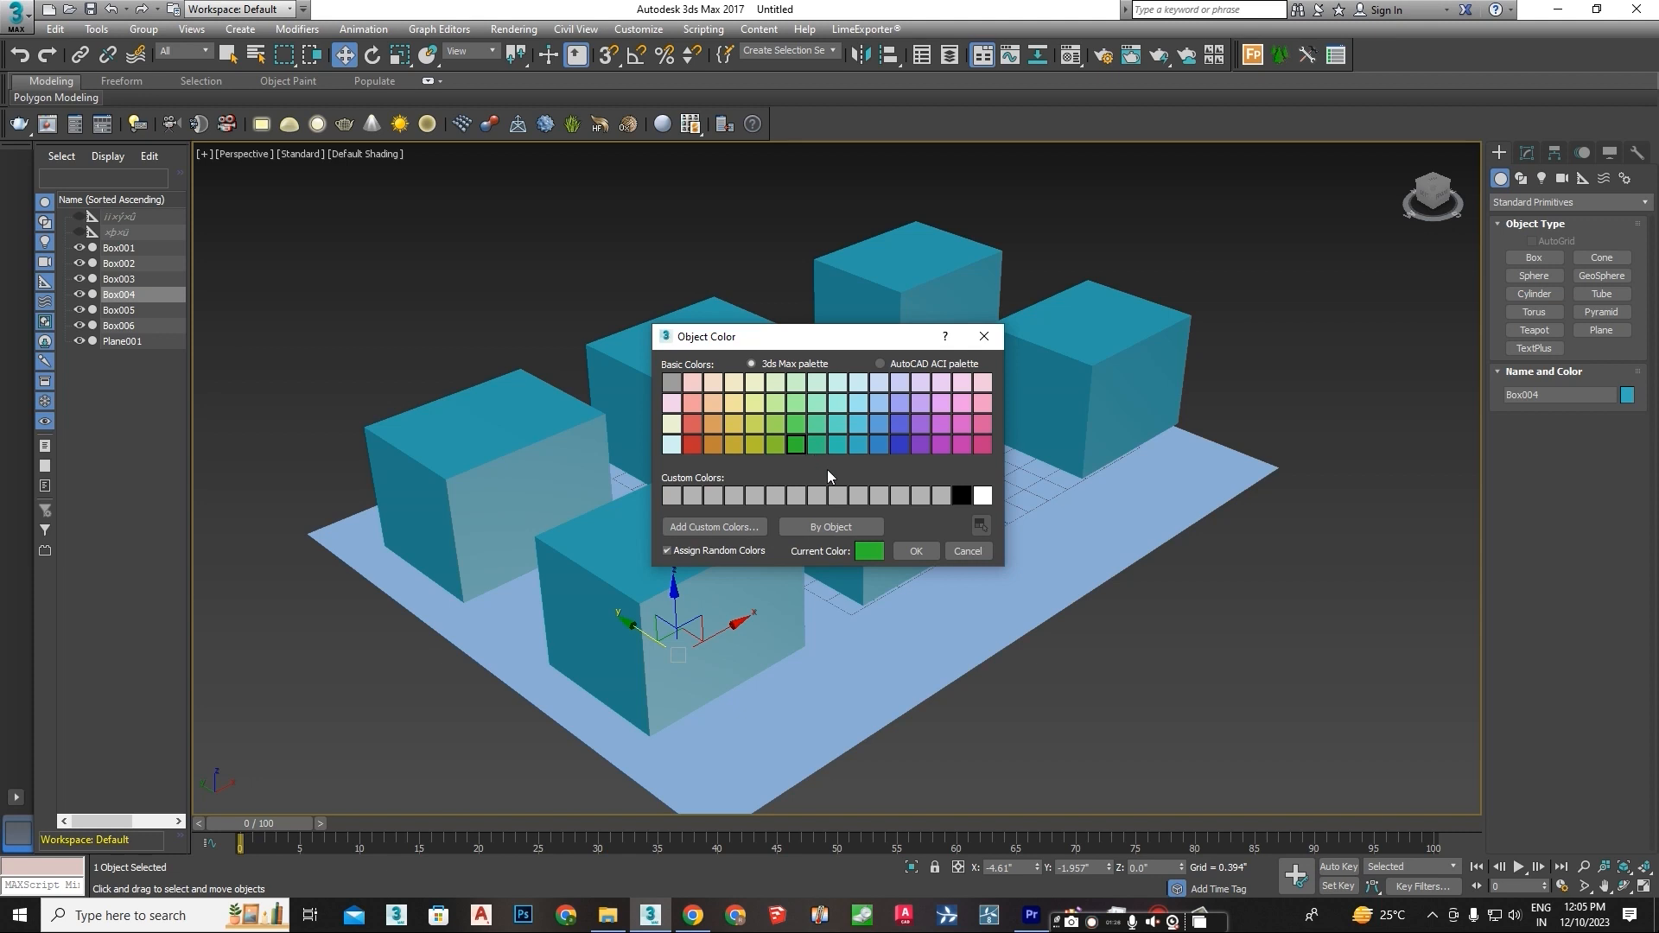
click(915, 551)
click(1091, 379)
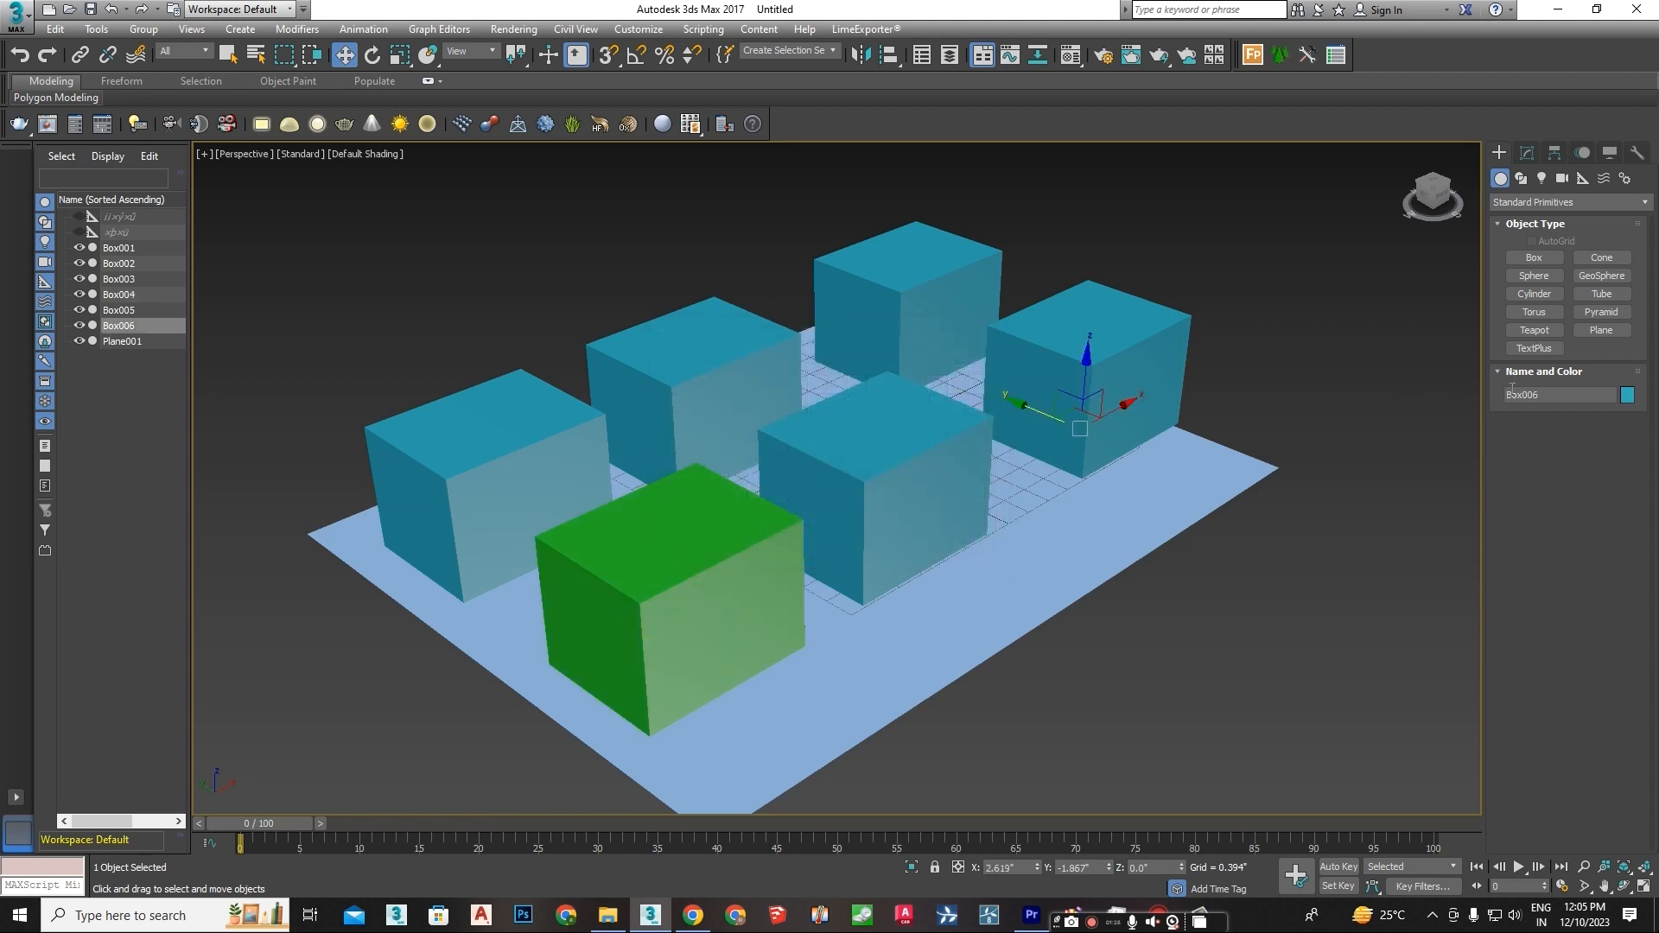
click(1626, 395)
click(854, 404)
click(928, 553)
Set the object colour of the back row's last box to yellow and its middle box to purple-pink
click(904, 346)
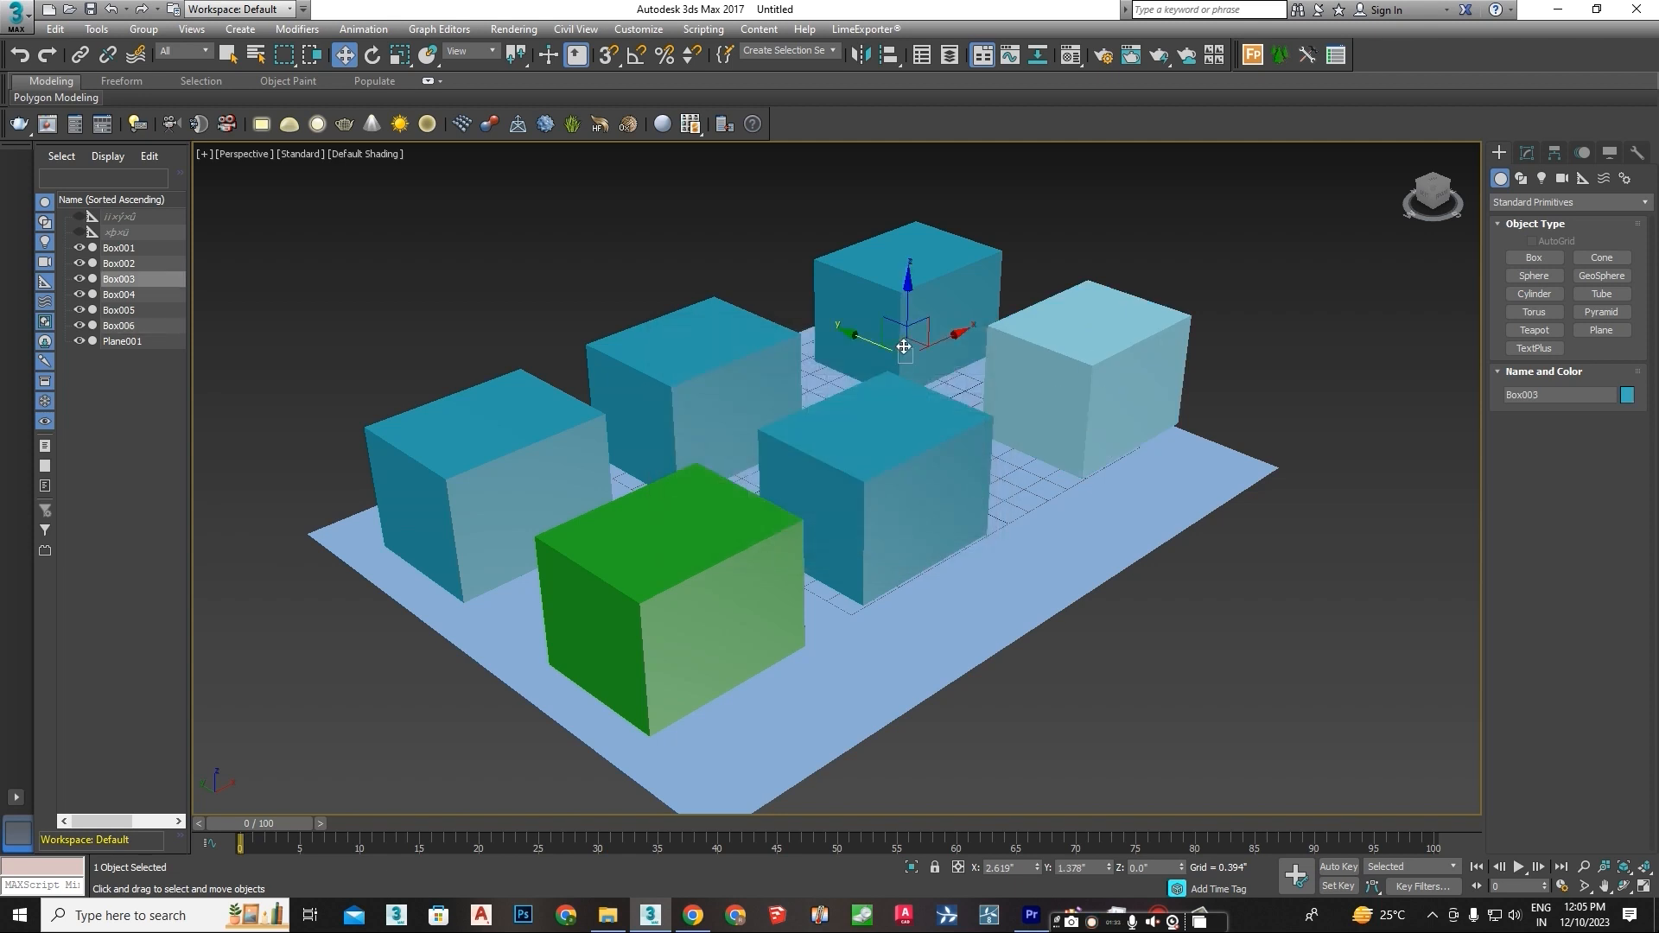
click(1626, 395)
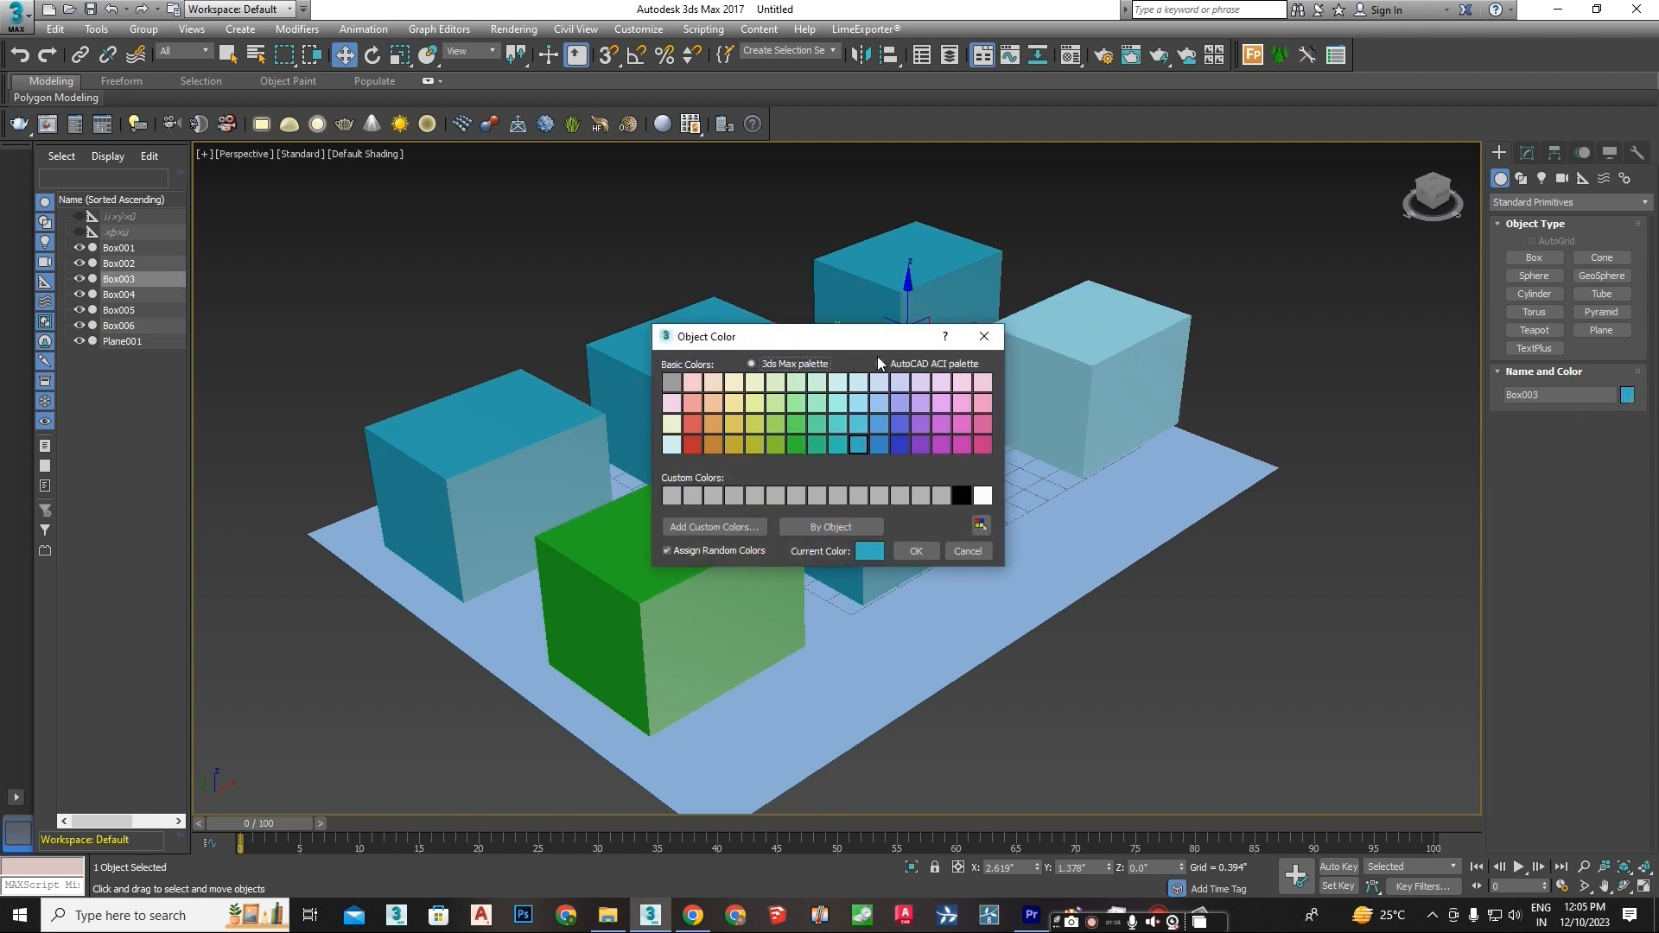
click(758, 425)
click(916, 552)
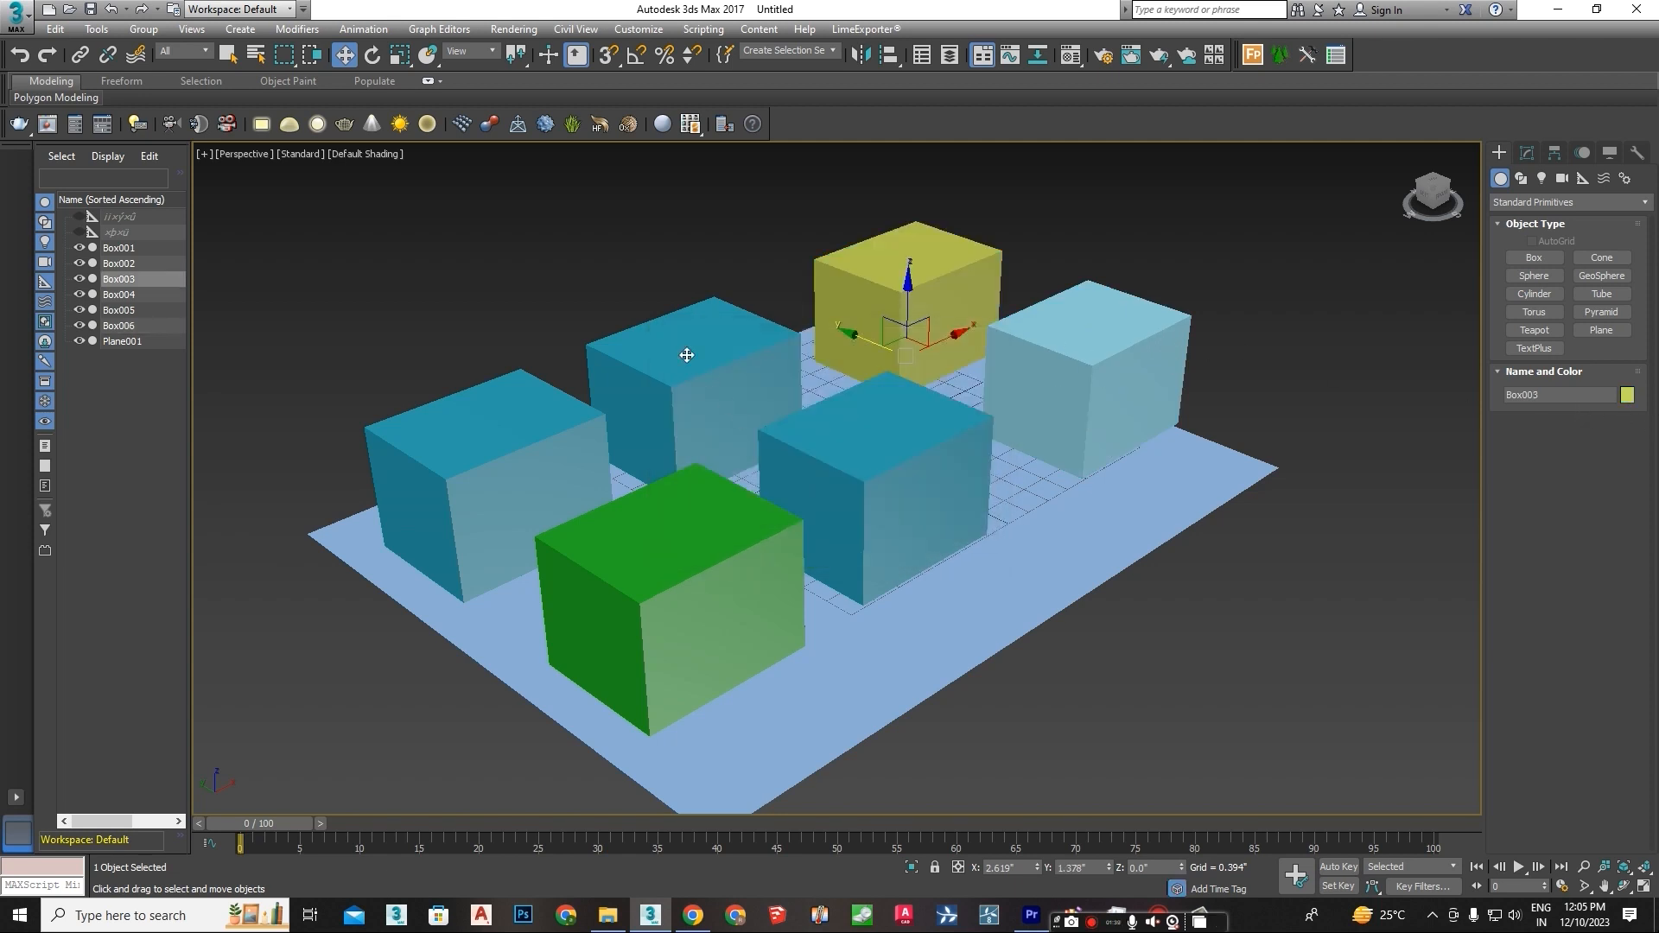
click(686, 355)
click(1624, 397)
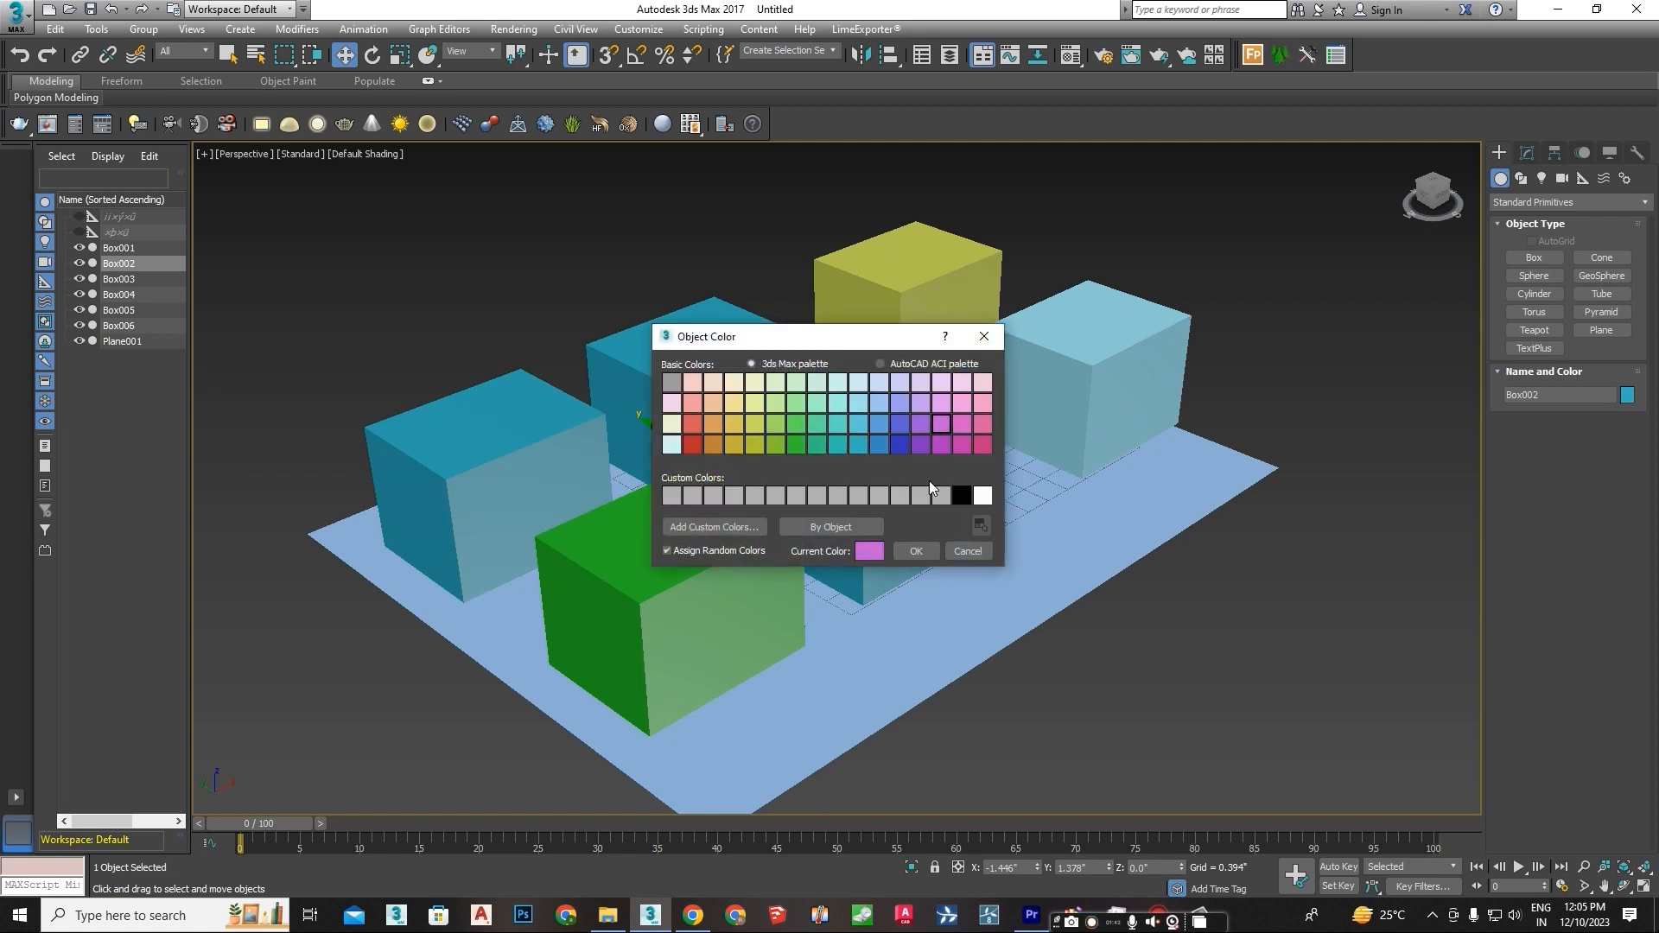
click(916, 552)
Set the object colour of the back row's first box to red
click(579, 467)
click(1626, 395)
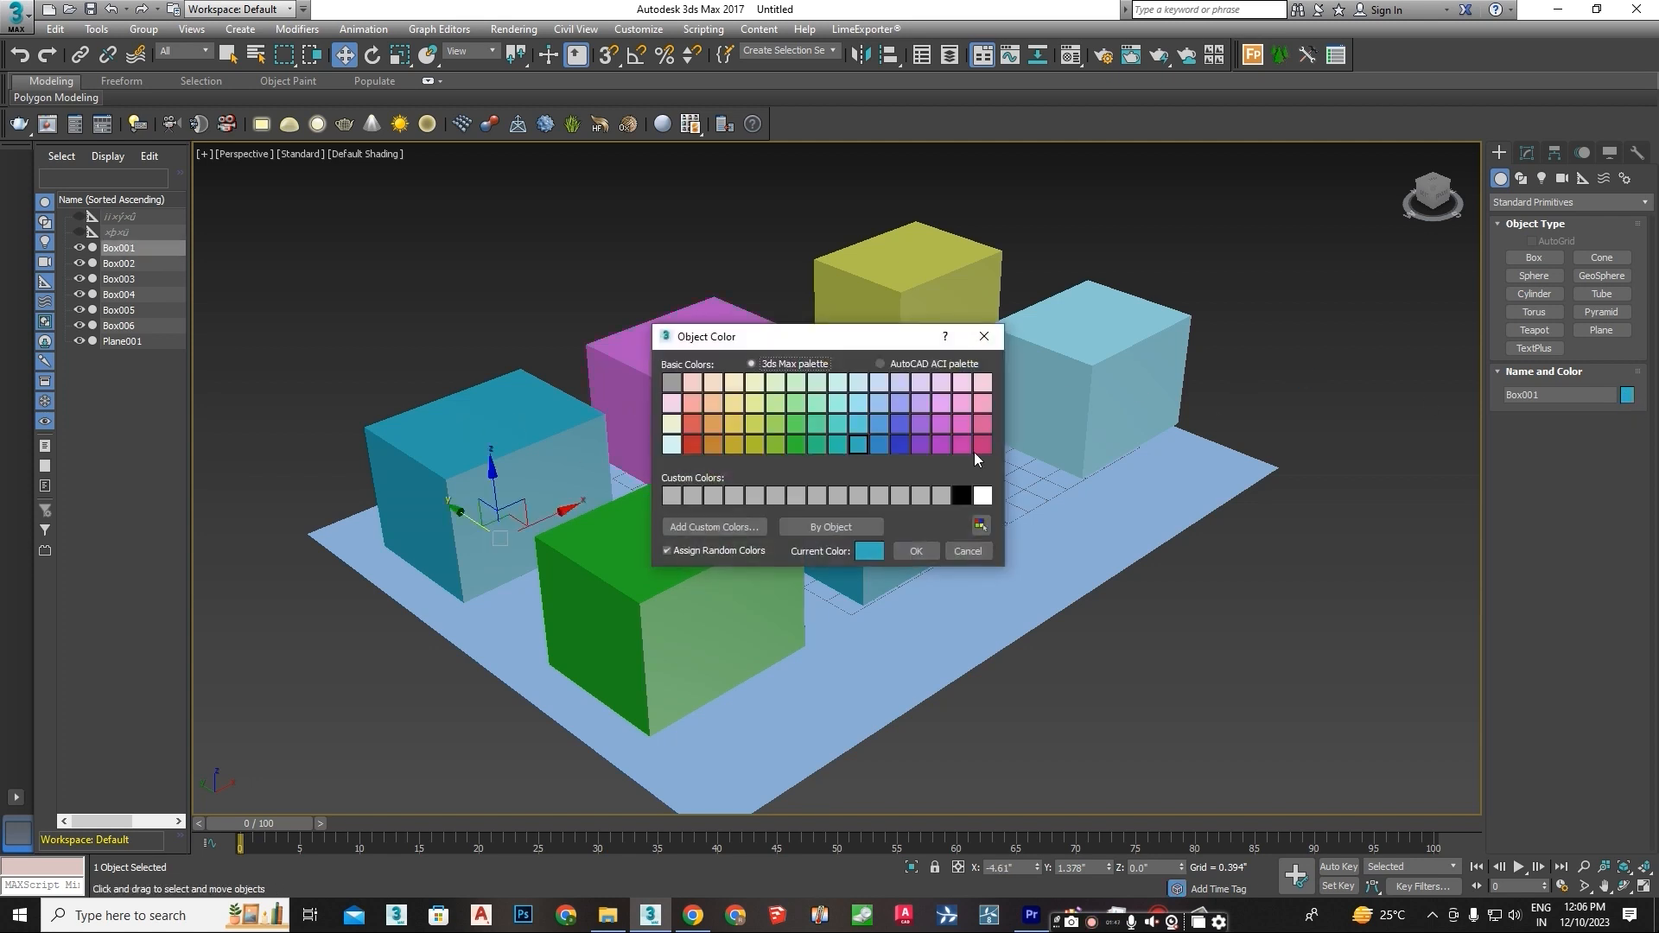
click(734, 444)
click(693, 444)
click(914, 551)
Increase the green box's height to 2.492"
click(670, 623)
click(1532, 152)
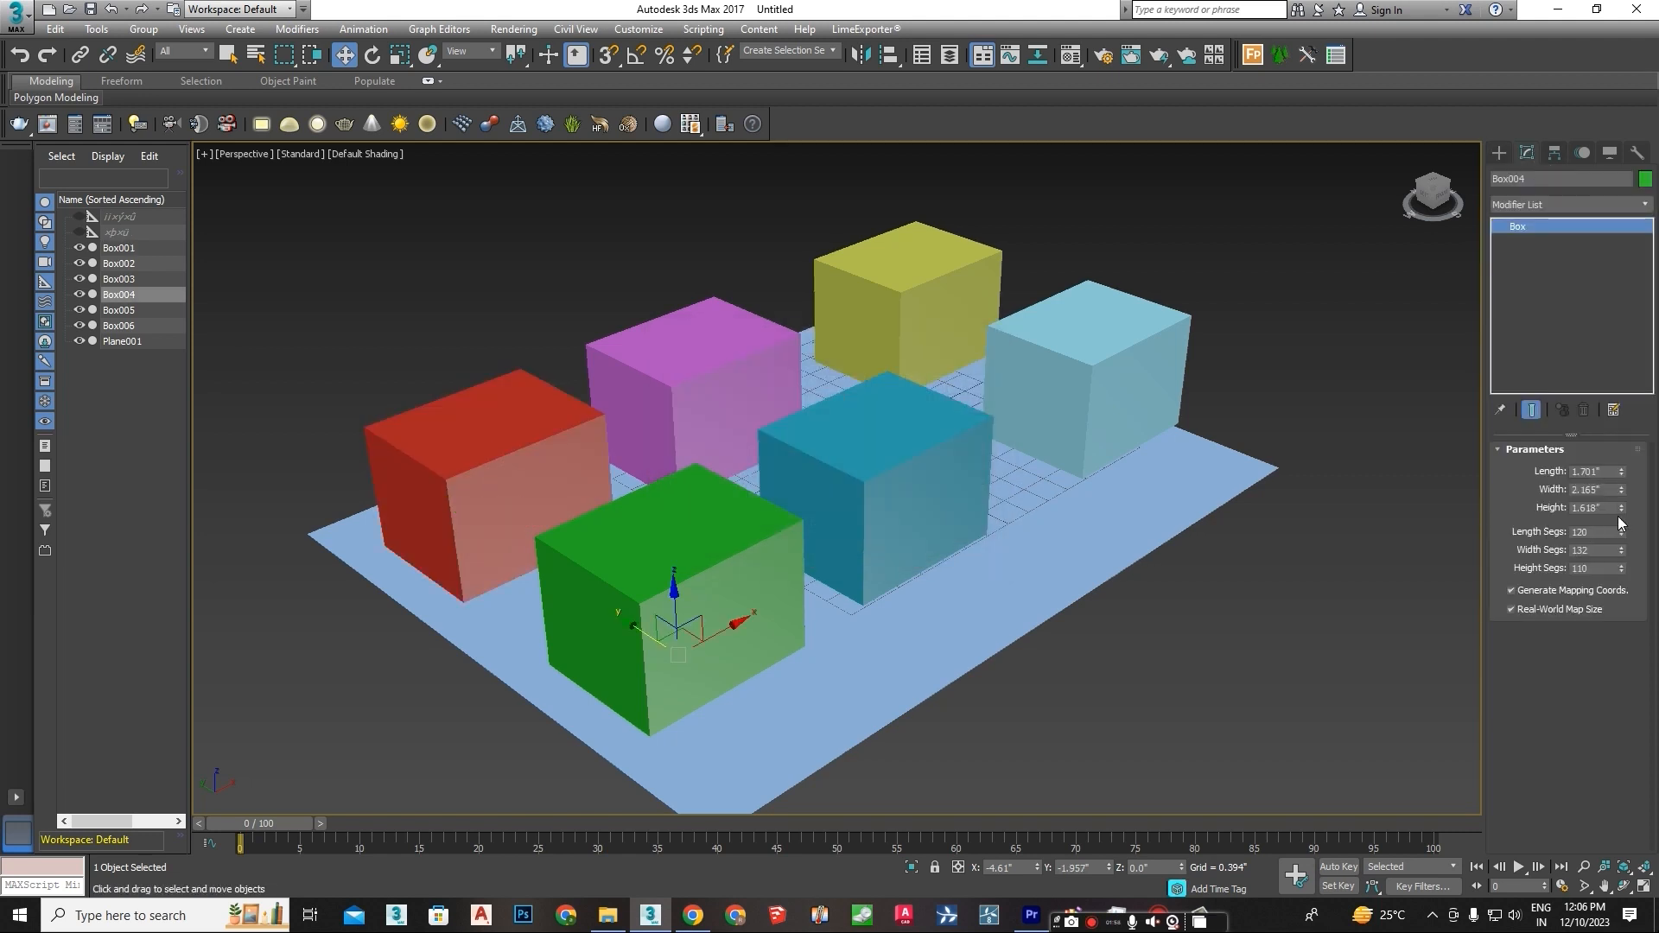
drag(1622, 509, 1619, 468)
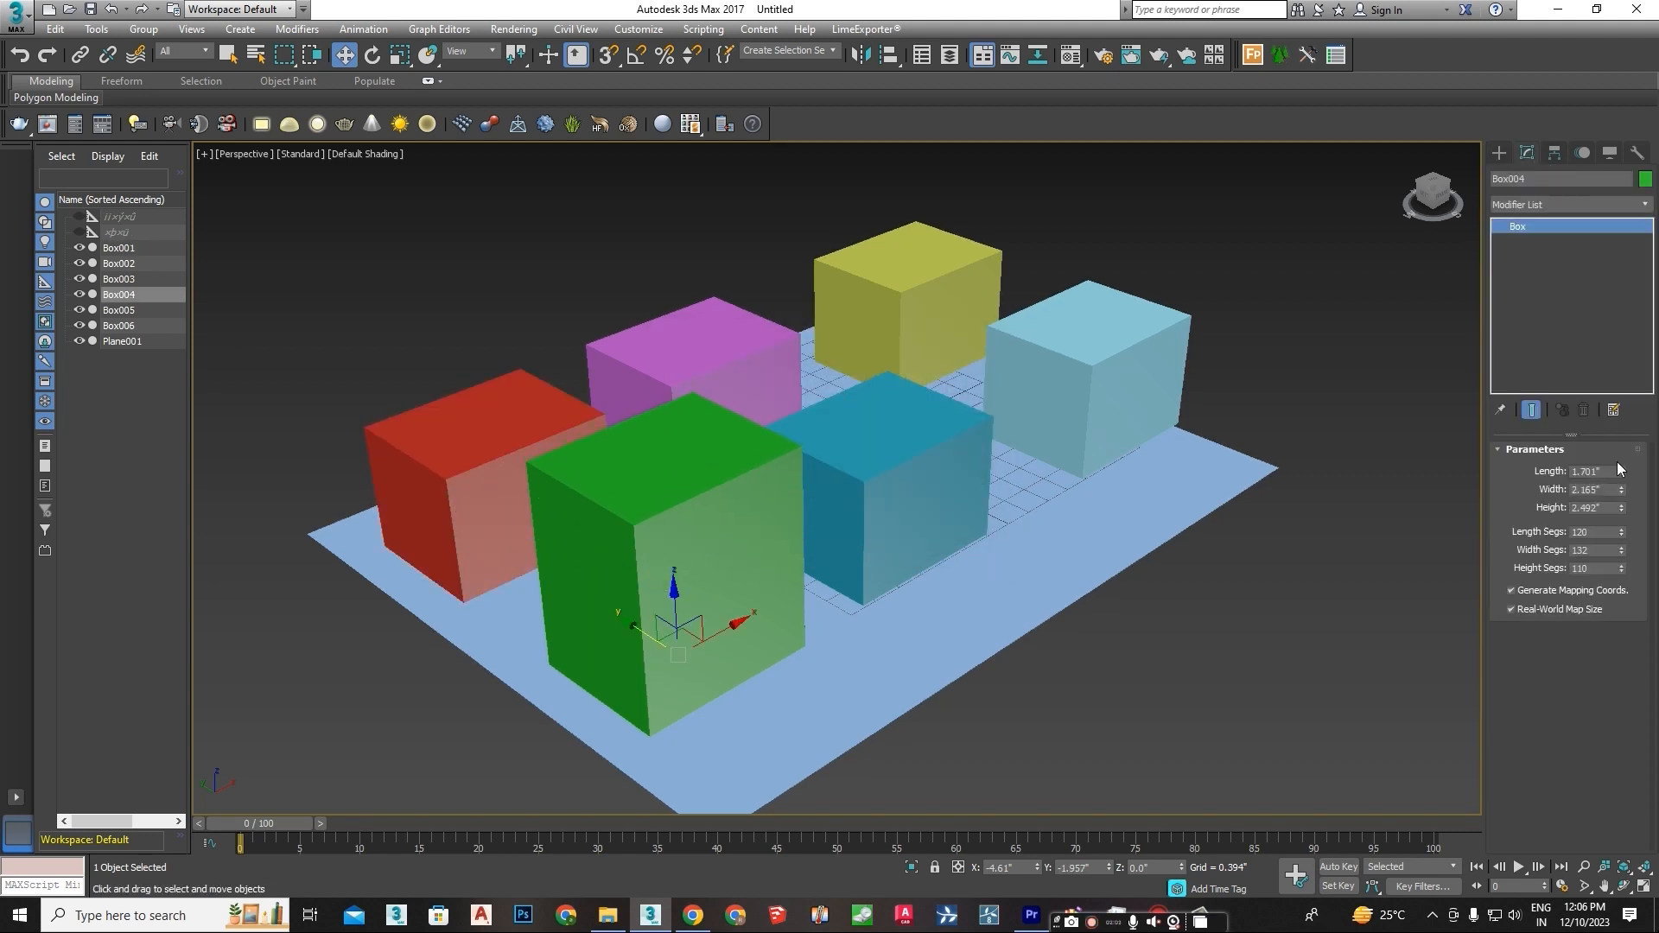
Add a Slice modifier to the green box
click(1552, 205)
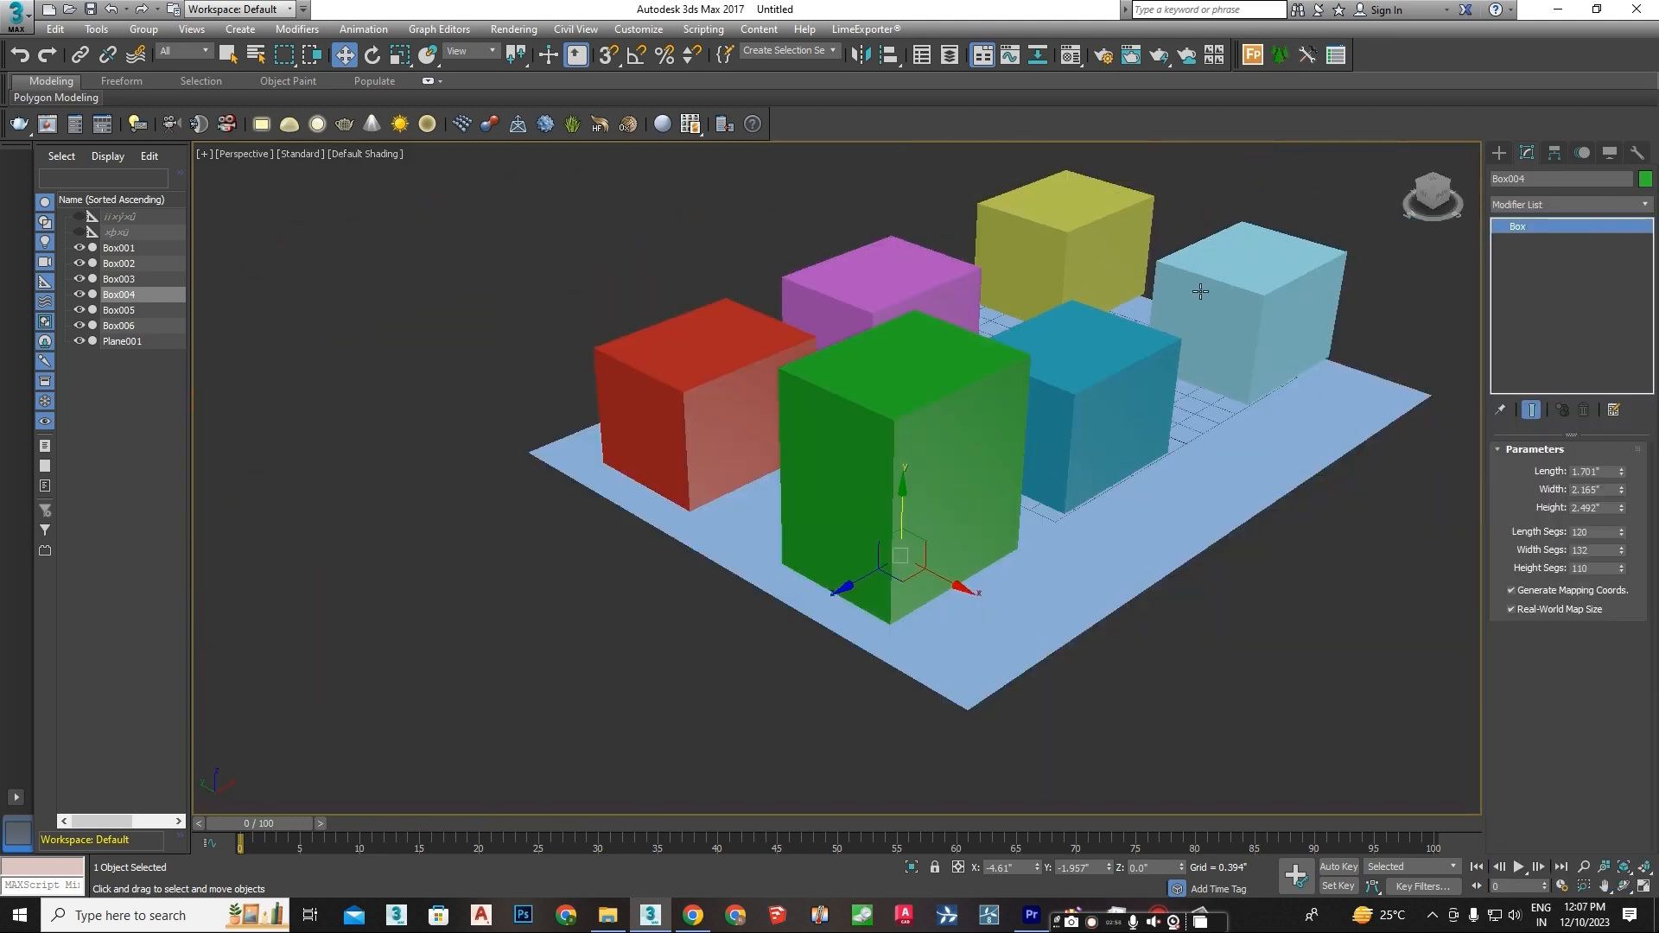
middle_drag(1196, 289, 1125, 317)
click(1526, 205)
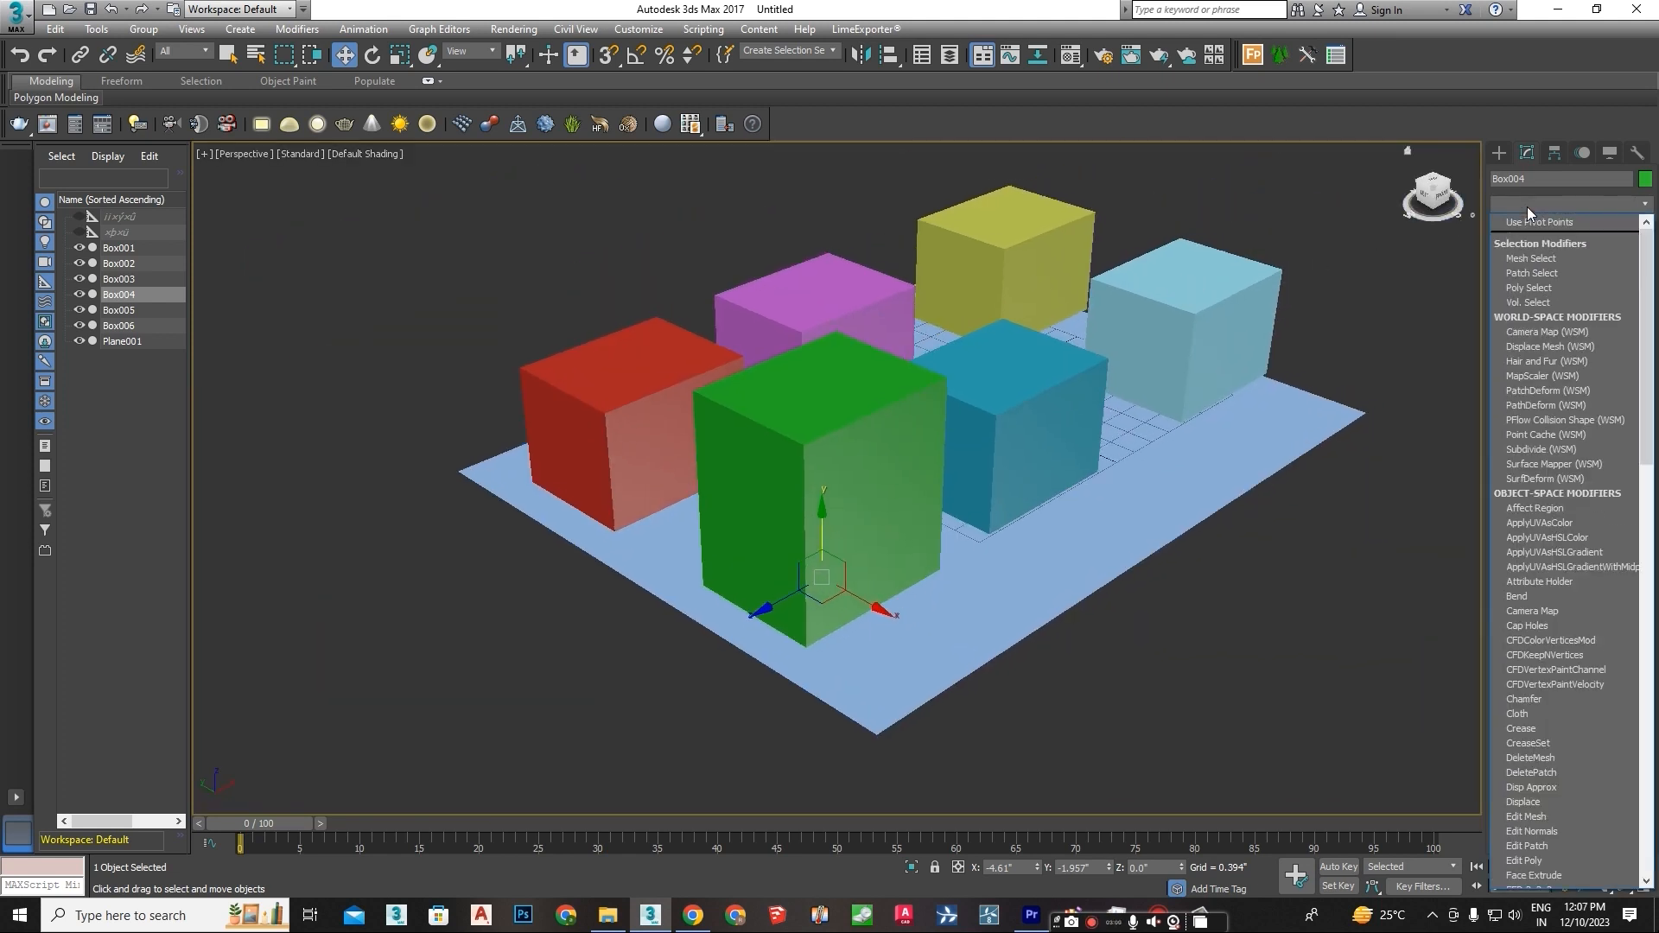
text(sl)
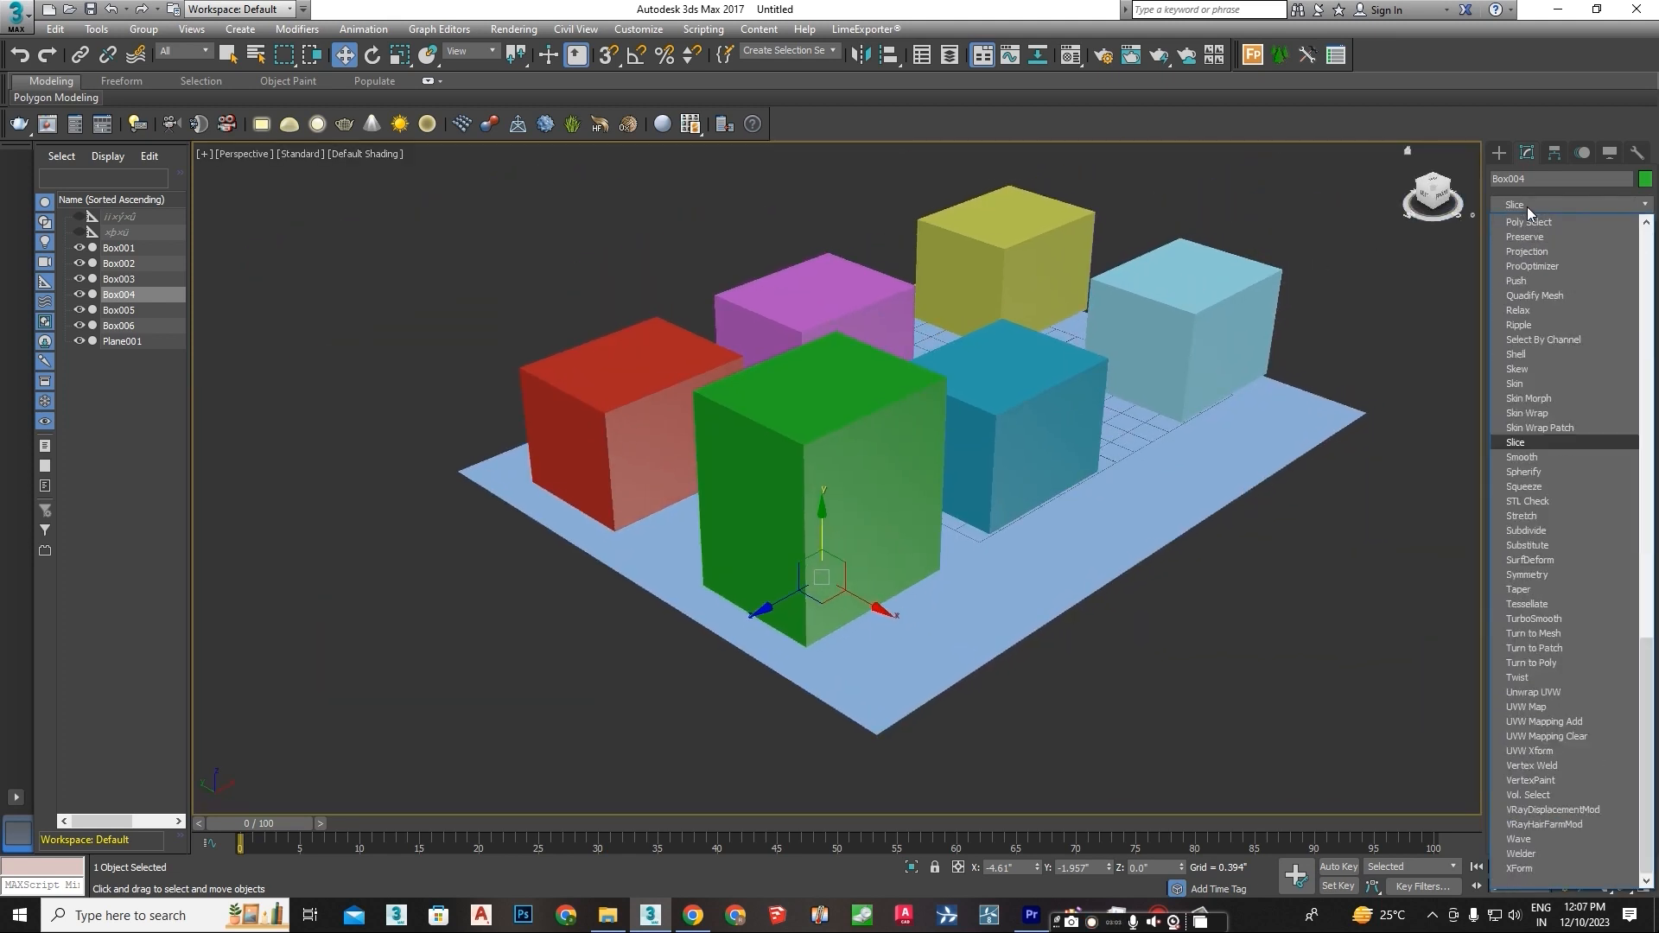
click(1557, 443)
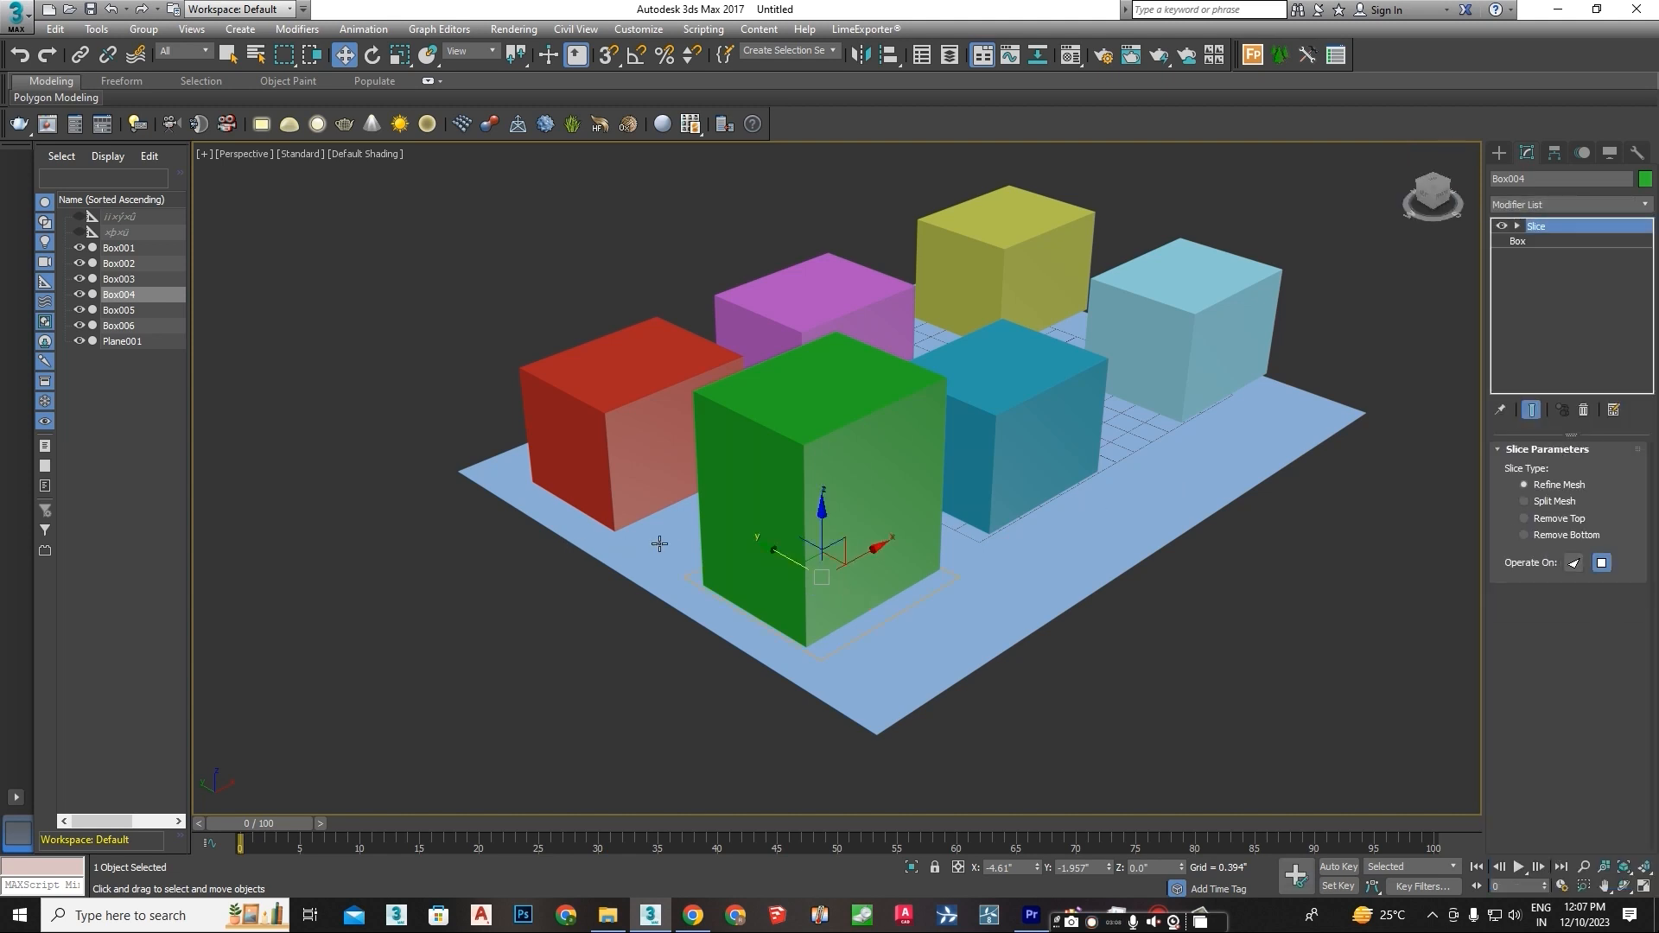
Switch the slice type to Remove Top and raise the slice plane to cut off the green box's upper part
scroll(782, 554, up, 4)
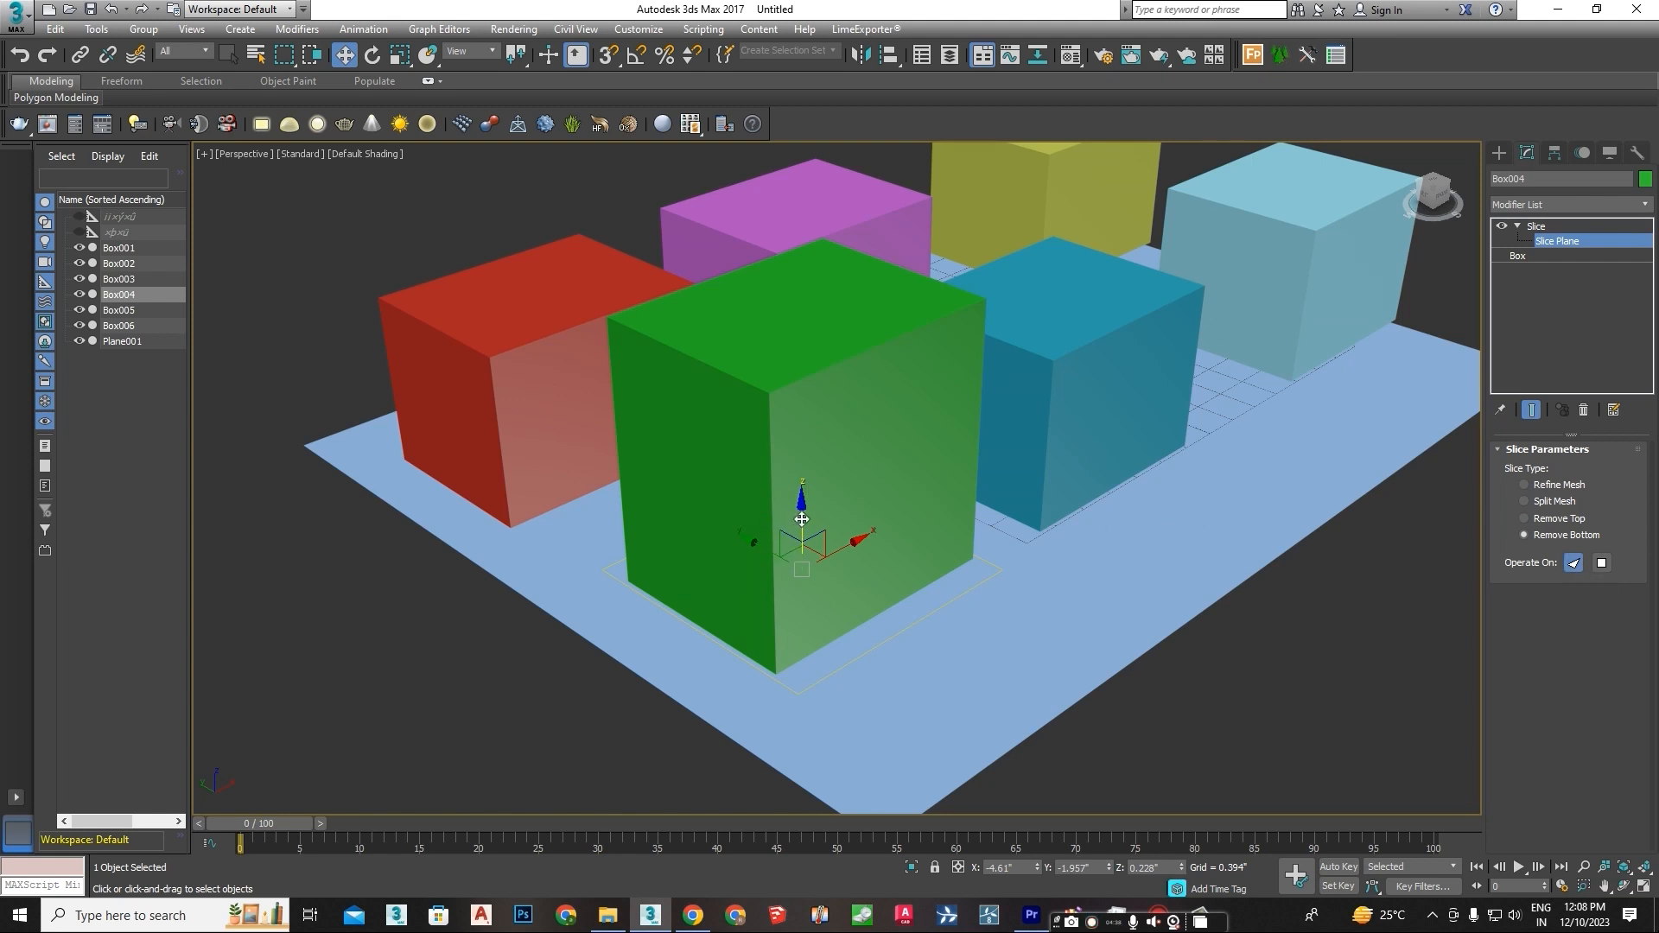
mouse_move(802, 519)
mouse_down()
mouse_move(795, 344)
mouse_move(795, 491)
mouse_move(820, 529)
mouse_up()
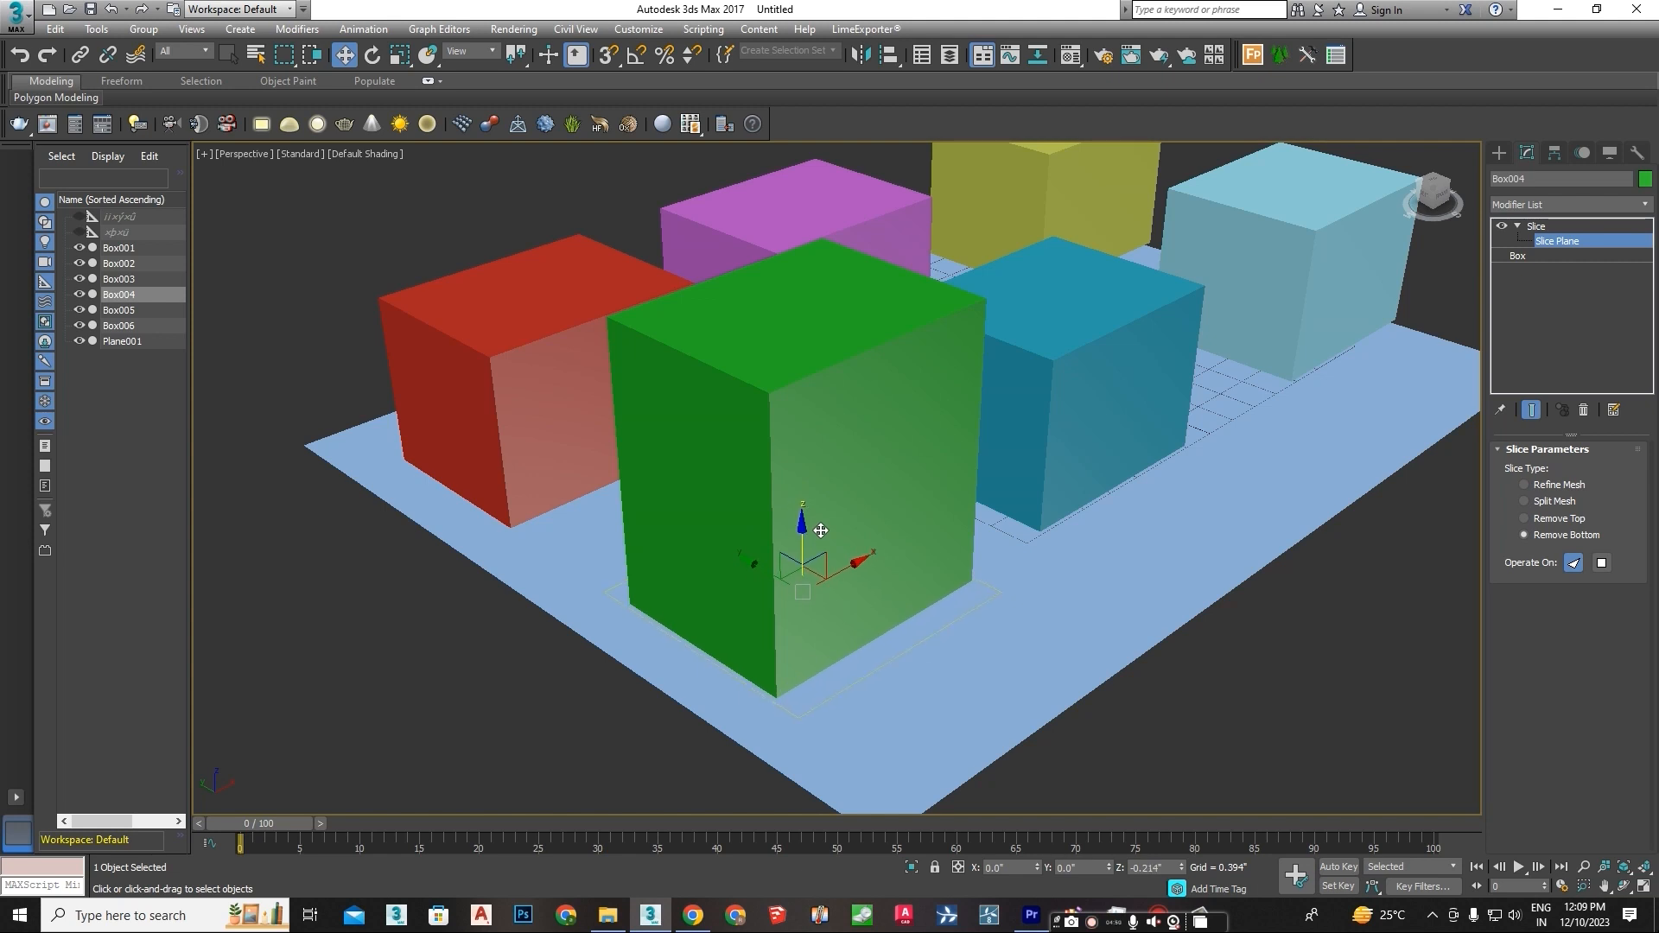
click(1557, 519)
drag(800, 535, 784, 401)
Try tilting the green box's slice plane with the Rotate tool, and return to the Move tool
click(373, 56)
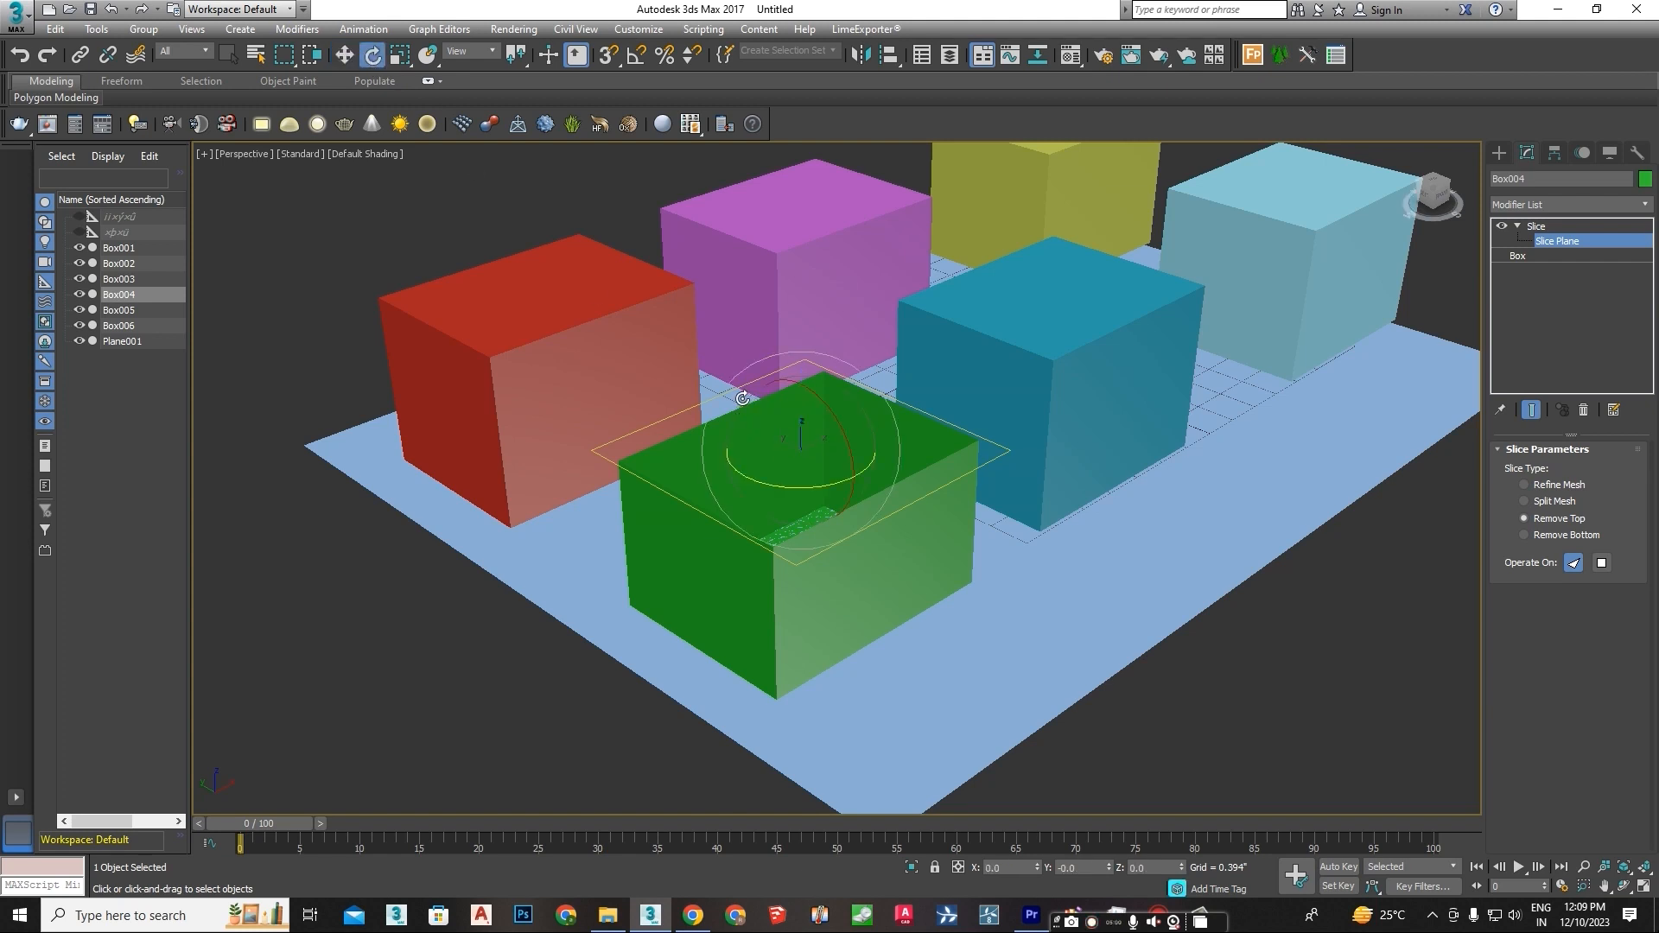
drag(741, 411, 780, 421)
key(w)
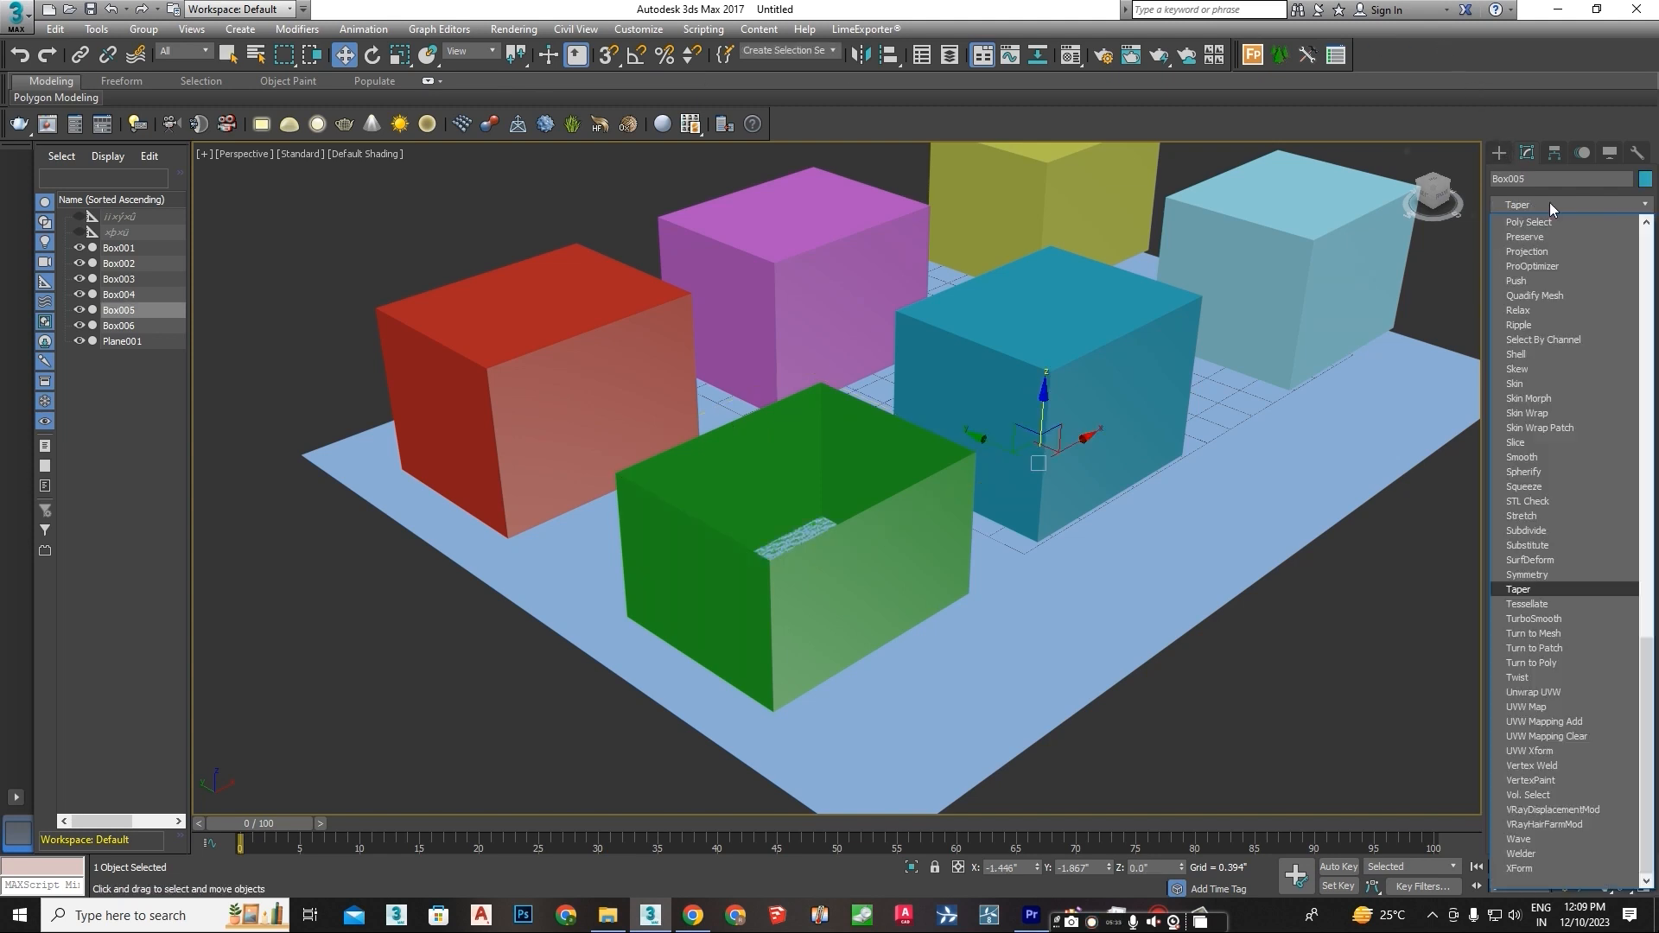
Add a Taper modifier to the teal box with an amount of 0.59
key(Return)
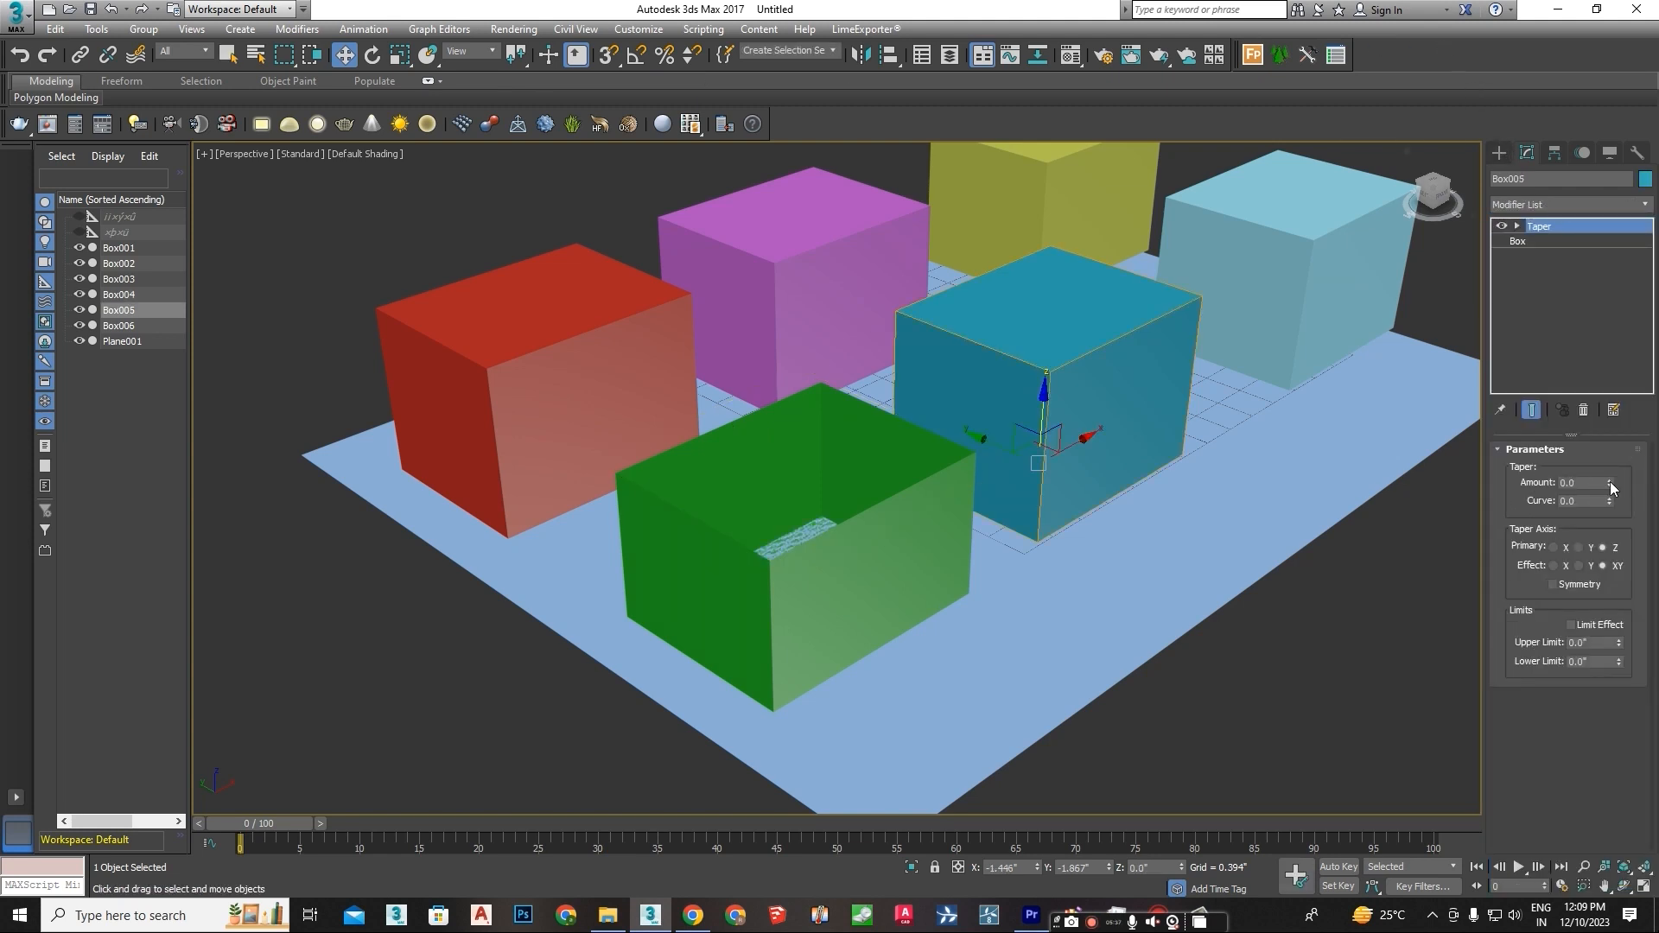
drag(1609, 482, 1605, 431)
middle_drag(1348, 484, 1158, 480)
alt+middle_drag(1158, 480, 1046, 466)
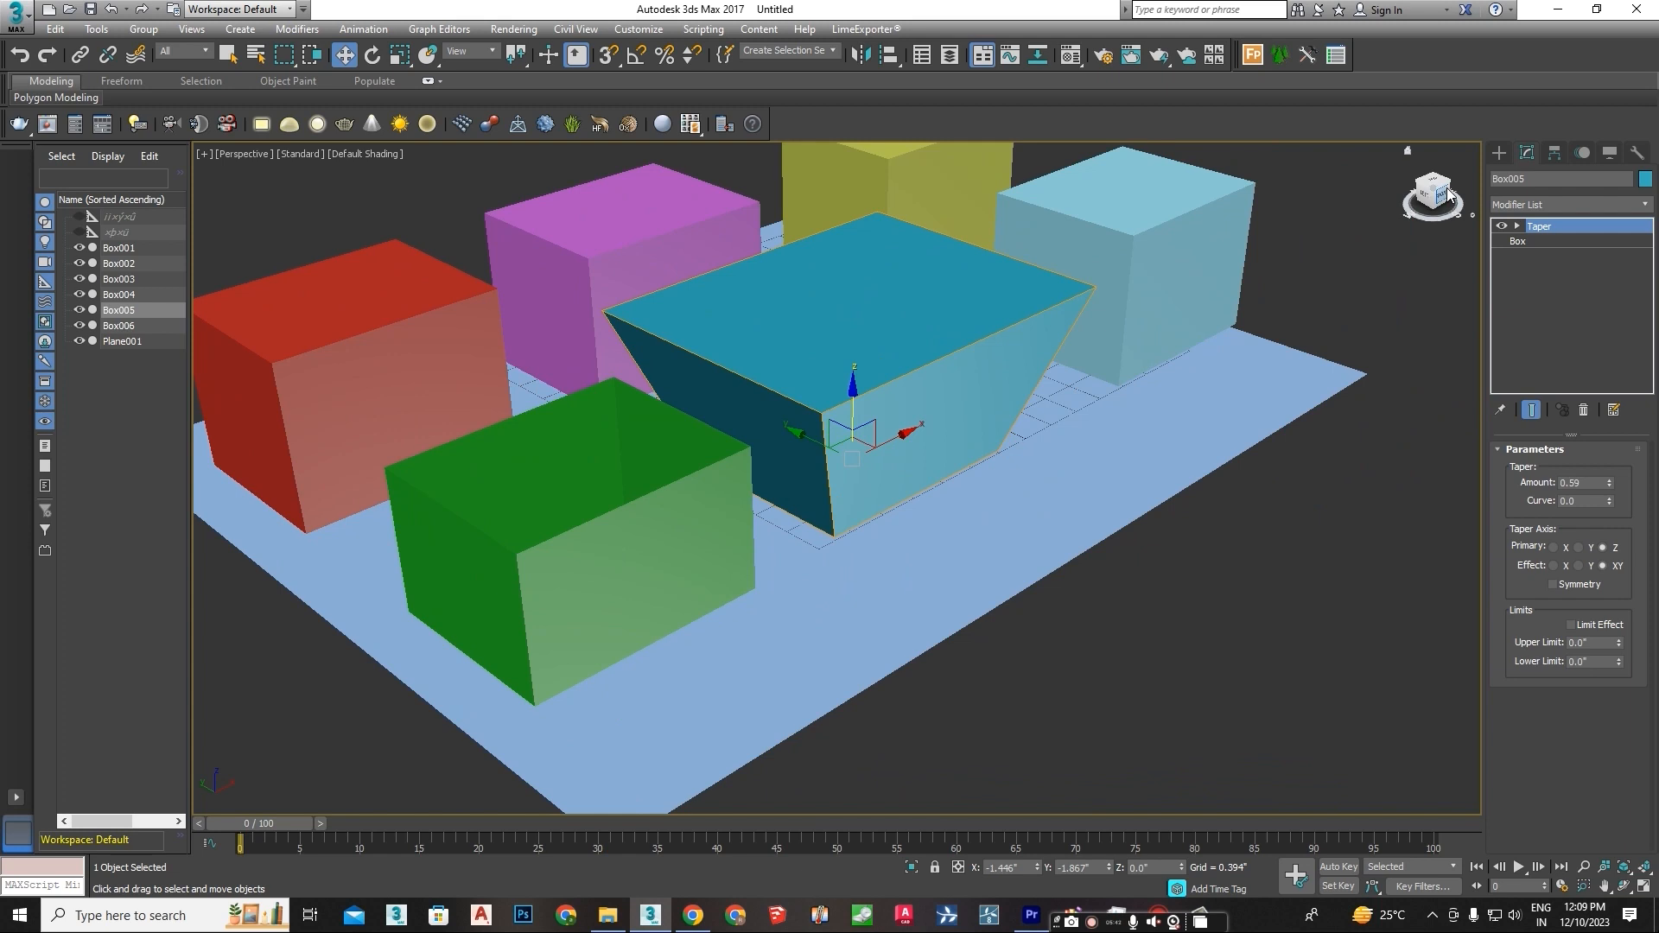
Set the teal box's taper amount to 0.76 and its curve to -4.35
drag(1610, 482, 1605, 356)
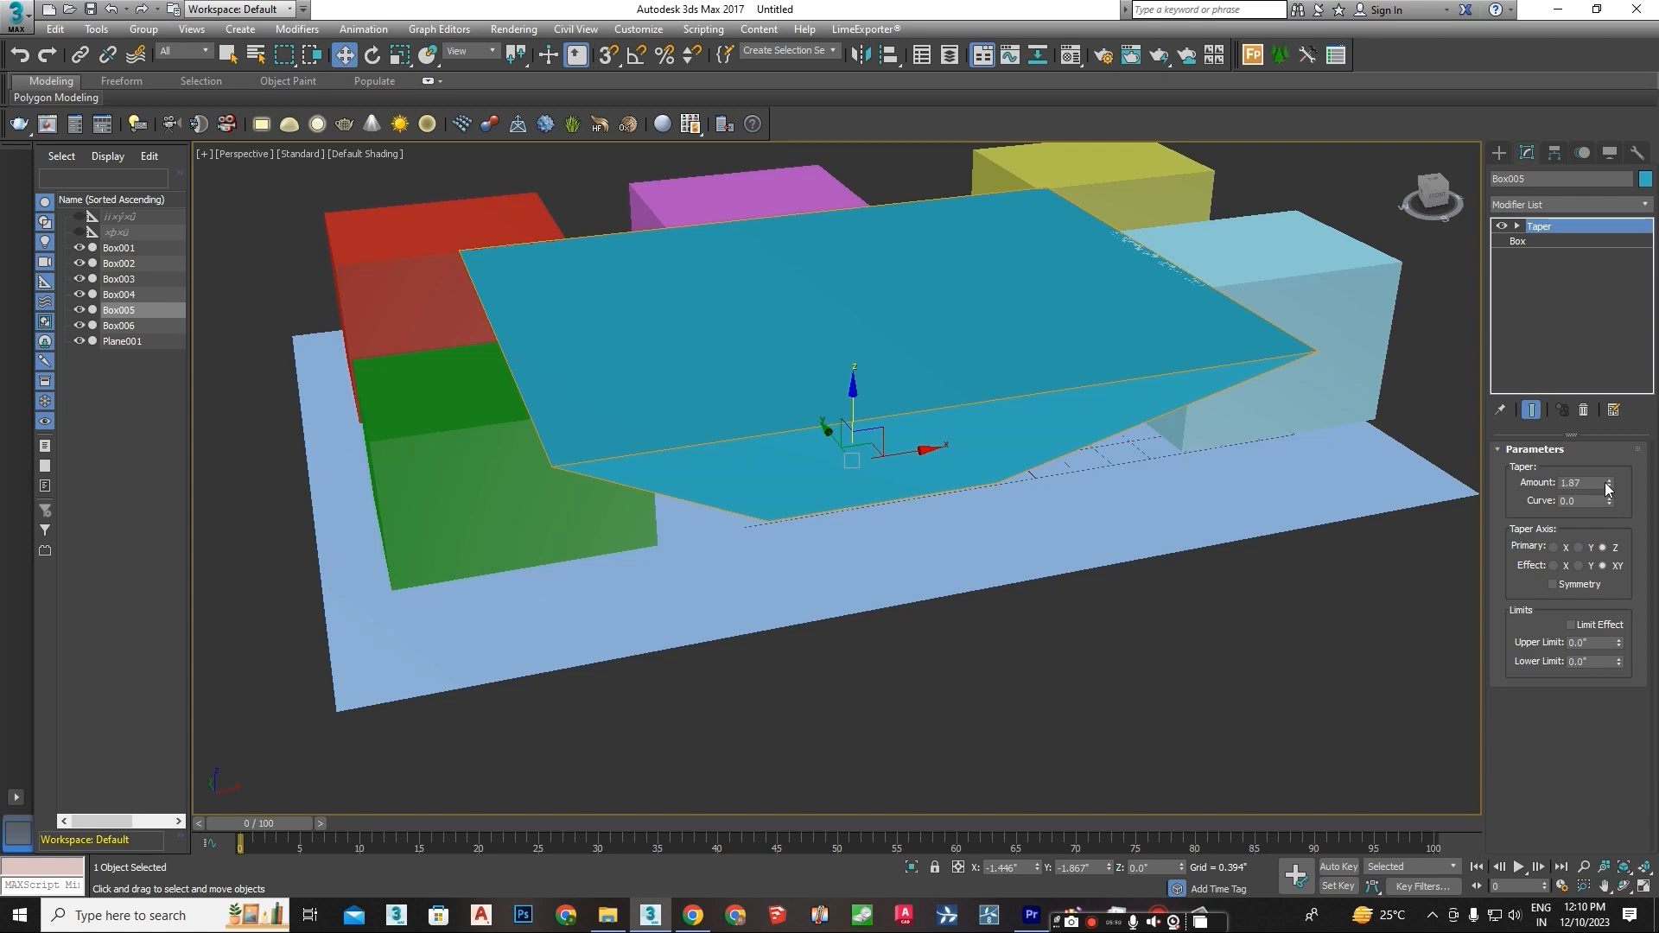
drag(1610, 490, 1599, 581)
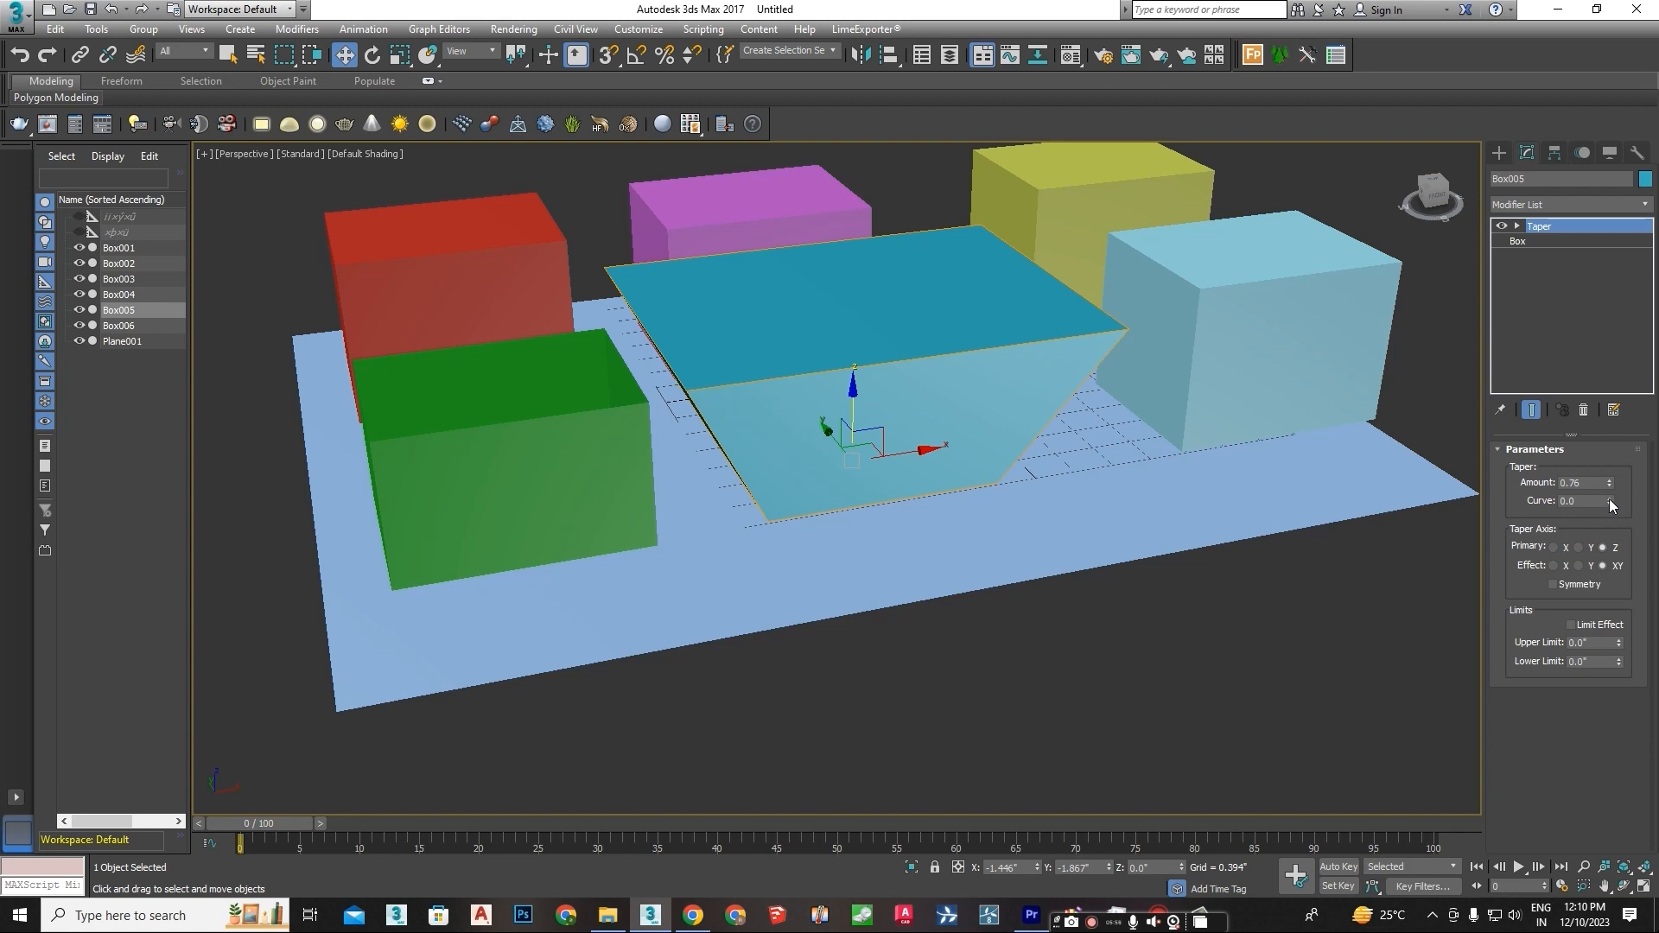
drag(1605, 477, 1590, 290)
drag(1592, 263, 1569, 875)
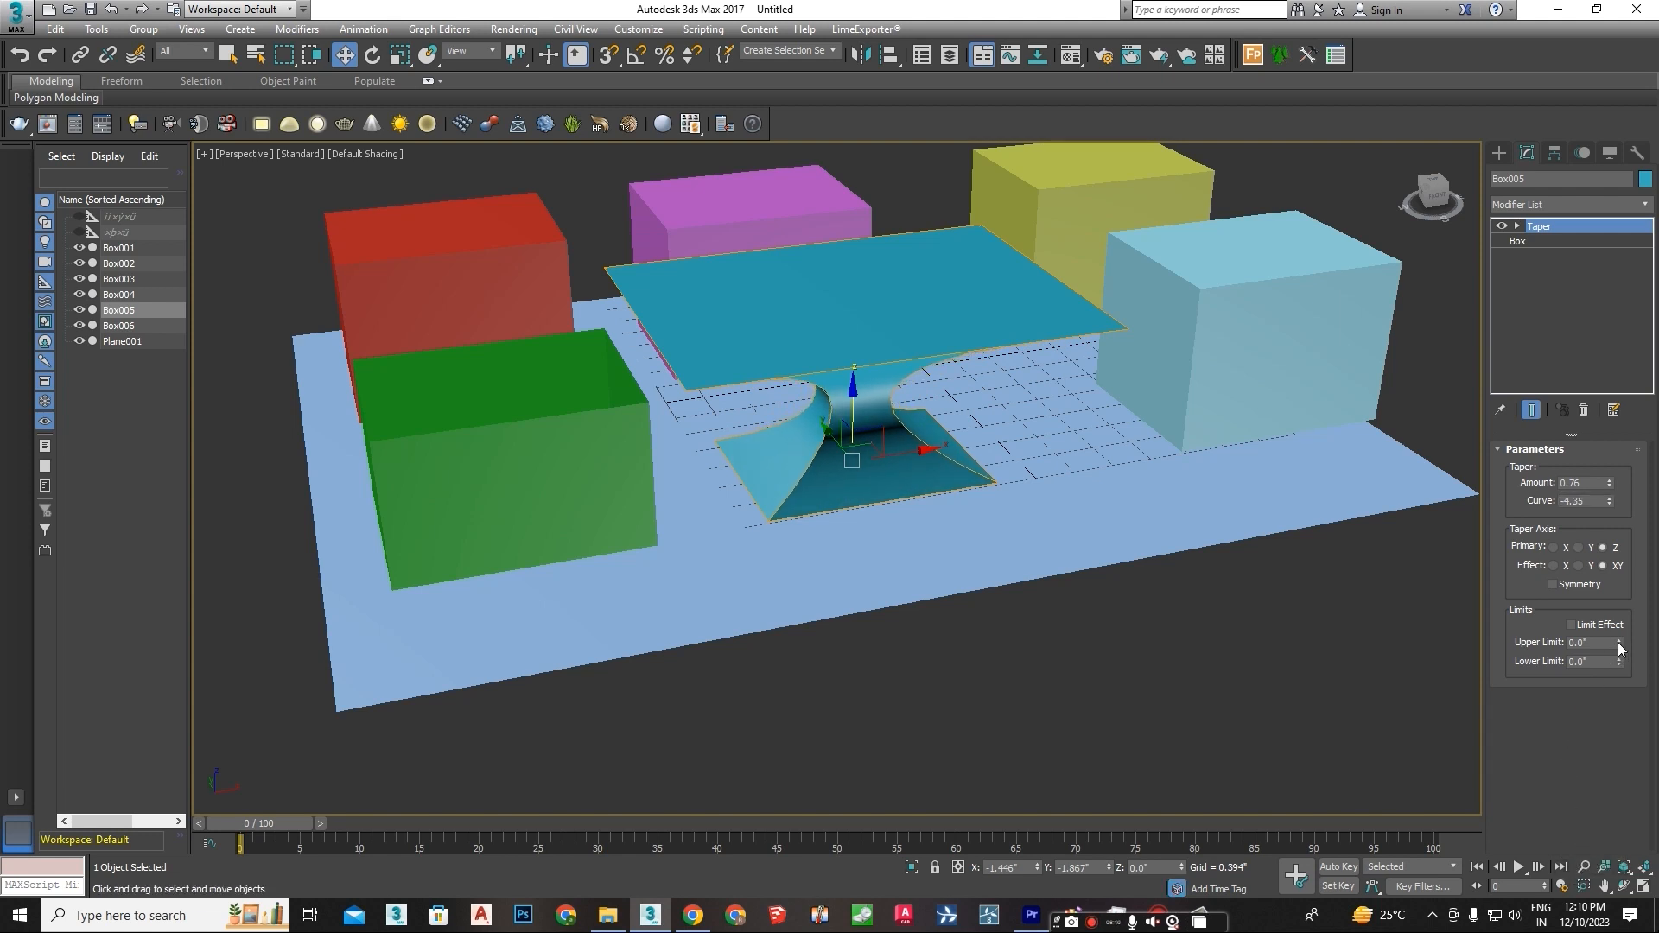
Turn on the taper's Limit Effect with upper limit 0.256" and lower limit 0.159", and set the amount to -1.8 and curve to -3.62
drag(1621, 644, 1610, 635)
click(1571, 624)
drag(1617, 646, 1542, 825)
drag(1537, 881, 1564, 81)
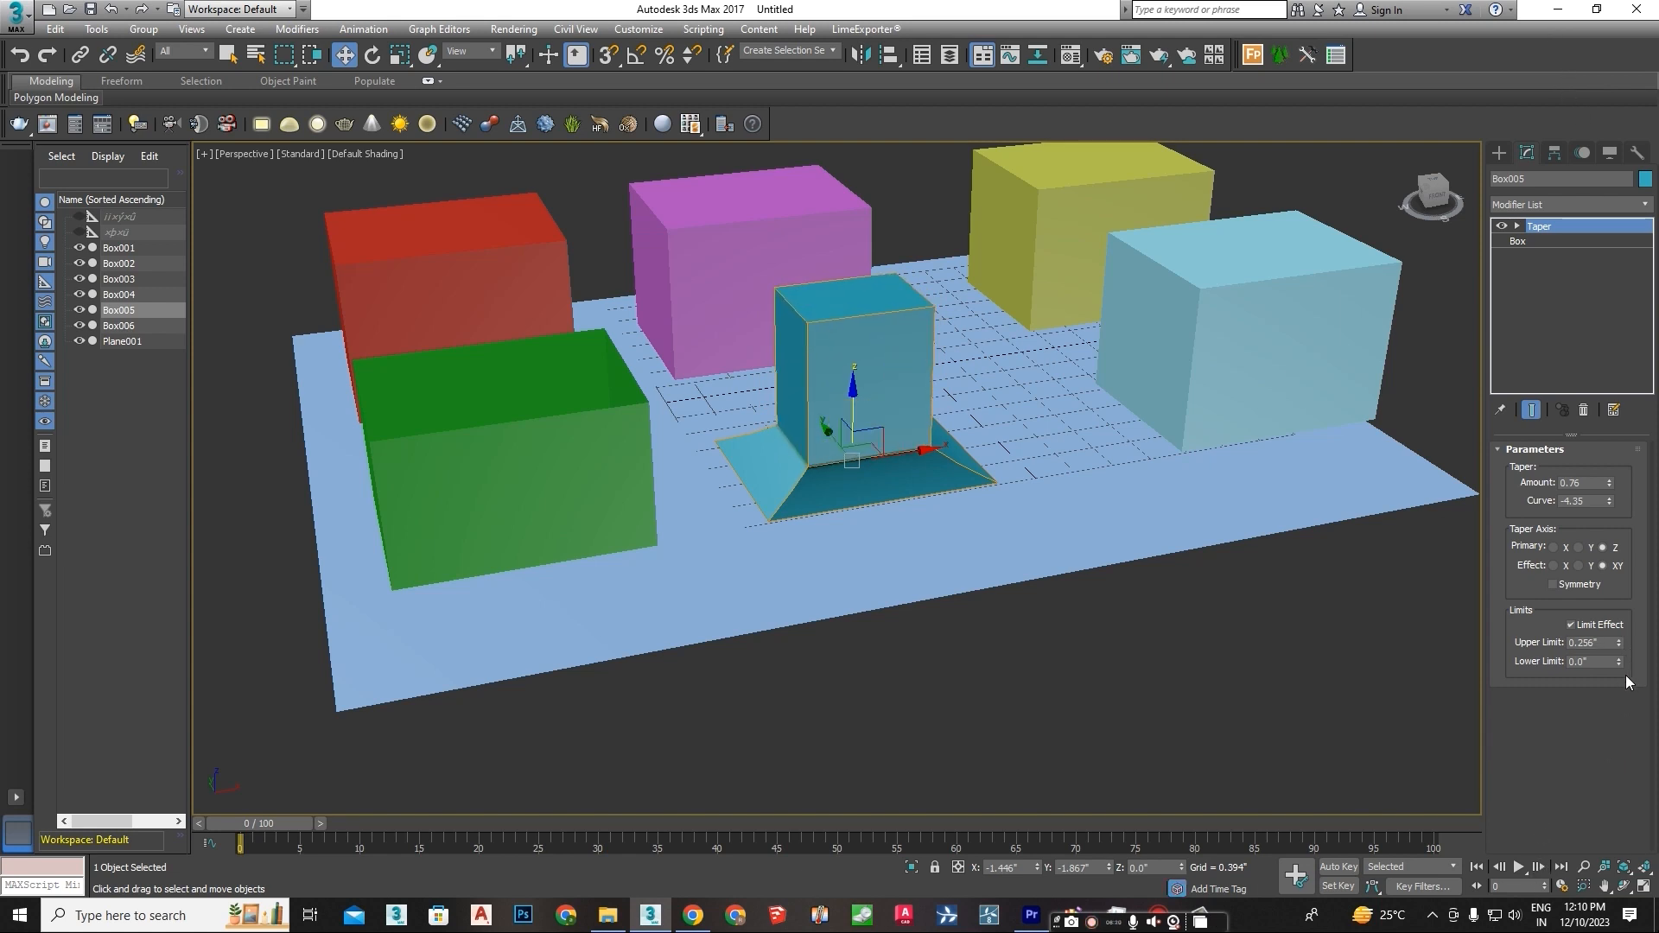
drag(1624, 716, 1644, 835)
drag(1621, 597, 1601, 522)
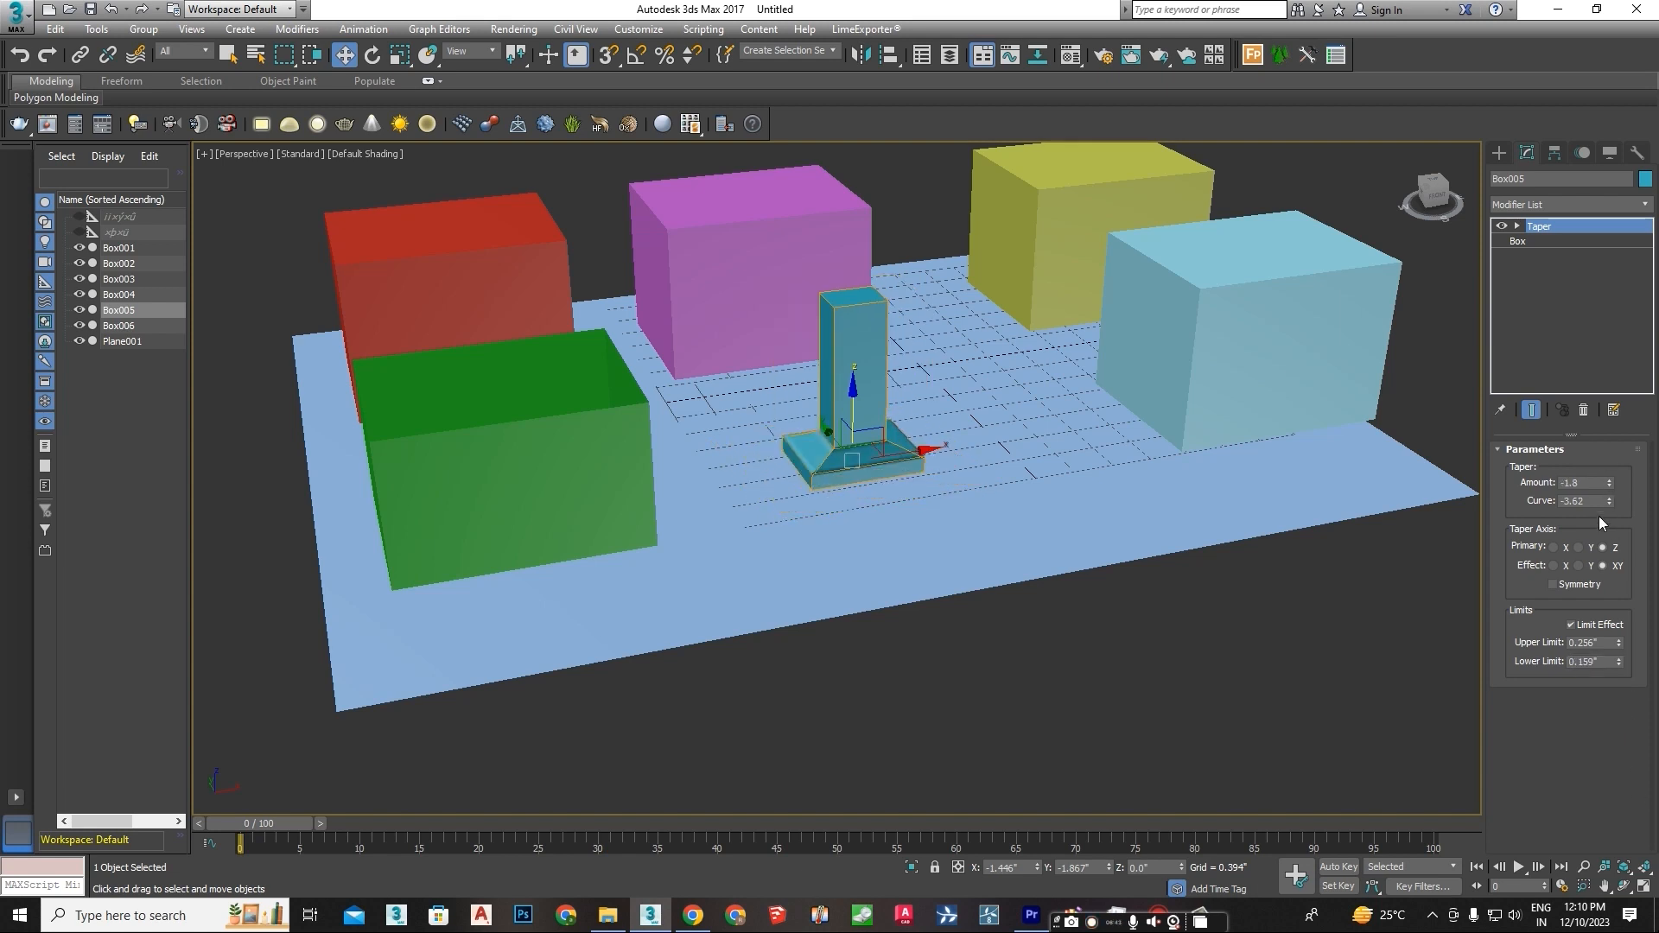
Try X and Y as the taper's primary axis and another effect axis, restoring Z and XY
click(1563, 548)
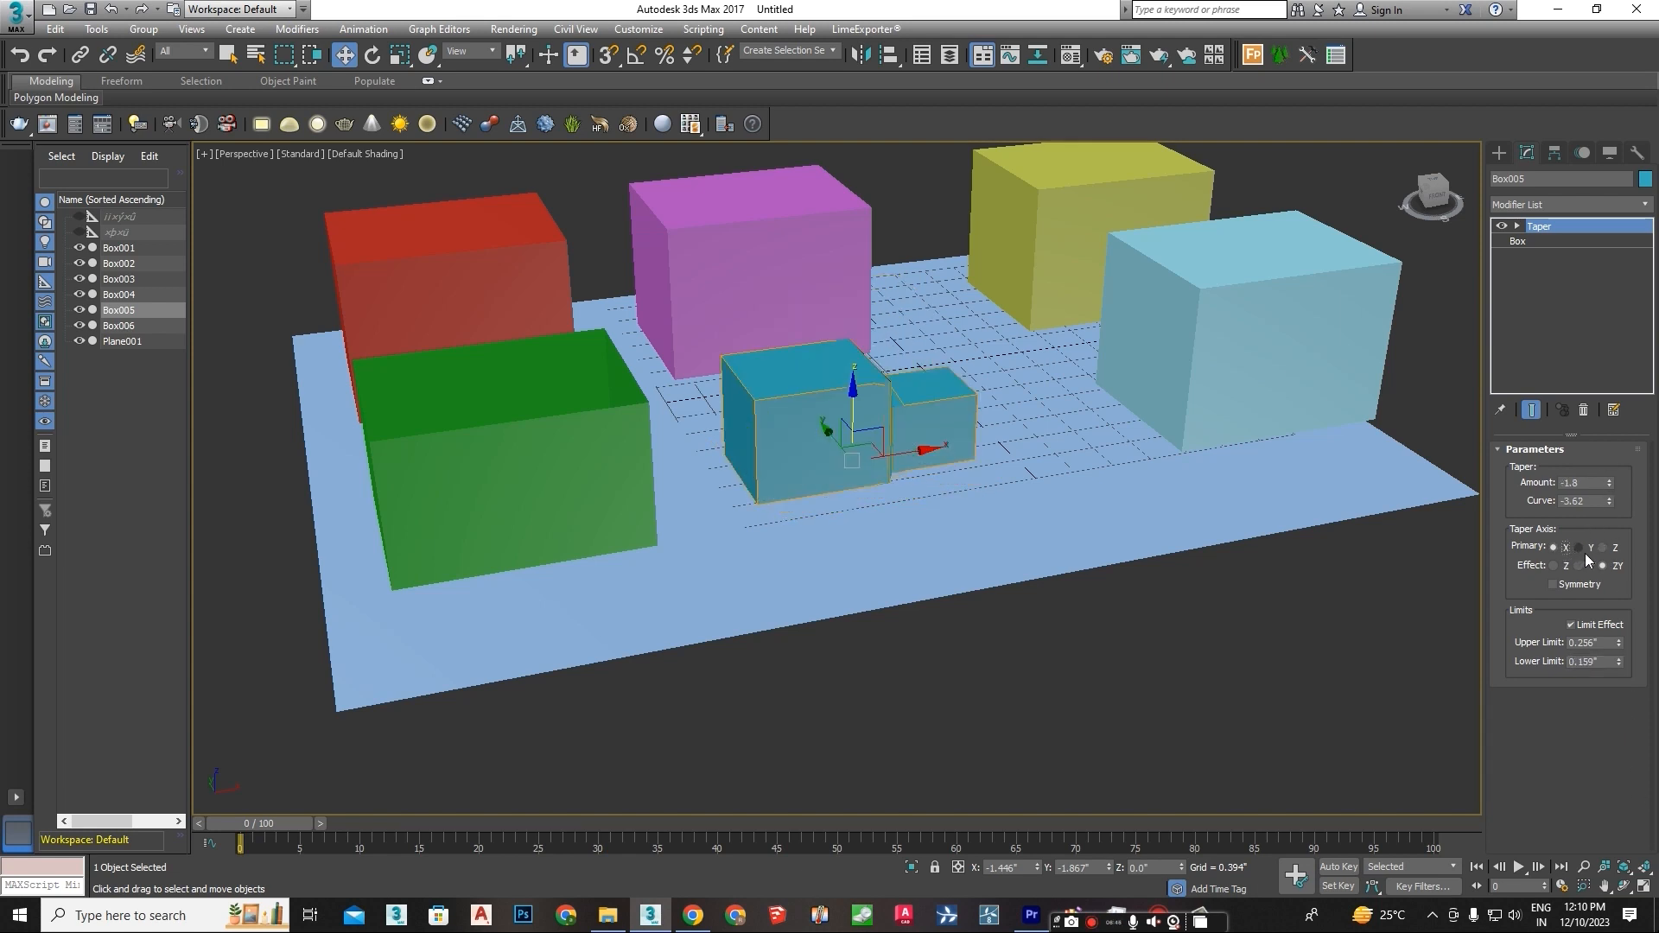
click(1578, 548)
click(1615, 549)
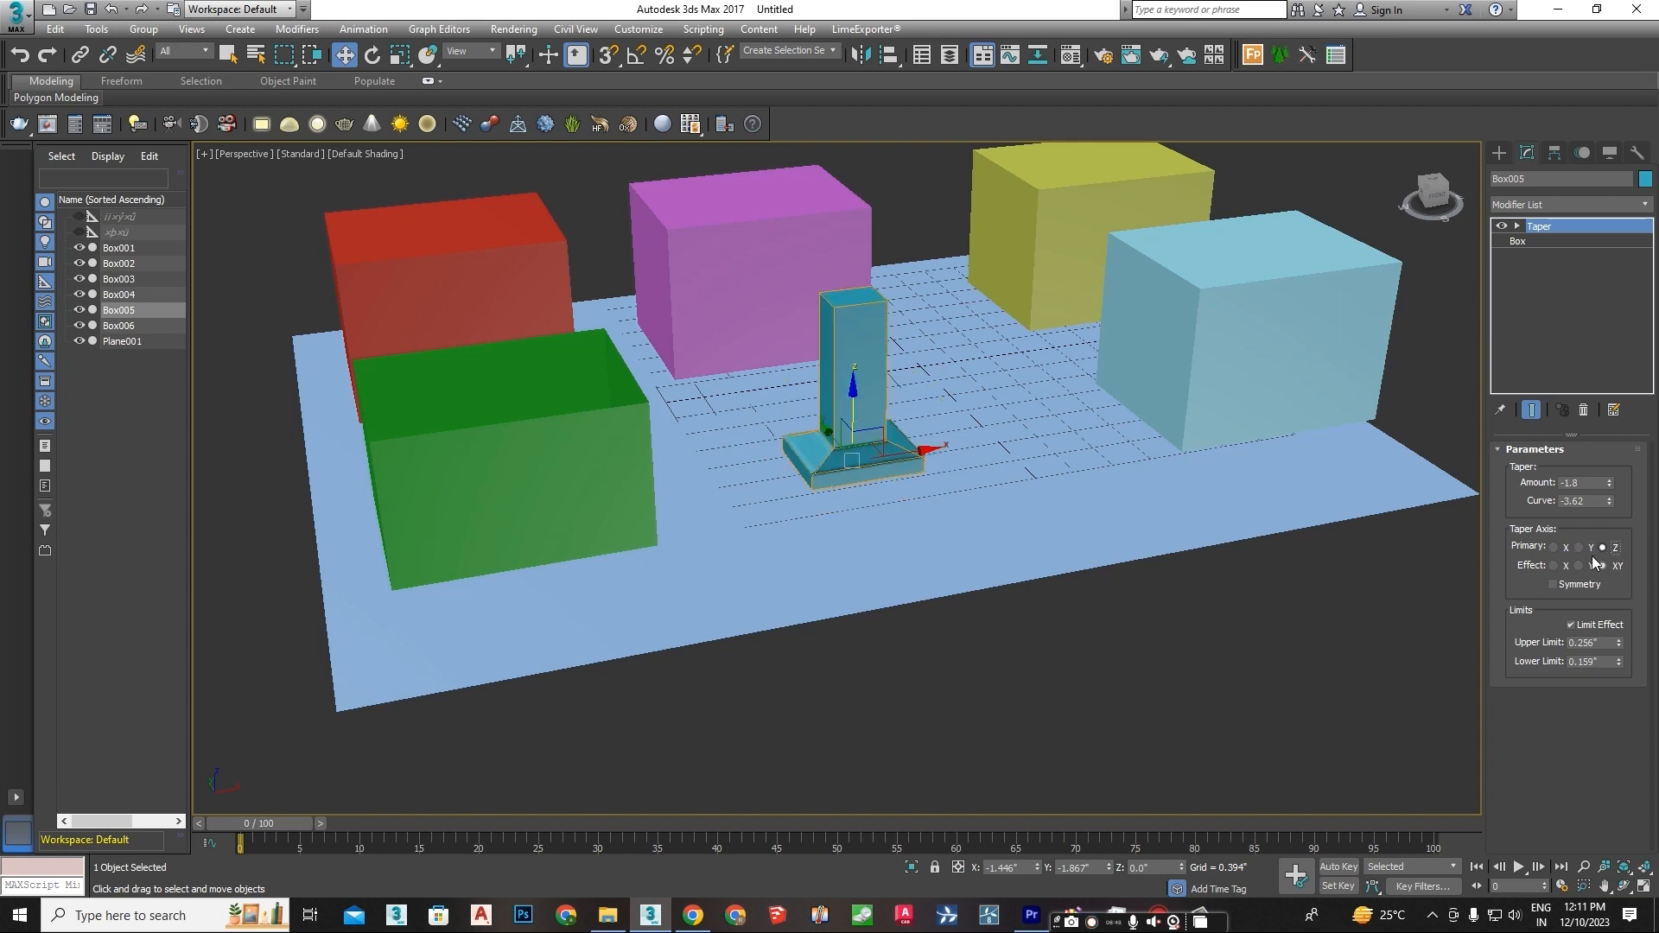
click(1593, 567)
click(1603, 567)
Select the light cyan box and apply a modifier whose name starts with M
click(1149, 336)
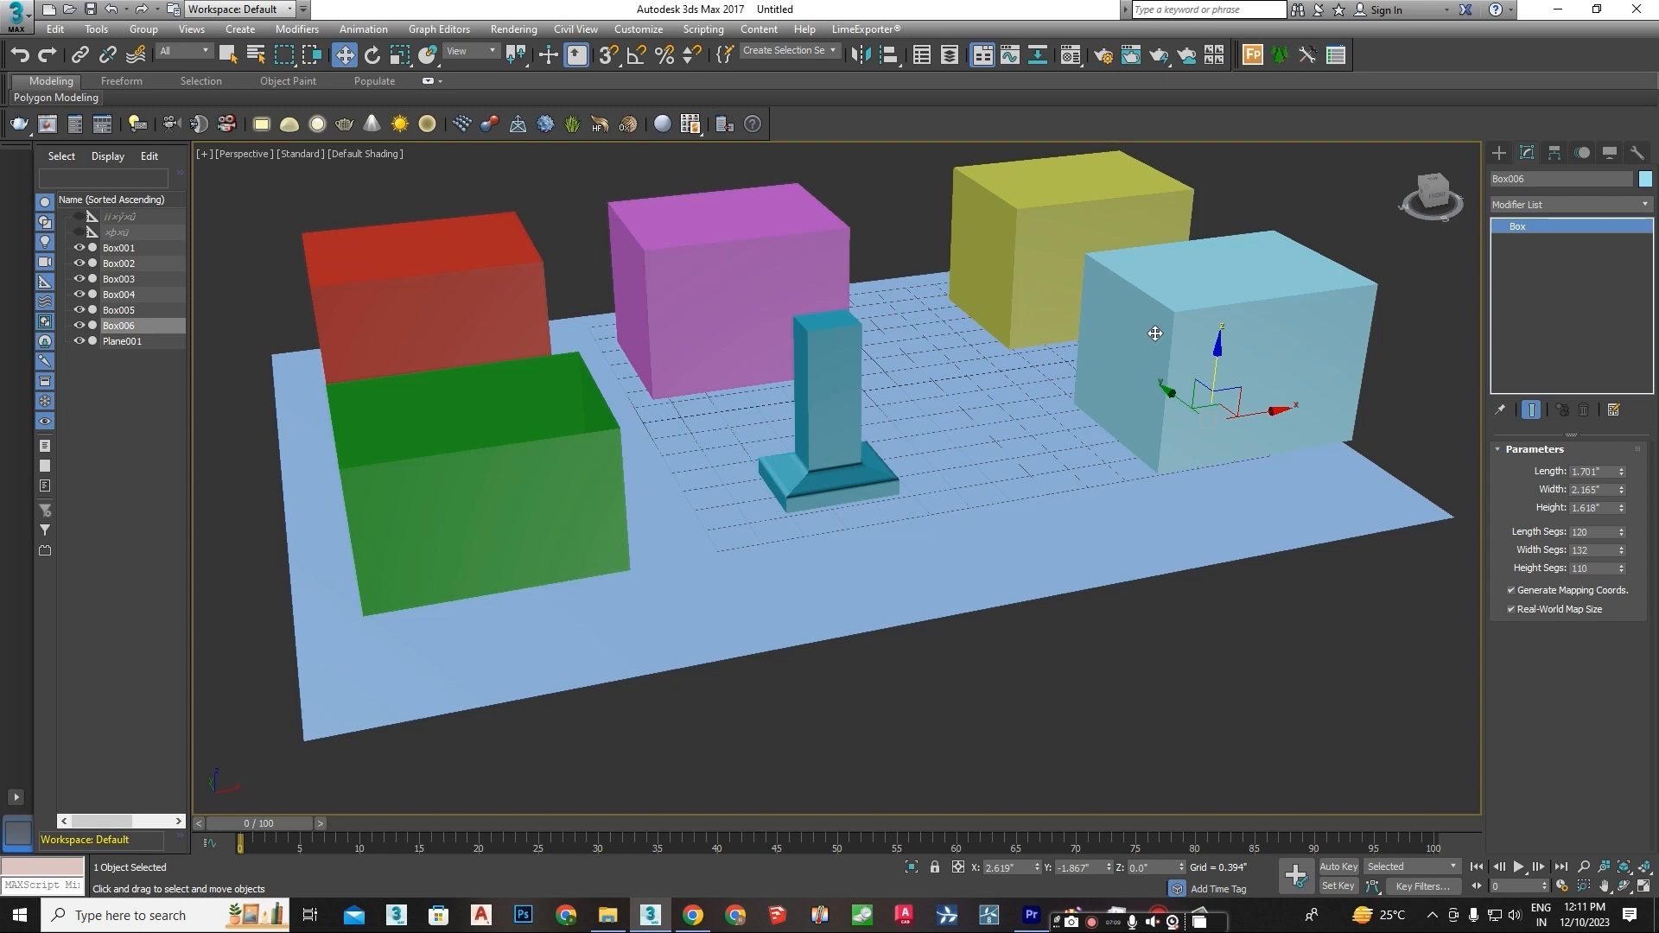
middle_drag(1476, 211, 896, 458)
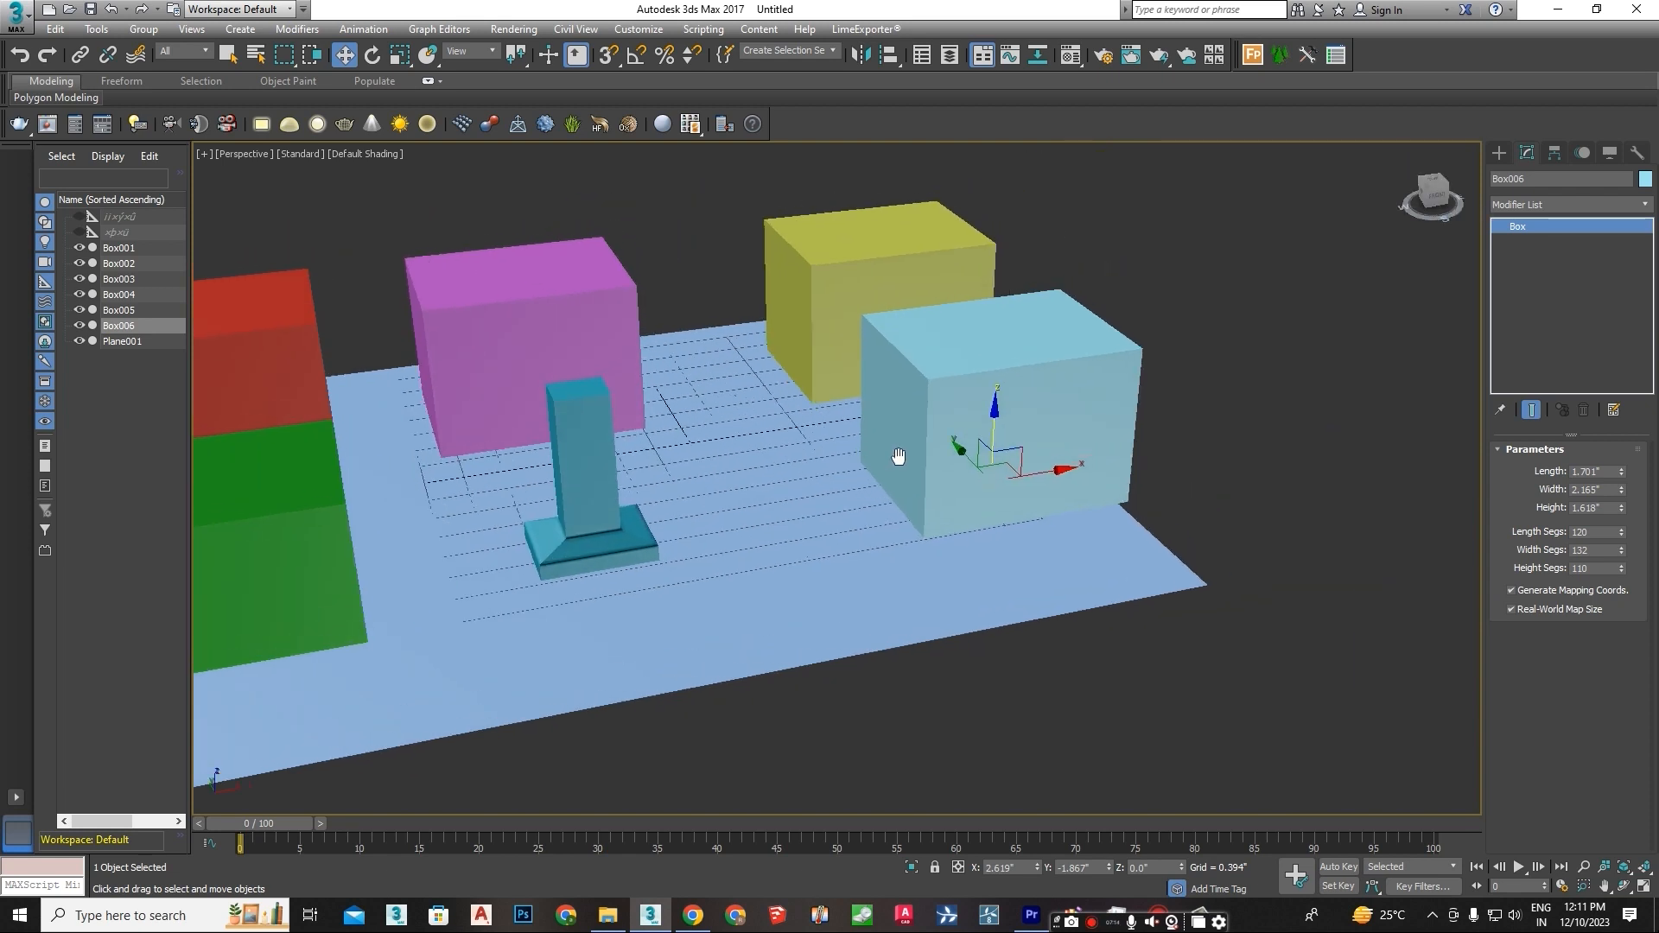
click(1578, 204)
key(m)
key(Return)
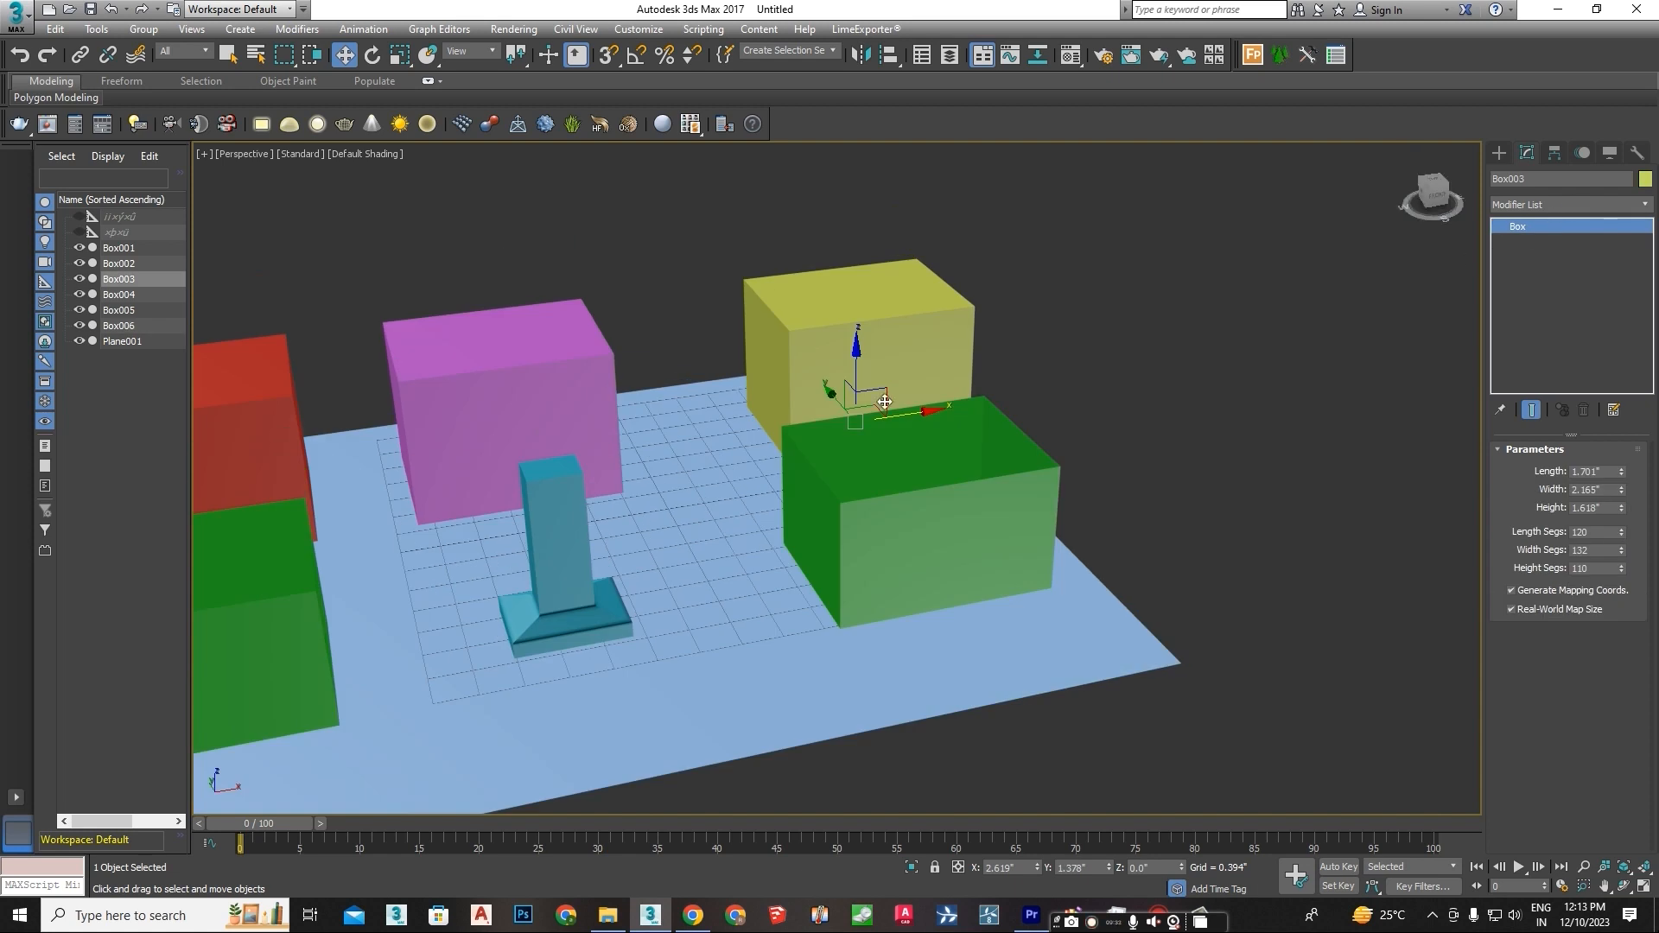
Apply a Symmetry modifier to the tapered teal box and set its mirror axis to Y
click(517, 536)
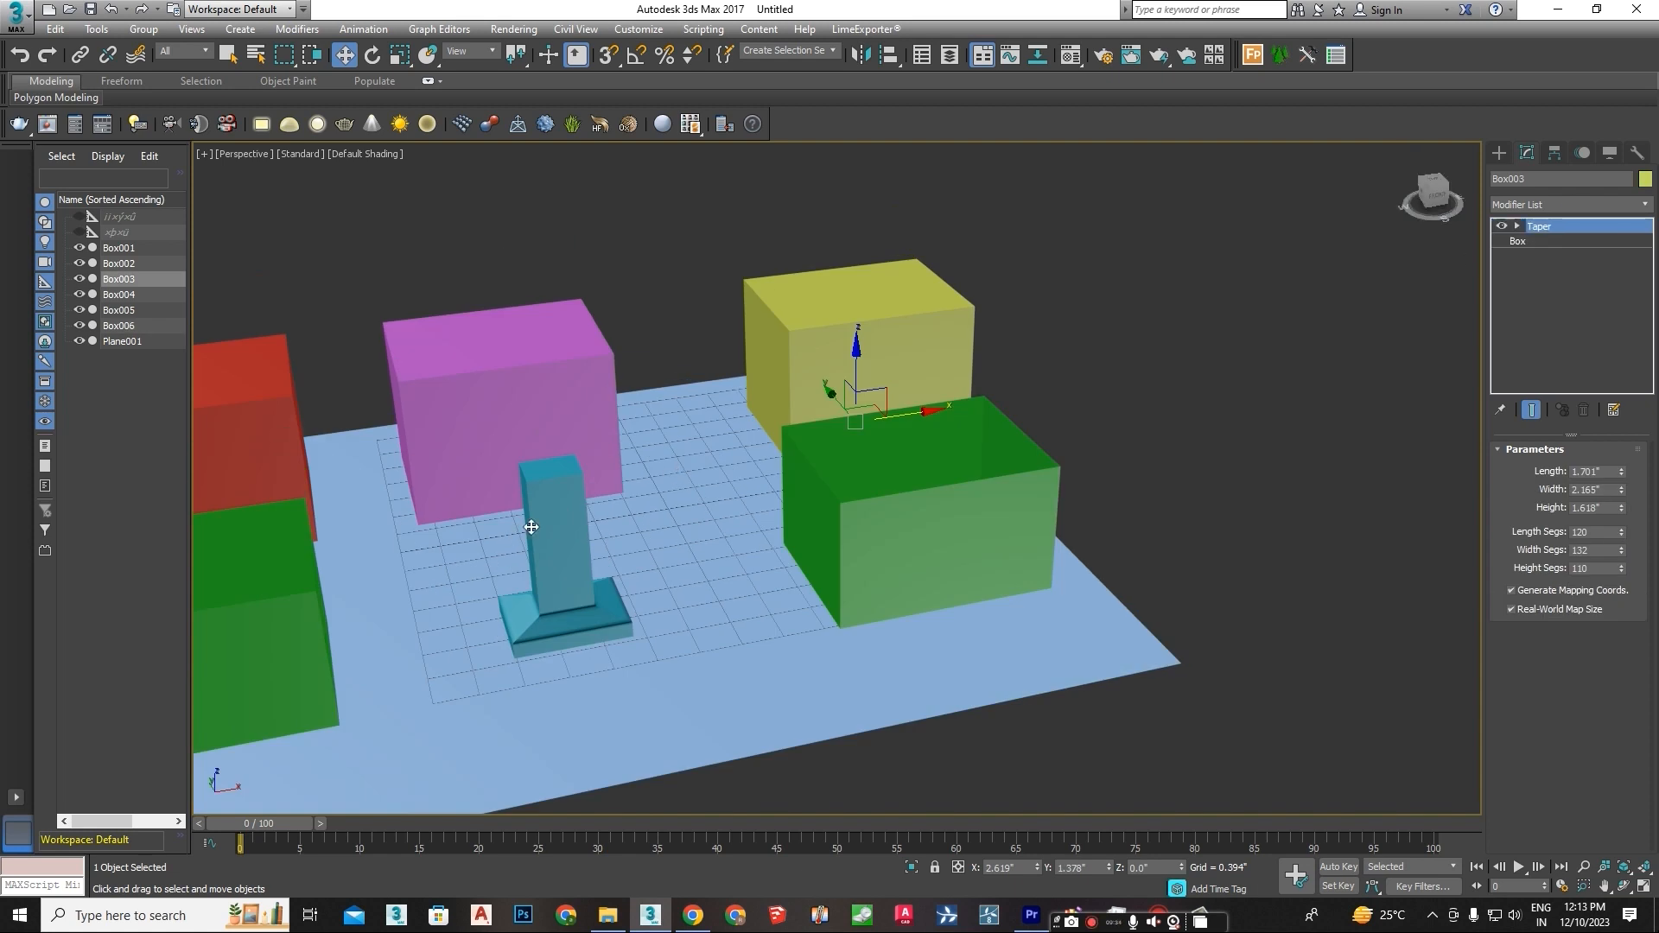
click(1559, 210)
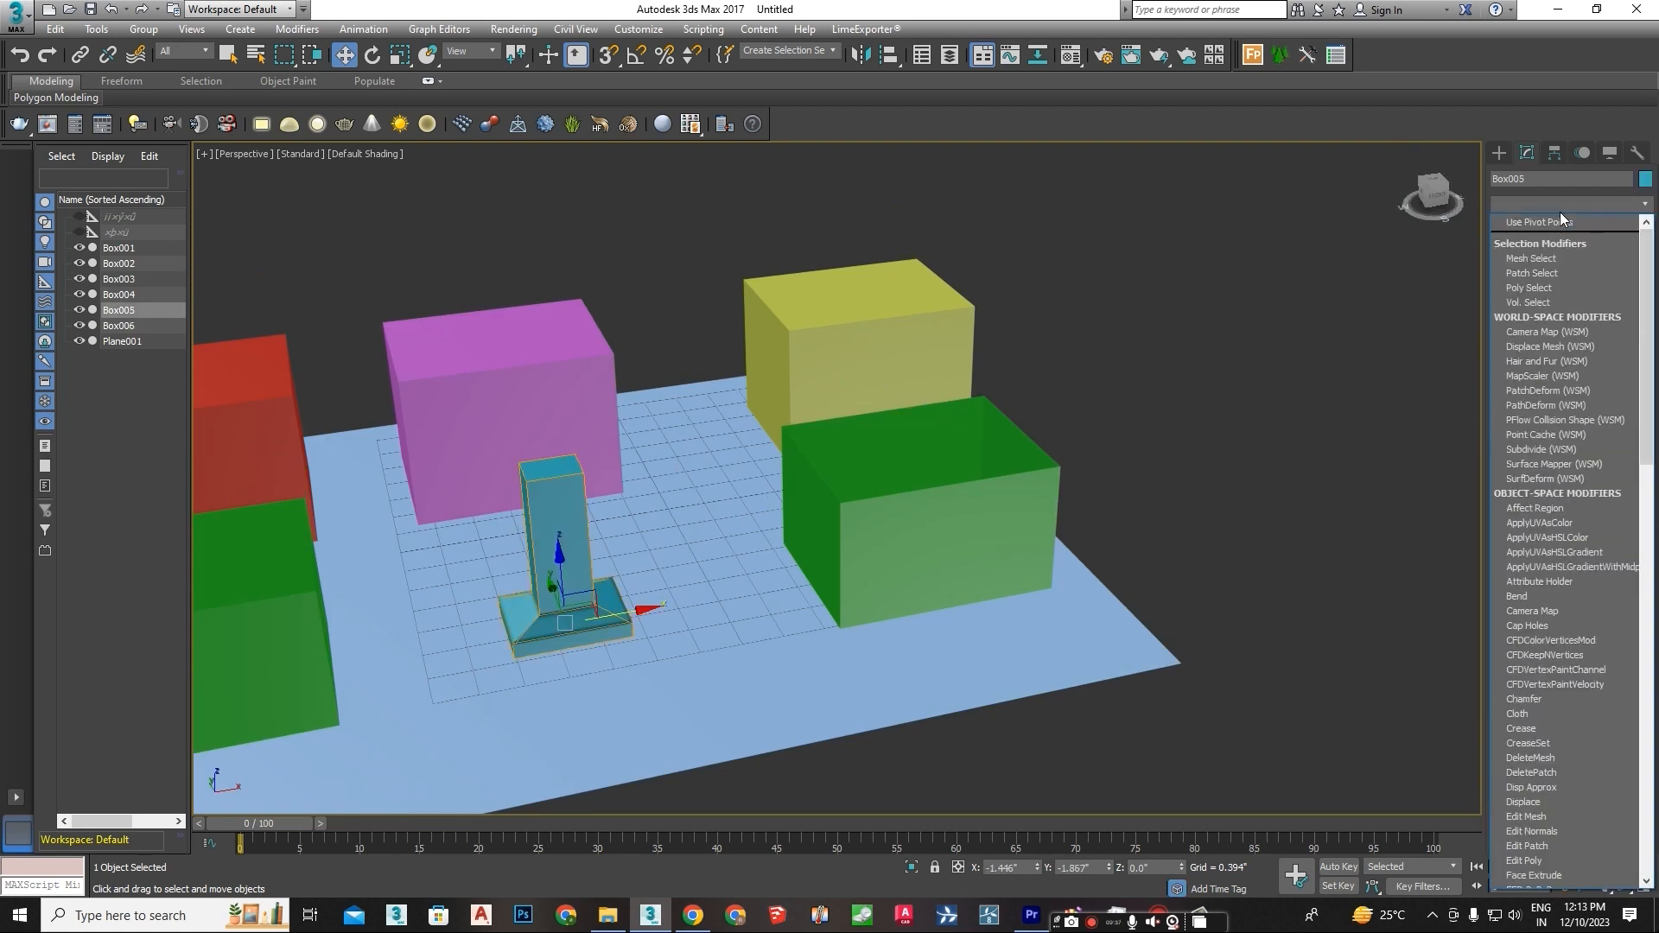
text(sy)
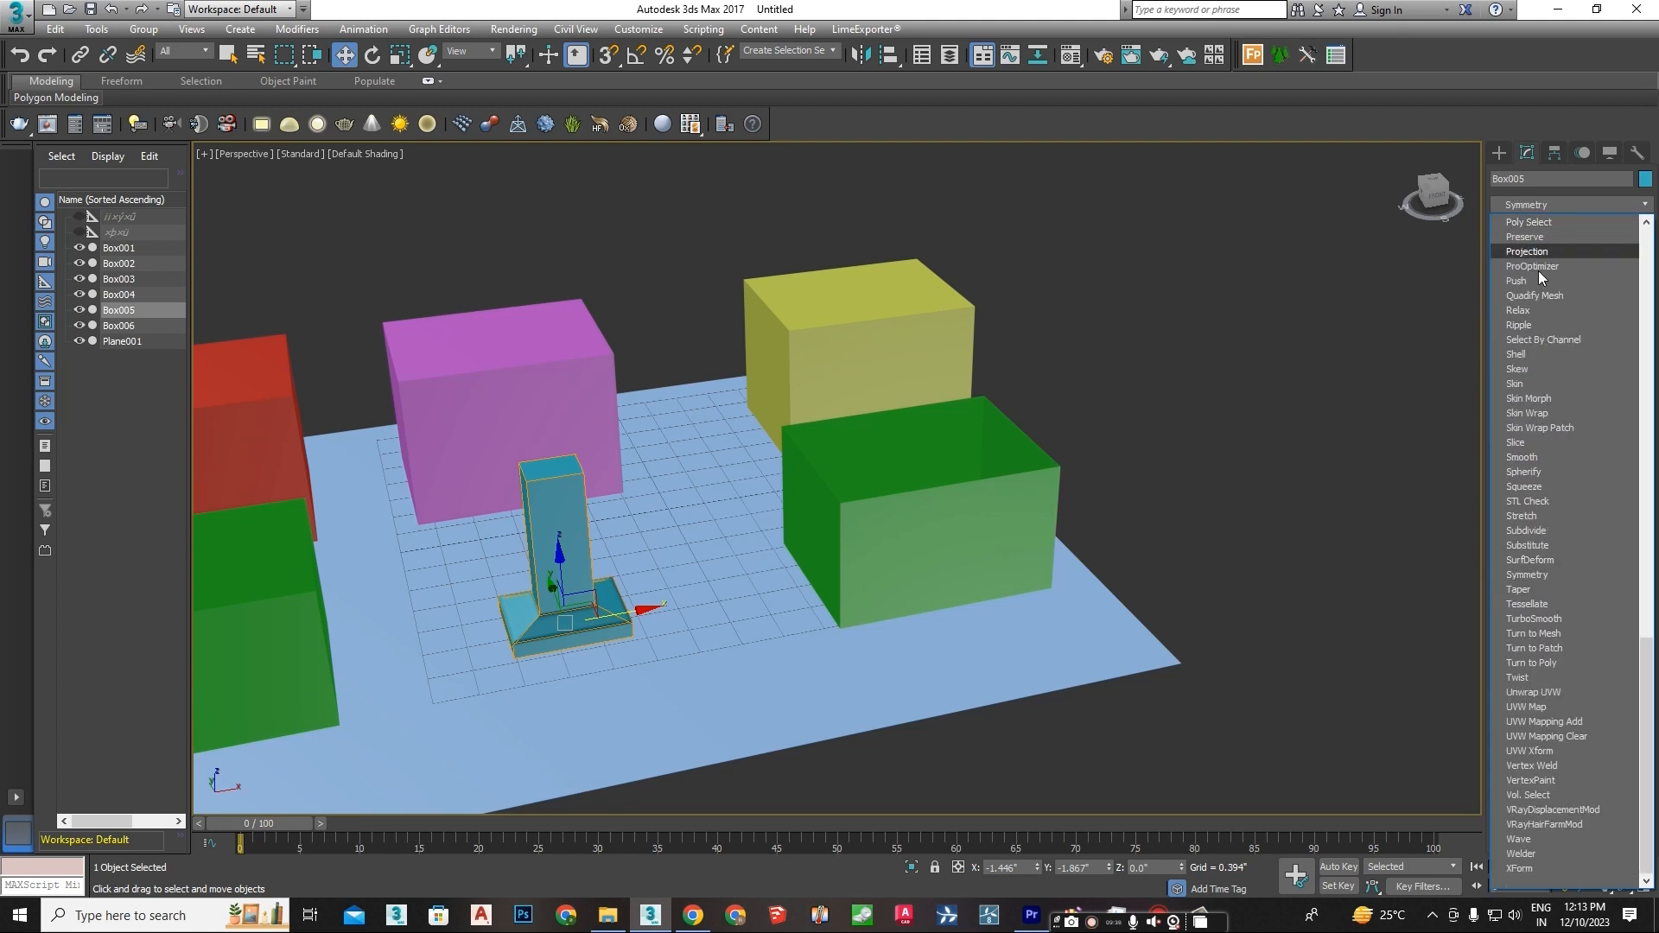
click(1546, 574)
click(1558, 483)
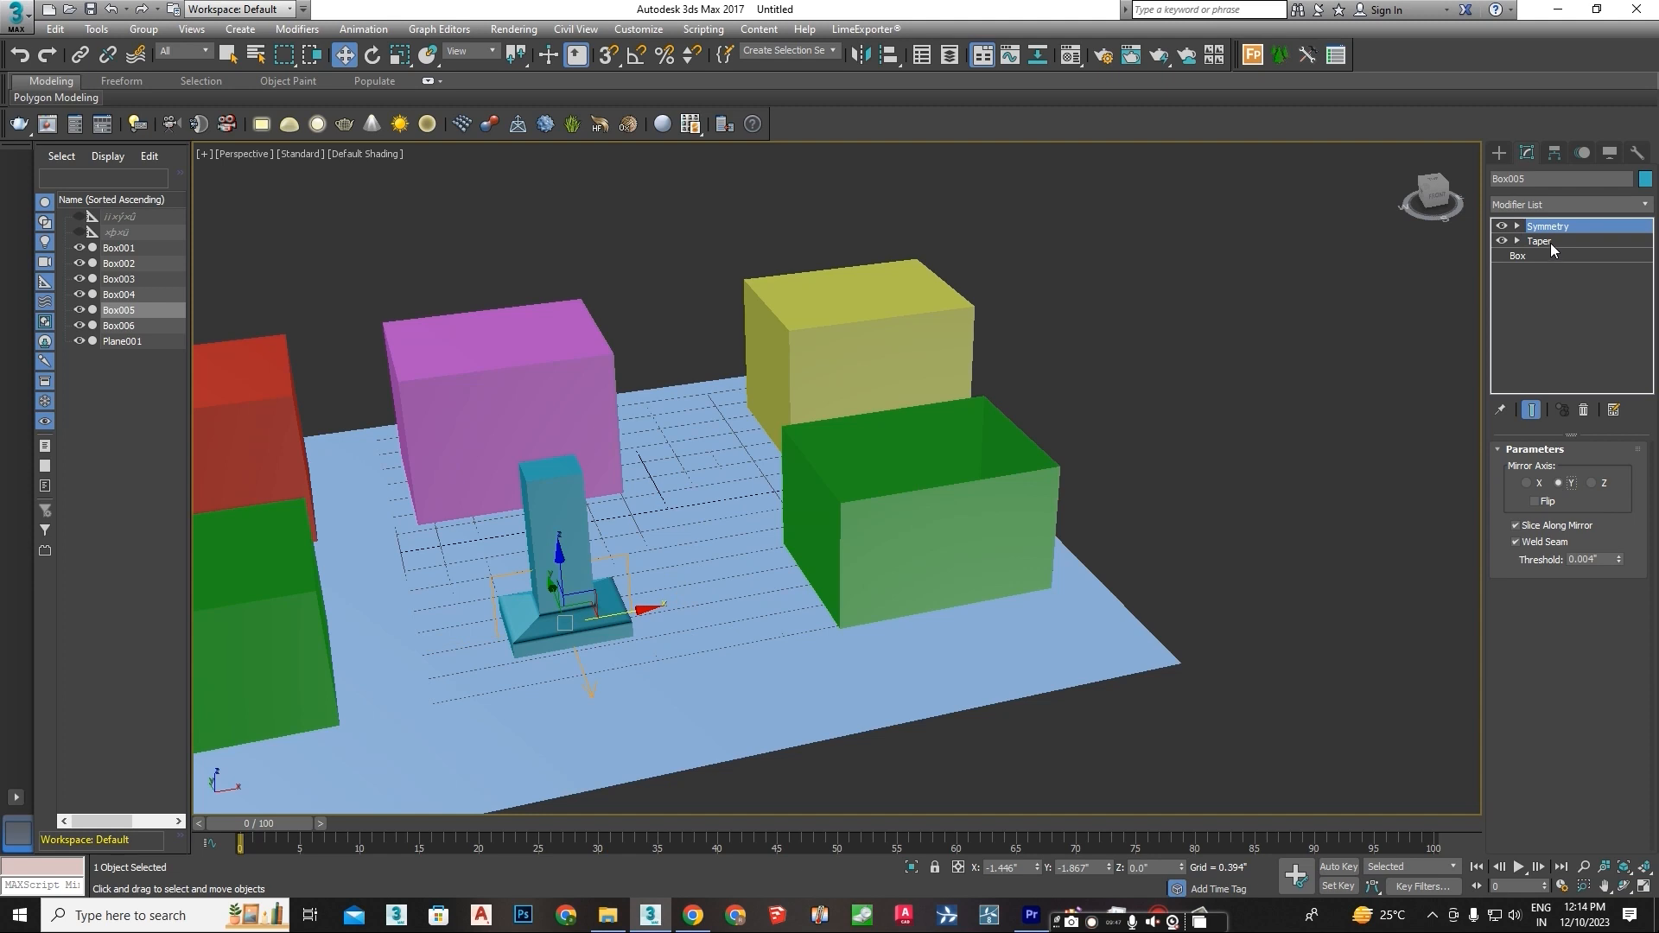
Try Z as the symmetry's mirror axis, restore Y, and toggle Flip
click(1518, 225)
click(1591, 483)
click(1558, 483)
click(1538, 501)
scroll(1027, 487, down, 10)
Create a plane about 4.46" long and 4.05" wide on the empty ground beside the large plane
click(1498, 152)
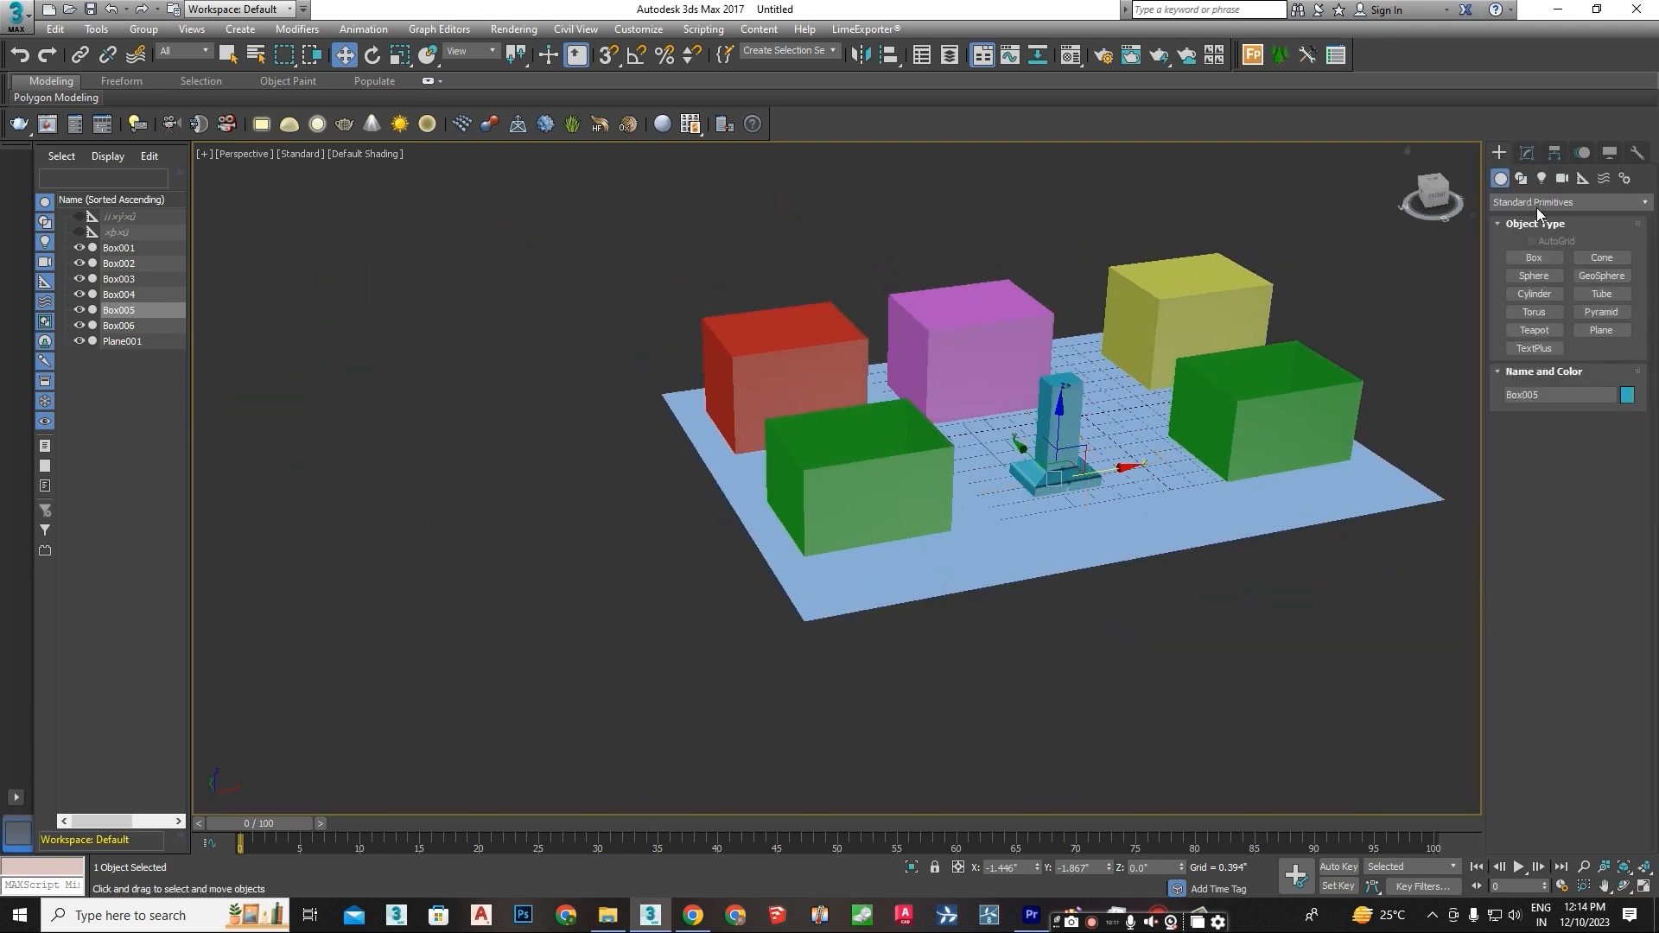
click(1523, 179)
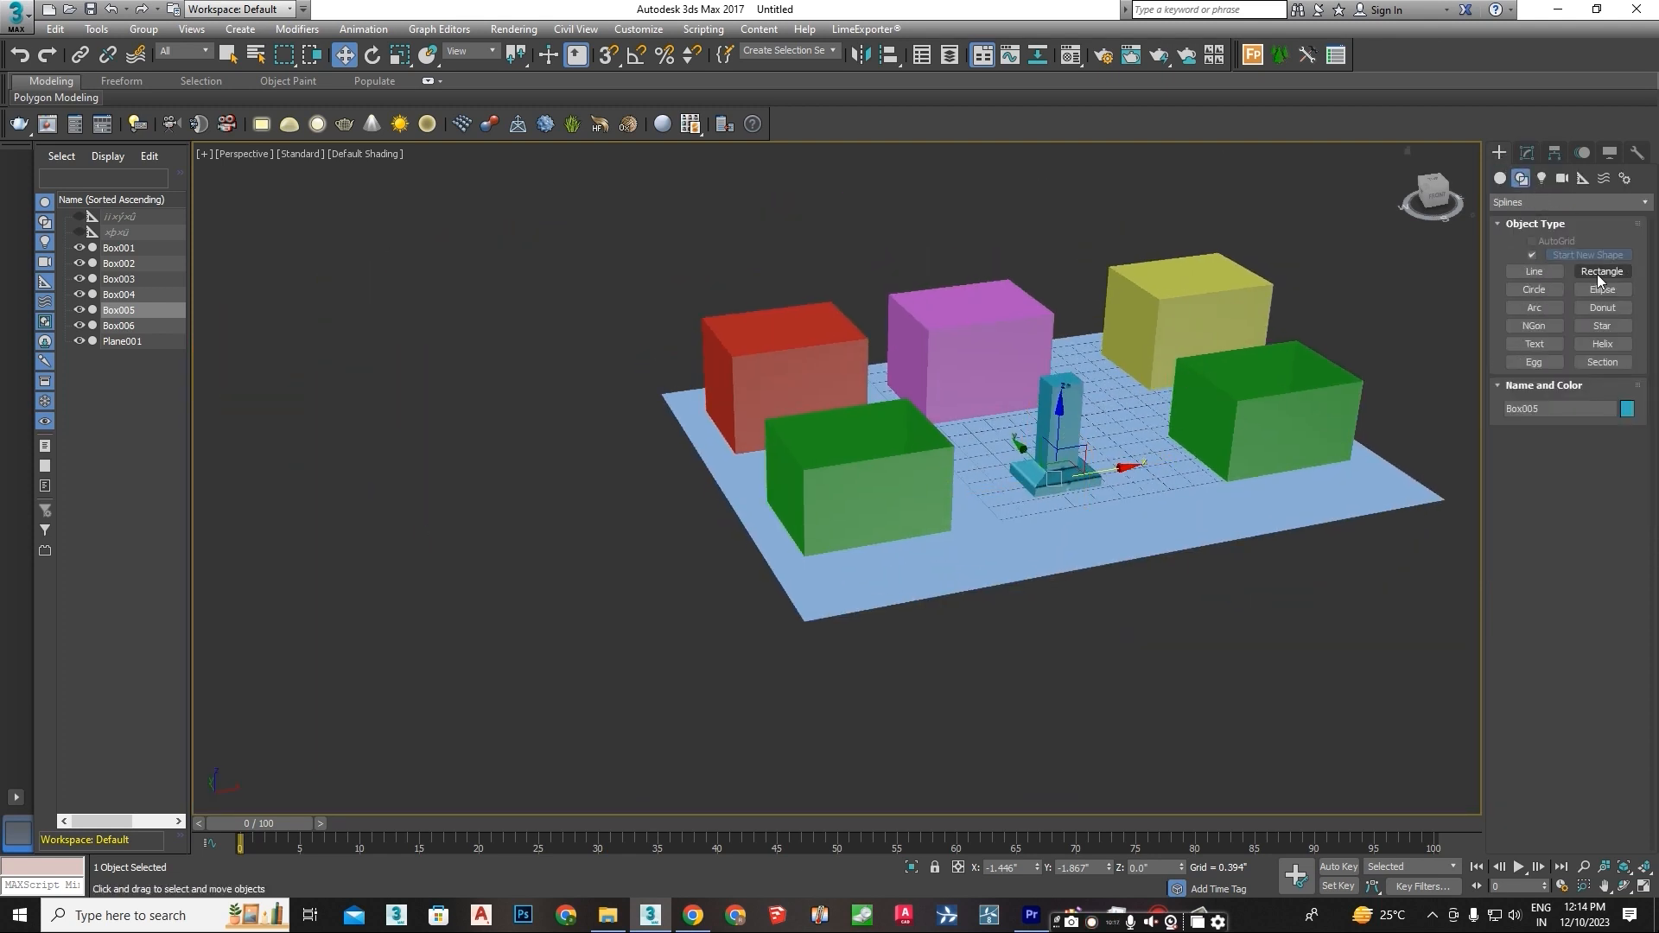
click(1500, 178)
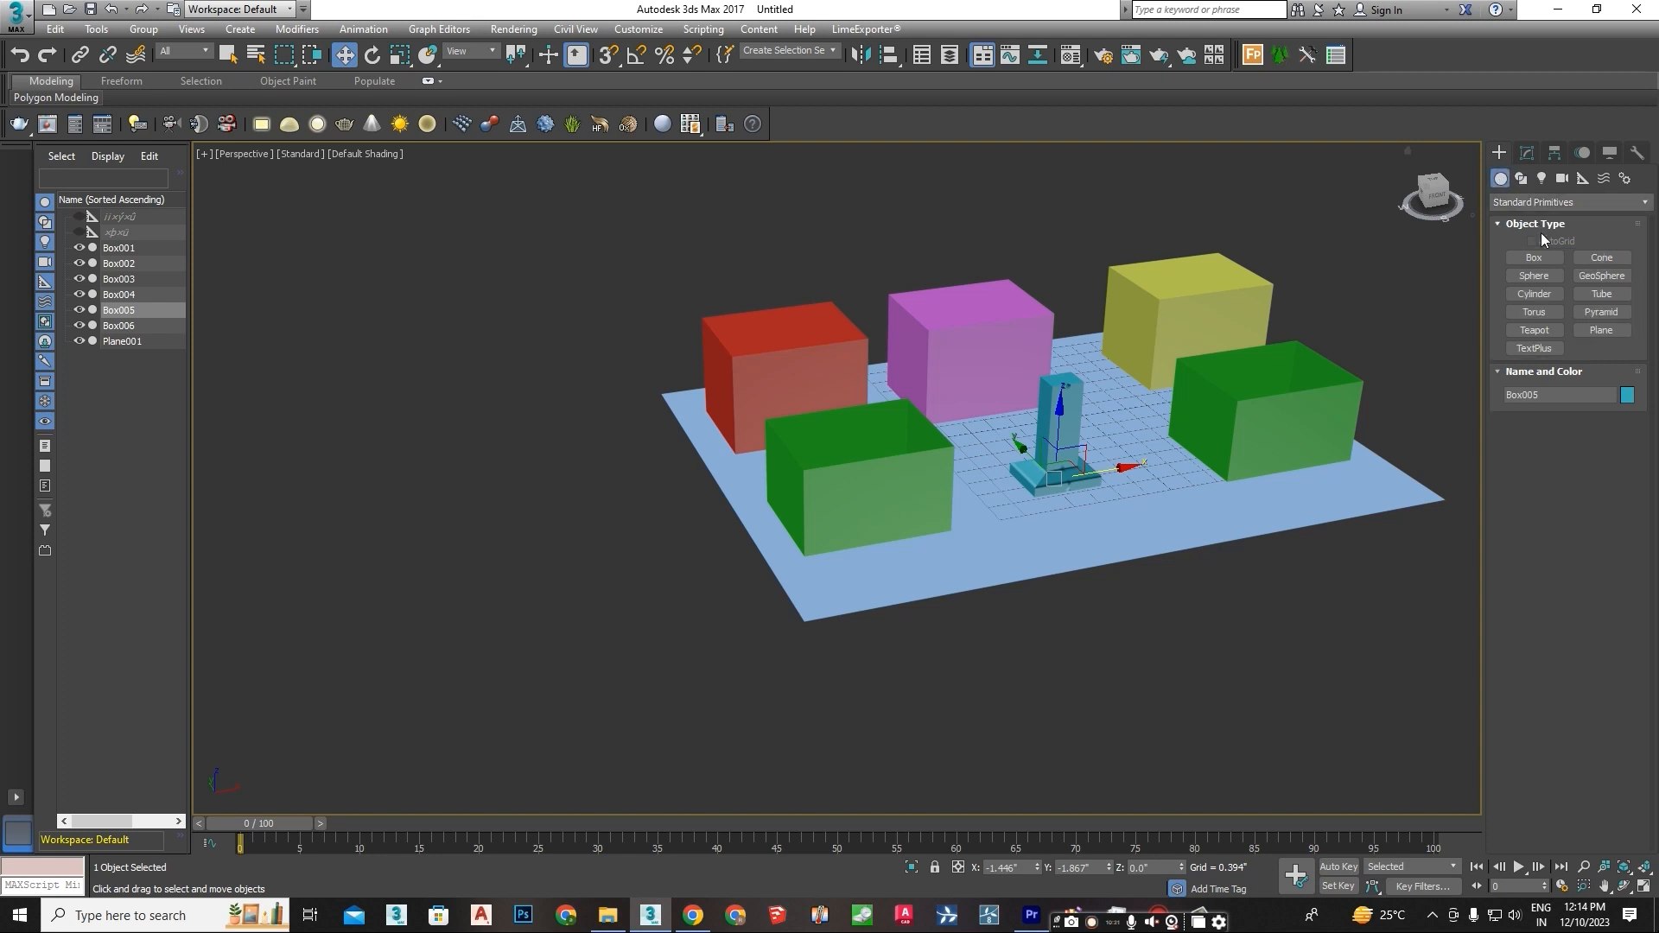
click(1599, 330)
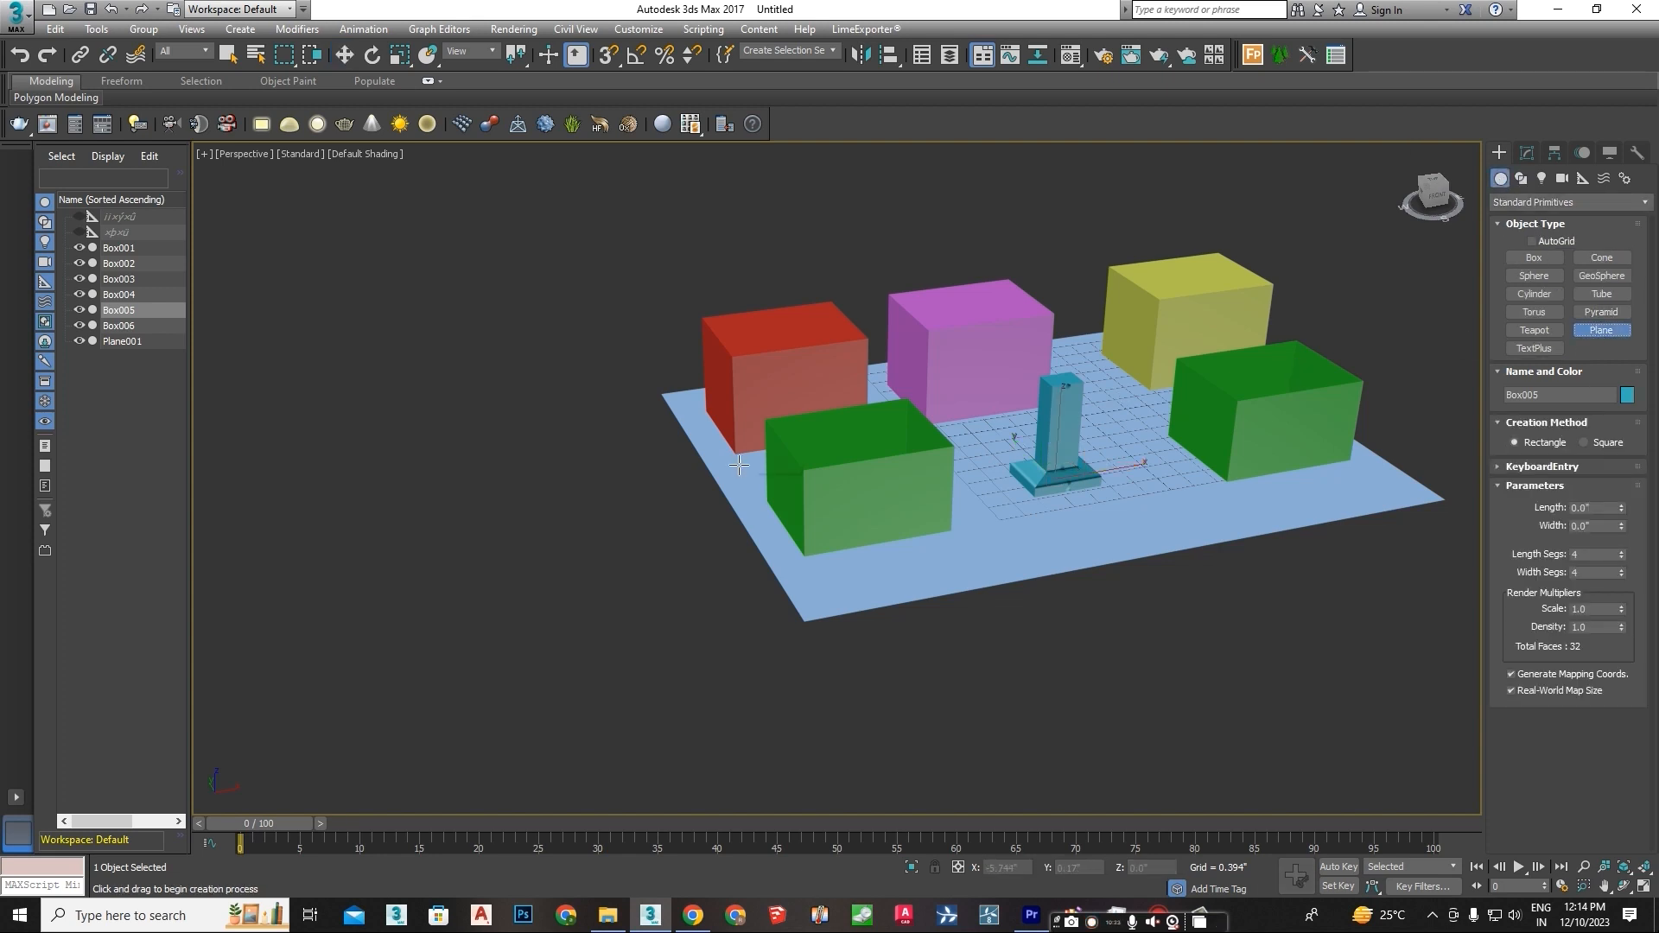
drag(620, 442, 381, 632)
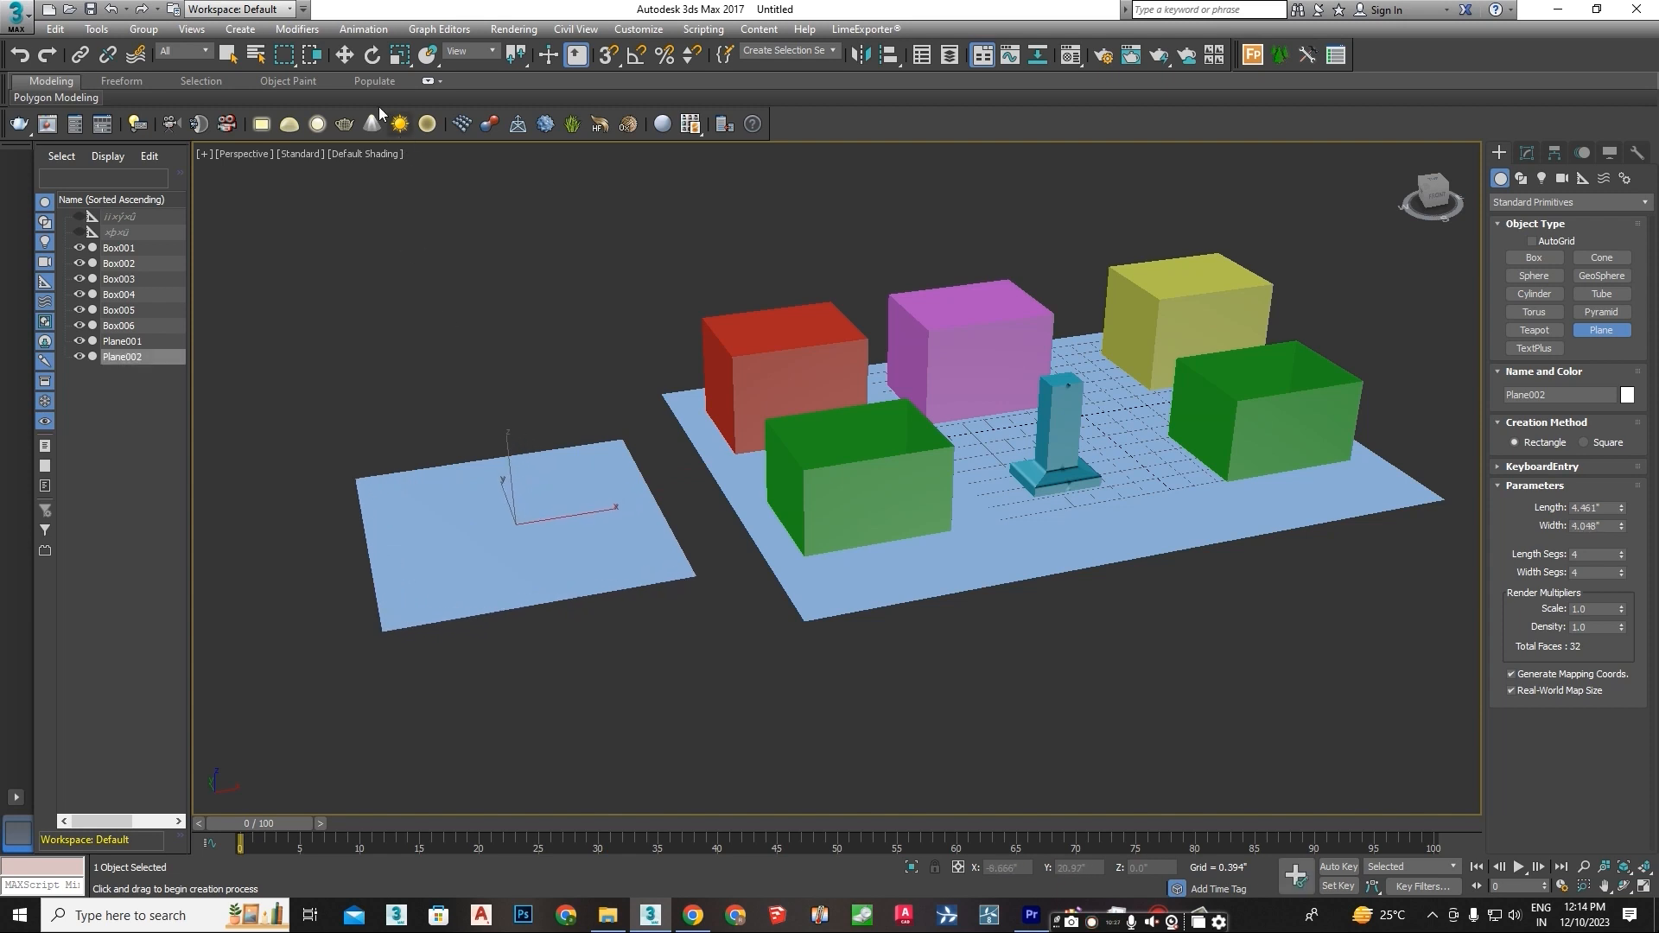
Clone the new plane along the Y axis as a single independent copy next to it
click(345, 54)
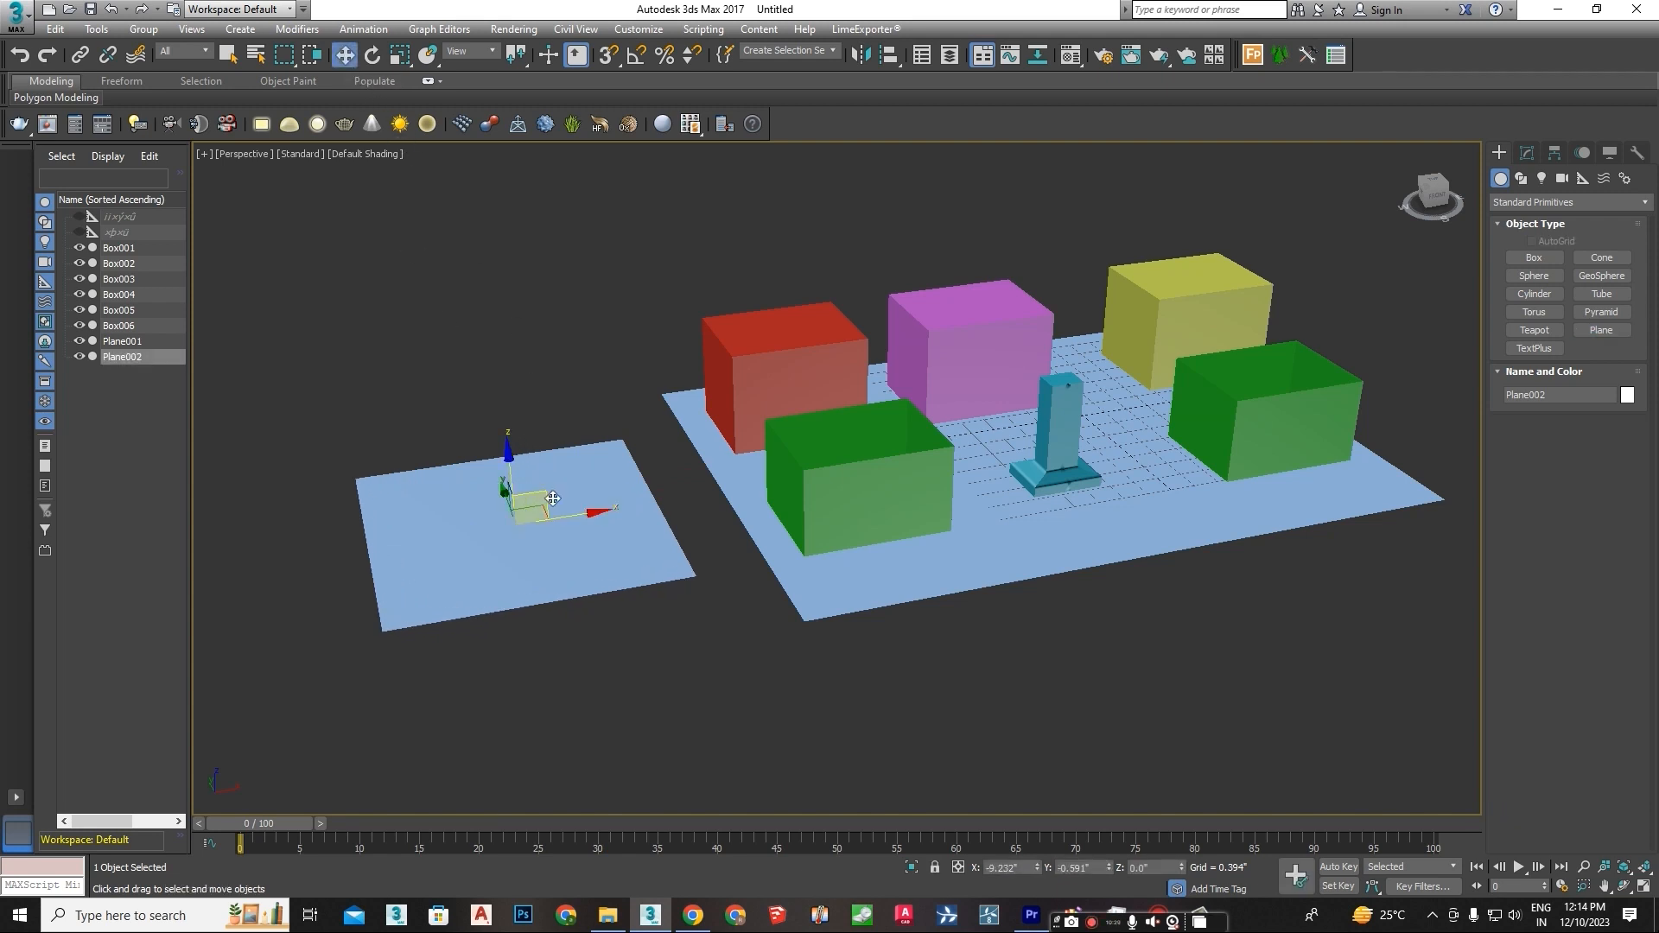
alt+middle_drag(588, 510, 640, 507)
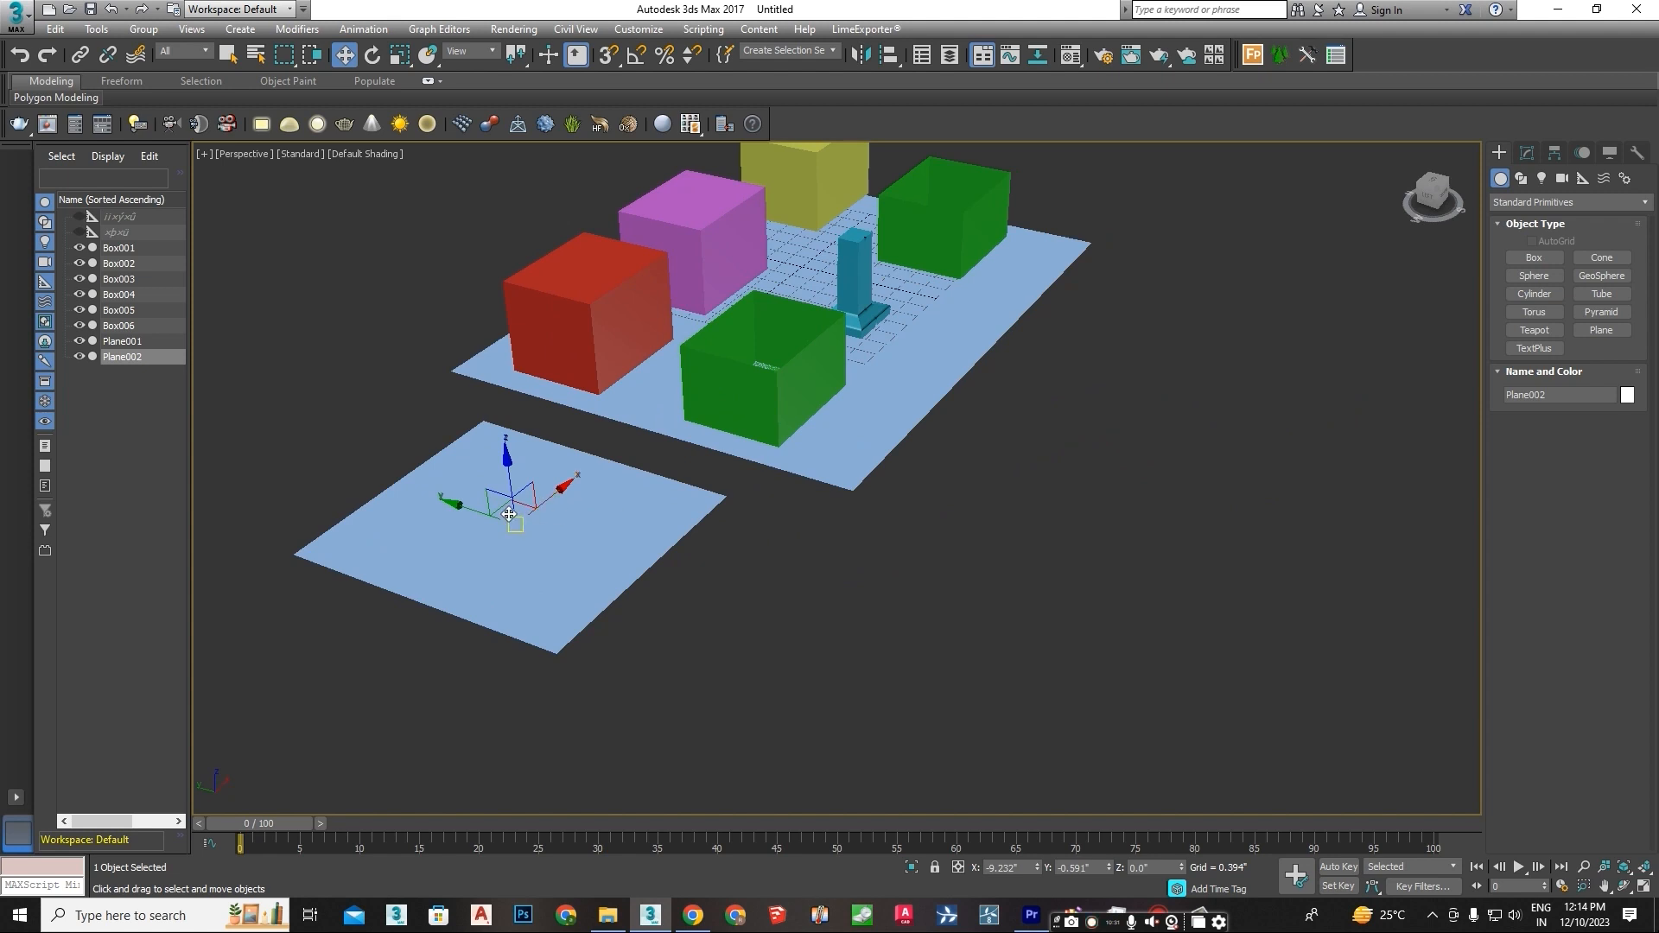
mouse_move(392, 483)
shift+mouse_down()
mouse_move(253, 374)
mouse_move(204, 360)
mouse_move(204, 387)
shift+mouse_up()
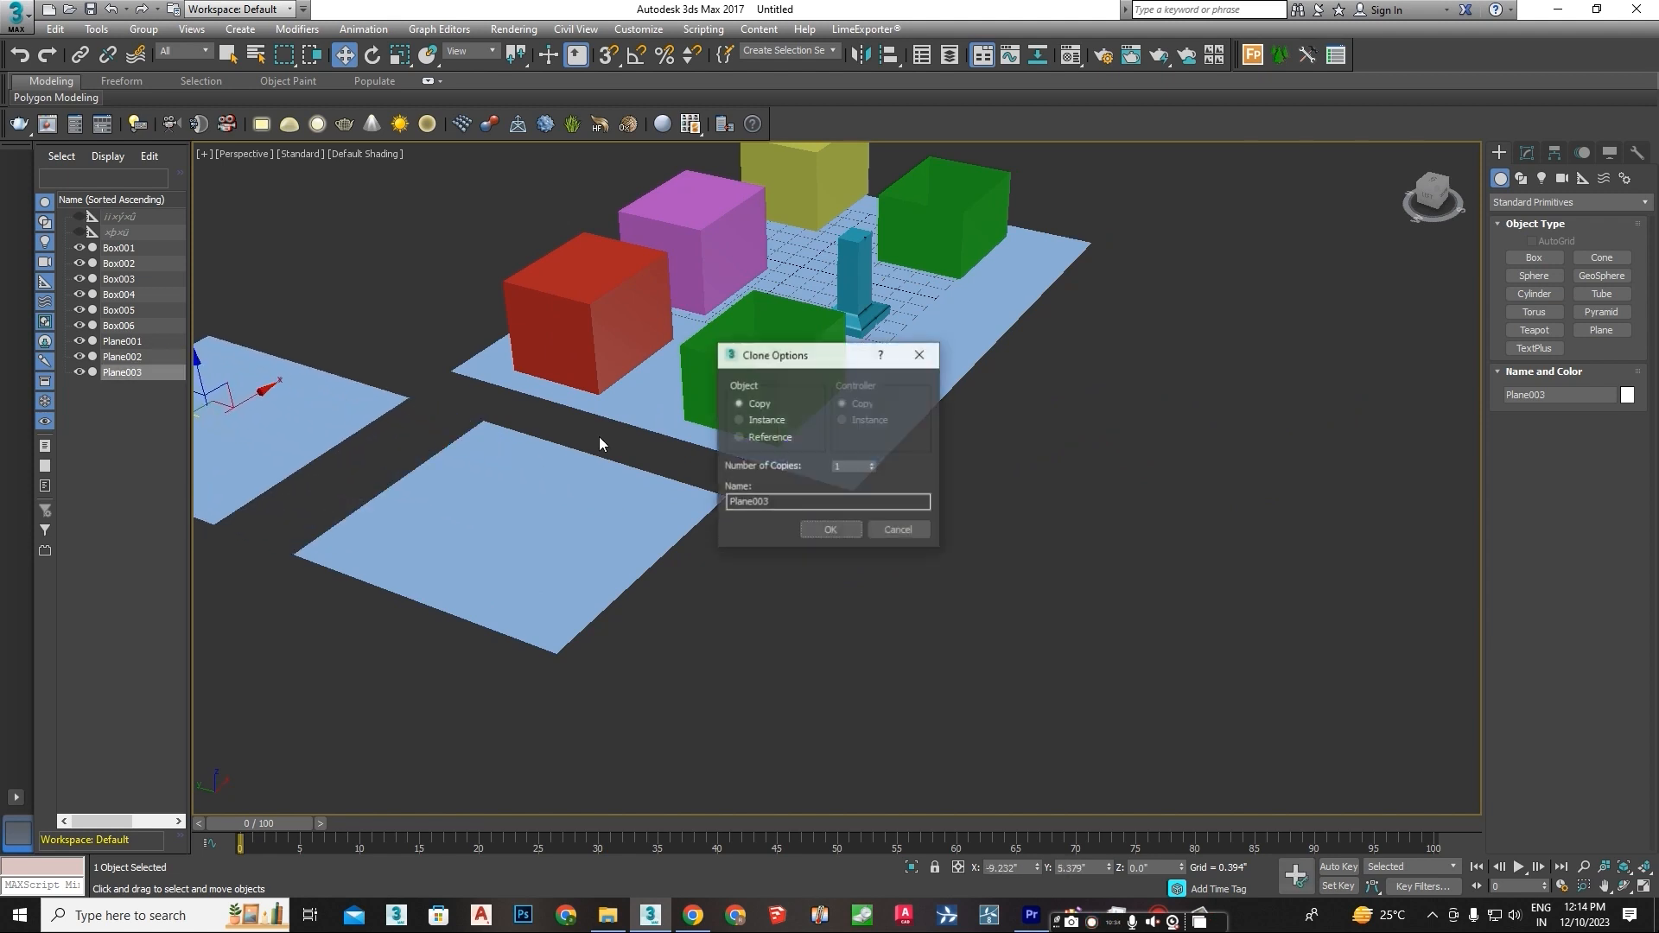
click(860, 530)
Set the copied plane's length segments to 137 and width segments to 134, and delete the small plane it was cloned from
click(1527, 152)
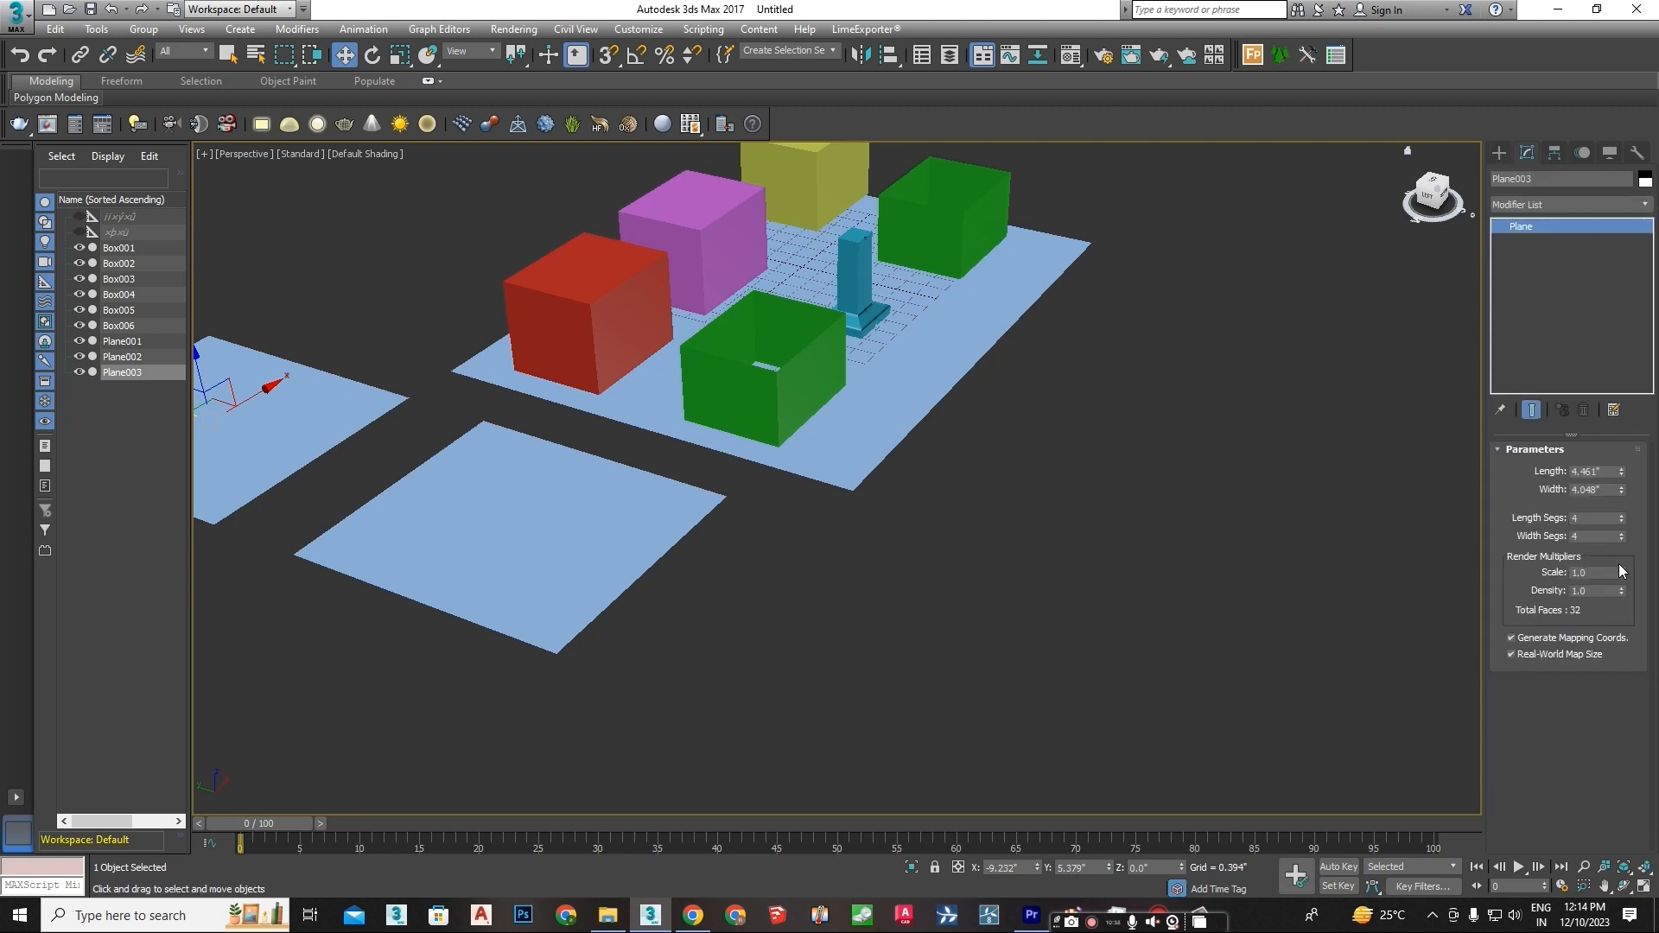
drag(1614, 460, 1614, 298)
drag(1621, 537, 1600, 303)
click(629, 522)
key(Delete)
Clone the densely segmented plane into the spot of the deleted one and colour the copy dark yellow
click(259, 426)
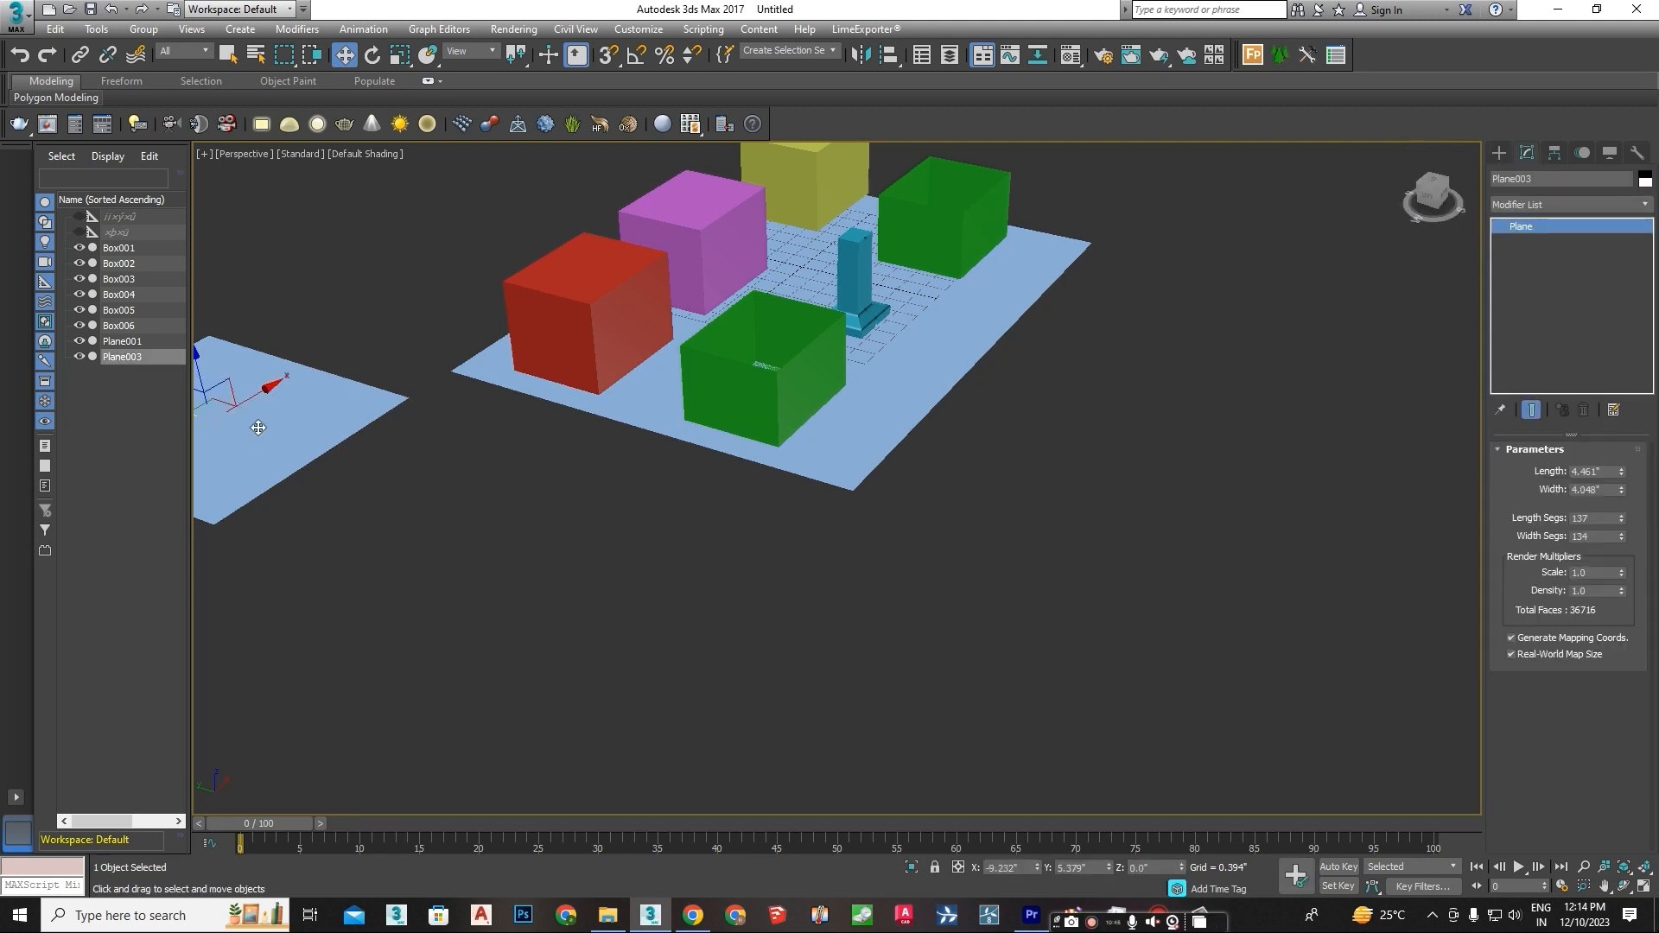
middle_drag(260, 426, 381, 437)
drag(310, 422, 755, 567)
click(830, 529)
click(1646, 179)
double_click(742, 444)
Apply a Wave modifier to the yellow plane and activate its Gizmo sub-object level
click(1589, 204)
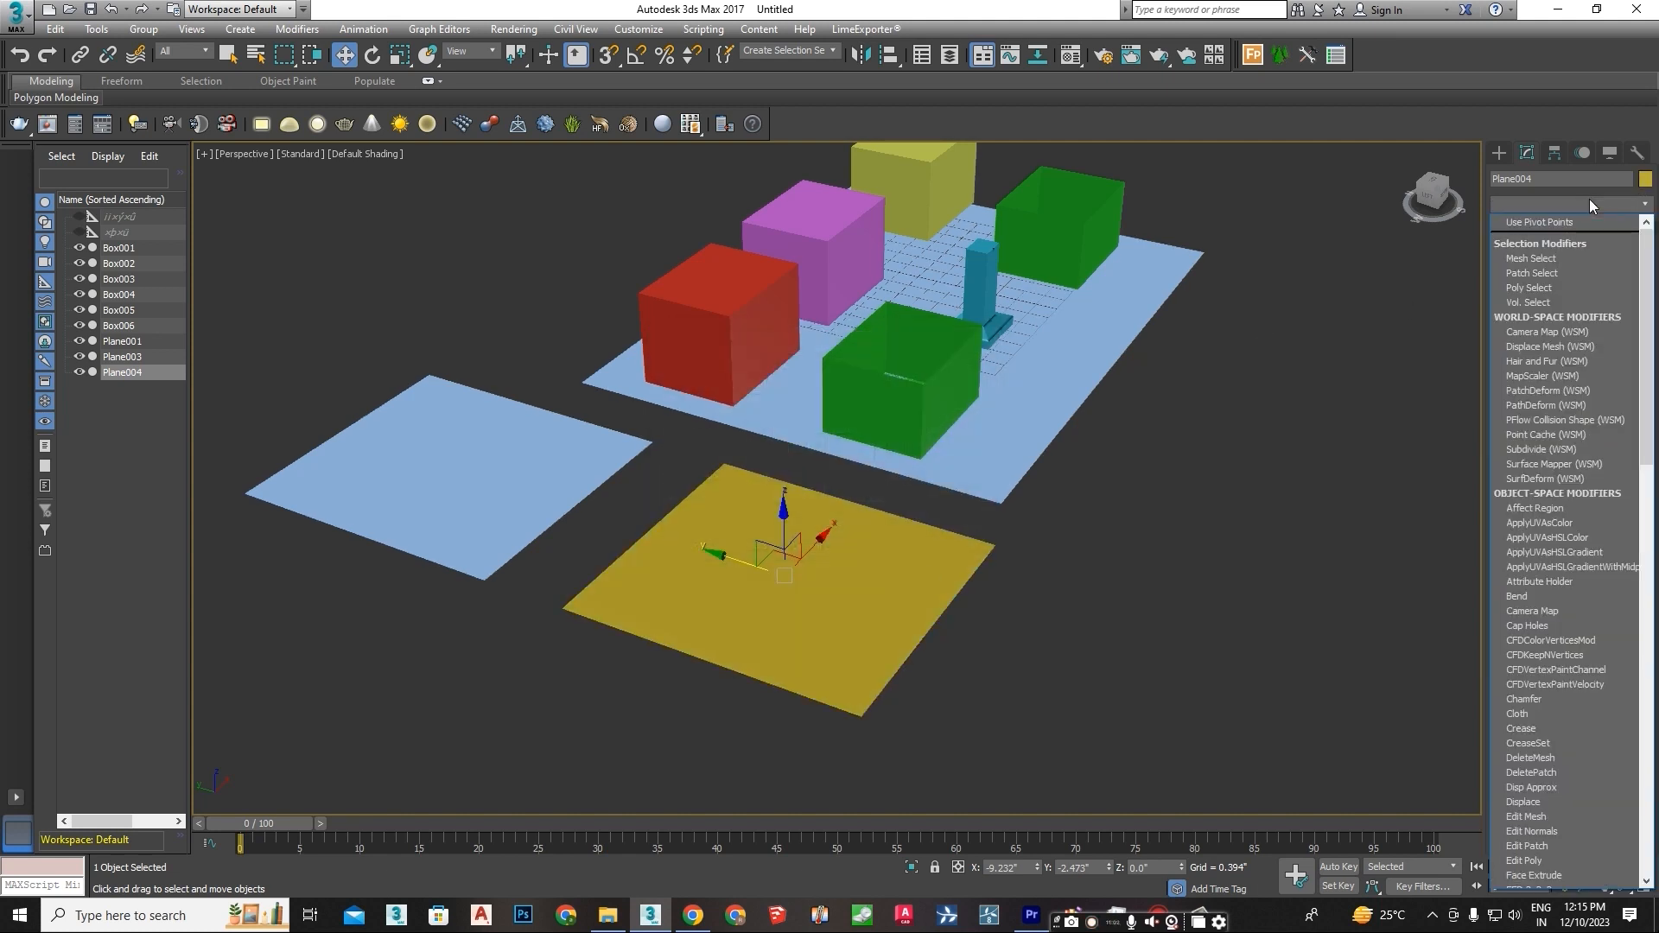
key(w)
key(a)
key(v)
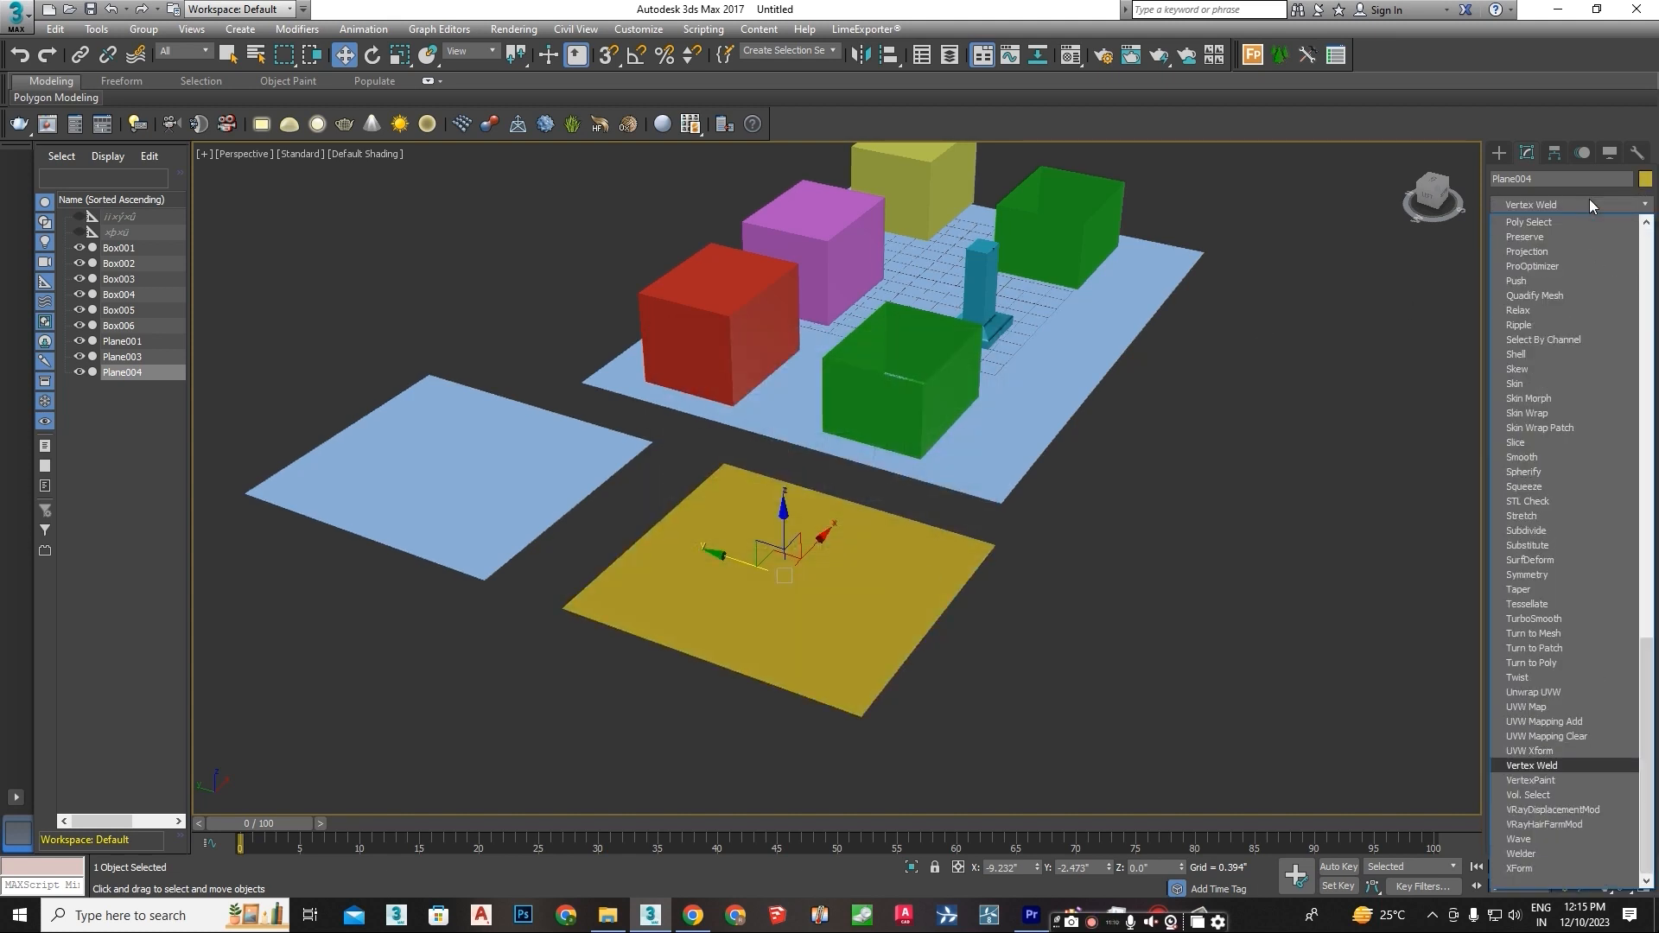
click(1528, 839)
click(1517, 226)
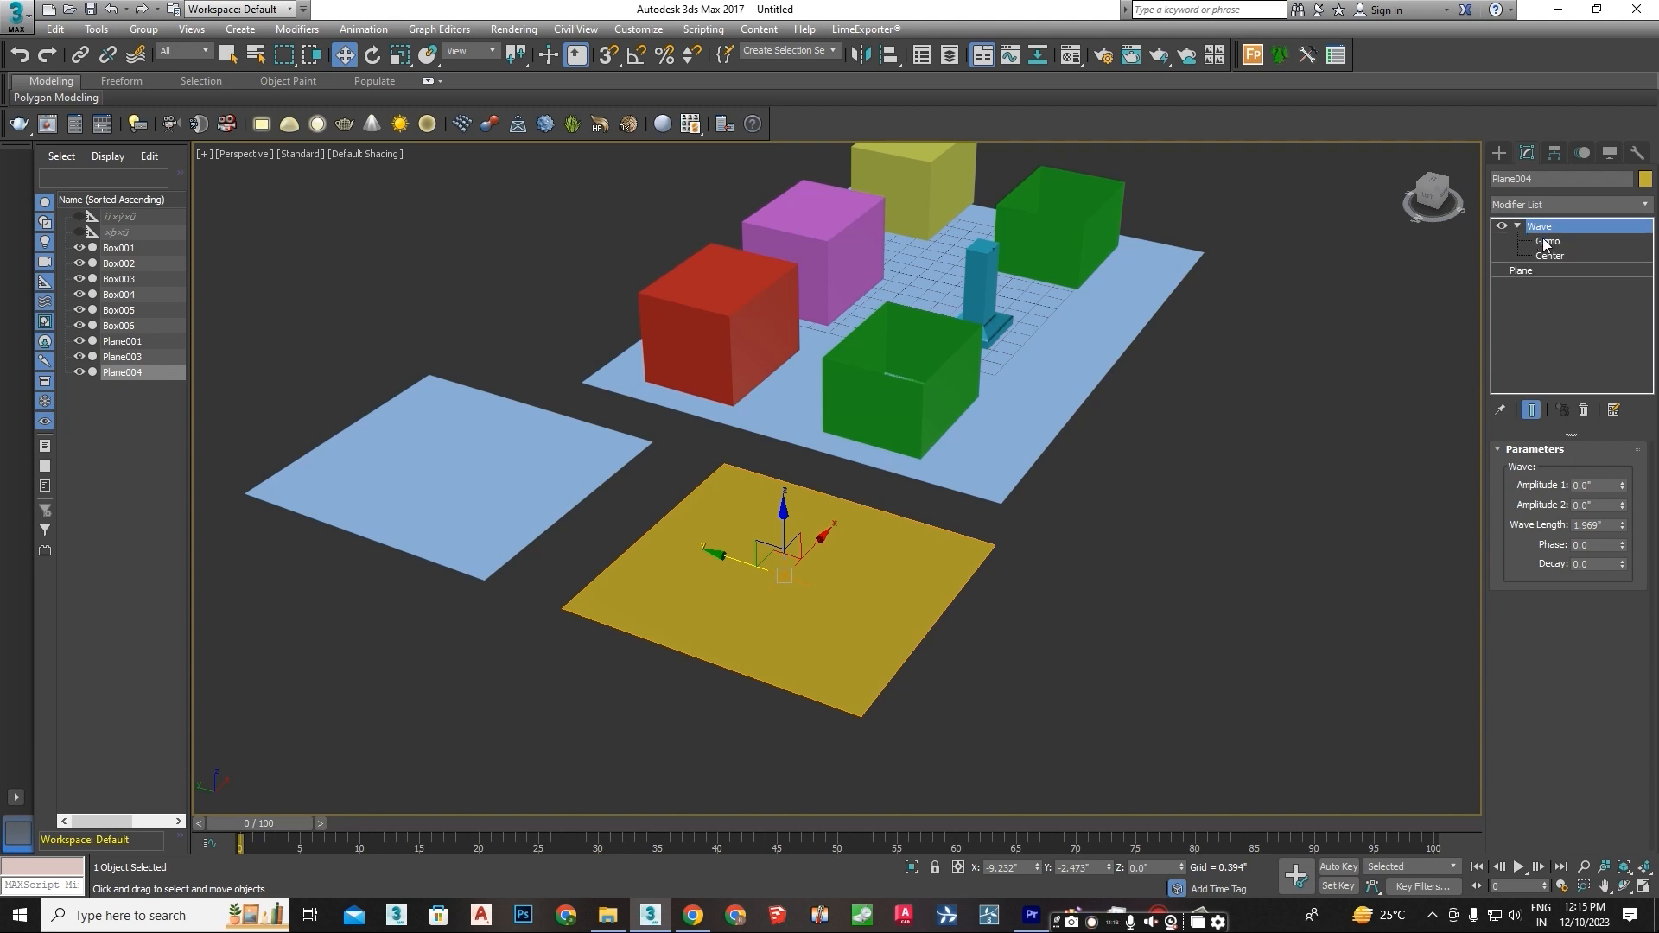
click(1548, 243)
Set the wave's Amplitude 1 to -0.186", Amplitude 2 to 0.332" and phase to 14.6
scroll(808, 626, up, 3)
drag(1622, 484, 1622, 139)
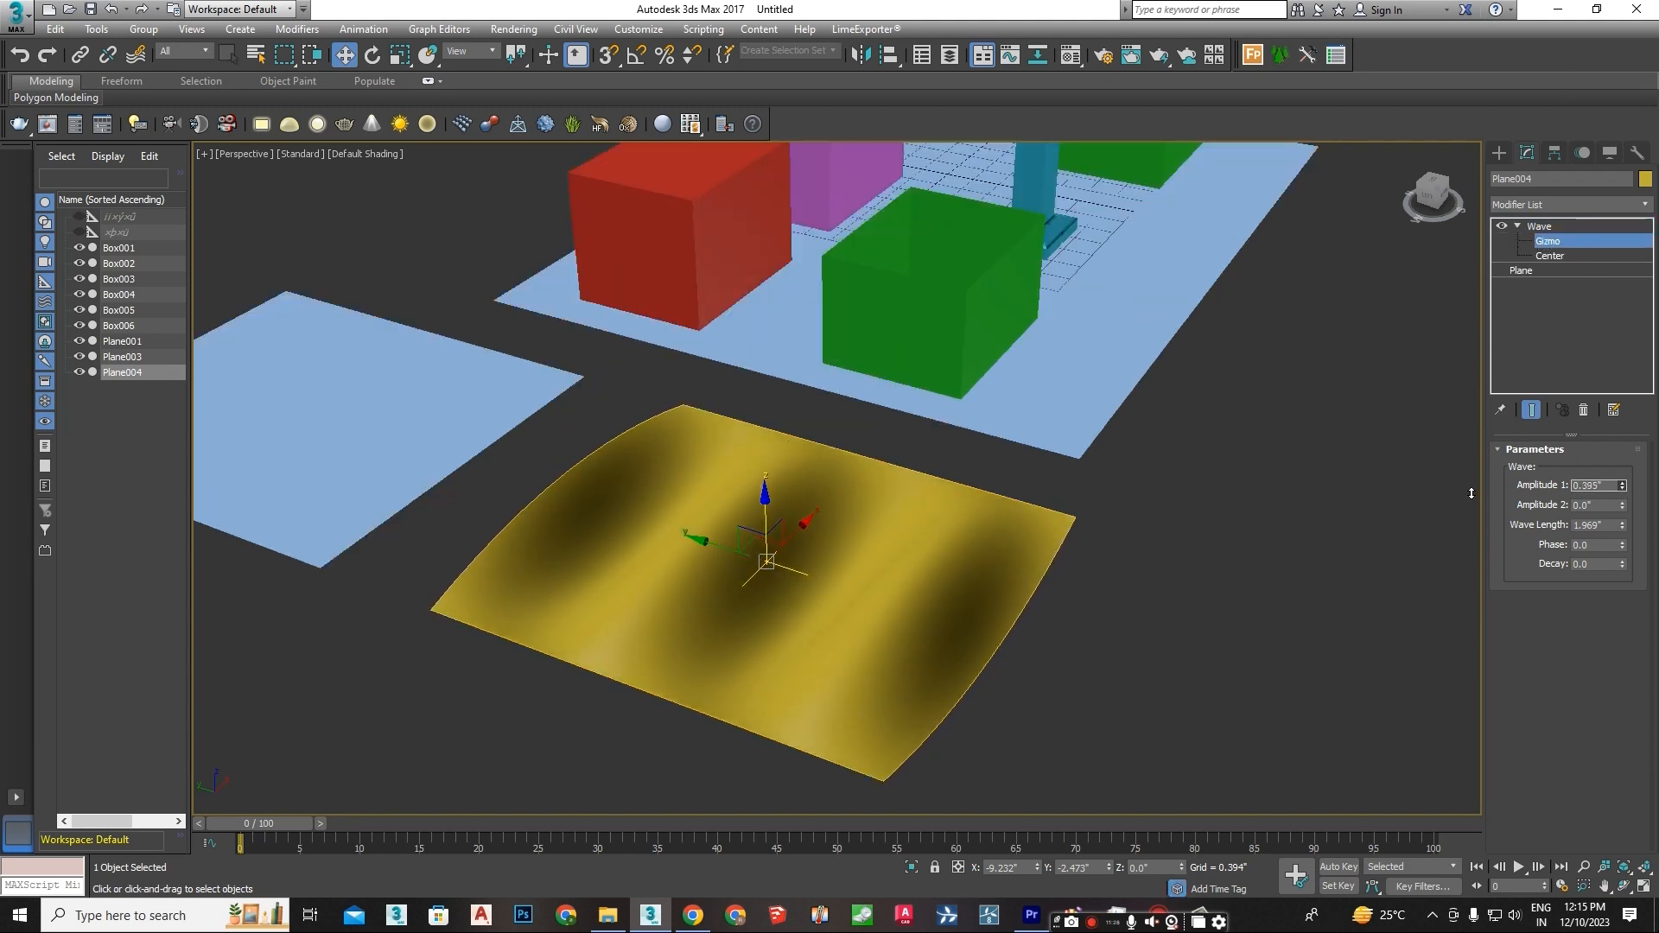
drag(1622, 506, 1620, 390)
drag(1622, 544, 1609, 353)
drag(1622, 545, 1648, 582)
drag(1622, 506, 1571, 380)
drag(1622, 546, 1621, 622)
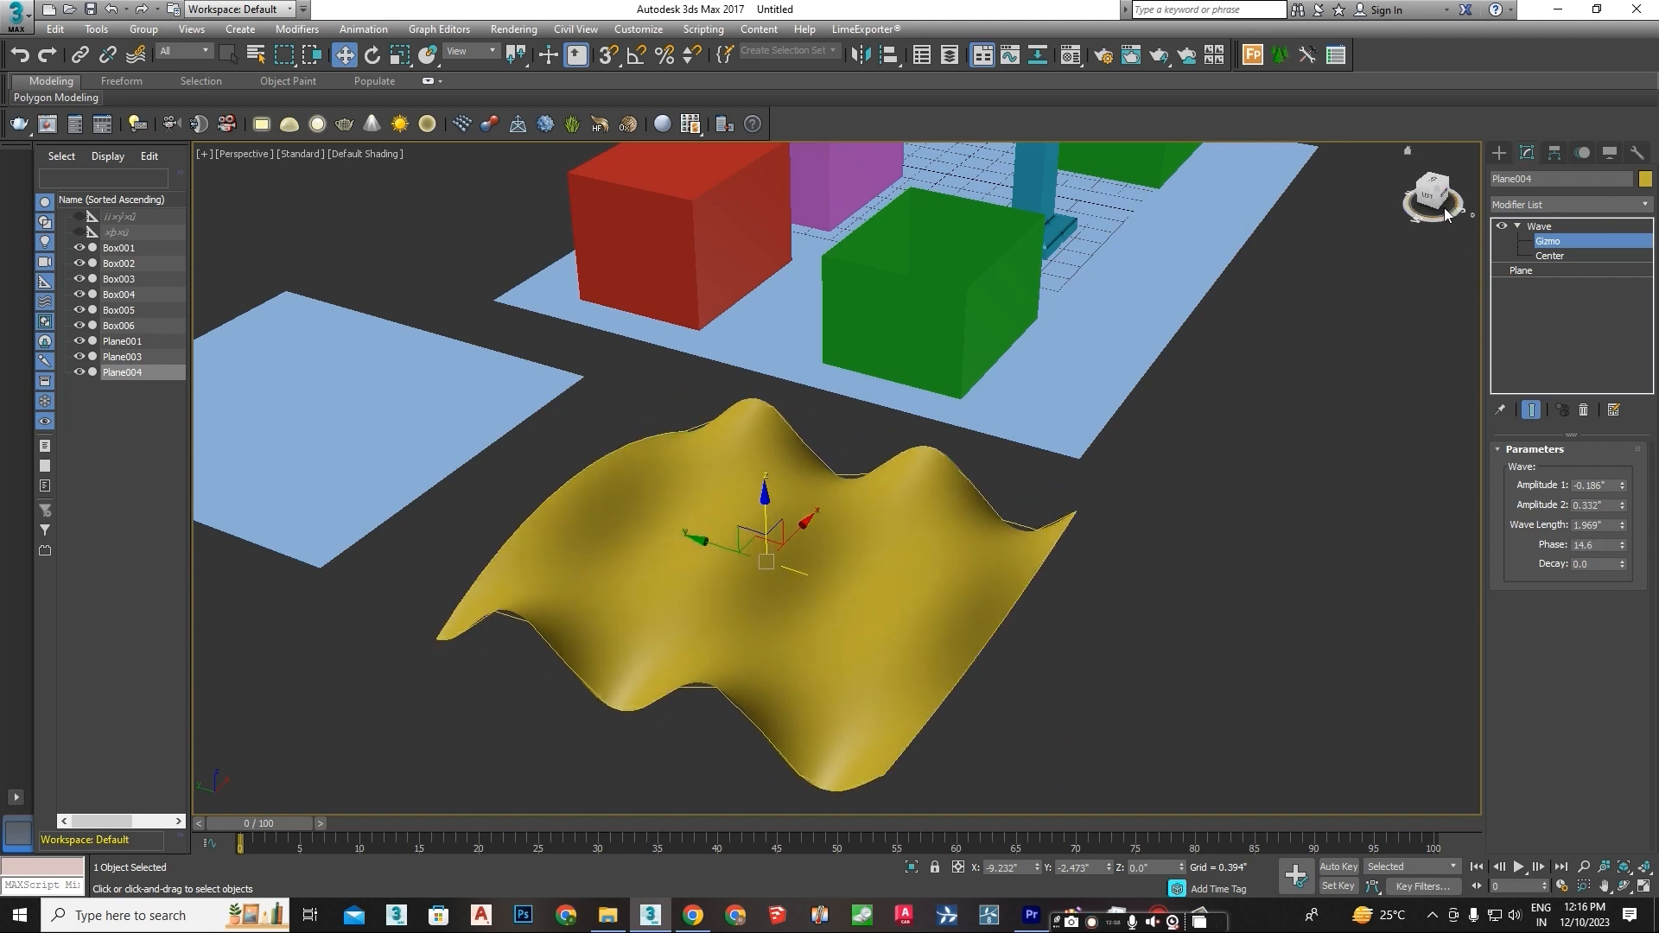
Move the wave's gizmo along the Y axis to about -2.964" and leave the modifier's settings
click(1425, 198)
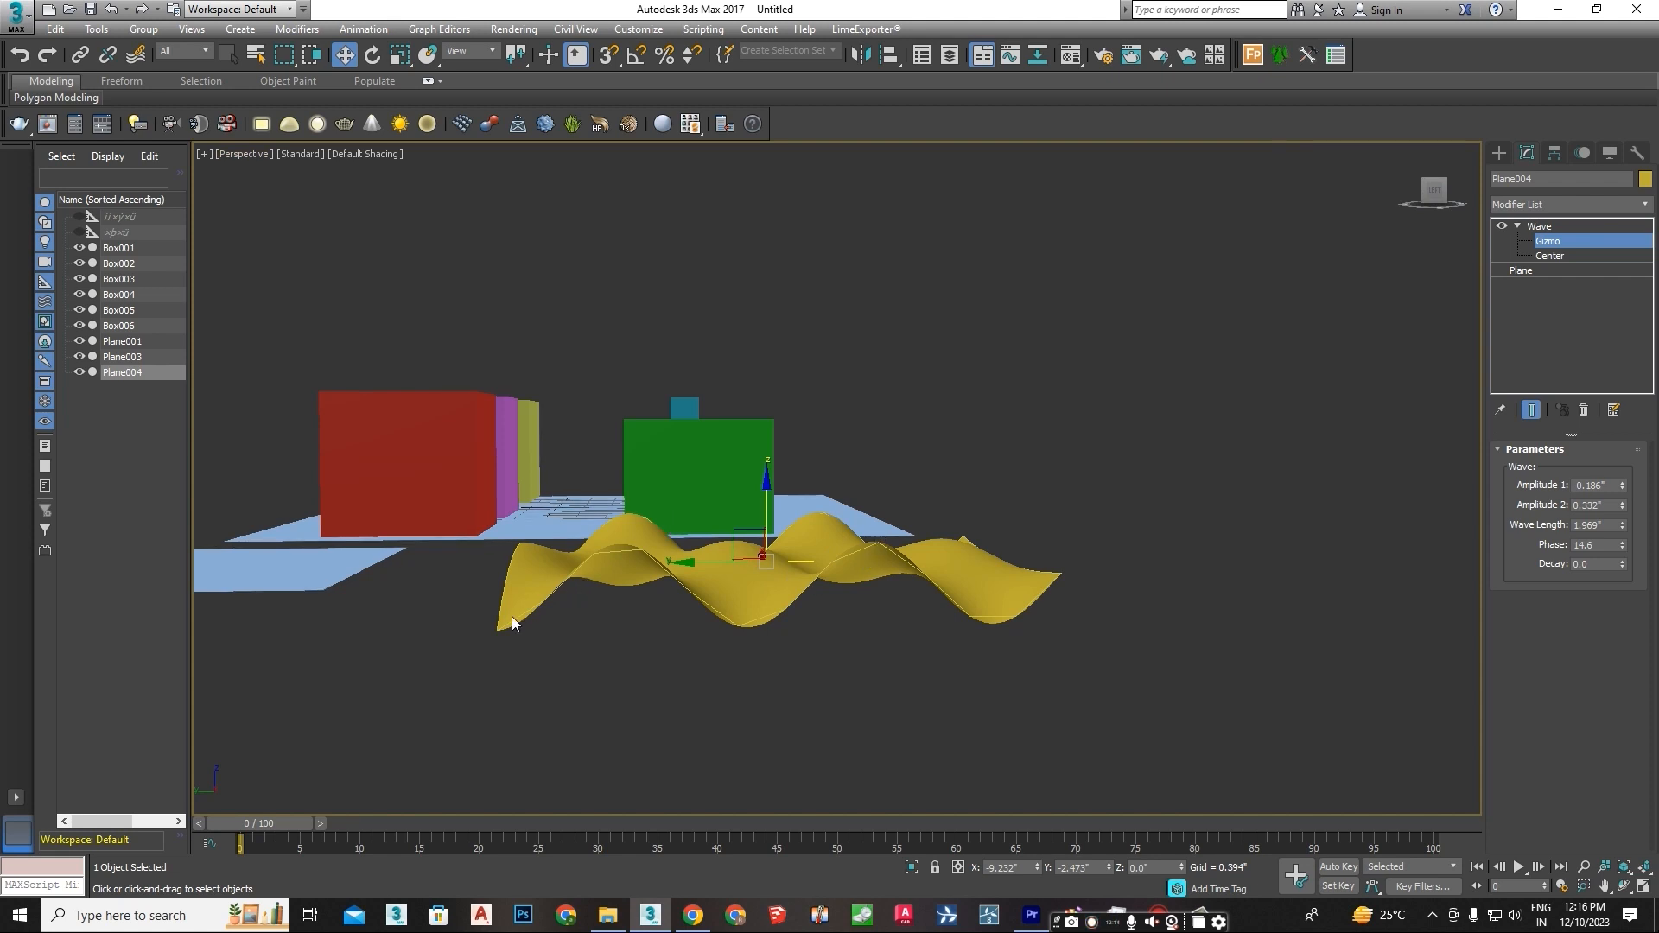
drag(685, 562, 855, 581)
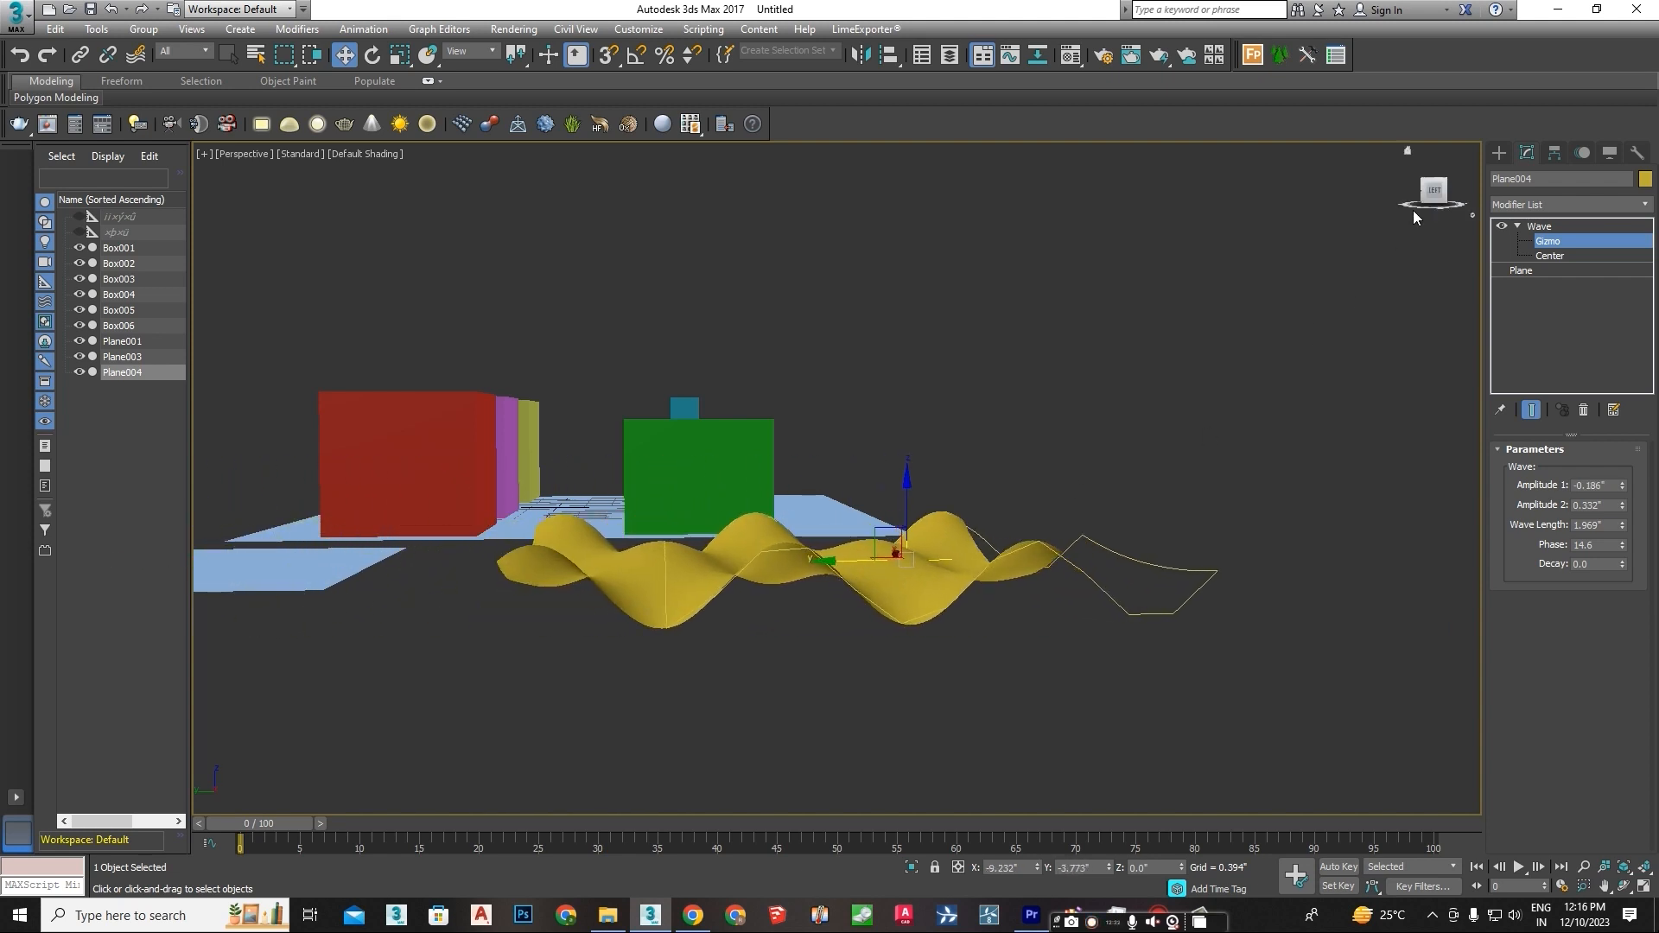
drag(1440, 198, 1427, 218)
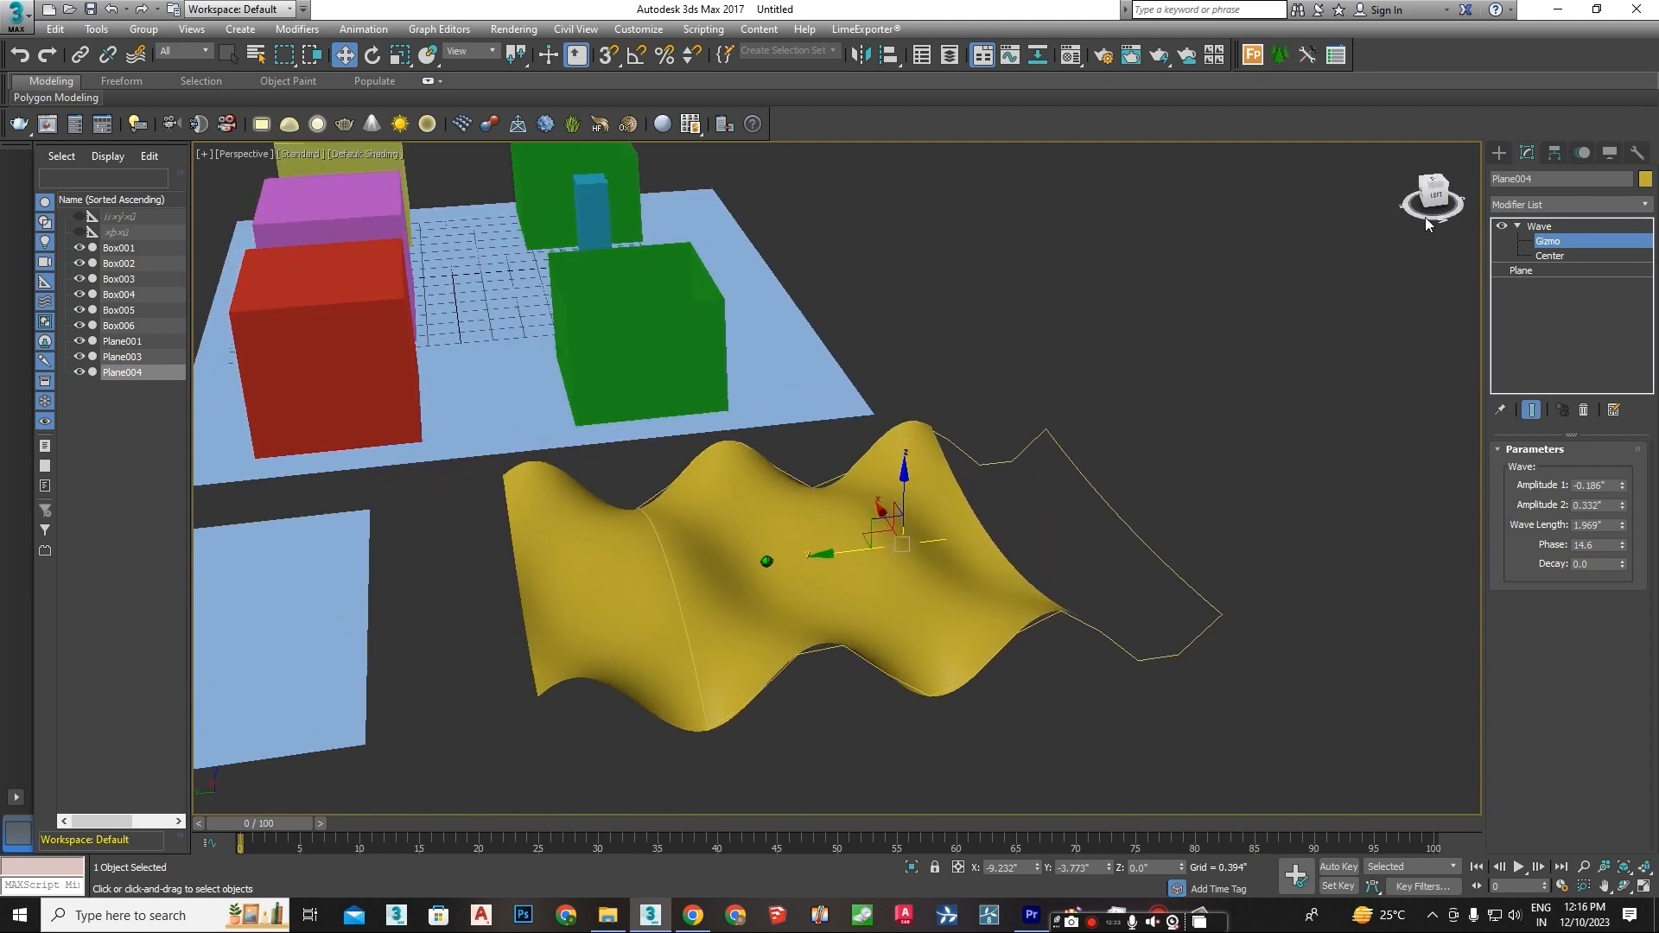
middle_drag(637, 701, 1078, 606)
drag(1149, 485, 800, 588)
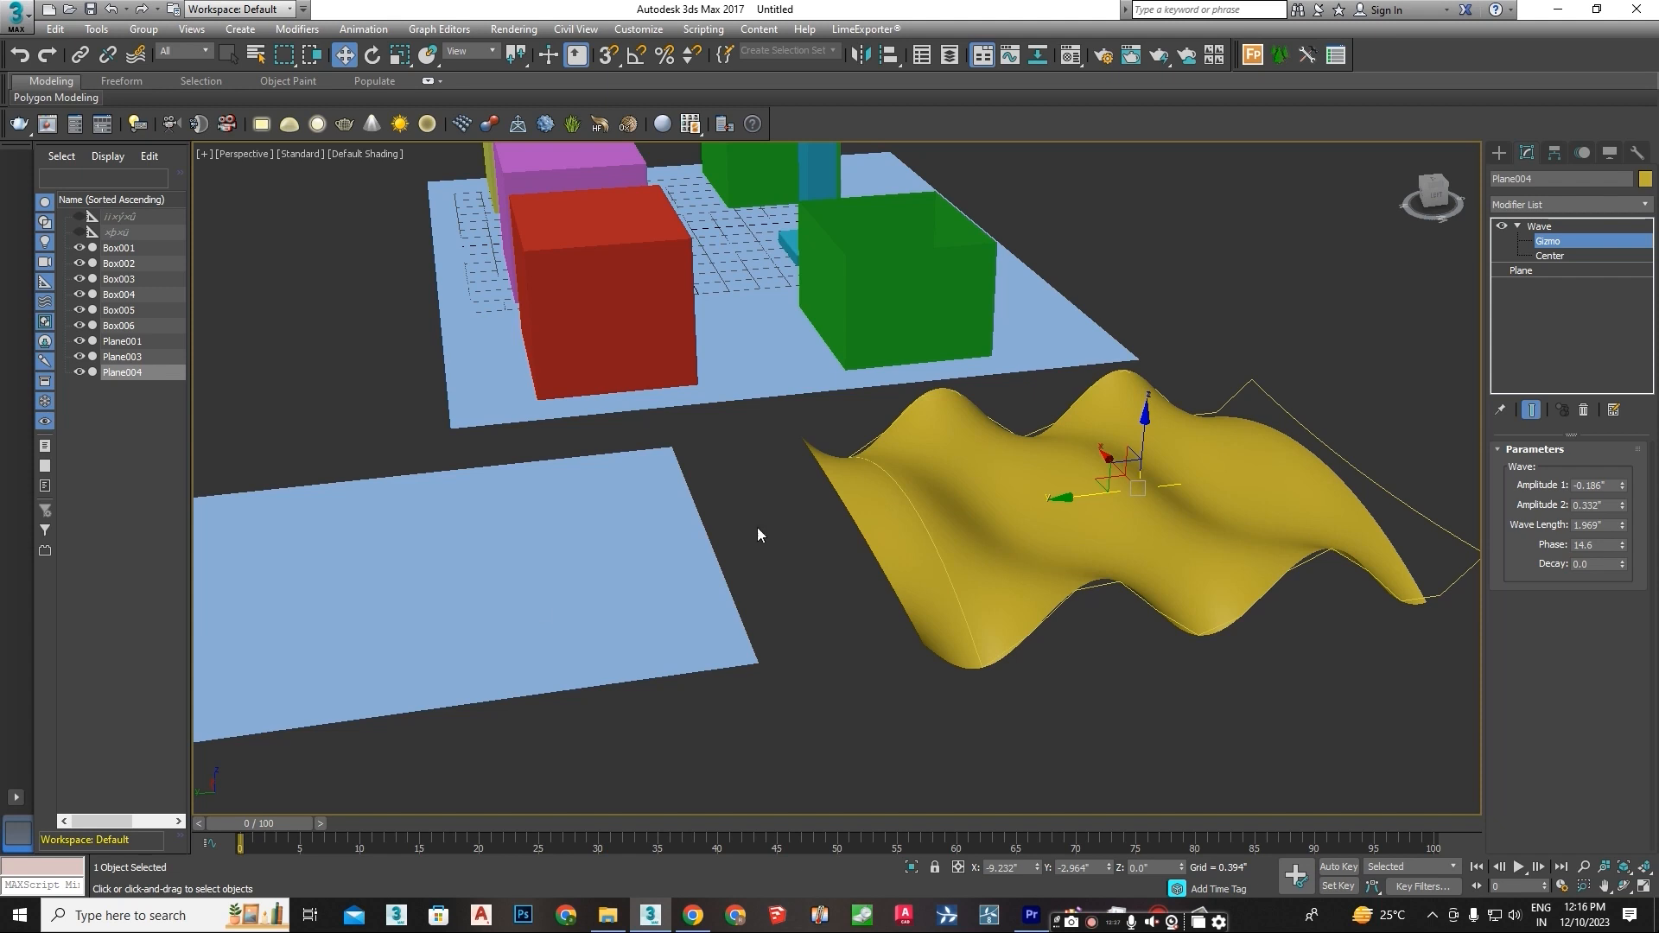
click(1499, 152)
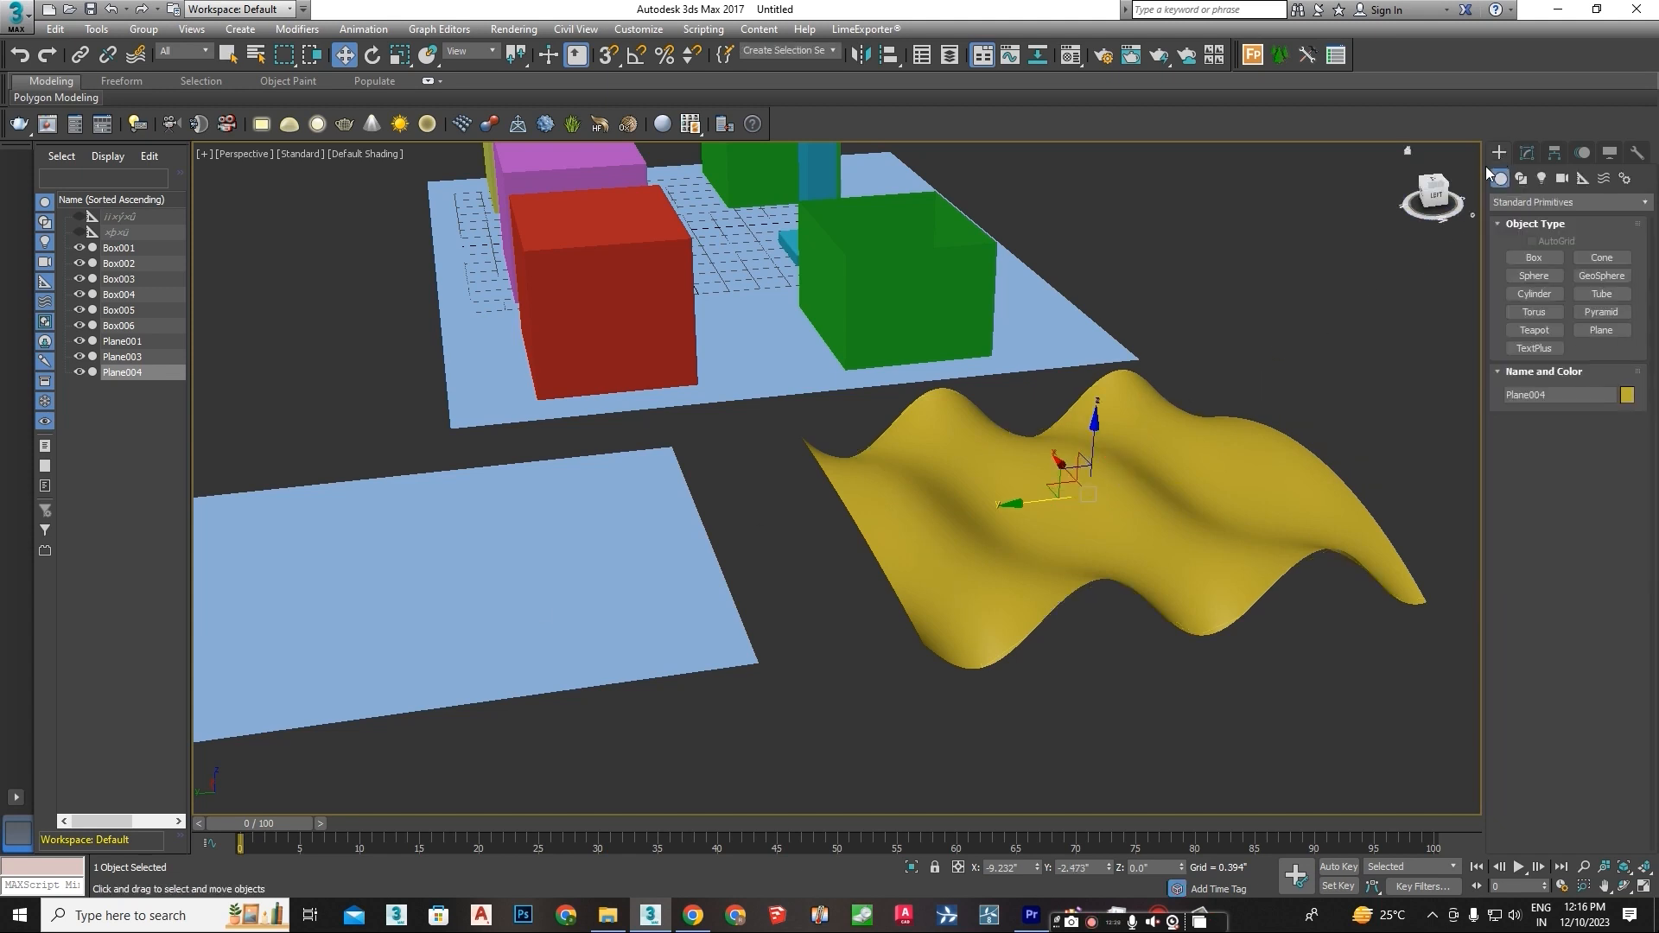
Select the small flat light blue plane and apply a Ripple modifier to it
click(644, 555)
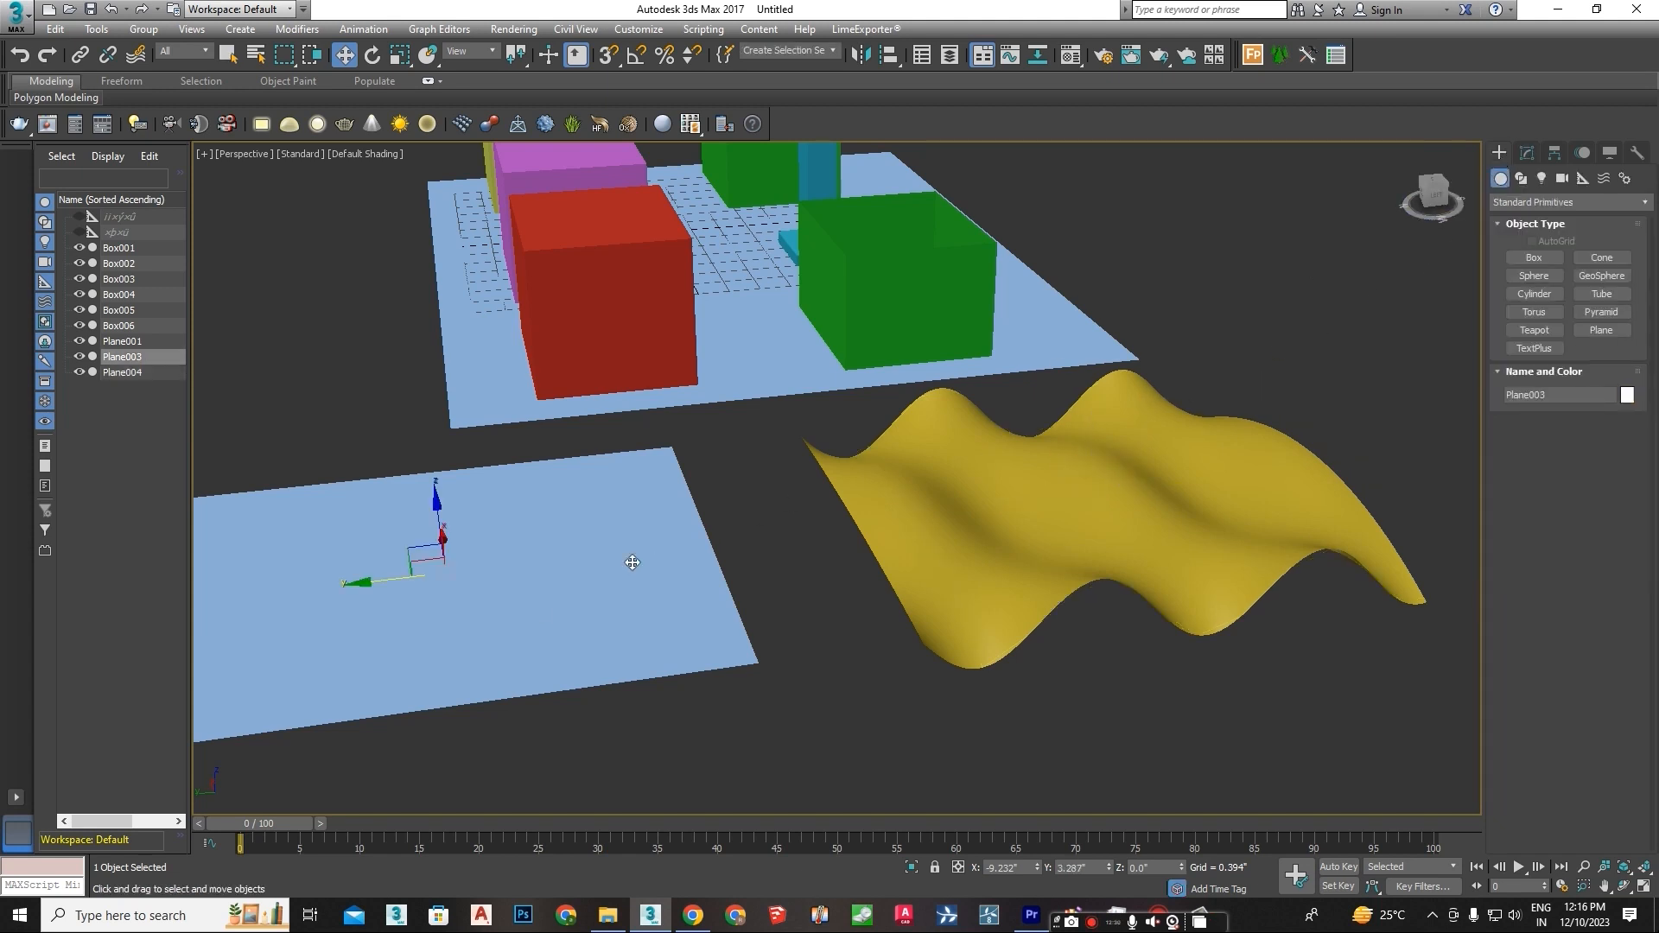
click(1526, 154)
click(1536, 202)
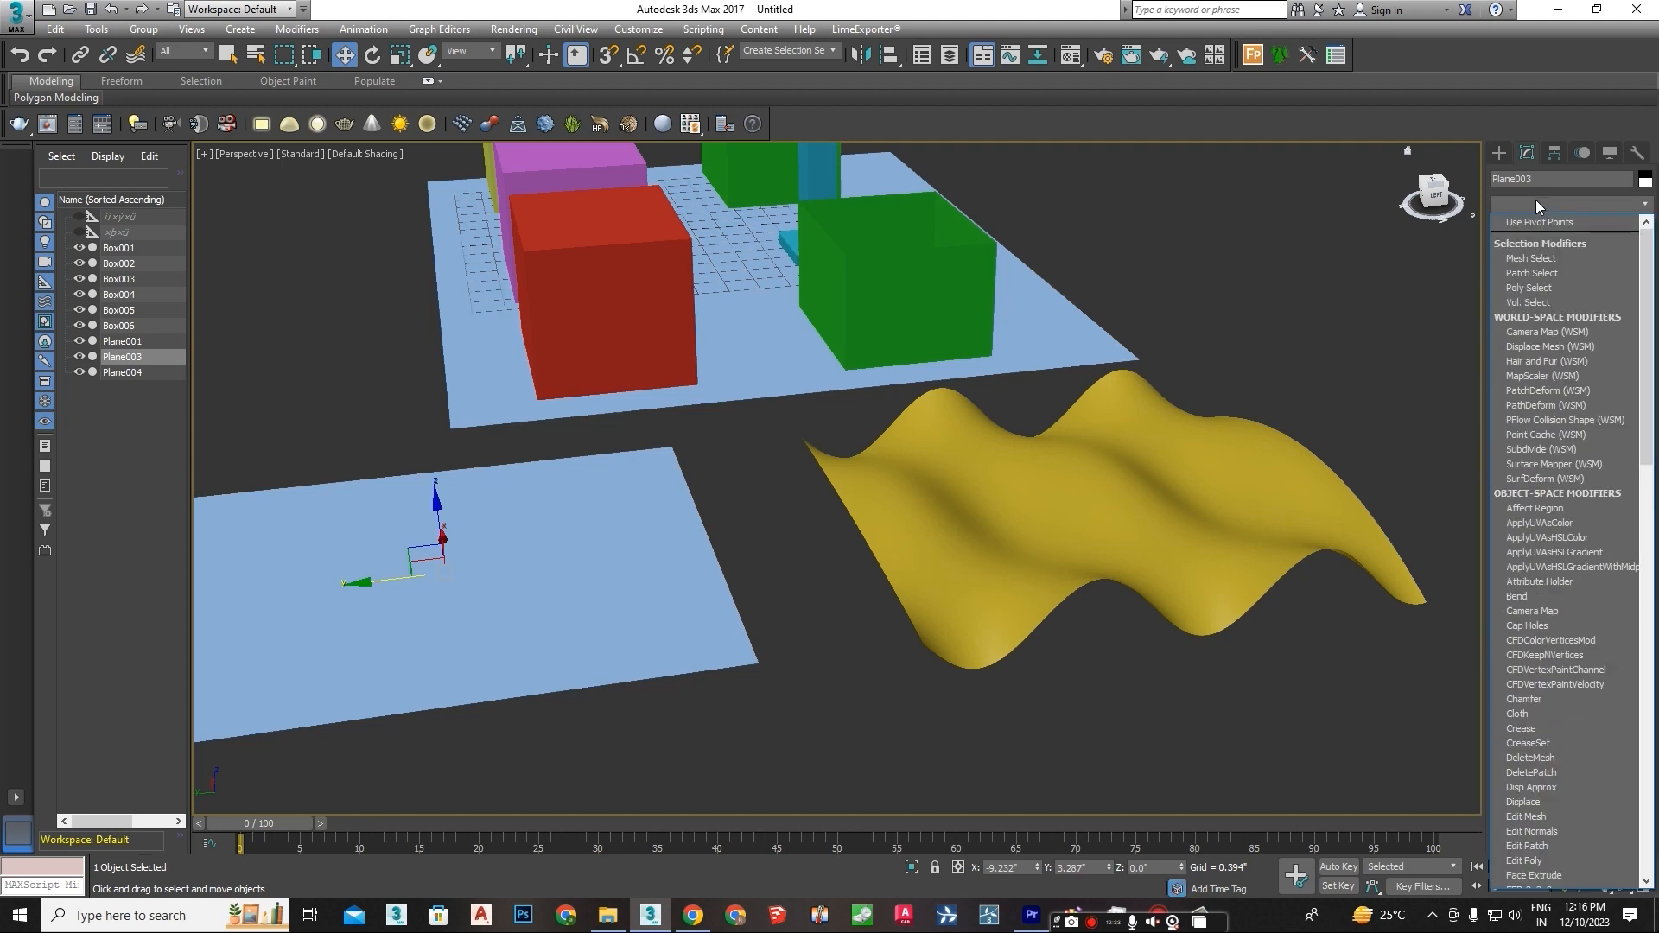
text(ri)
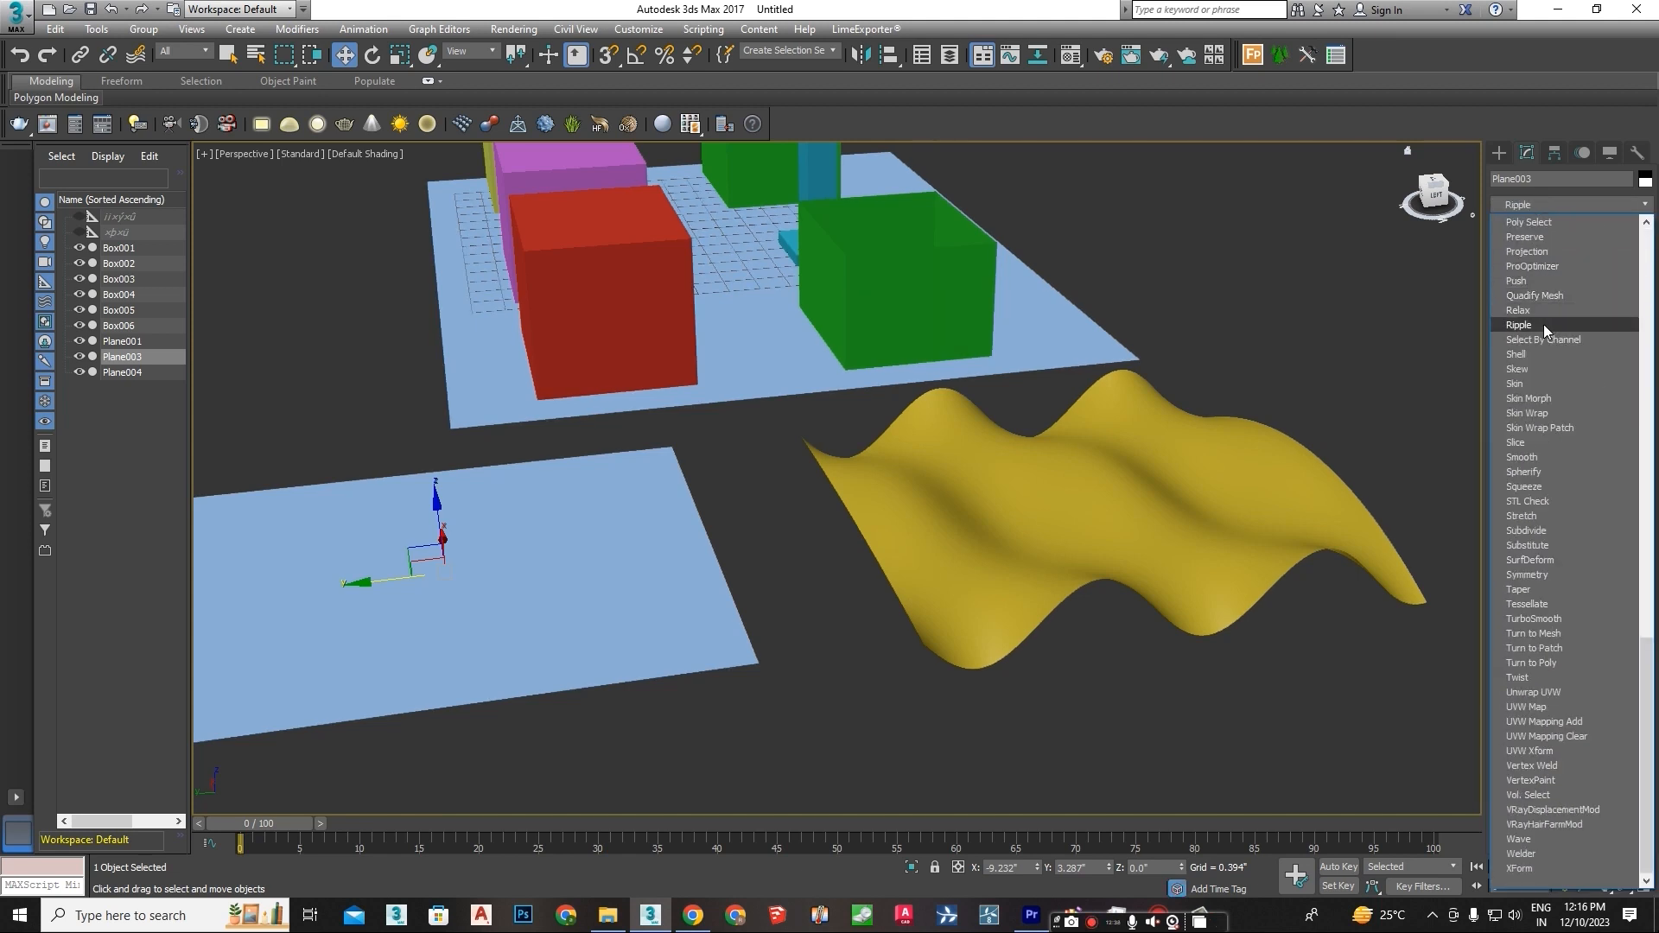
click(1543, 325)
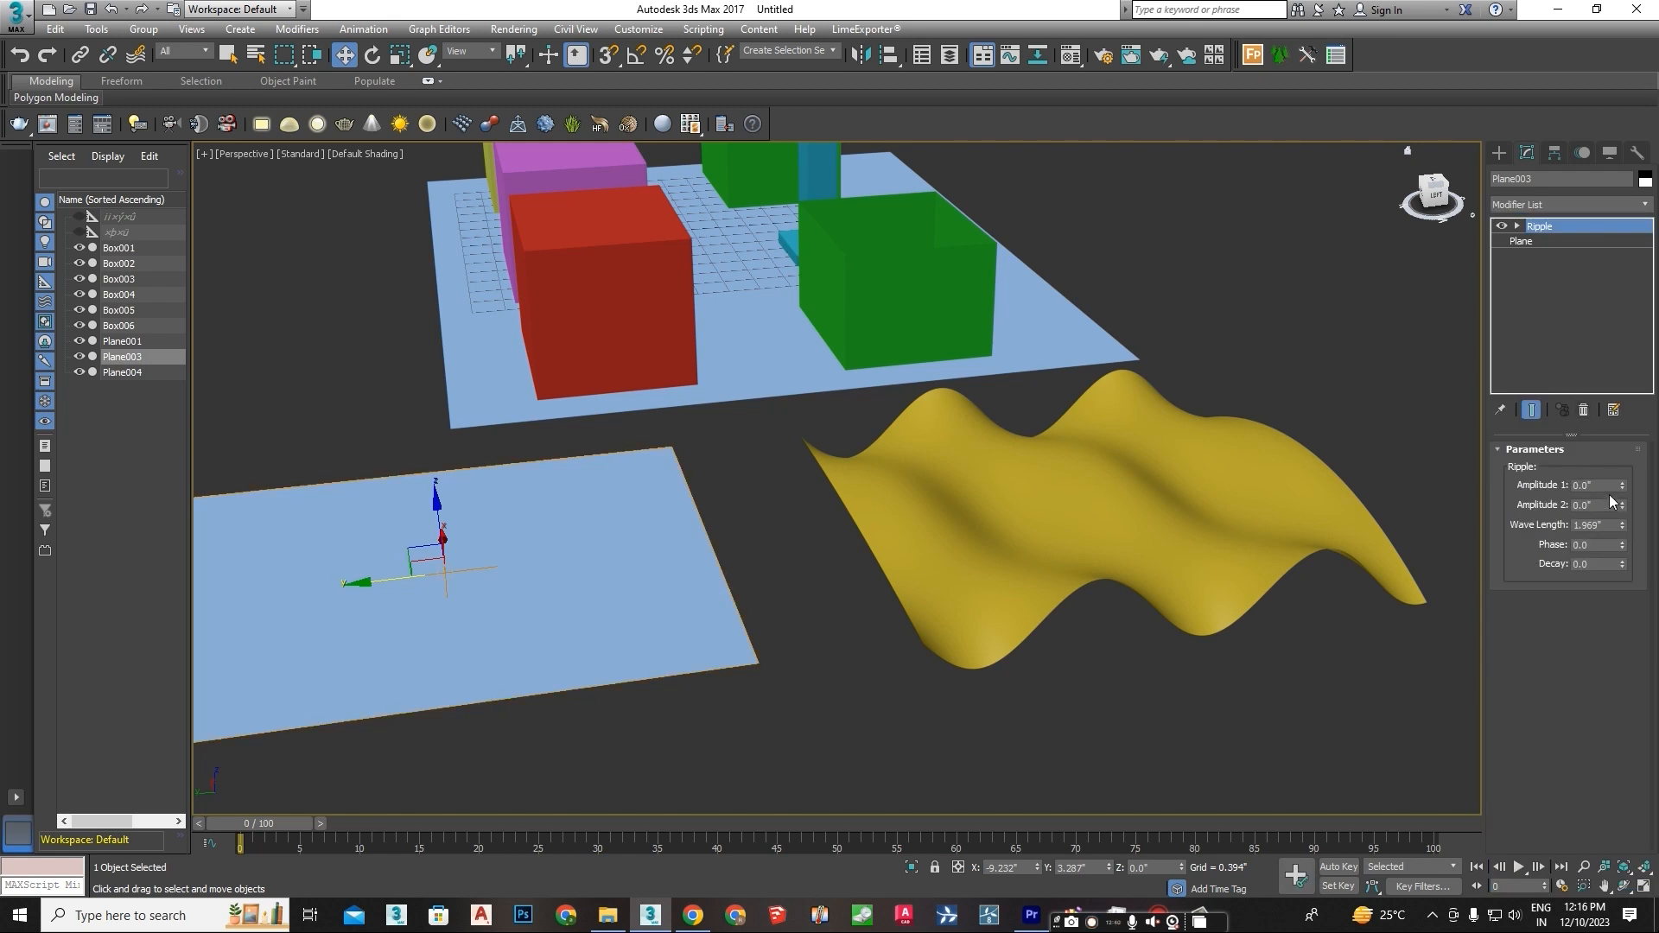
Try the ripple with Amplitude 1 at 0.184", Amplitude 2 at 0.397" and a wave length of 0.512"
drag(1623, 490, 1579, 69)
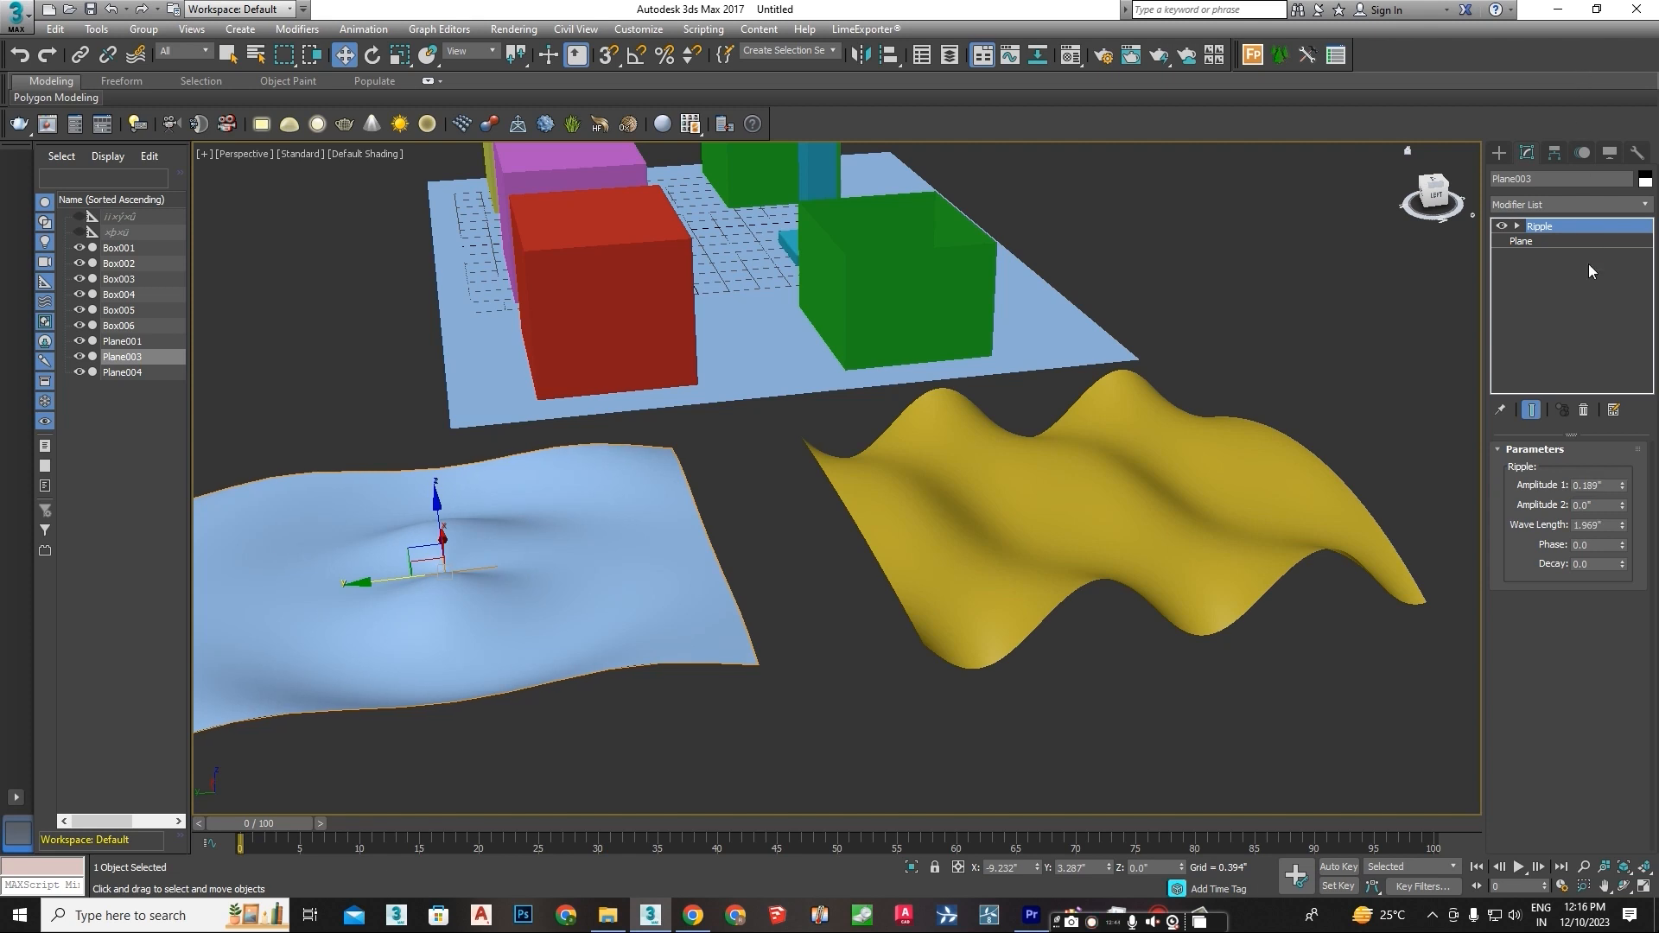
drag(1621, 498, 1578, 35)
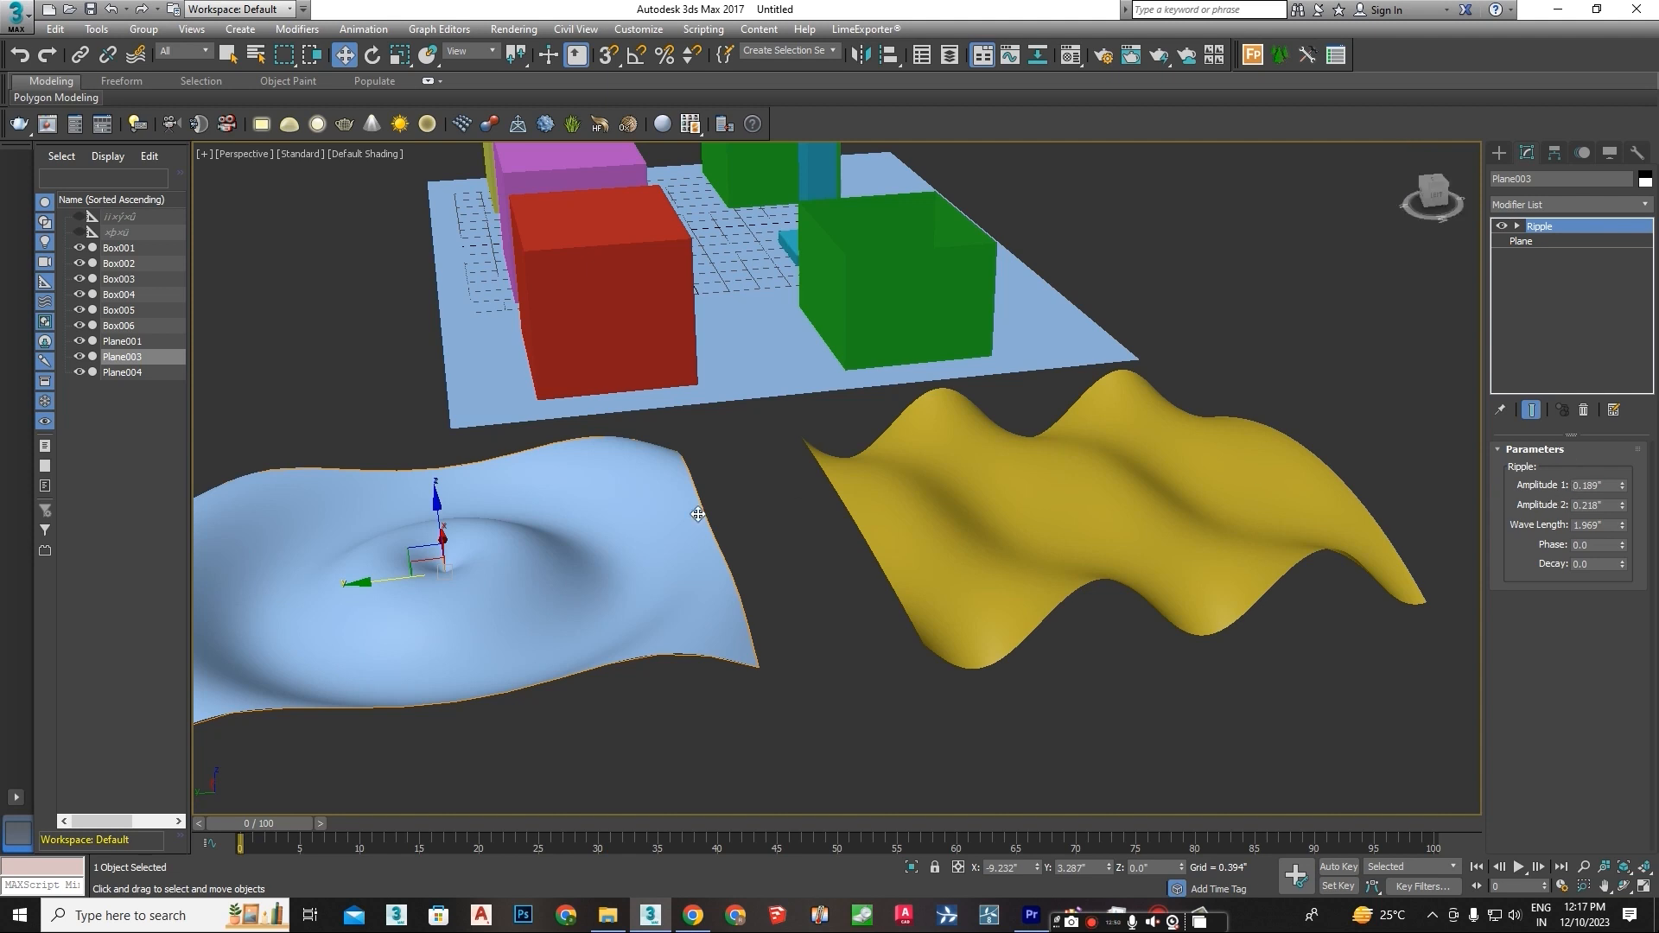
middle_drag(652, 537, 864, 526)
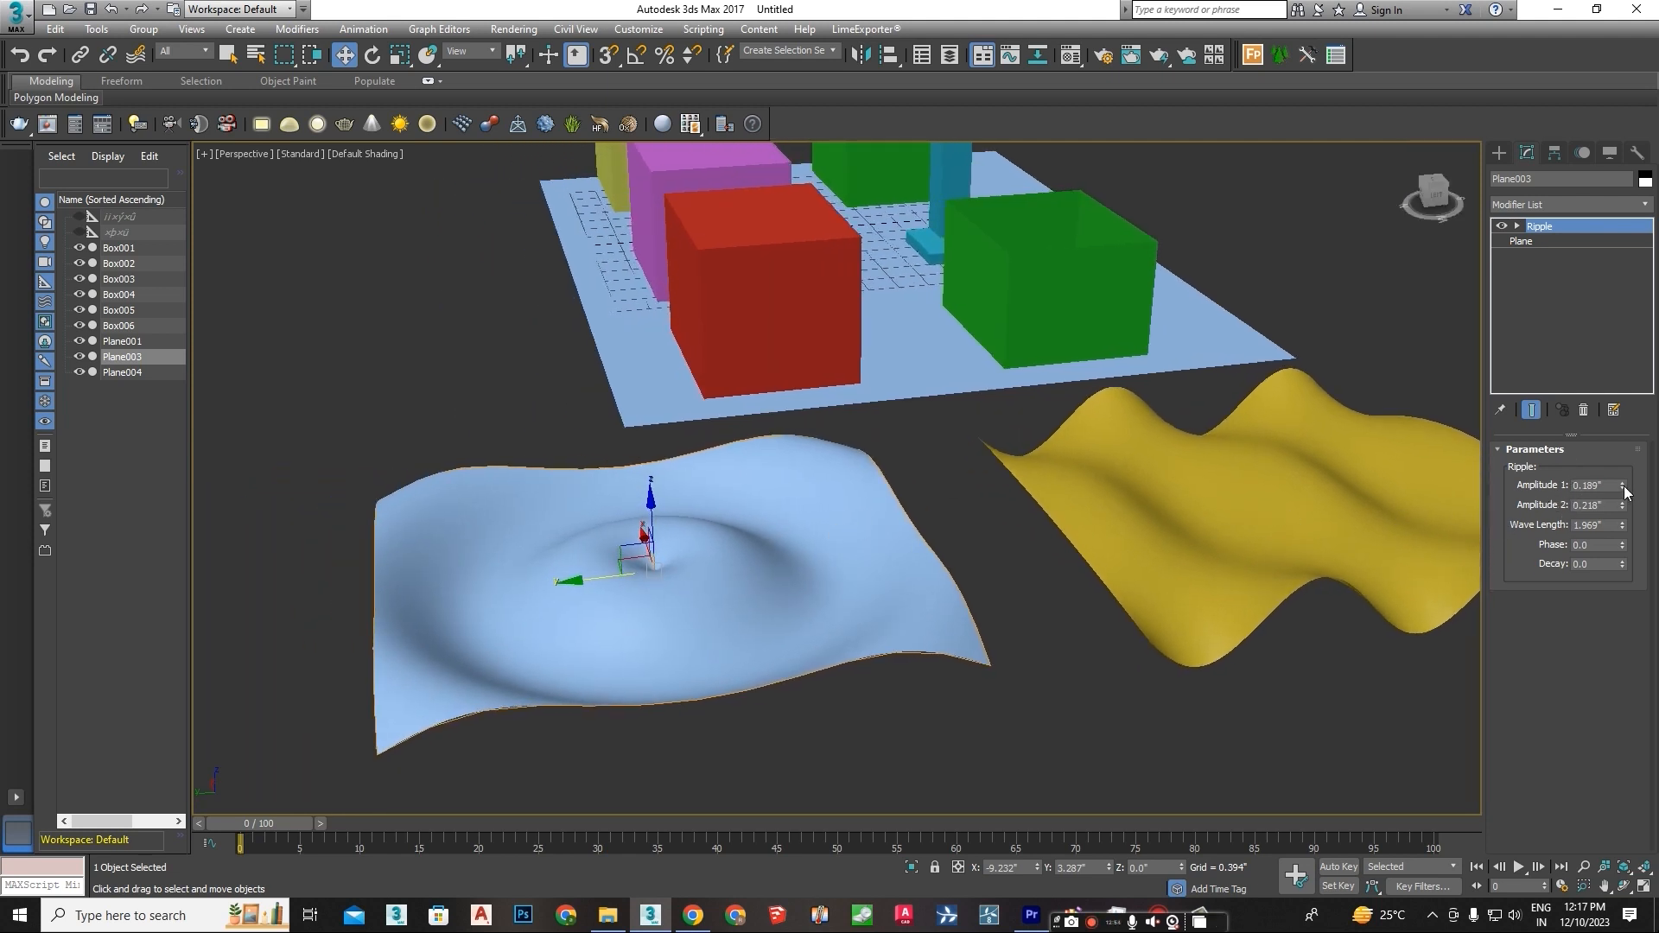
drag(1621, 491, 1607, 433)
drag(1622, 531, 1621, 593)
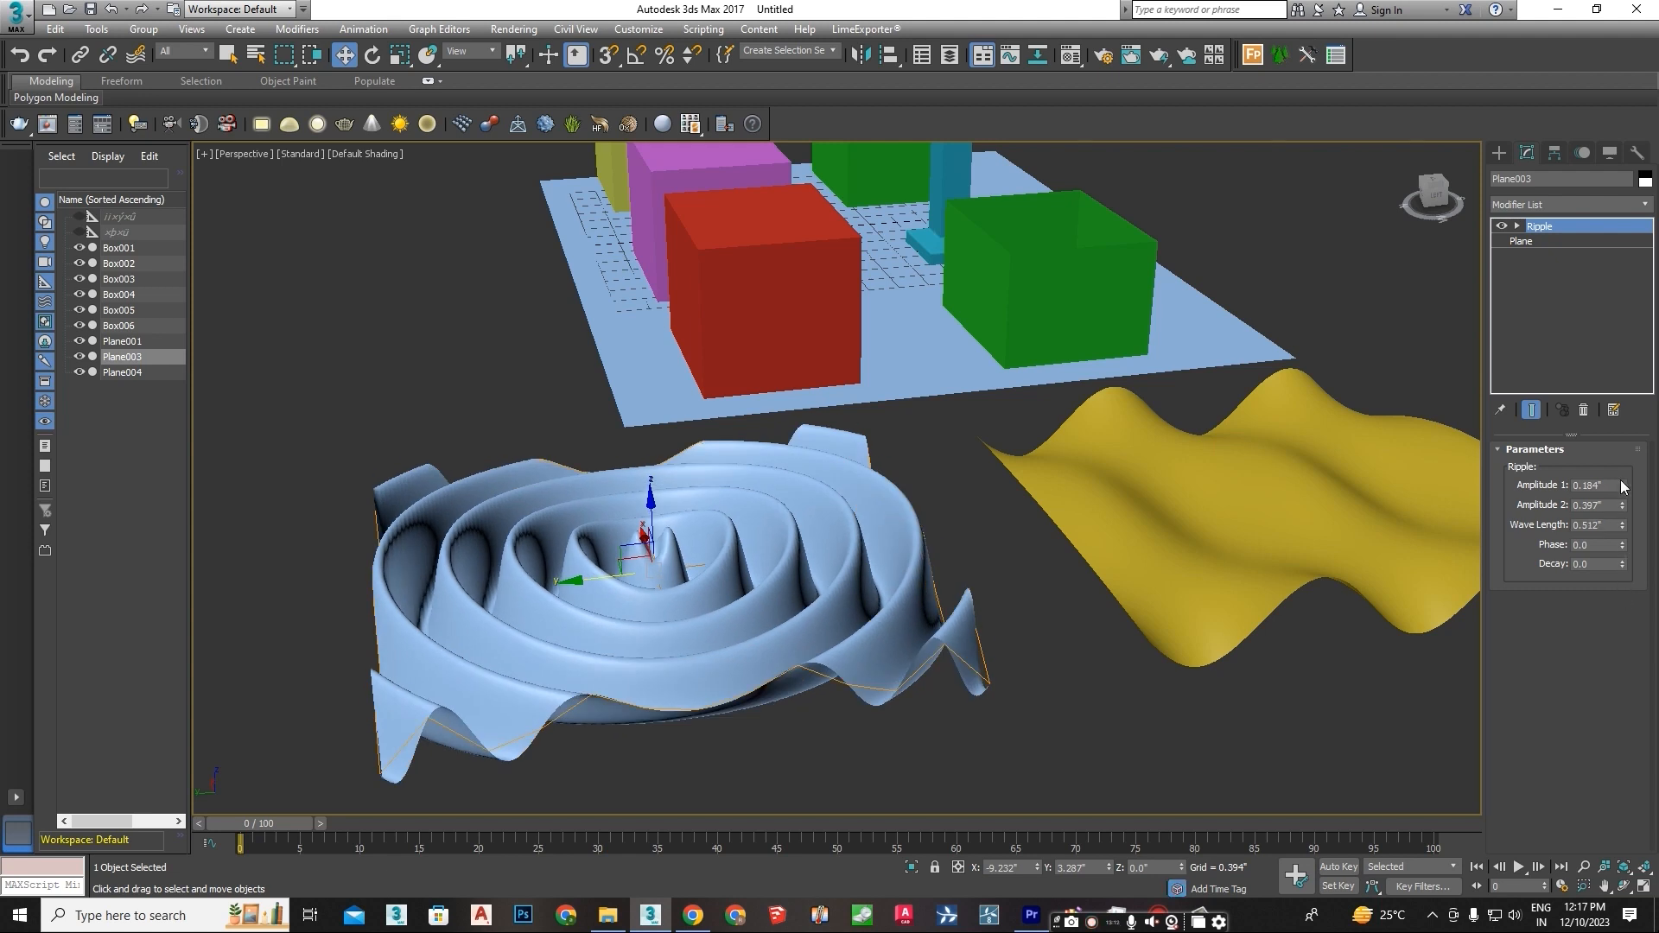
Set the ripple's Amplitude 1 to 0.007", Amplitude 2 to 0.04" and wave length to 0.619"
drag(1625, 495, 1621, 610)
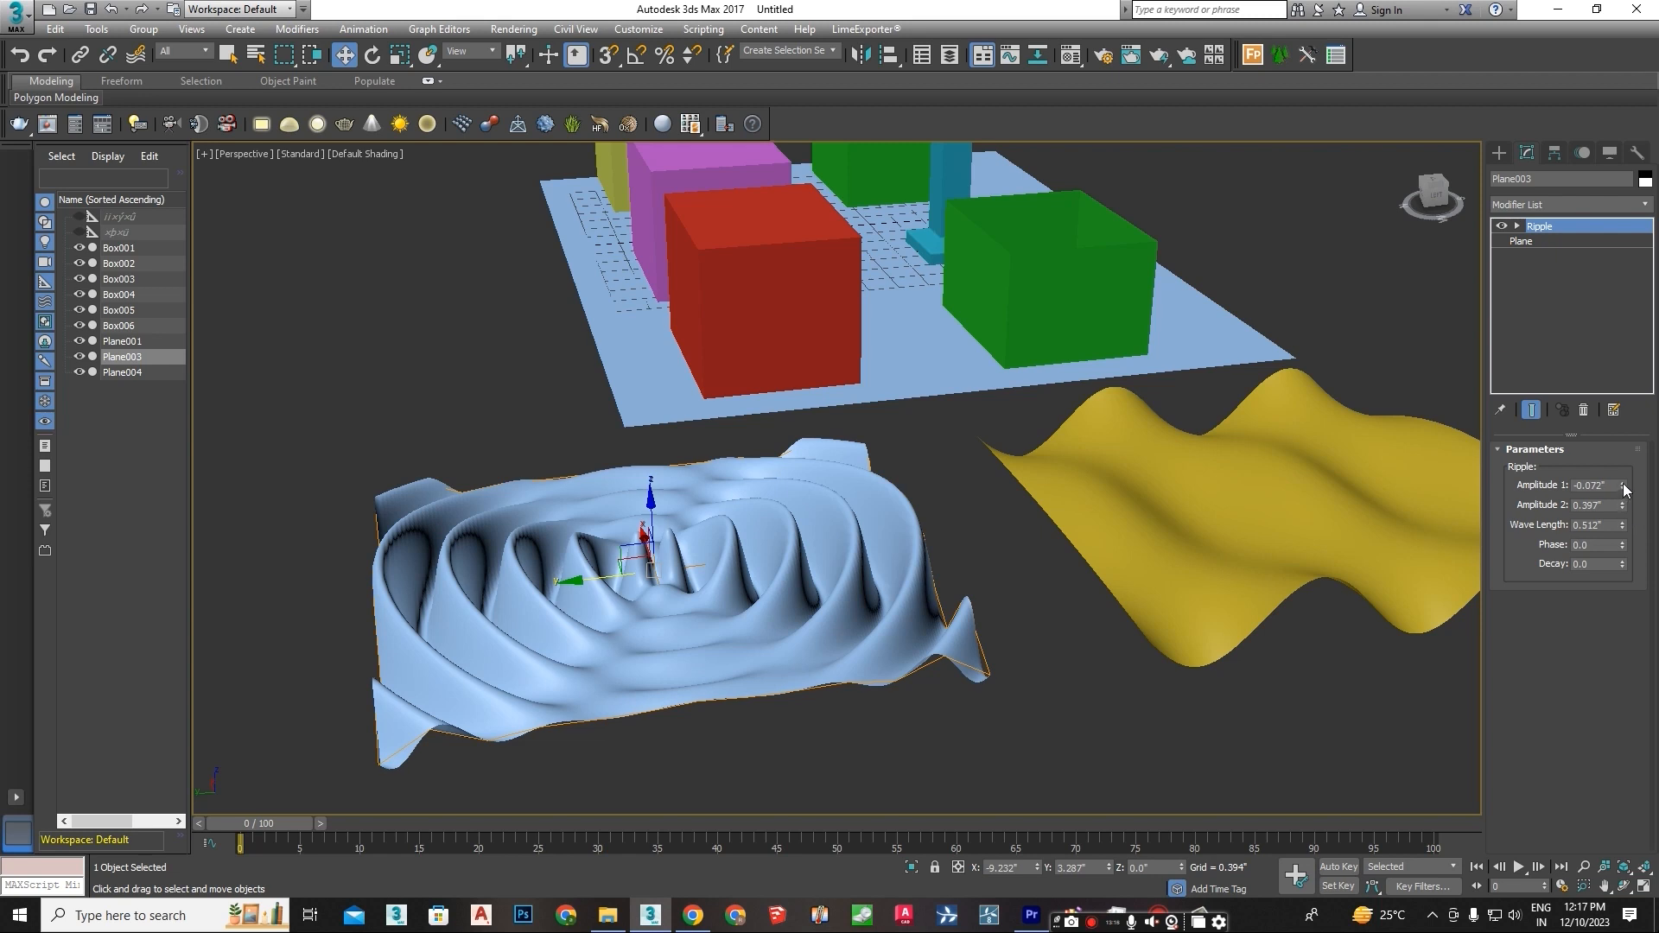
drag(1626, 469, 1610, 389)
mouse_move(1623, 507)
mouse_down()
mouse_move(1614, 585)
mouse_move(1614, 507)
mouse_up()
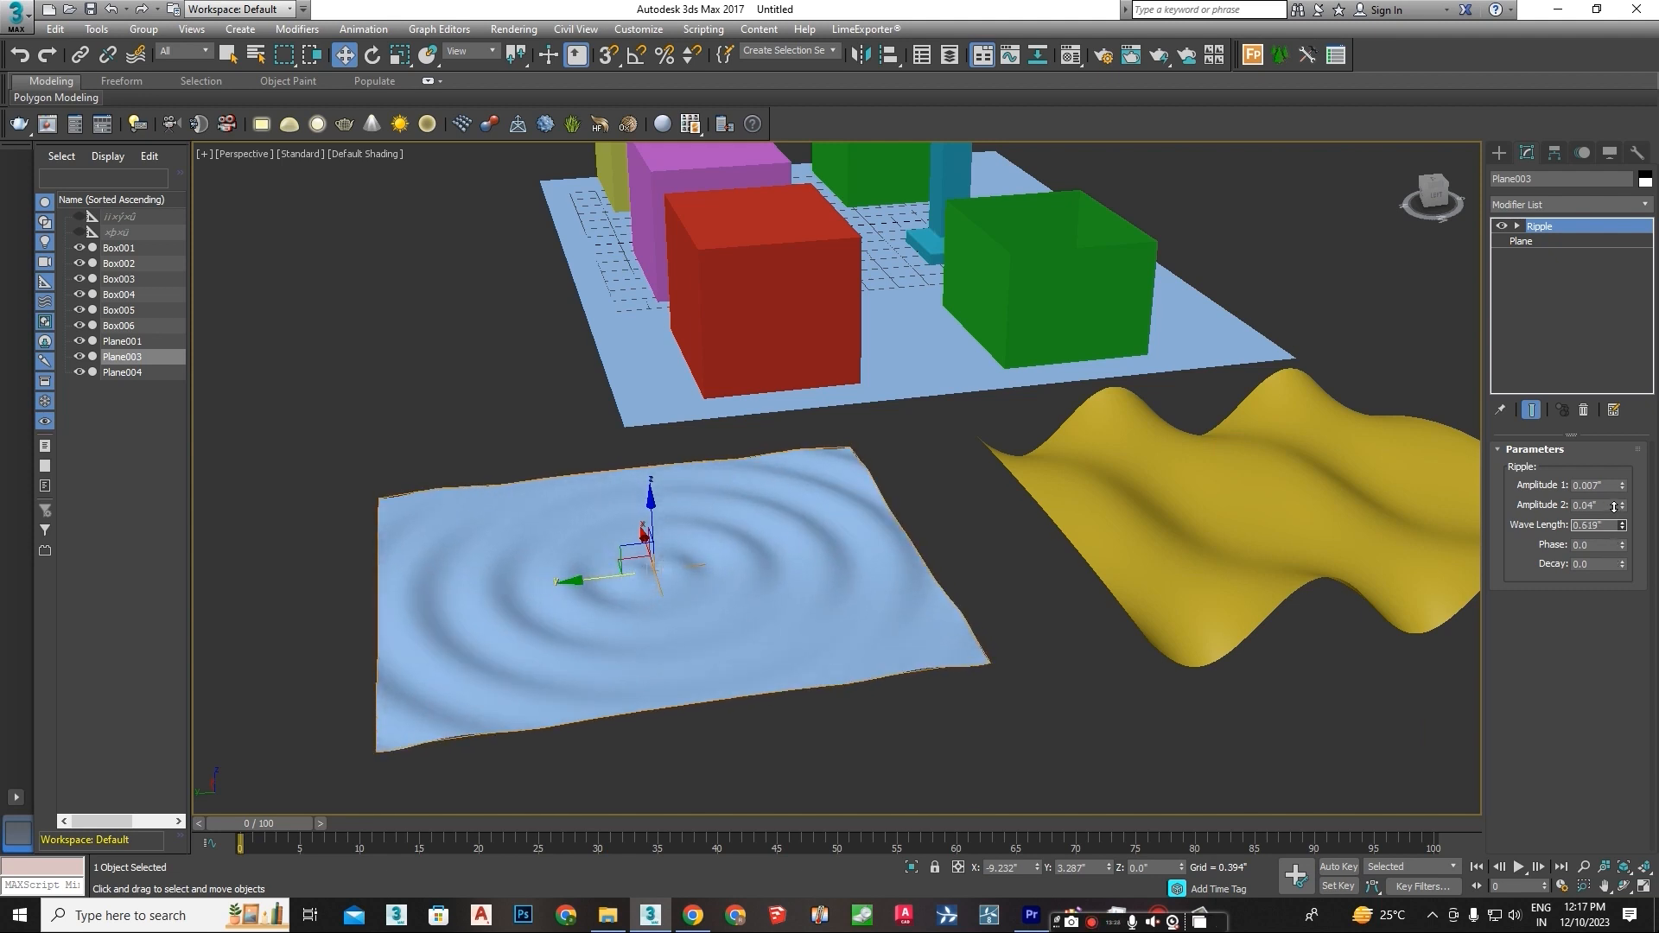